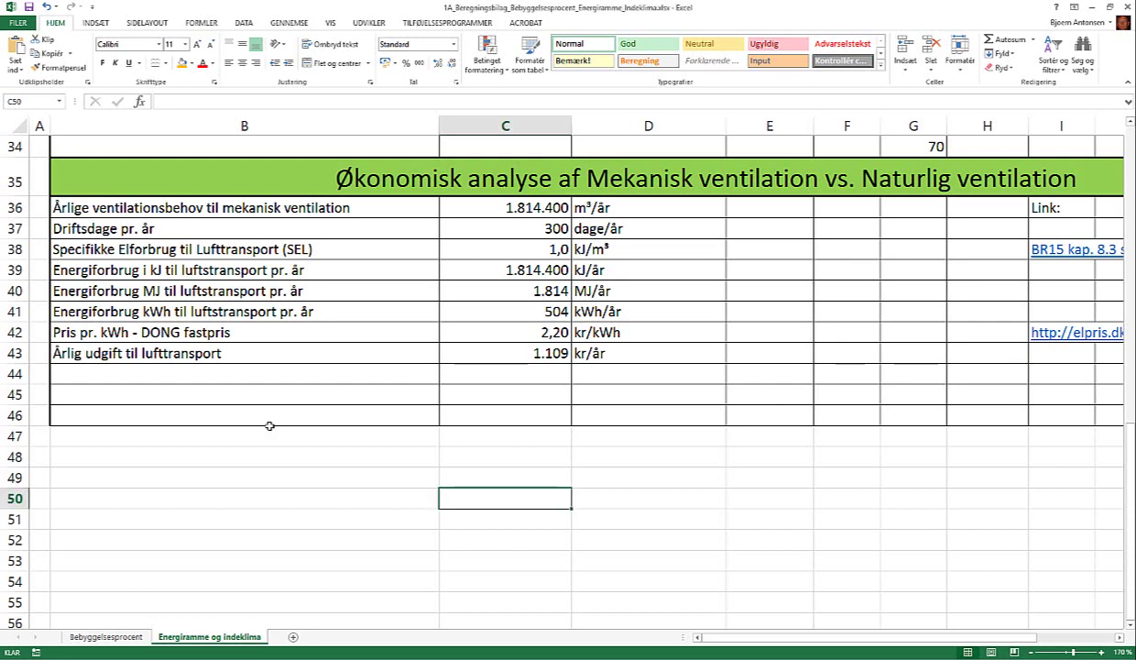
# - Switch from Excel to the assignment PDF and read task 12 on 80% heat recovery
pyautogui.click(202, 374)
pyautogui.hotkey('alt', 'Tab')
pyautogui.hotkey('alt', 'Tab')
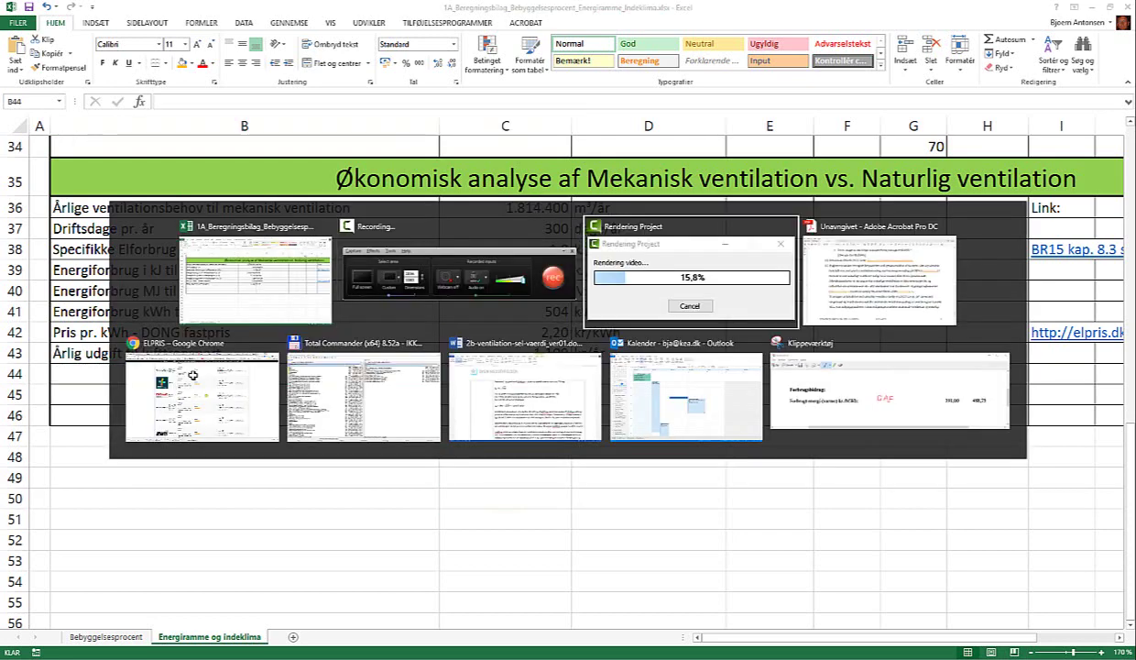
pyautogui.hotkey('alt', 'Tab')
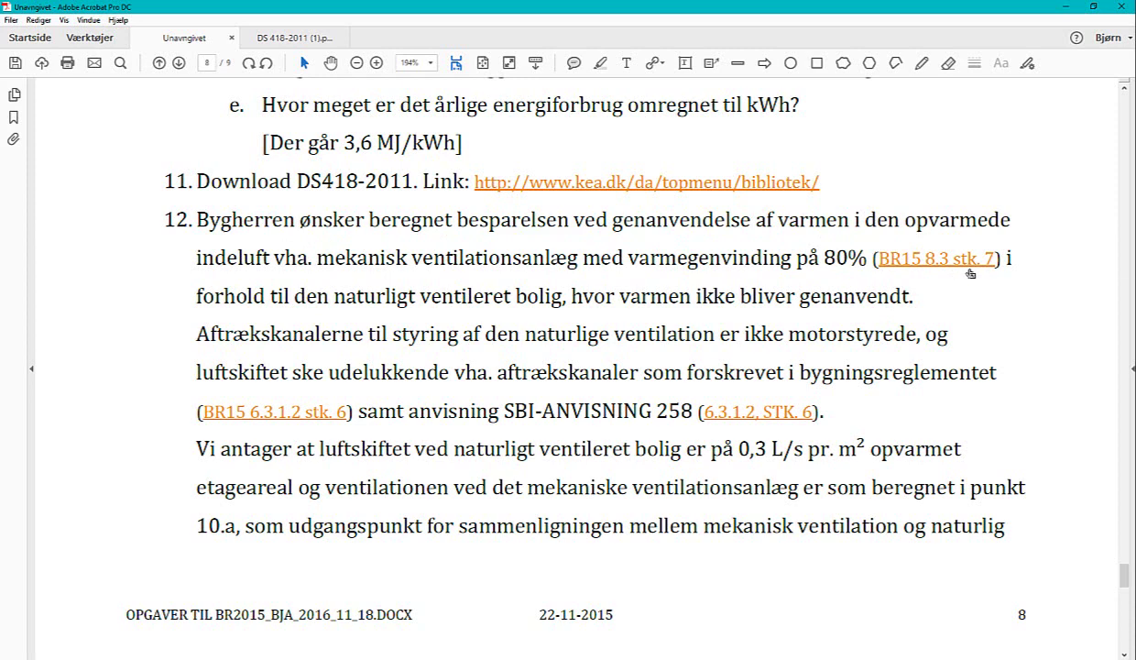
pyautogui.hotkey('alt', 'Tab')
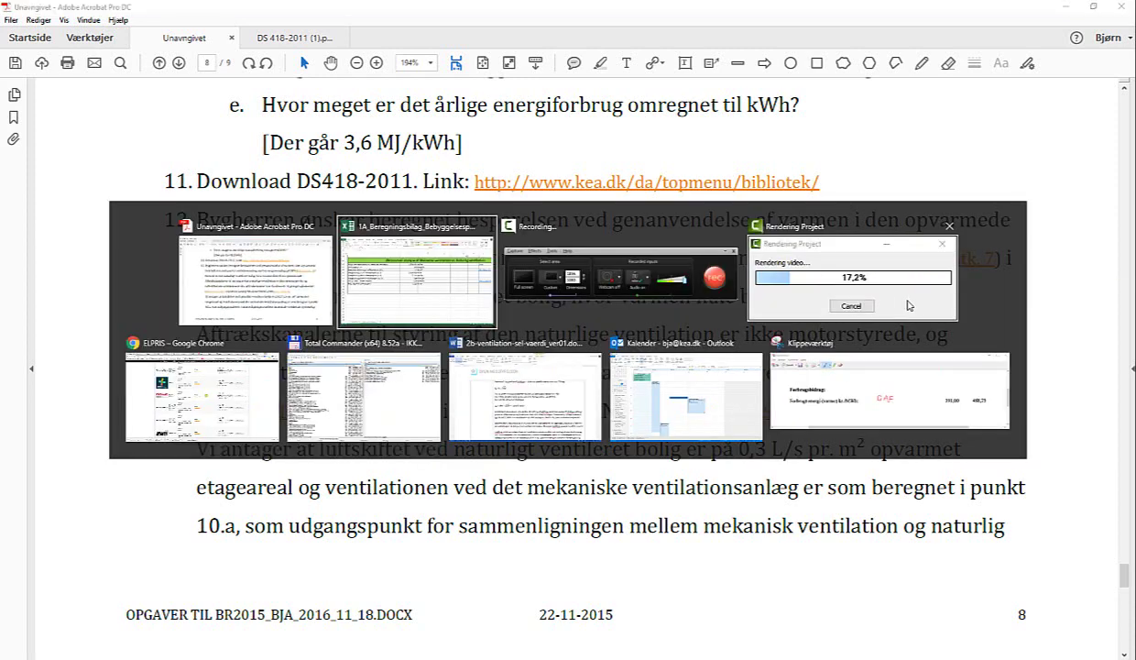
# - In Chrome's 8.3 Ventilationssystemer tab, scroll up to stk. 7 on 80 pct. heat recovery
pyautogui.hotkey('alt', 'Tab')
pyautogui.hotkey('alt', 'Tab')
pyautogui.hotkey('alt', 'Tab')
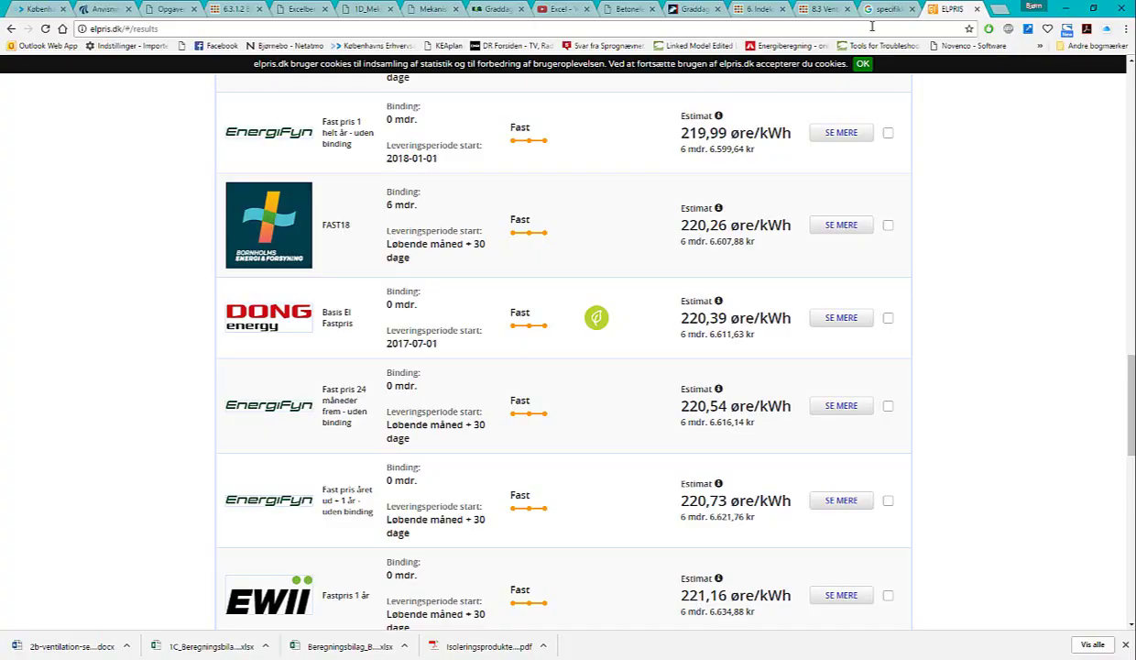
pyautogui.click(818, 10)
pyautogui.scroll(5, 495, 243)
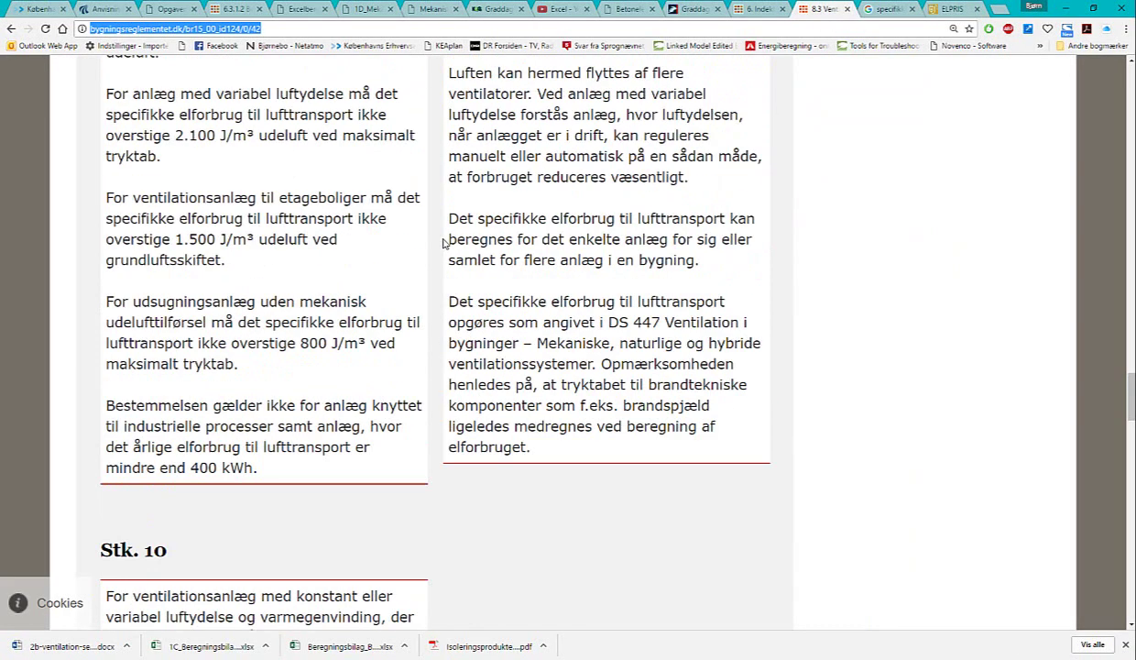
pyautogui.scroll(5, 438, 243)
pyautogui.scroll(5, 438, 244)
pyautogui.scroll(3, 437, 241)
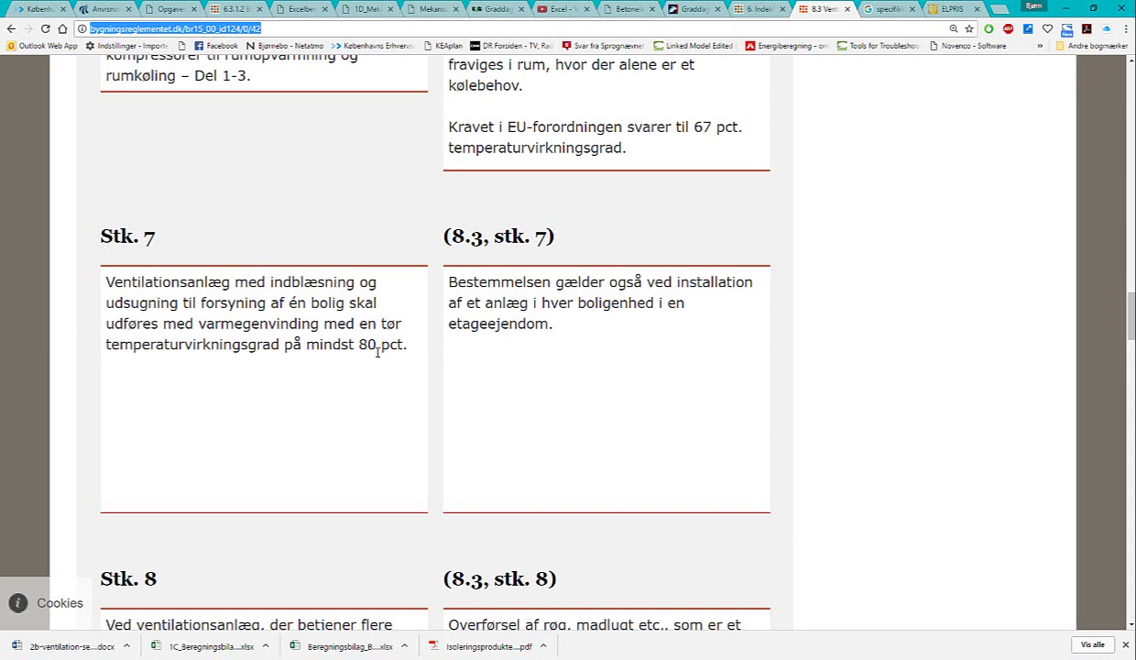
pyautogui.hotkey('alt', 'Tab')
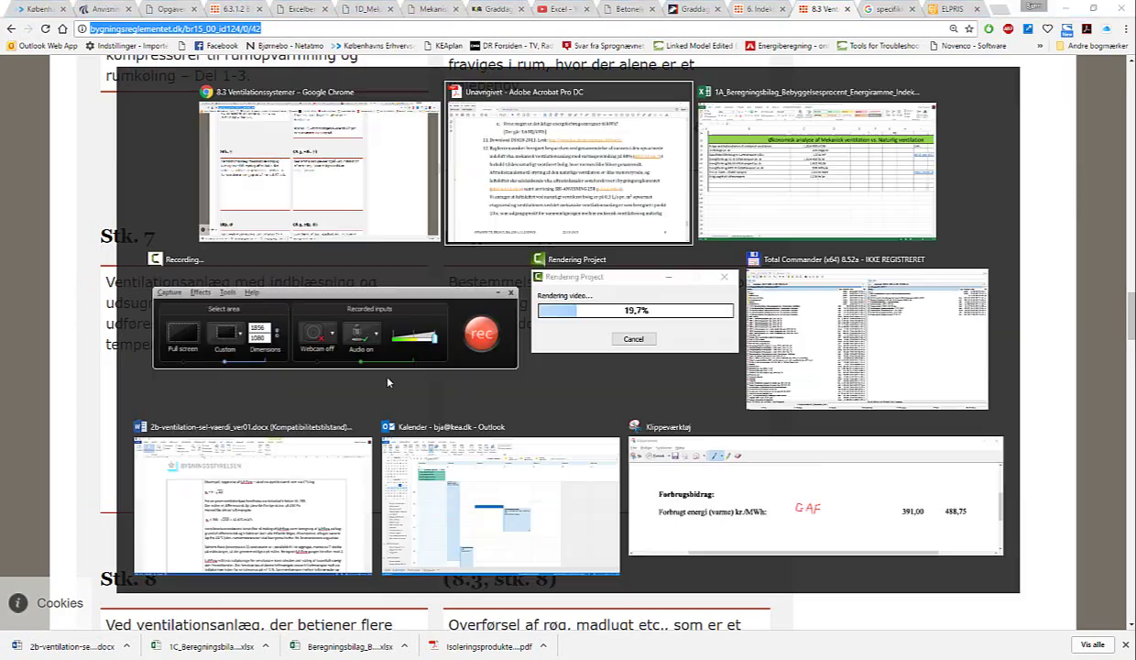
# - Back in Excel, enter the label 'Temperaturvirkningsgrad for varmeveksler' in B44
pyautogui.hotkey('alt', 'Tab')
pyautogui.press('Tab')
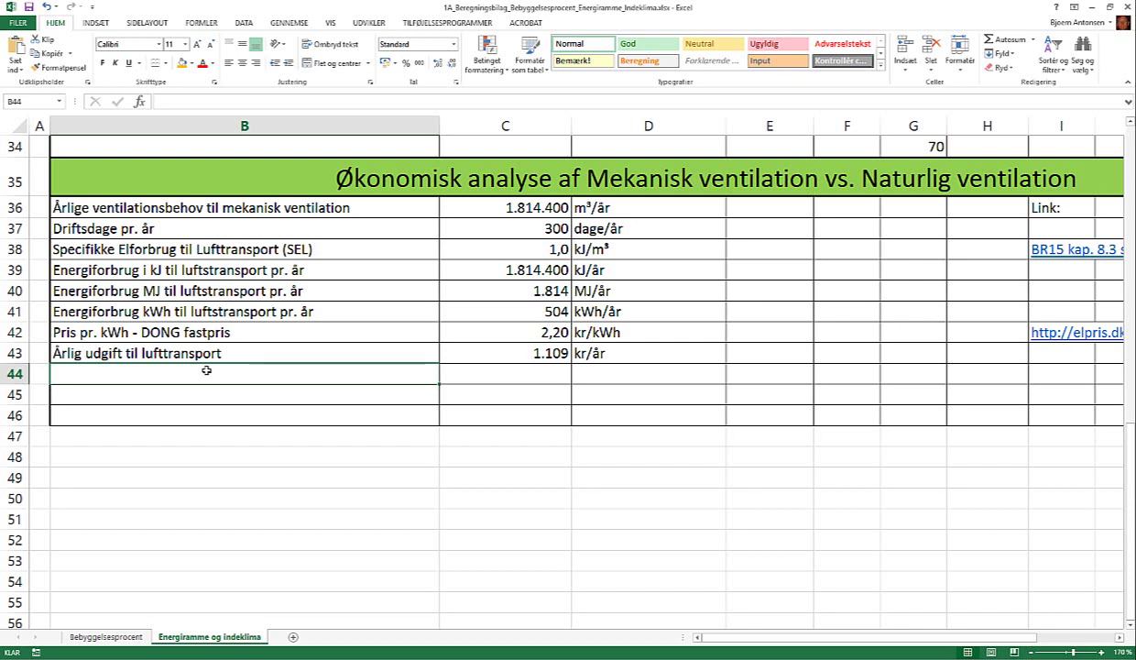
pyautogui.write('Te')
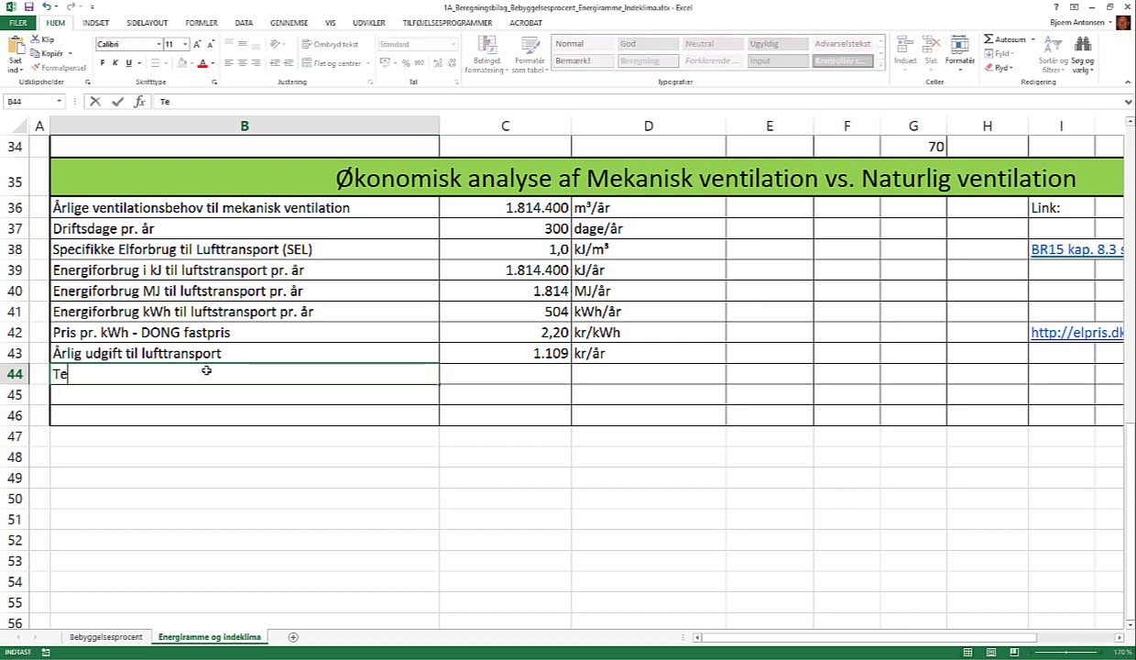
pyautogui.write('mperatur')
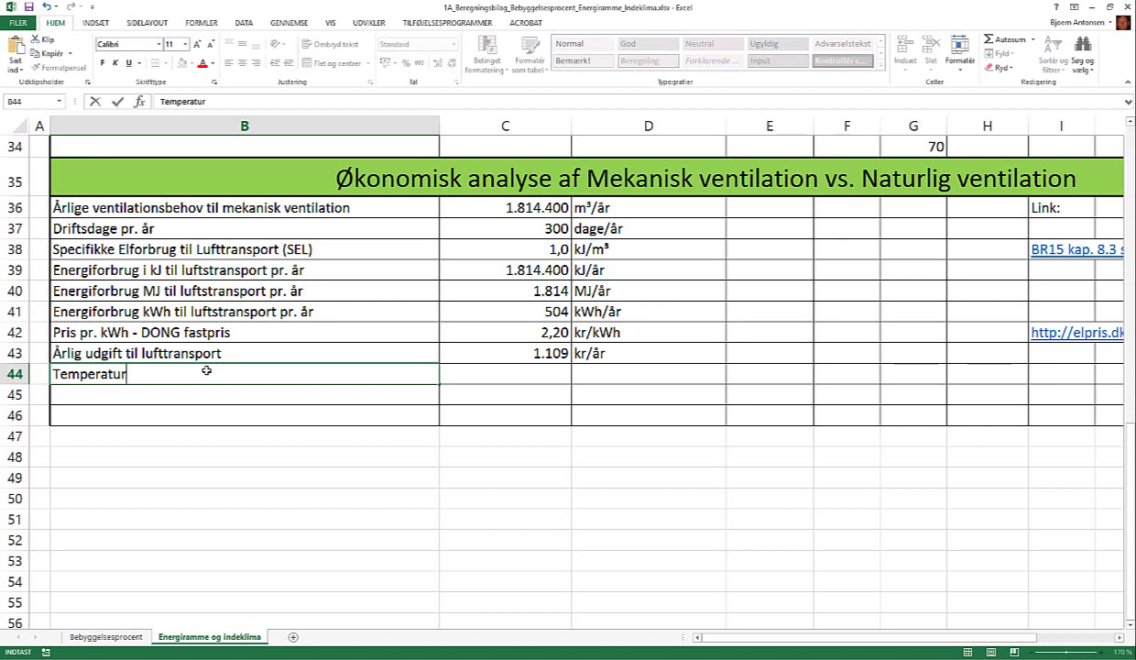
pyautogui.write('virknings')
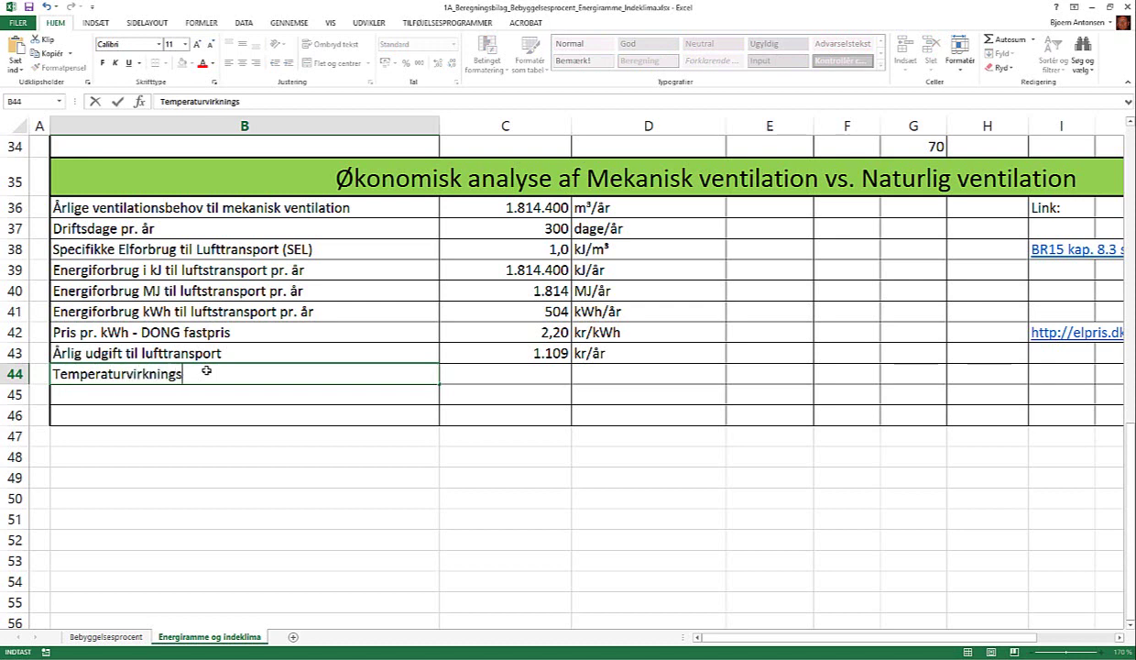
pyautogui.write('gtr')
pyautogui.press('BackSpace')
pyautogui.press('BackSpace')
pyautogui.write('rad')
pyautogui.write(' for ')
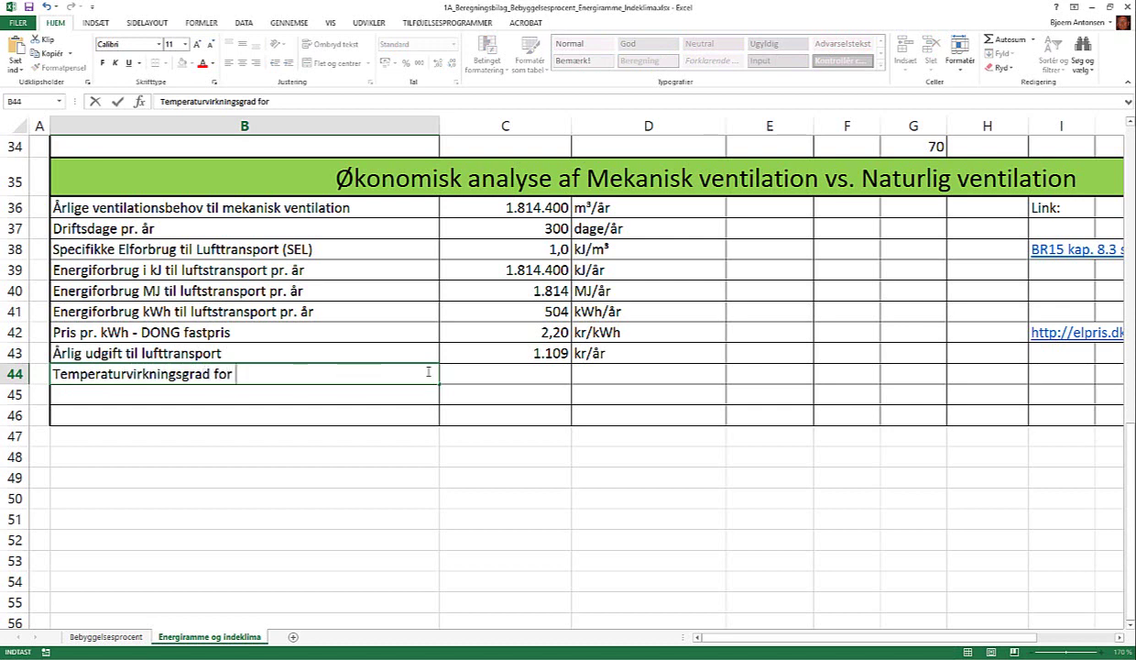
pyautogui.write('varme')
pyautogui.write('veksler')
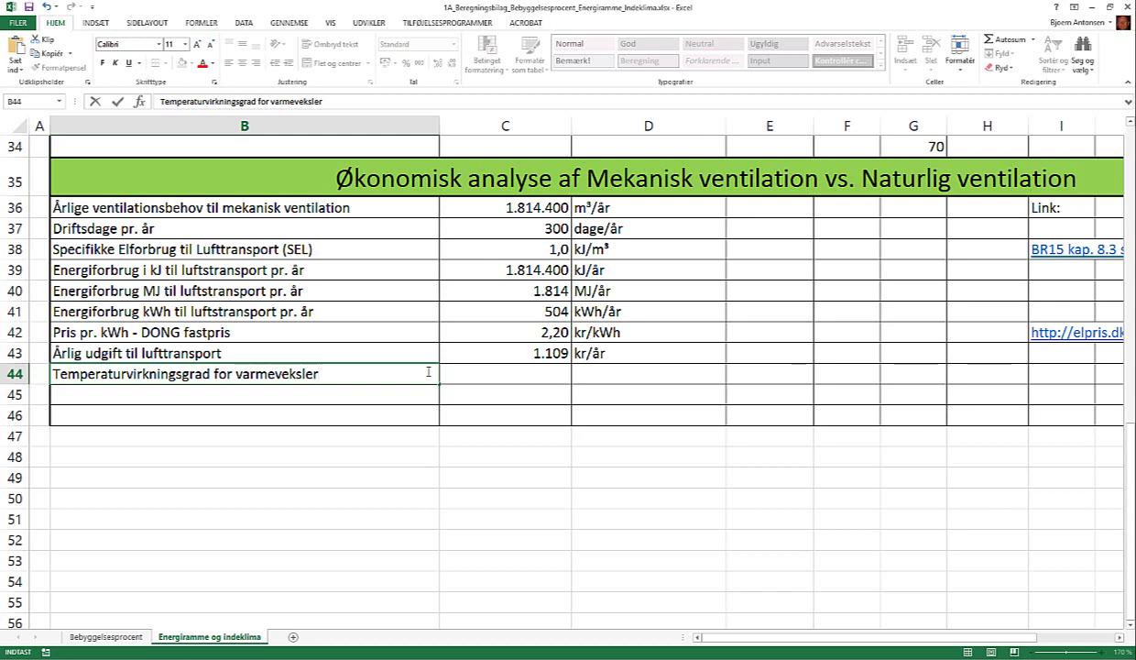
pyautogui.press('Tab')
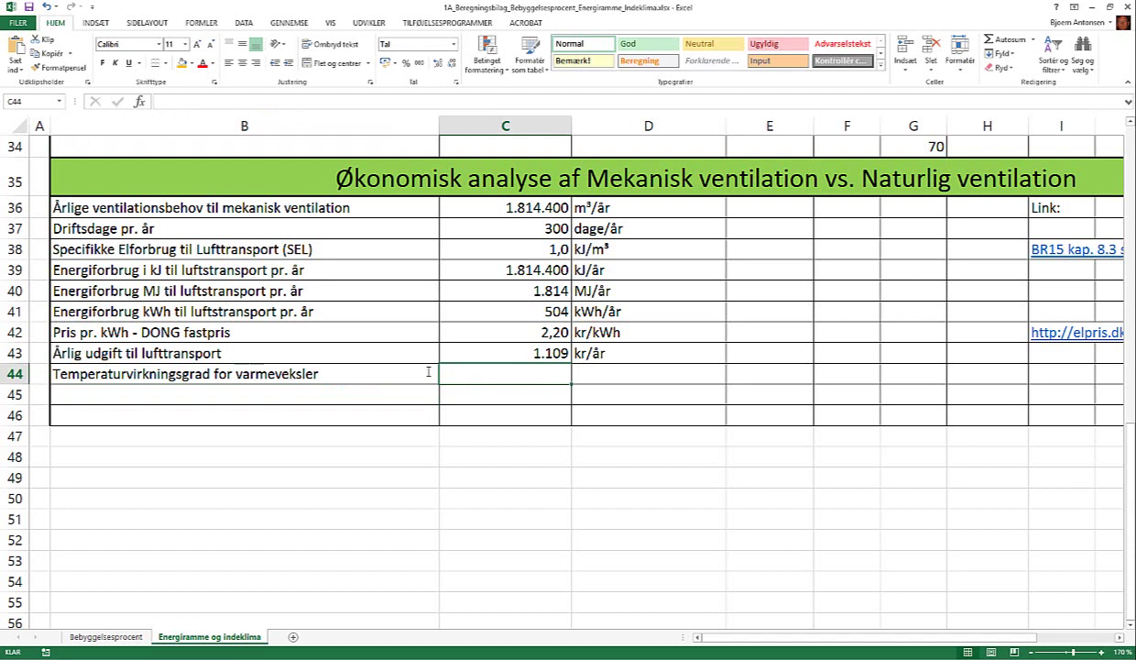
# - Enter the heat exchanger efficiency in C44 as 80%
pyautogui.write('8')
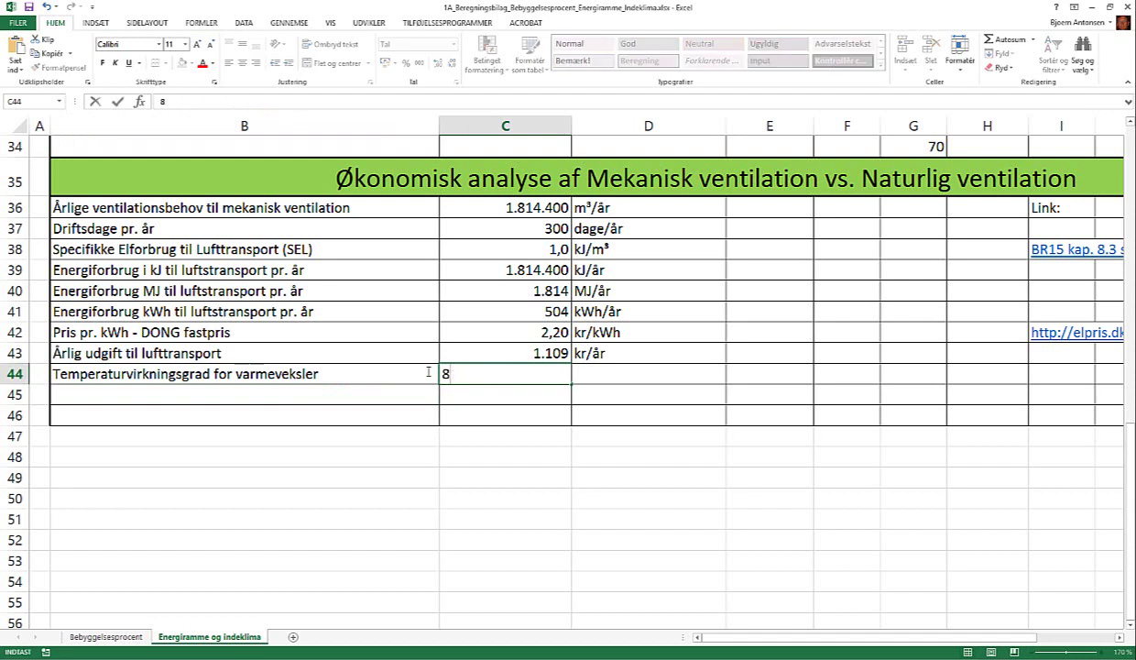
pyautogui.write('%')
pyautogui.press('Return')
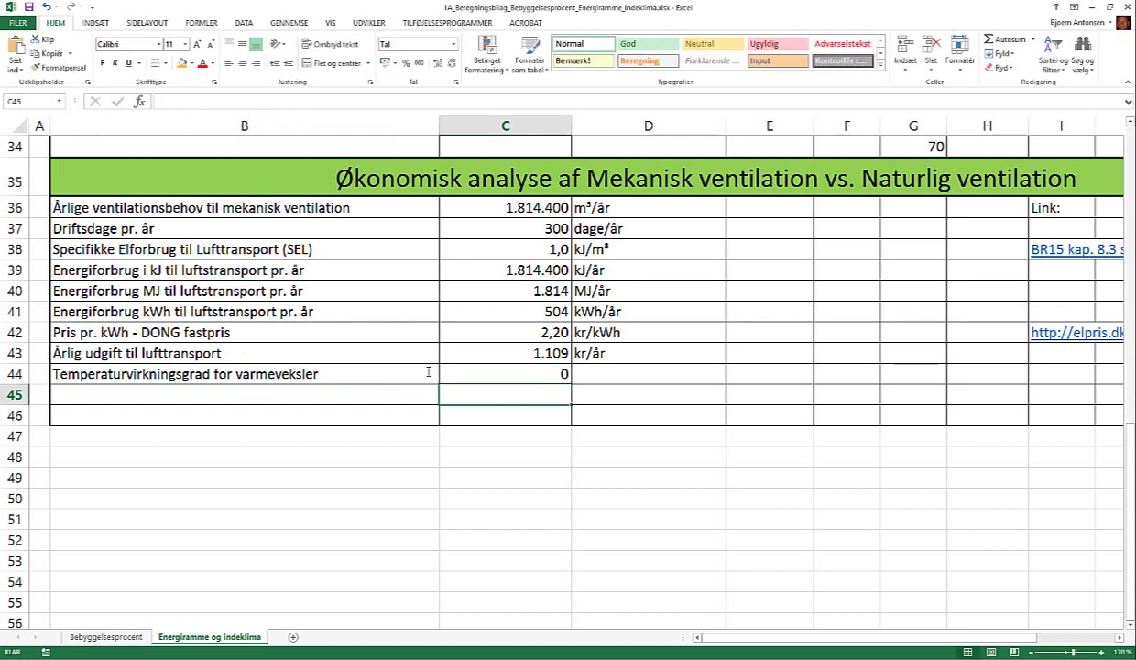
pyautogui.click(501, 365)
pyautogui.write('8')
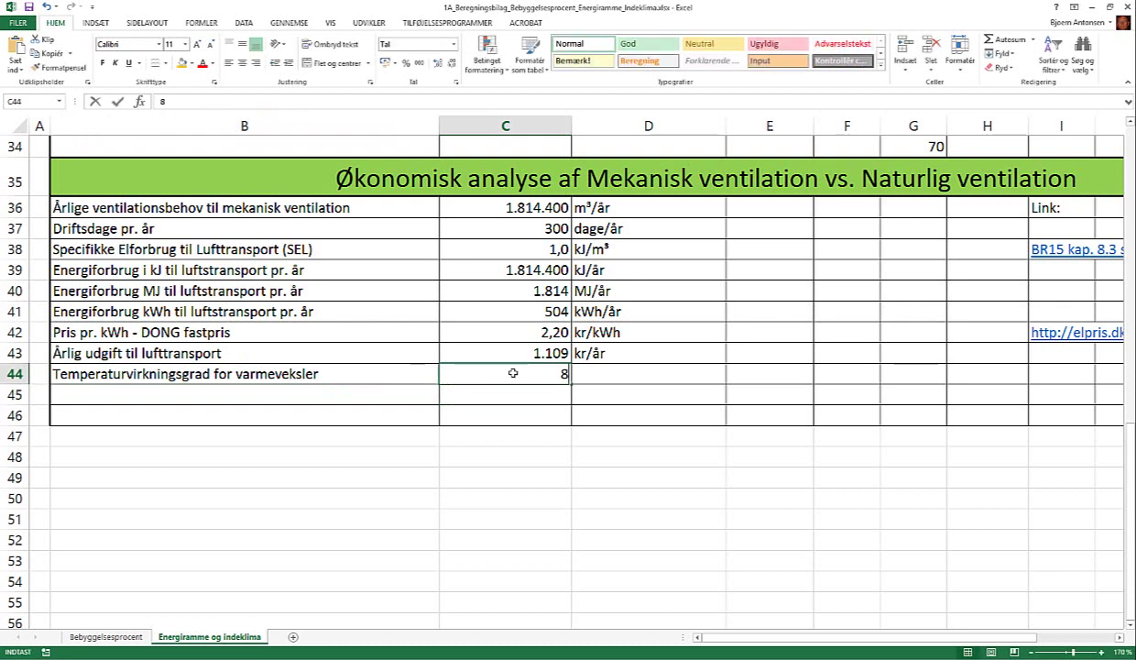
pyautogui.write('0')
pyautogui.press('Return')
pyautogui.click(513, 373)
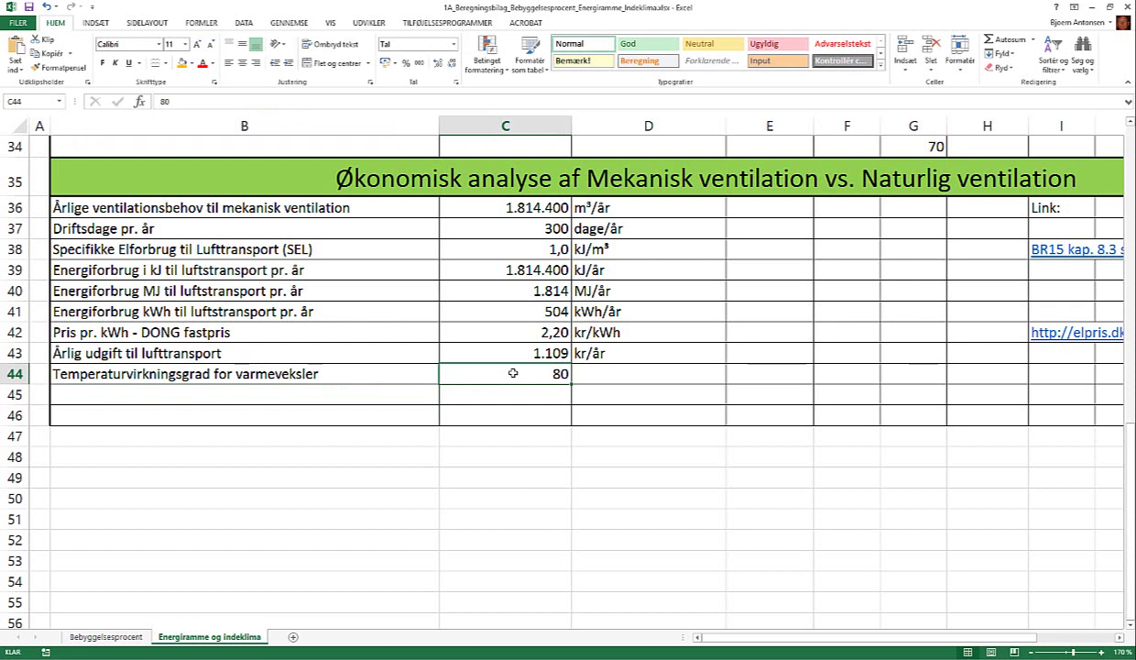
pyautogui.doubleClick(513, 373)
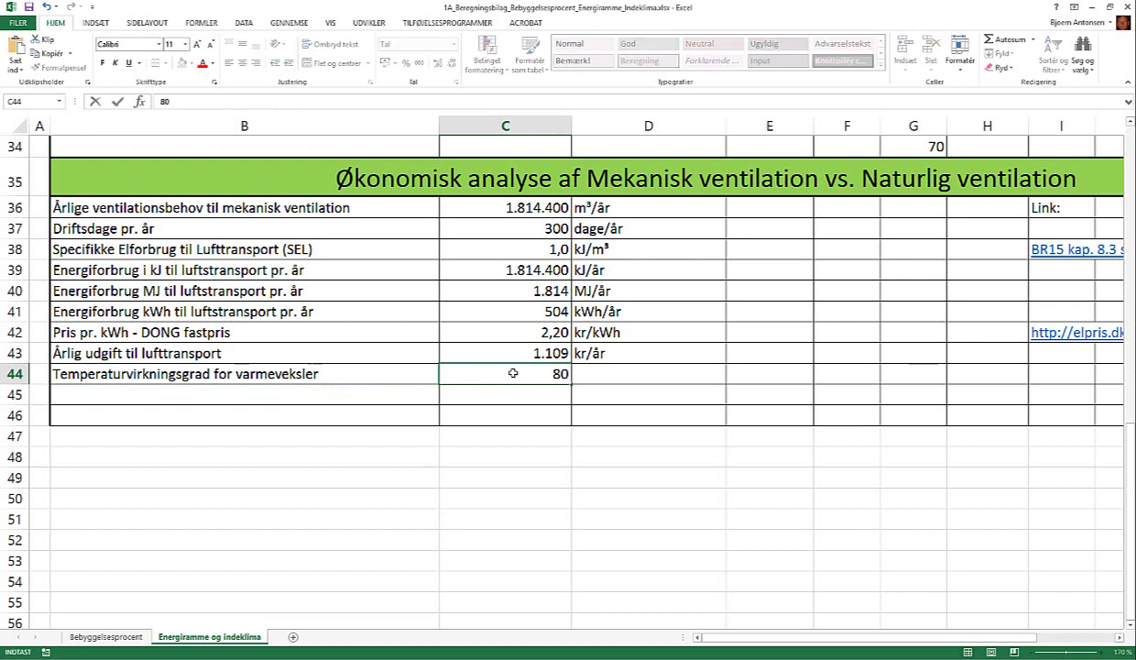
pyautogui.write('%')
pyautogui.press('Return')
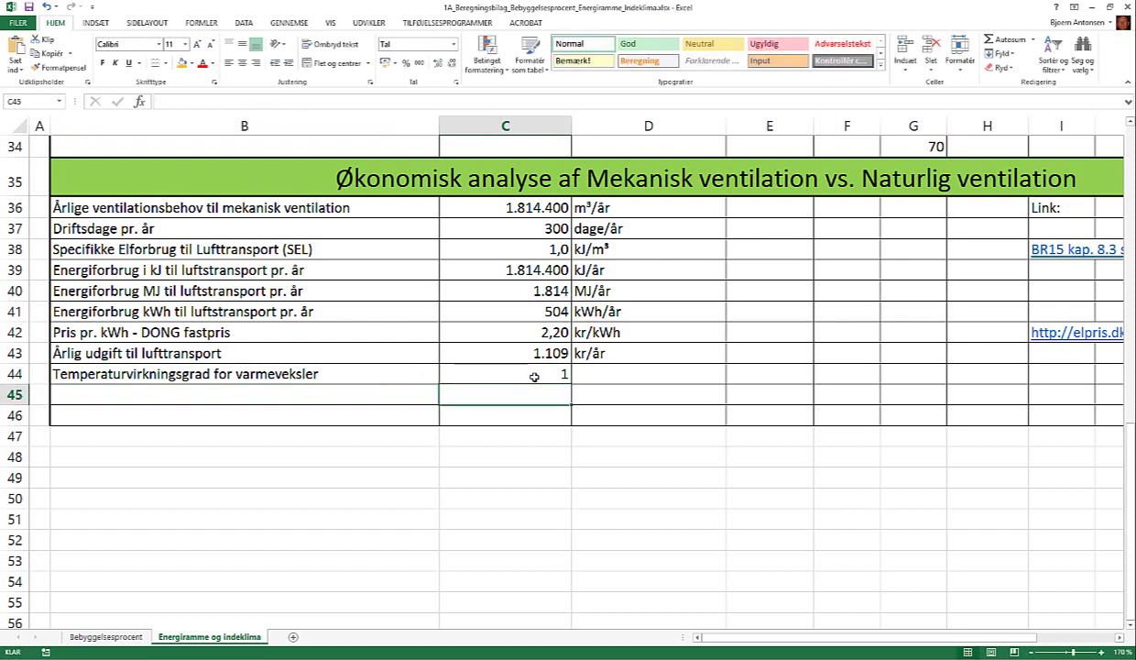
# - Adjust C44's decimal places and apply Percent Style so it displays 80%
pyautogui.click(534, 377)
pyautogui.click(439, 64)
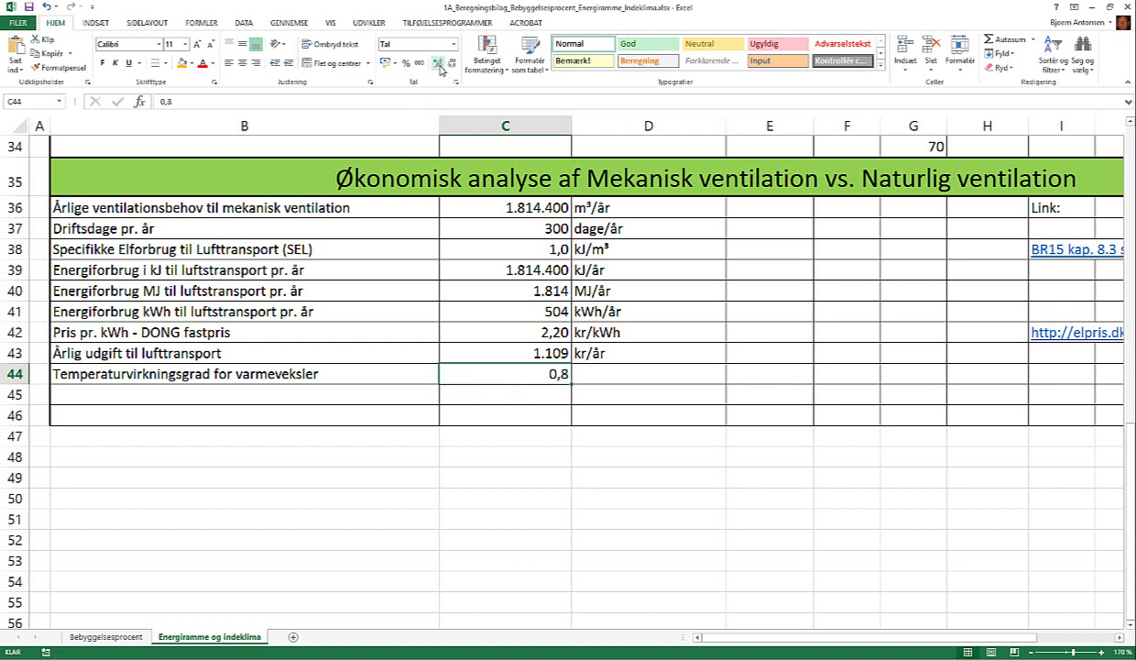
pyautogui.click(440, 68)
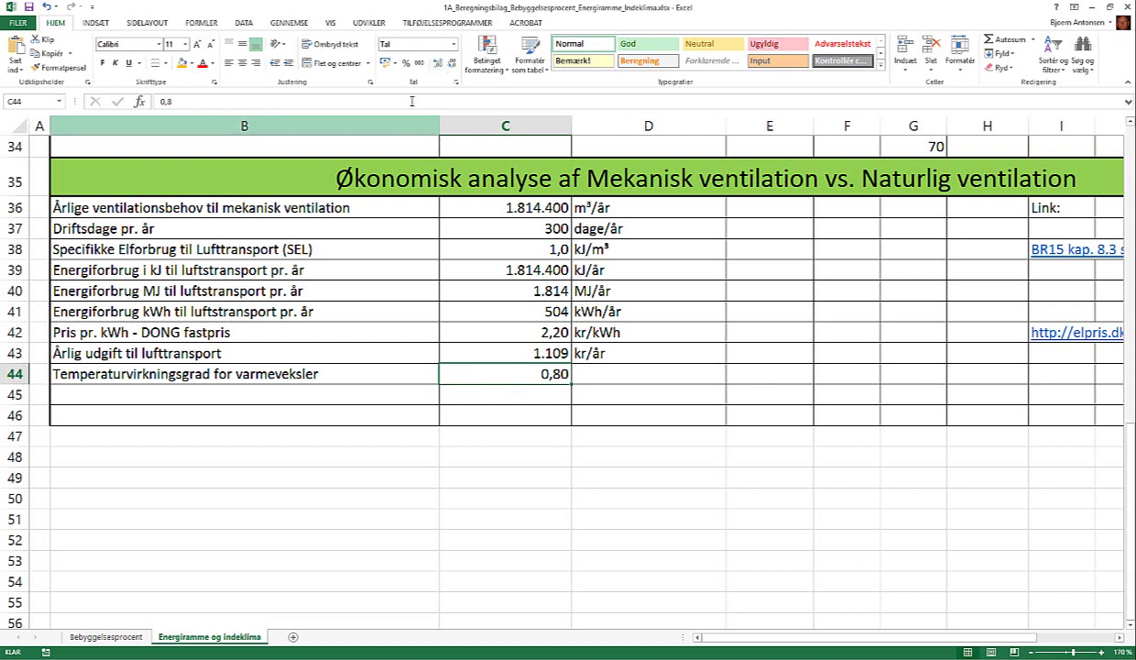
pyautogui.click(406, 64)
pyautogui.click(609, 492)
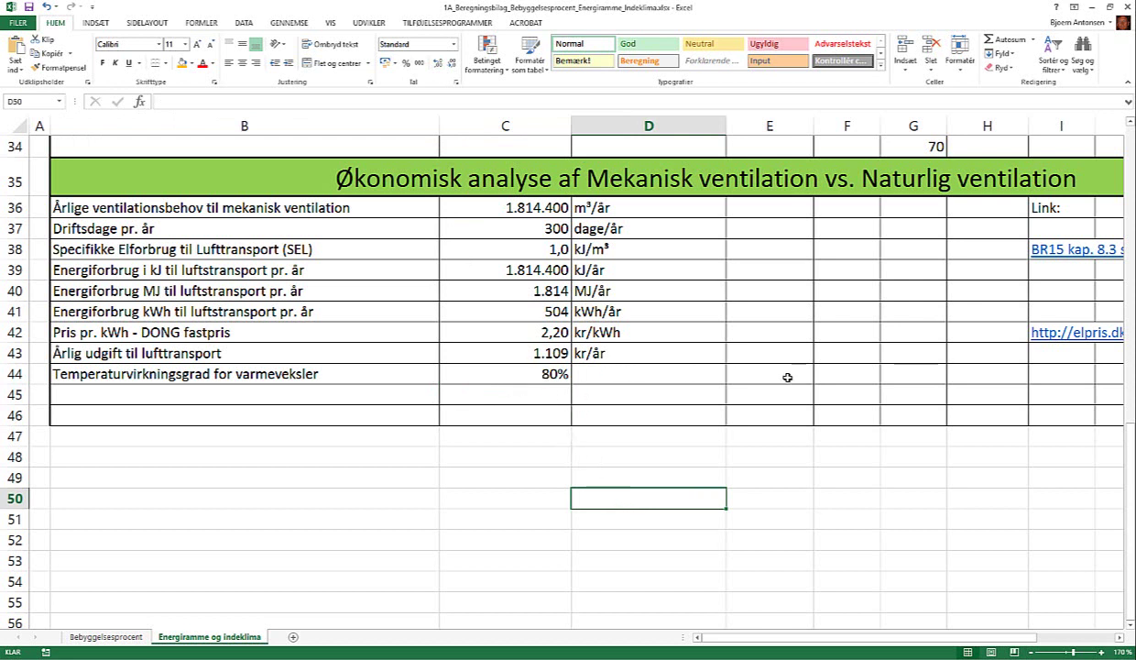
# - Copy the BR15 kap. 8.3 stk. 10 hyperlink into I44
pyautogui.moveTo(997, 637); pyautogui.dragTo(1072, 637)
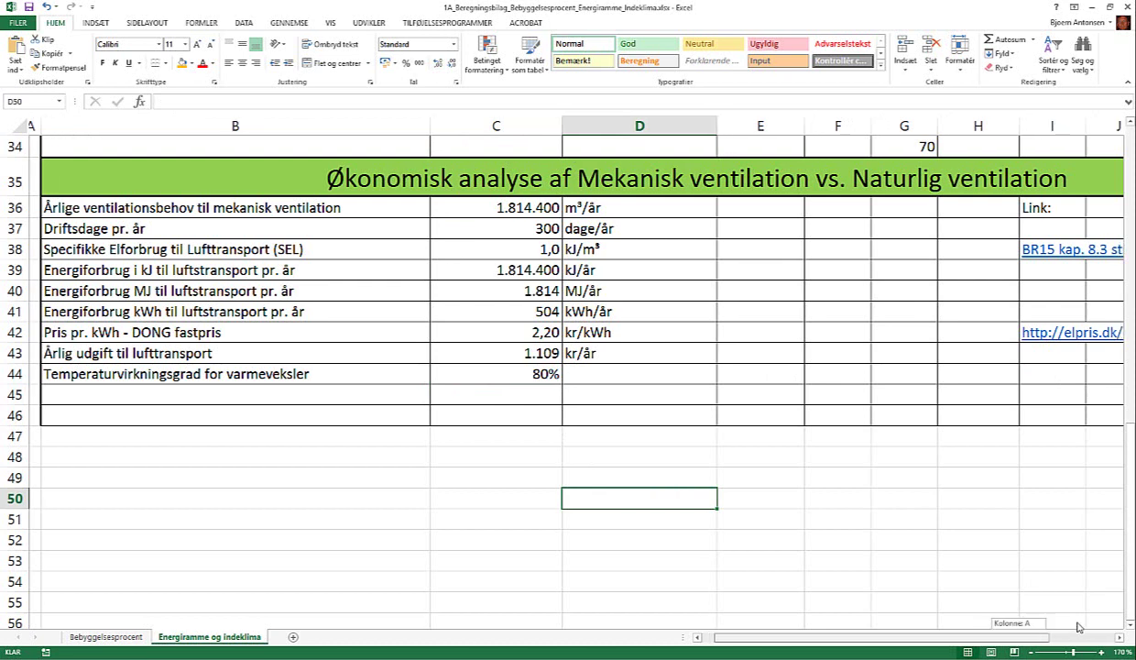
pyautogui.click(529, 268)
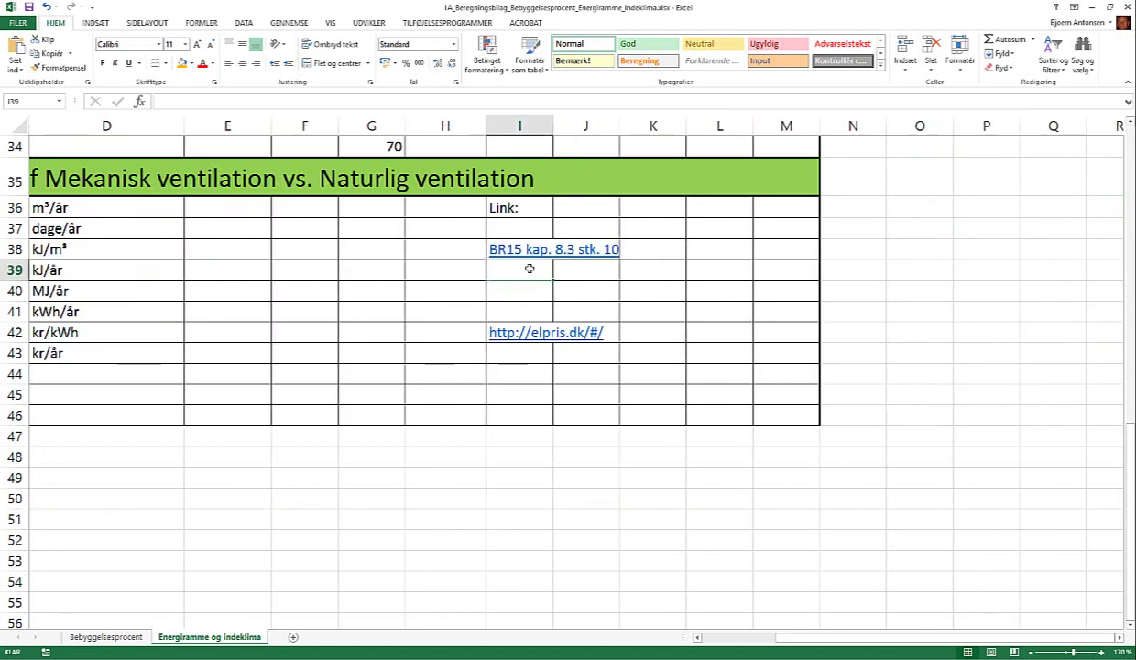
pyautogui.press('Up')
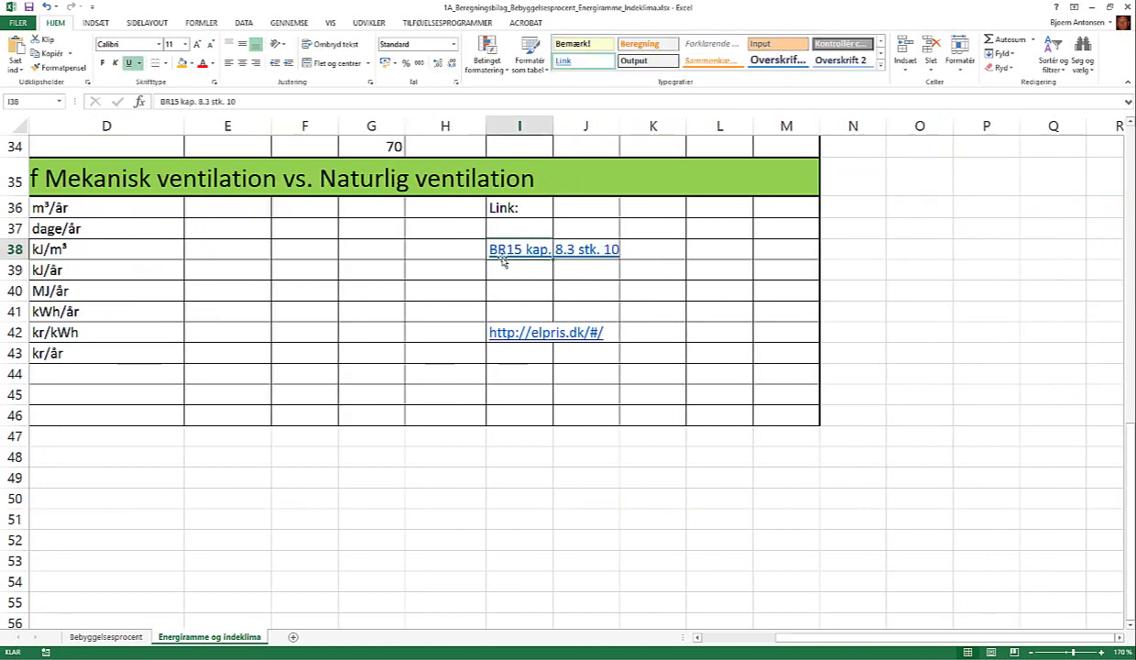
pyautogui.hotkey('ctrl', 'c')
pyautogui.click(522, 367)
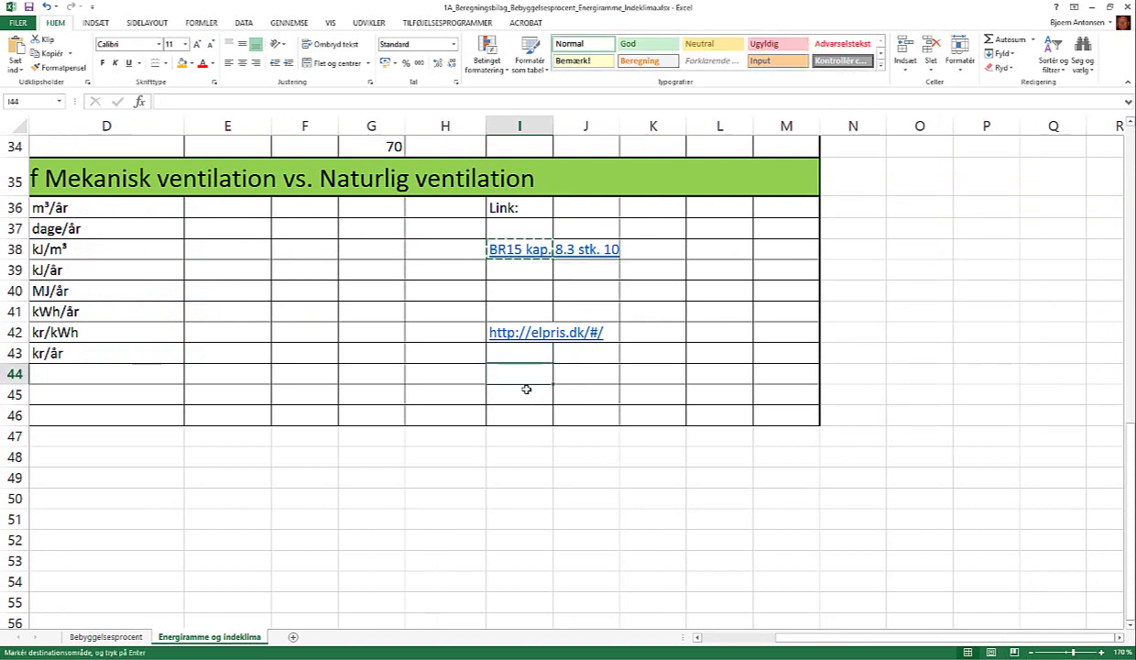
pyautogui.hotkey('ctrl', 'v')
pyautogui.click(530, 432)
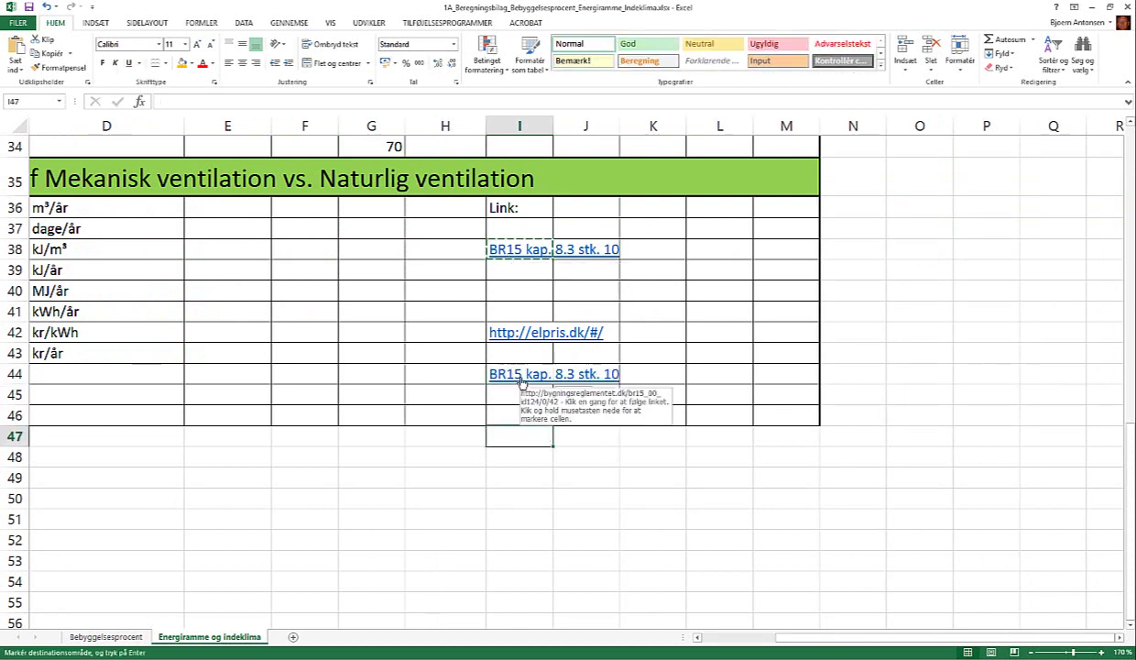
# - Edit the I44 hyperlink's display text to 'BR15 kap. 8.3 stk. 7'
pyautogui.rightClick(519, 381)
pyautogui.click(563, 617)
pyautogui.write('BR15 kap. 8.3 stk. 7')
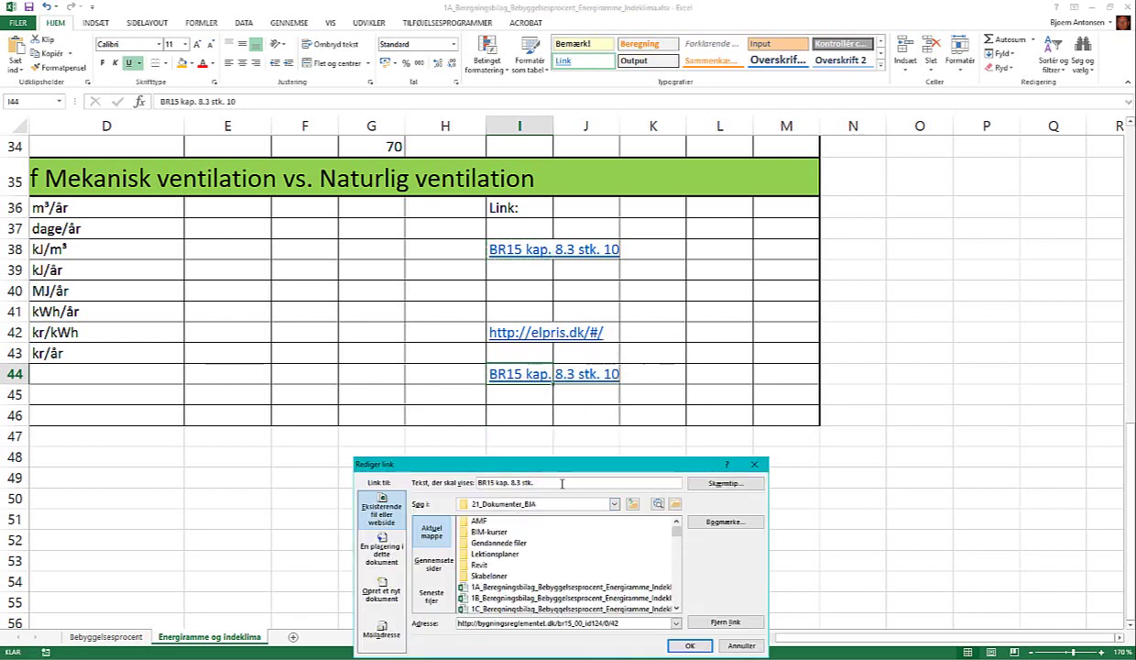
pyautogui.click(690, 645)
pyautogui.click(656, 500)
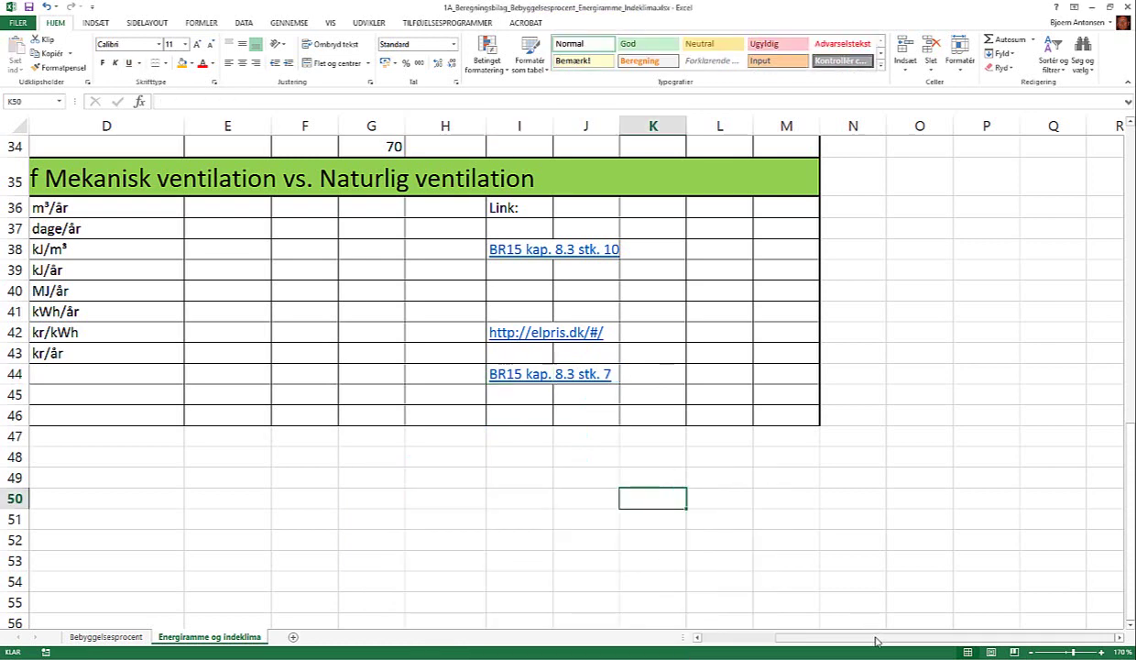
pyautogui.moveTo(866, 636); pyautogui.dragTo(792, 634)
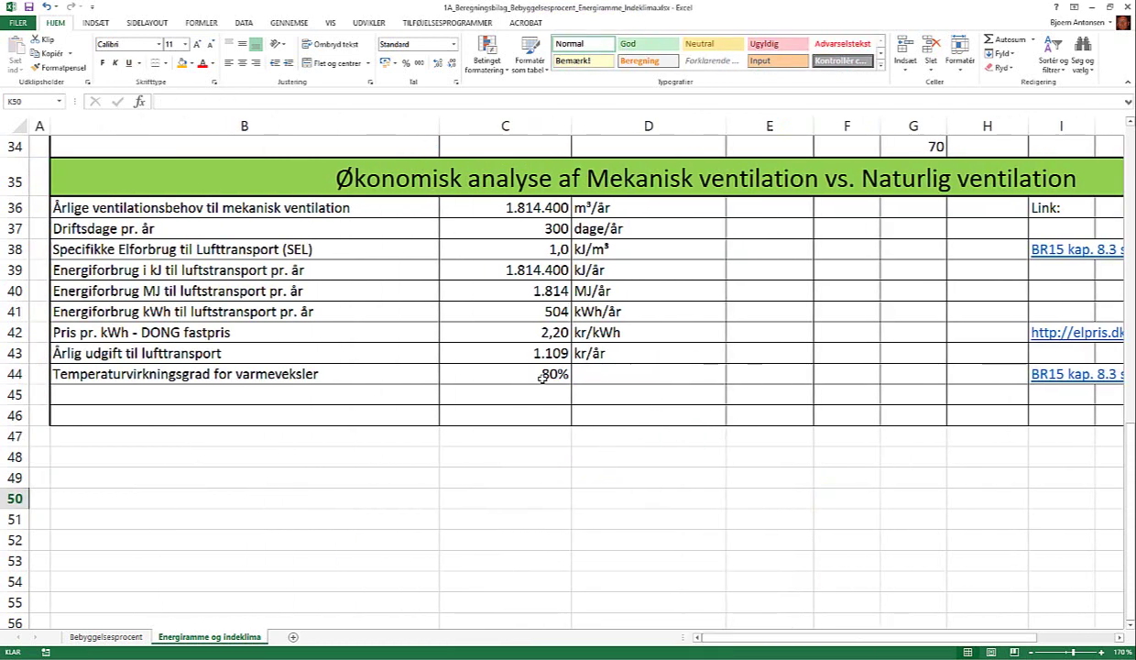
# - Label B45 'Tab igennem veksler' and enter the formula =1-C44 in C45
pyautogui.click(138, 388)
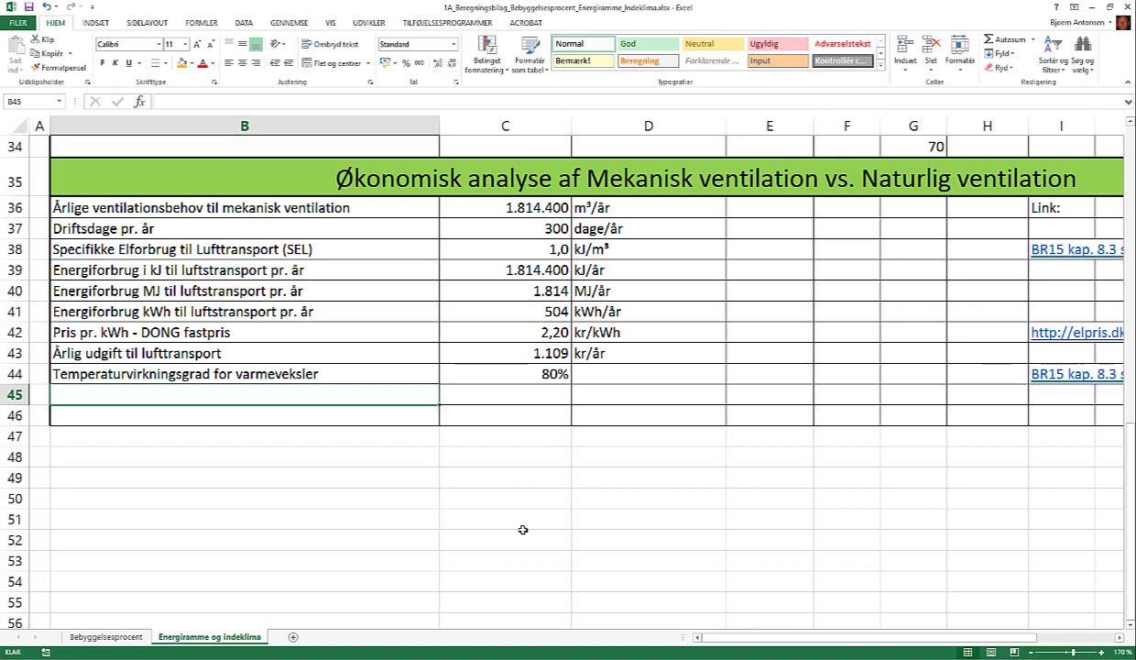
pyautogui.write('T')
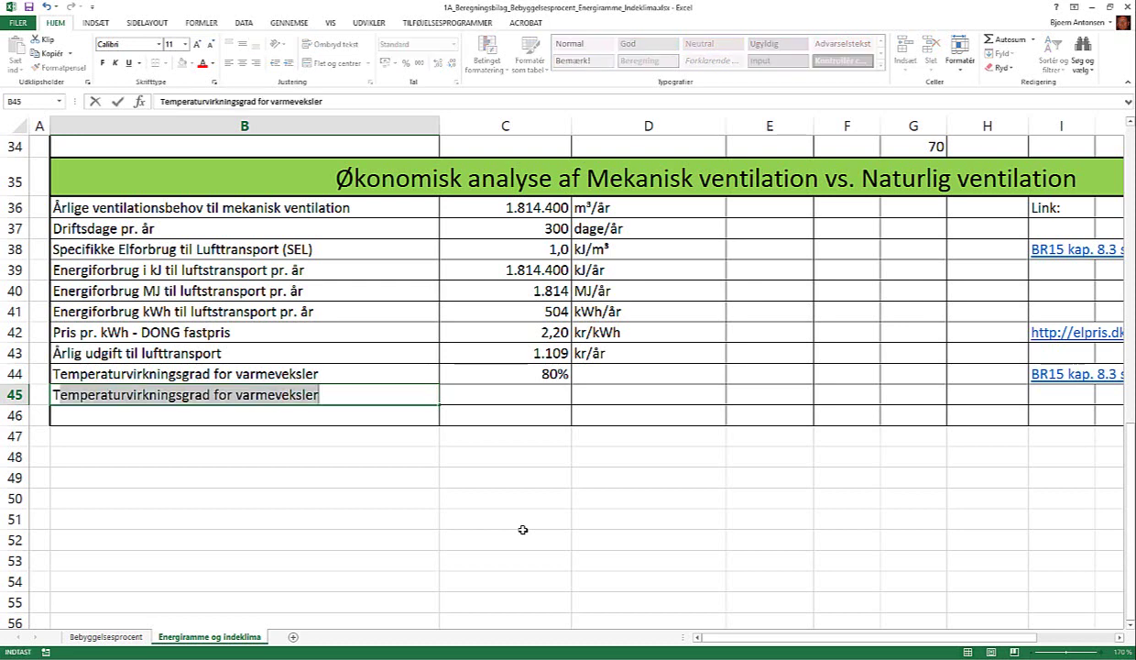
pyautogui.write('ab')
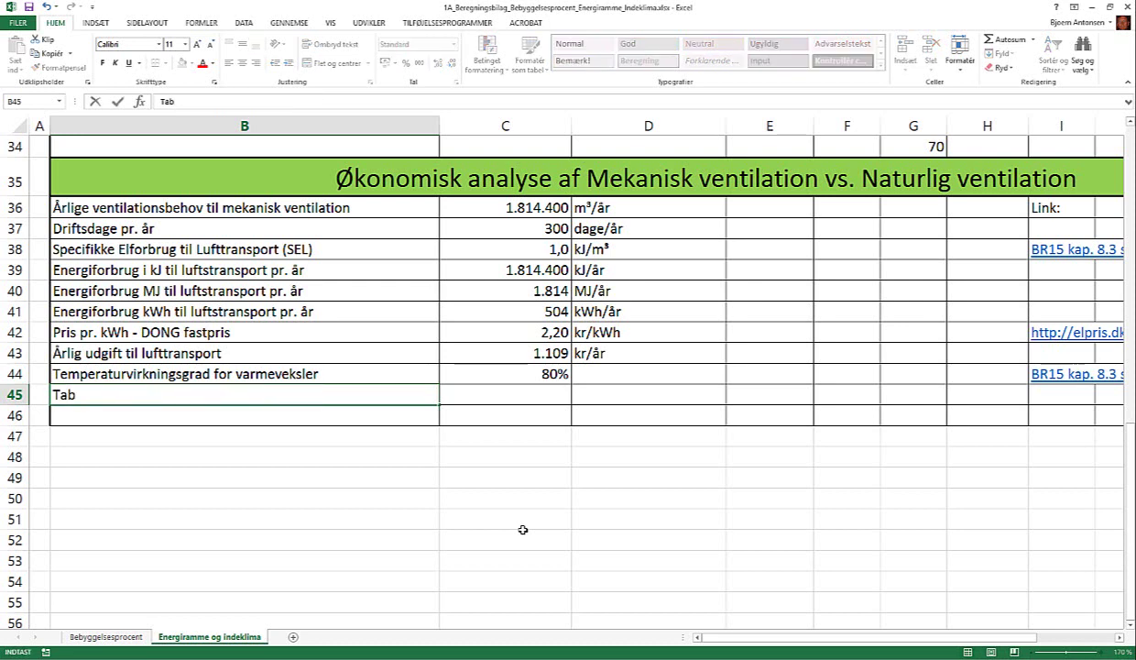
pyautogui.write(' igenne')
pyautogui.write('m veksler')
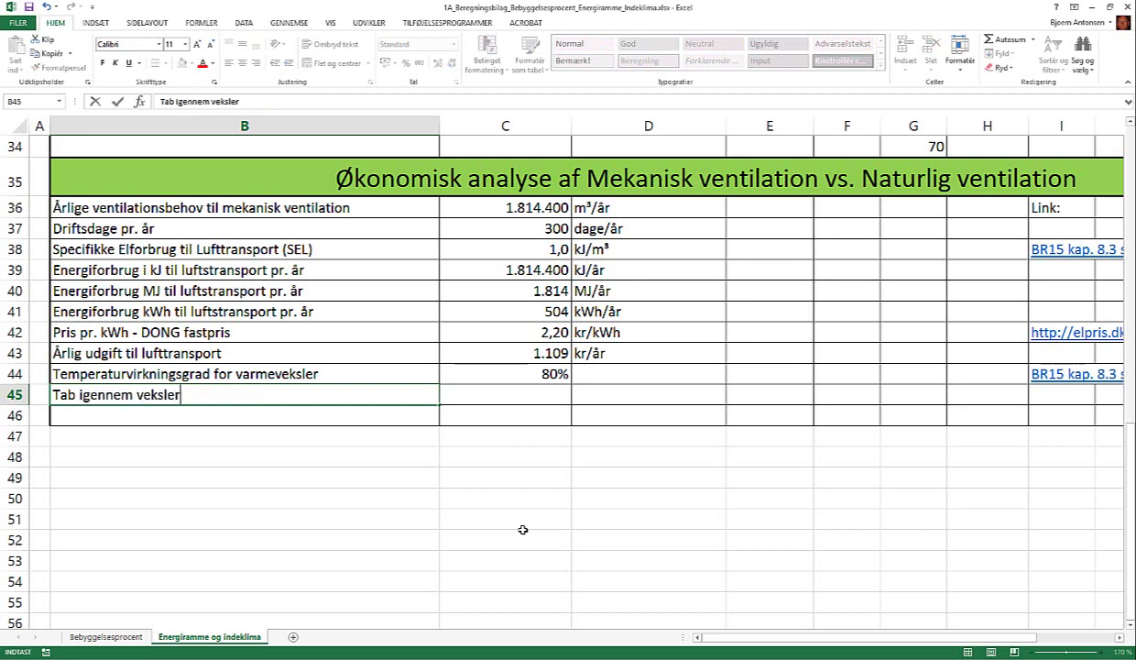
pyautogui.press('Tab')
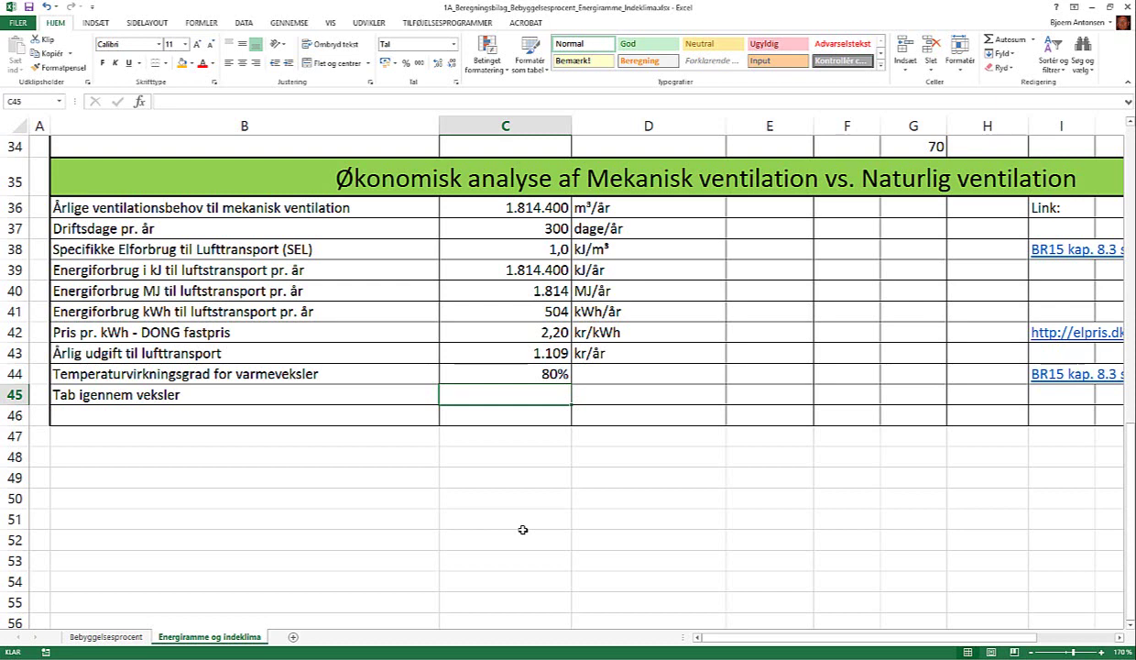
pyautogui.write('=')
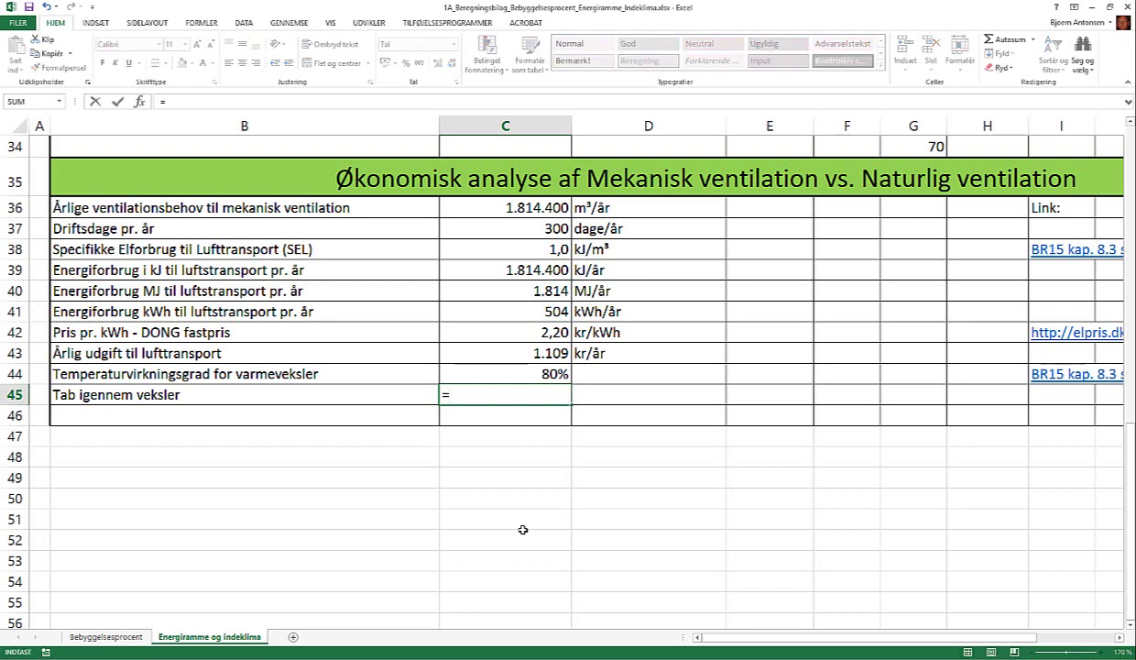
pyautogui.write('1')
pyautogui.write('-')
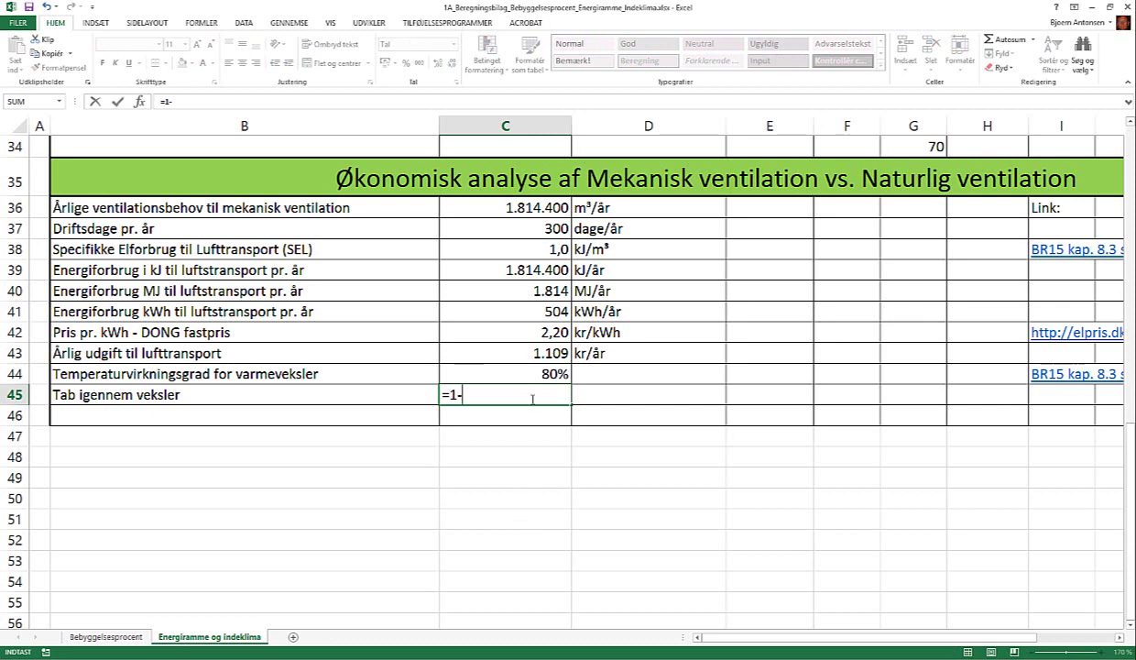
pyautogui.click(538, 376)
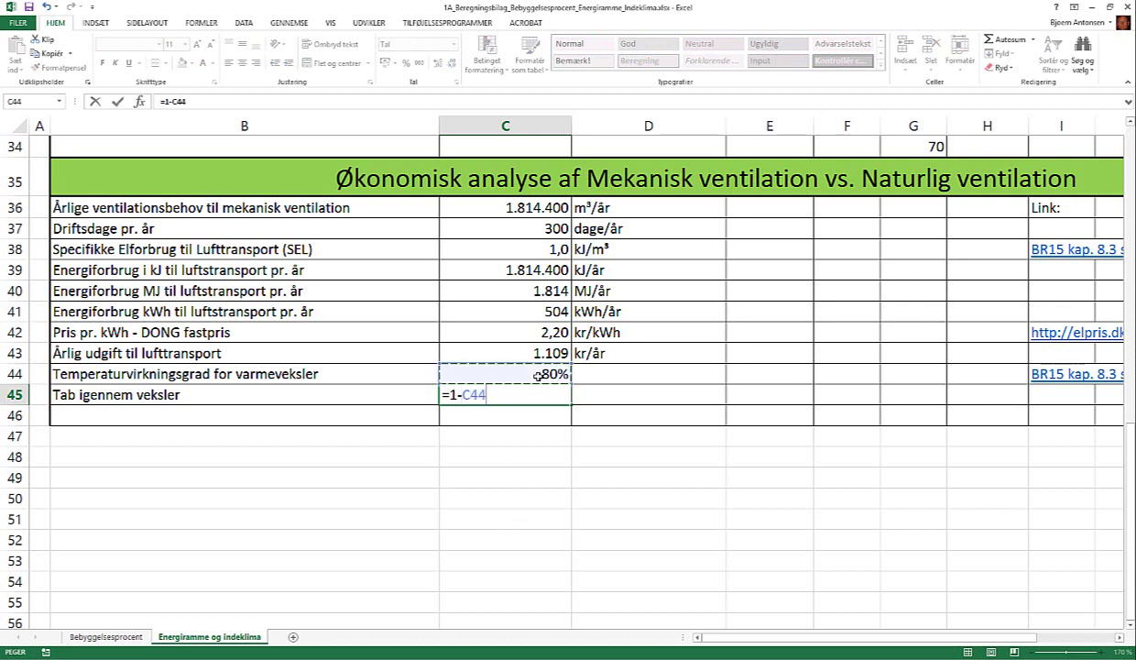
pyautogui.press('Return')
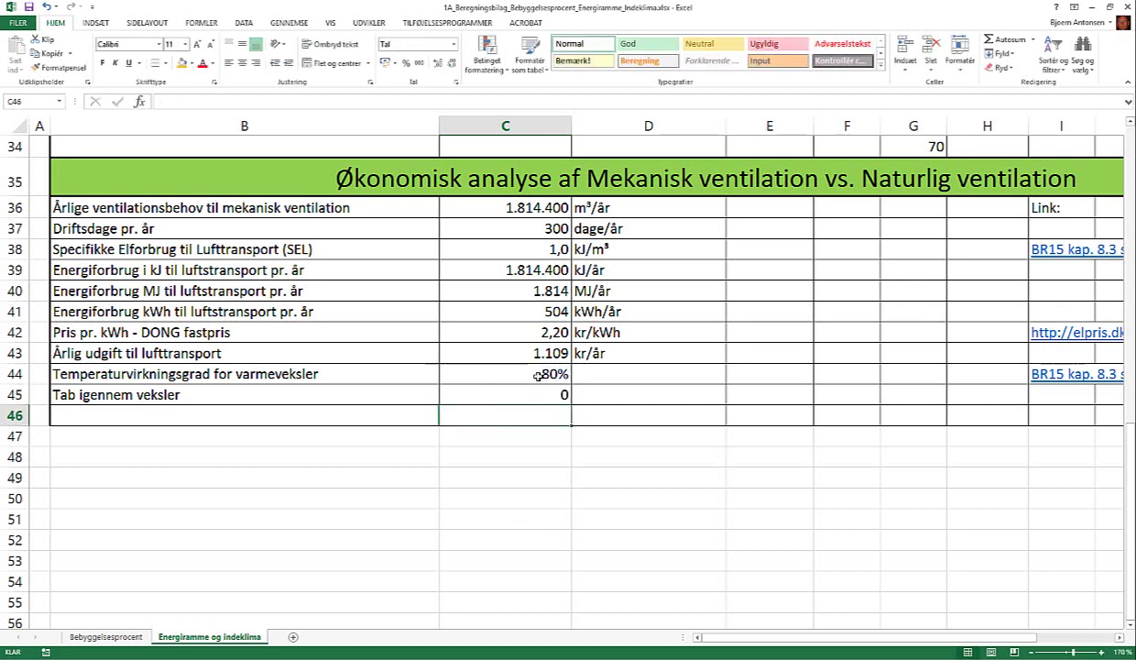
pyautogui.click(536, 394)
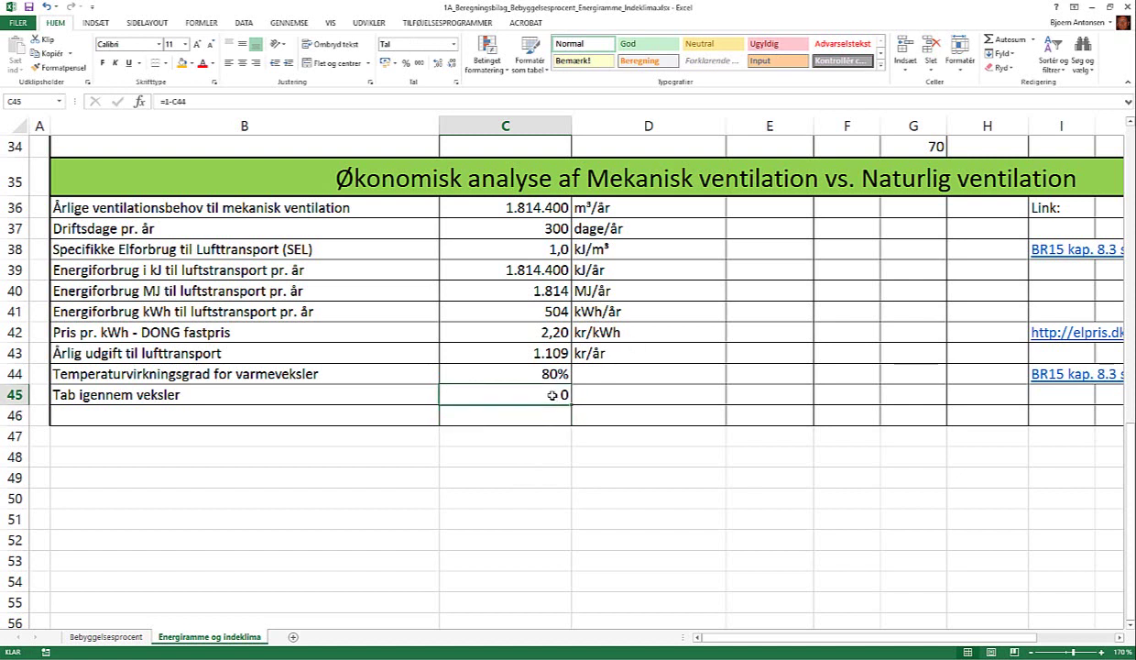
# - Apply Percent Style to C45 and test the loss formula with 90% efficiency in C44
pyautogui.click(405, 63)
pyautogui.click(667, 475)
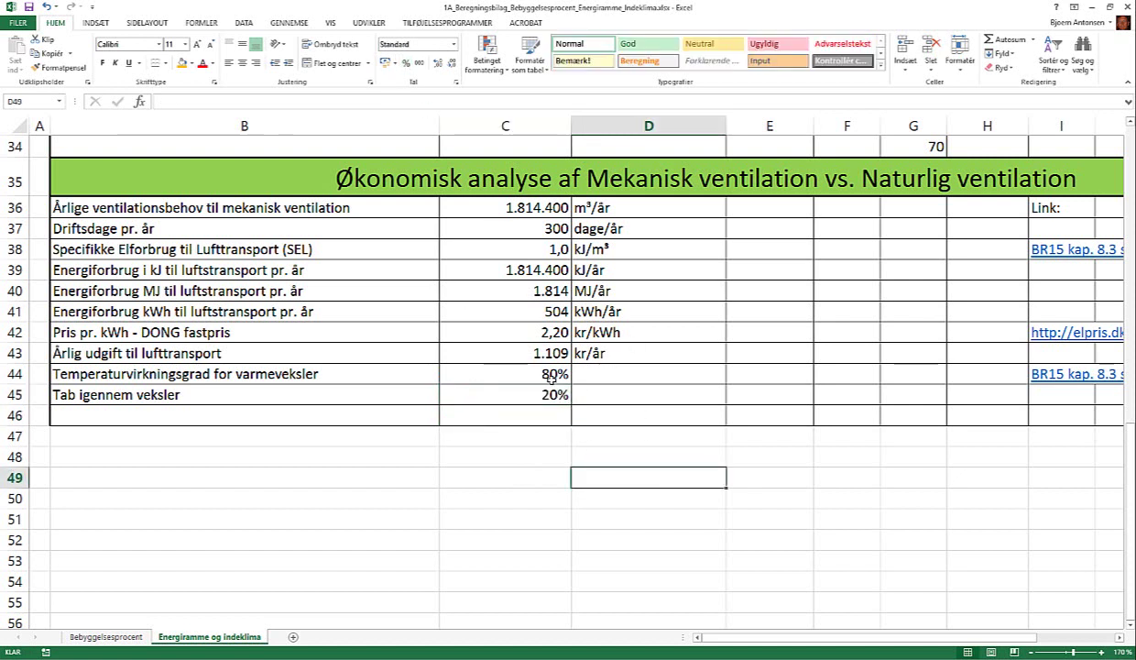
pyautogui.click(548, 374)
pyautogui.write('90')
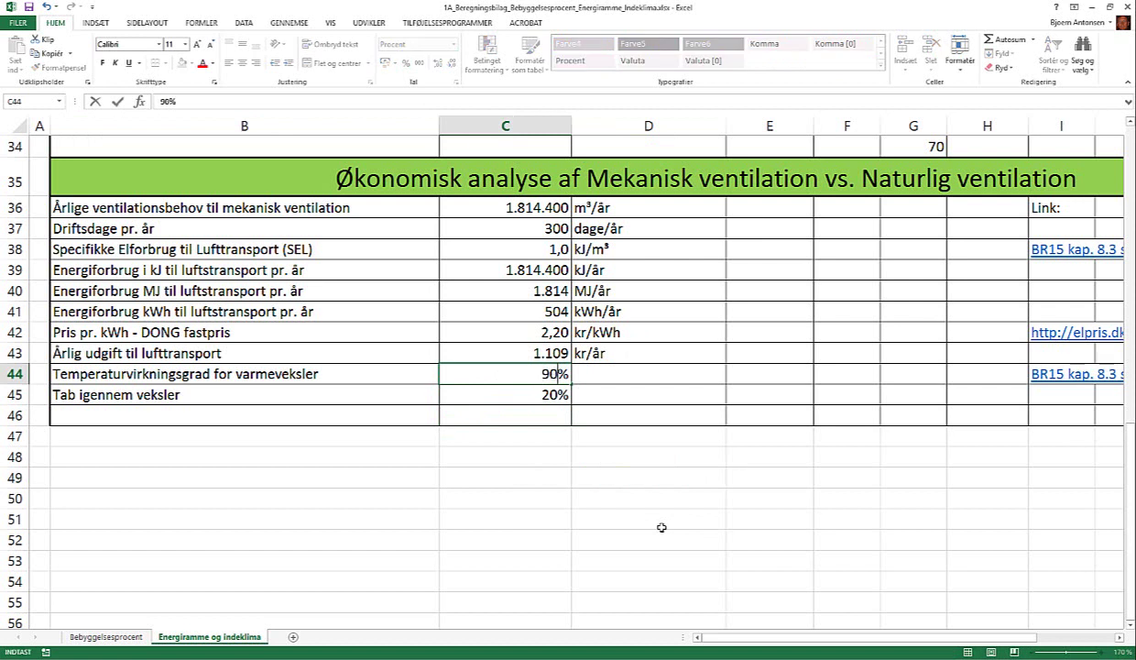
pyautogui.press('Return')
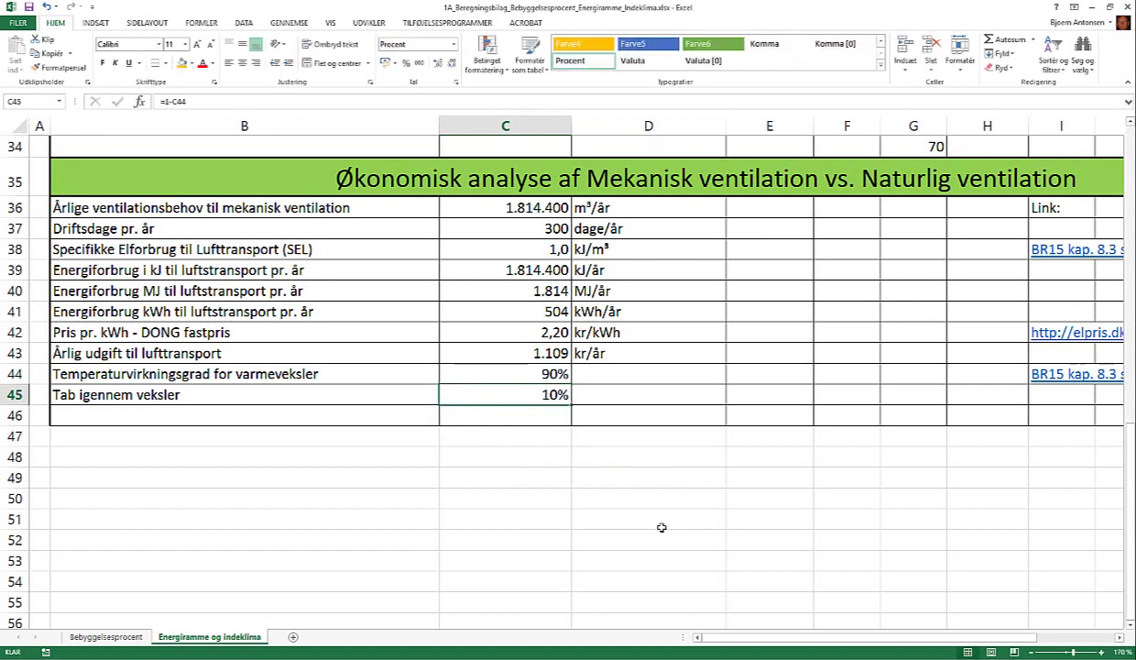
# - Restore the C44 efficiency to 80%, so C45 shows a 20% loss
pyautogui.press('Up')
pyautogui.write('80')
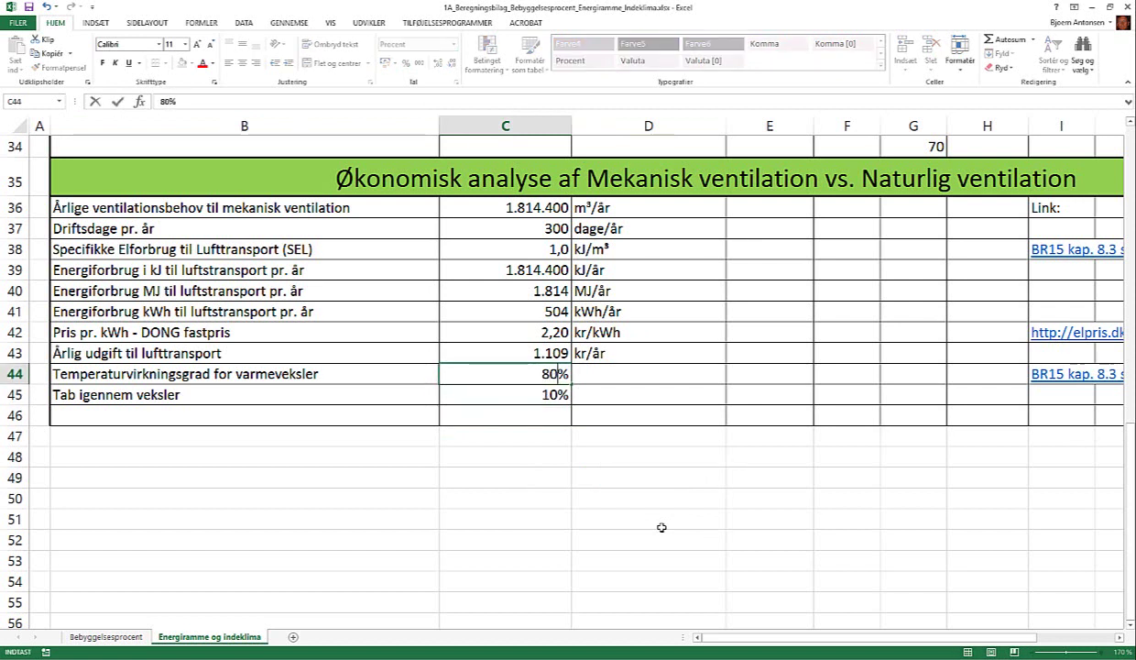
pyautogui.press('Return')
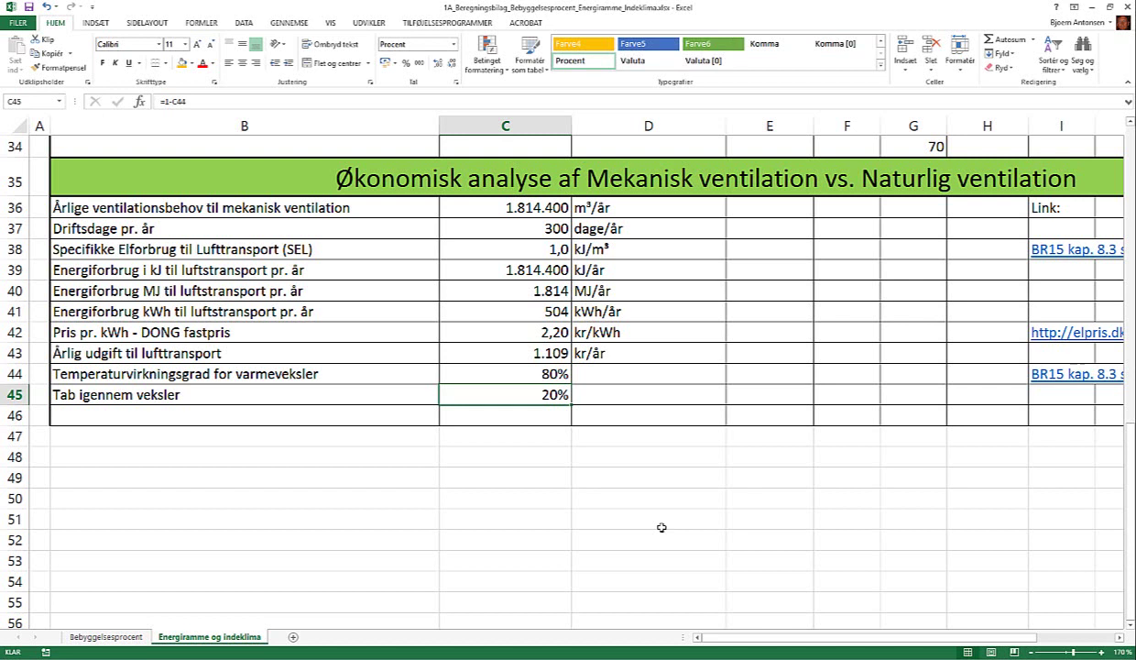
pyautogui.press('Up')
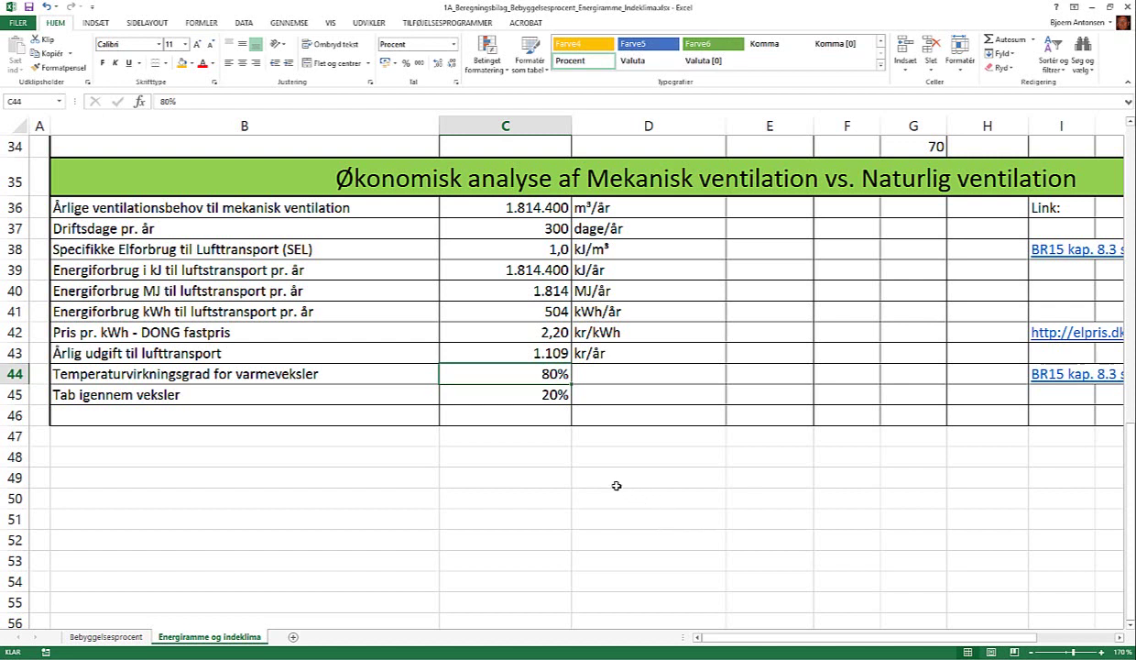
pyautogui.click(246, 415)
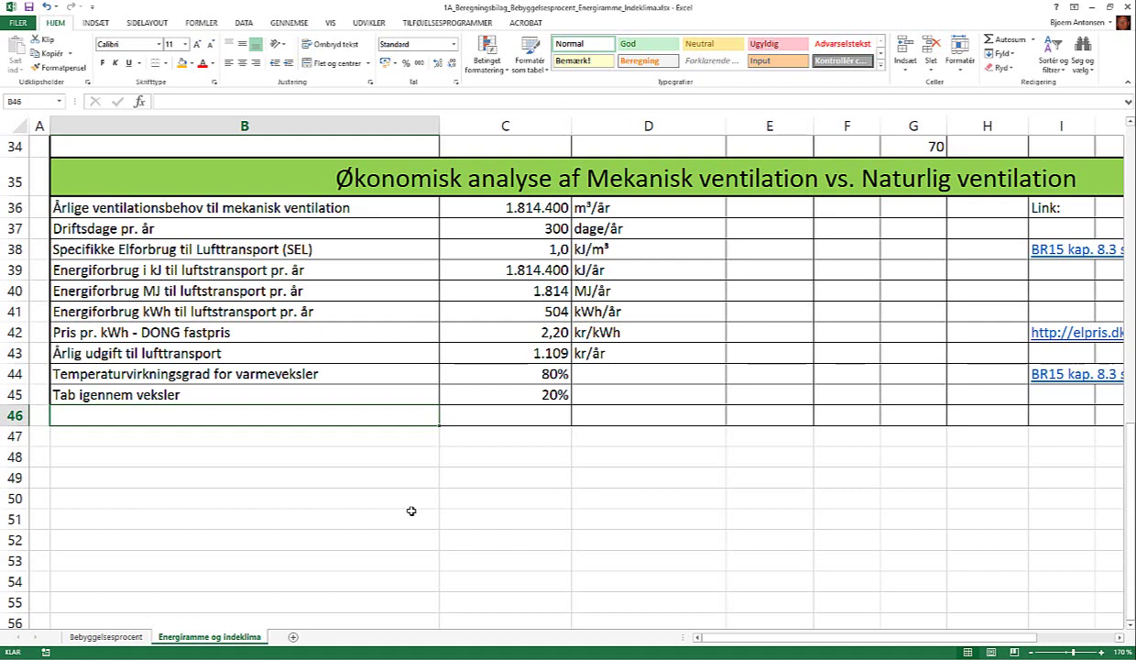
pyautogui.scroll(3, 519, 461)
pyautogui.scroll(1, 532, 468)
pyautogui.scroll(-1, 533, 470)
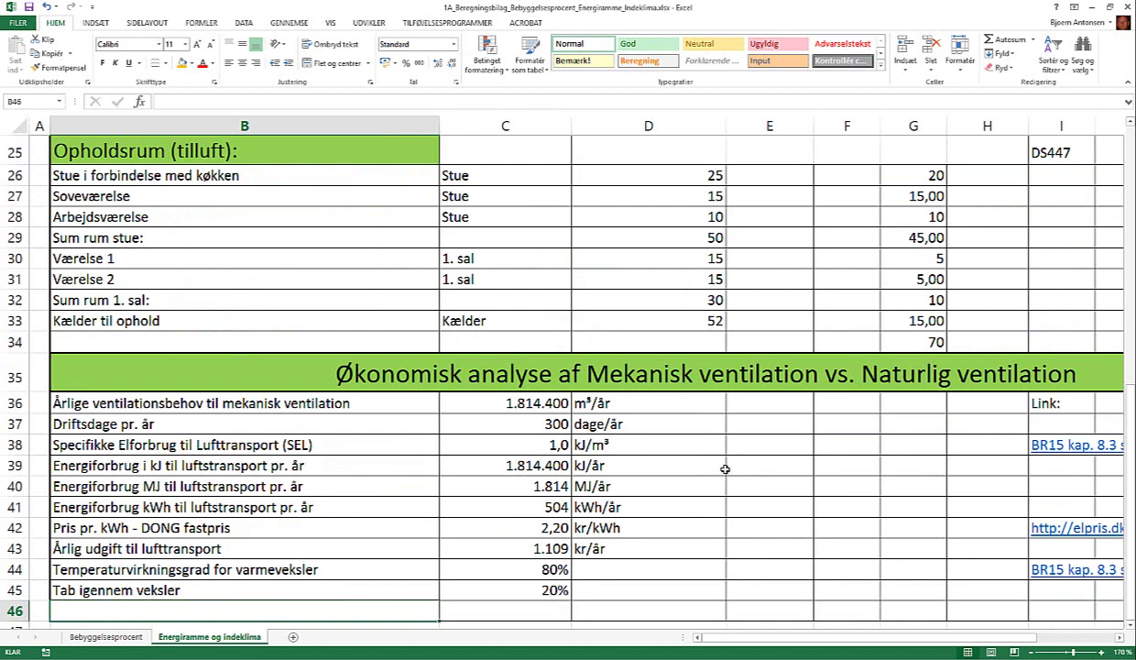
pyautogui.scroll(-2, 666, 462)
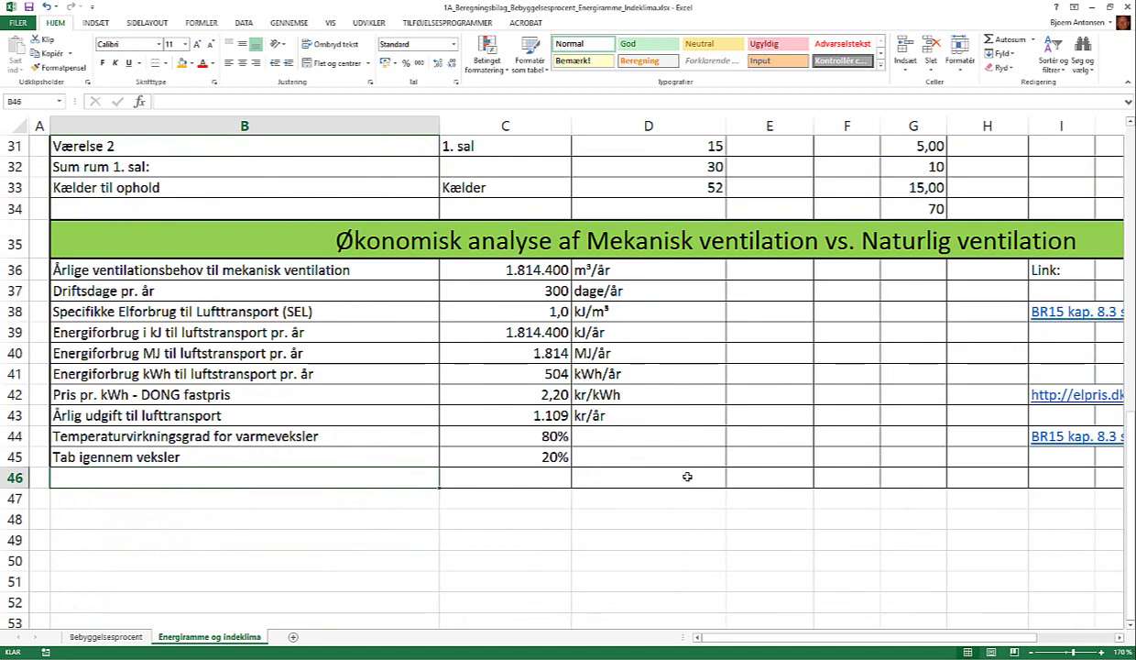
# - Label B46 'Luft der skal opvarmes med fjernvarme'
pyautogui.click(525, 265)
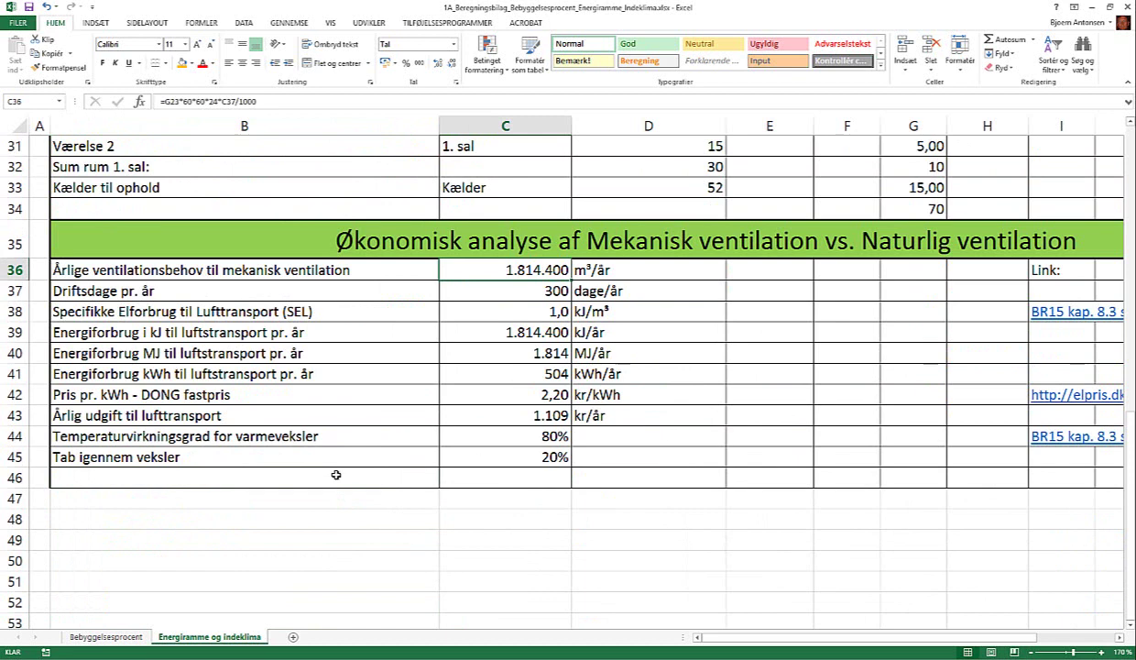
pyautogui.doubleClick(231, 473)
pyautogui.write('Lu')
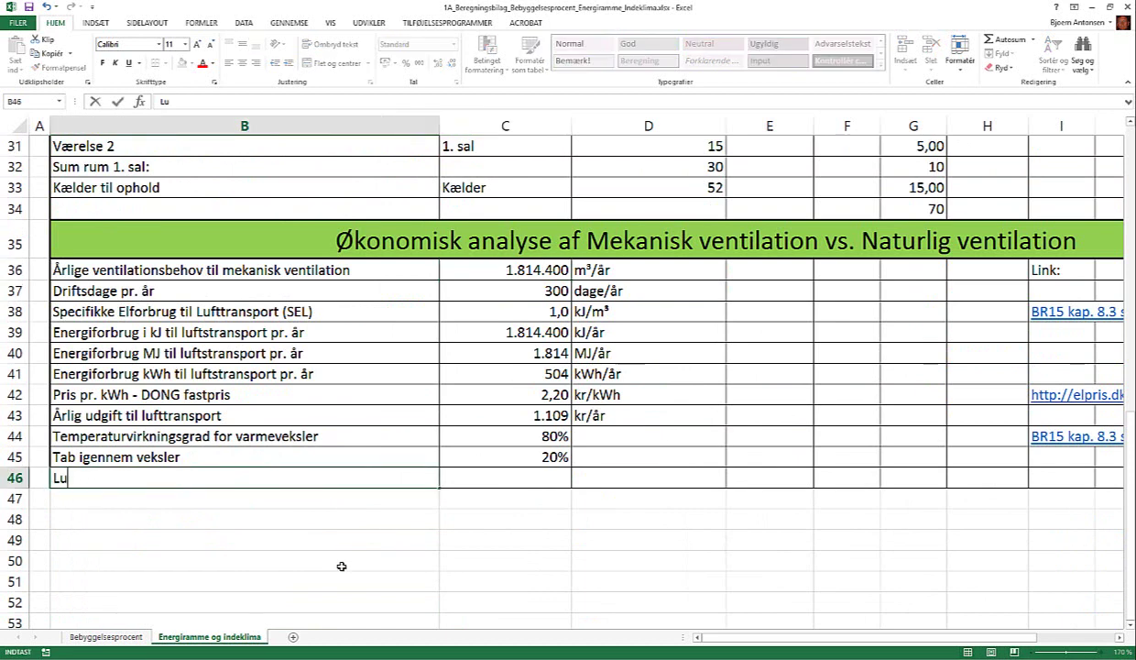
pyautogui.write('ft der skal ')
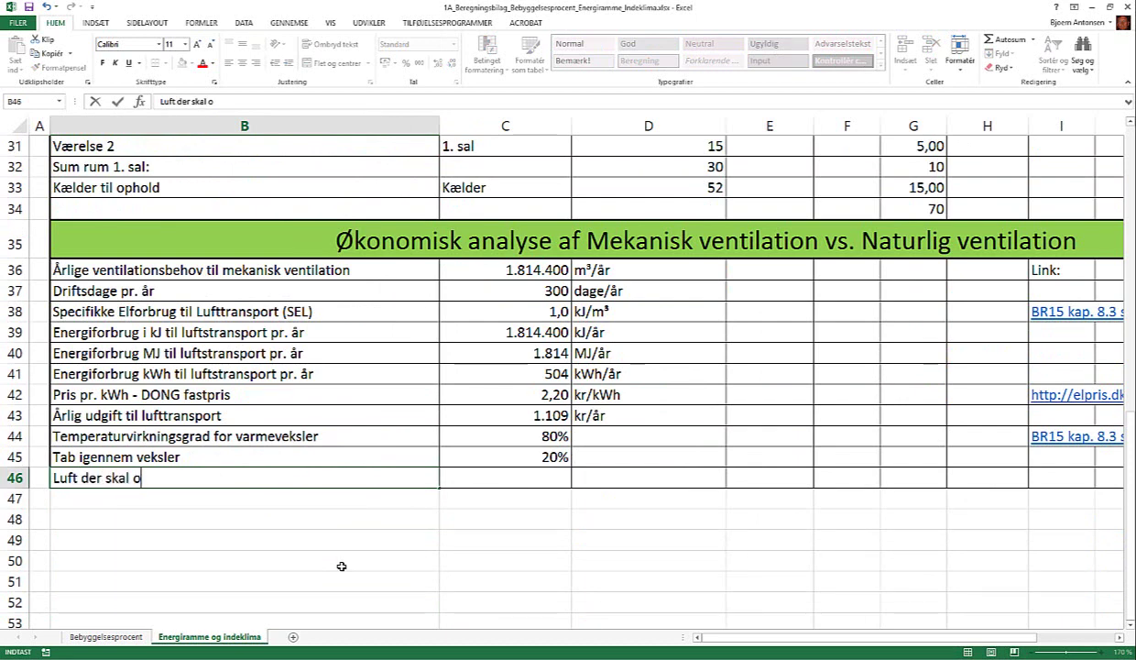
pyautogui.write('opvarmes ')
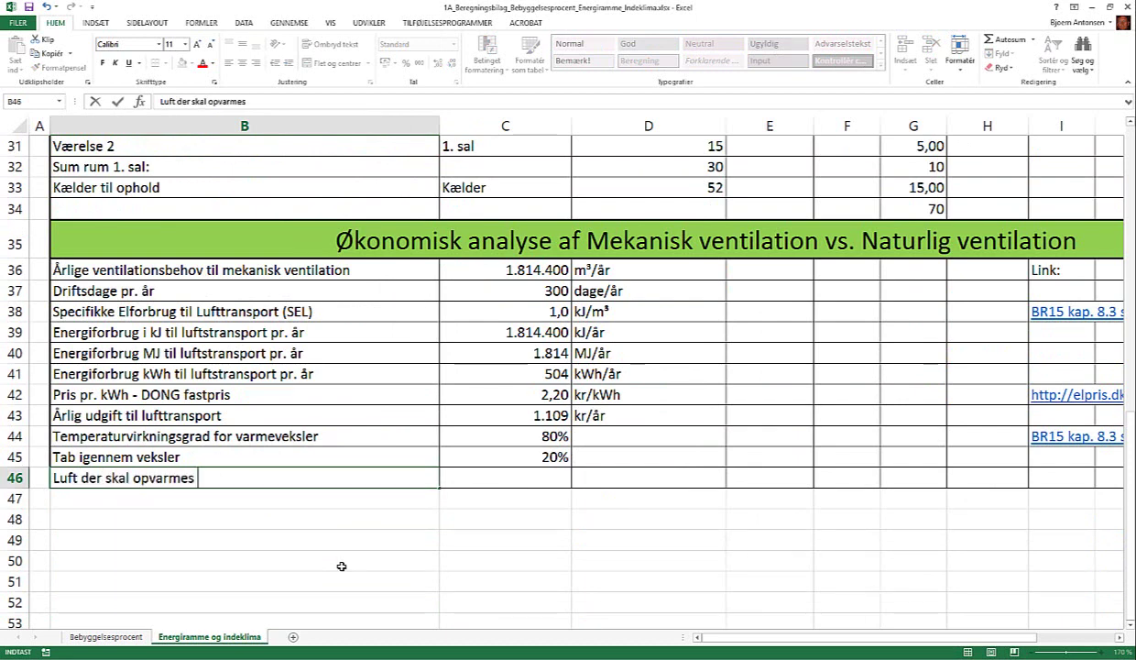
pyautogui.write(' med')
pyautogui.write(' fjernv')
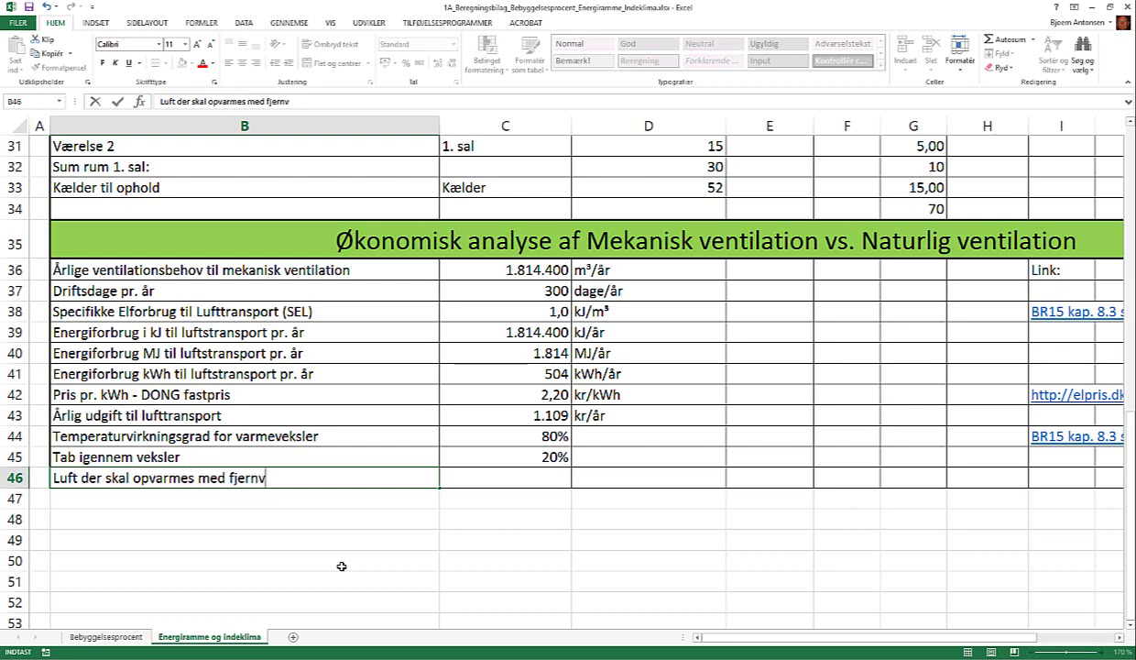
pyautogui.write('arme')
pyautogui.press('Tab')
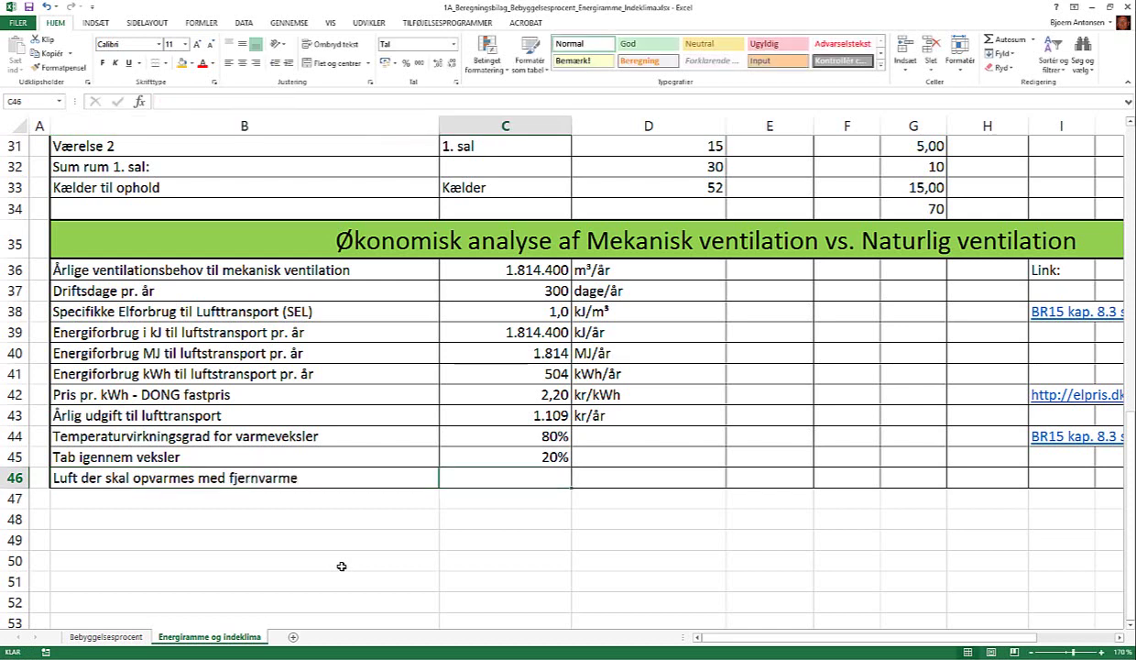
# - Enter =C36*C45 in C46, giving 362.880 m³ of air to heat
pyautogui.write('=')
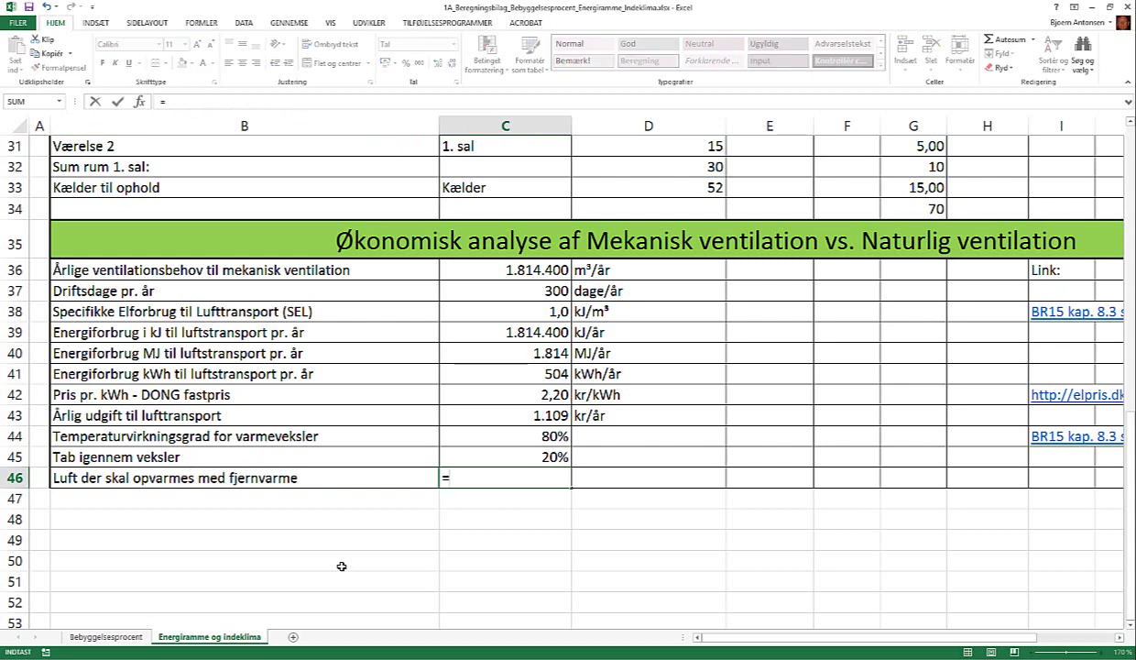
pyautogui.click(536, 268)
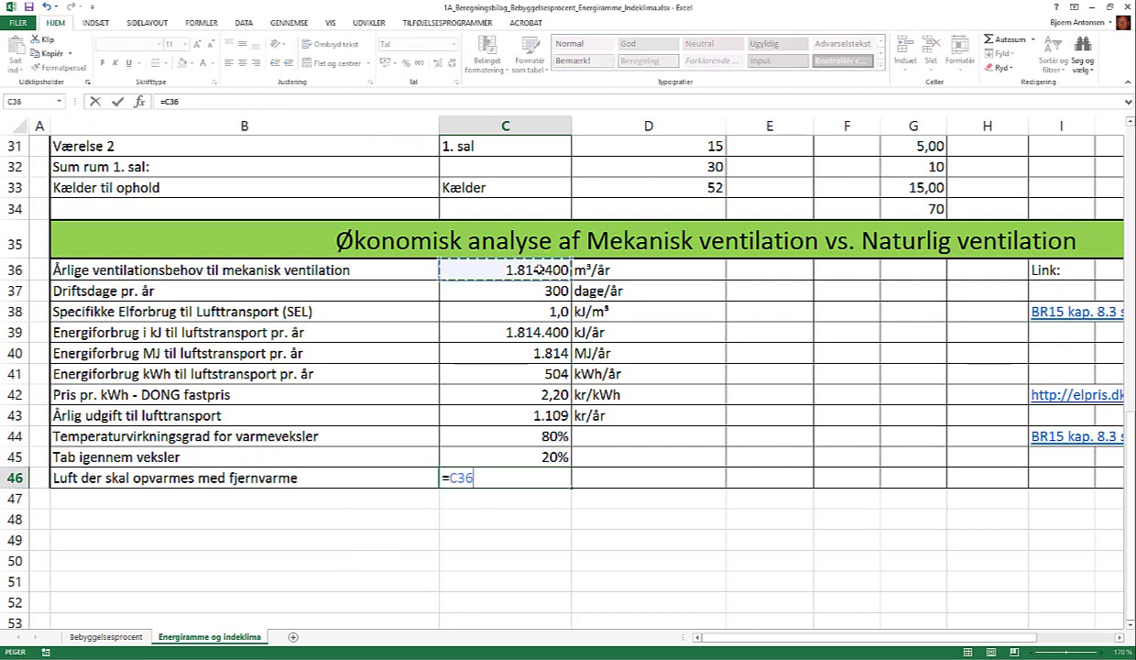
pyautogui.write('*')
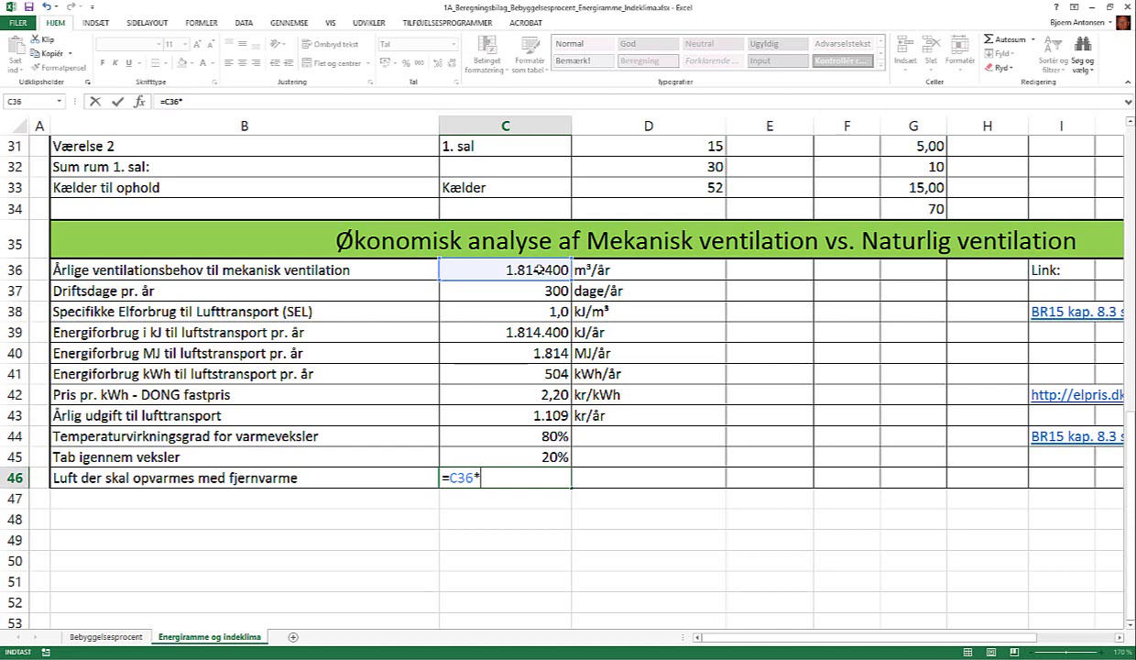
pyautogui.click(548, 456)
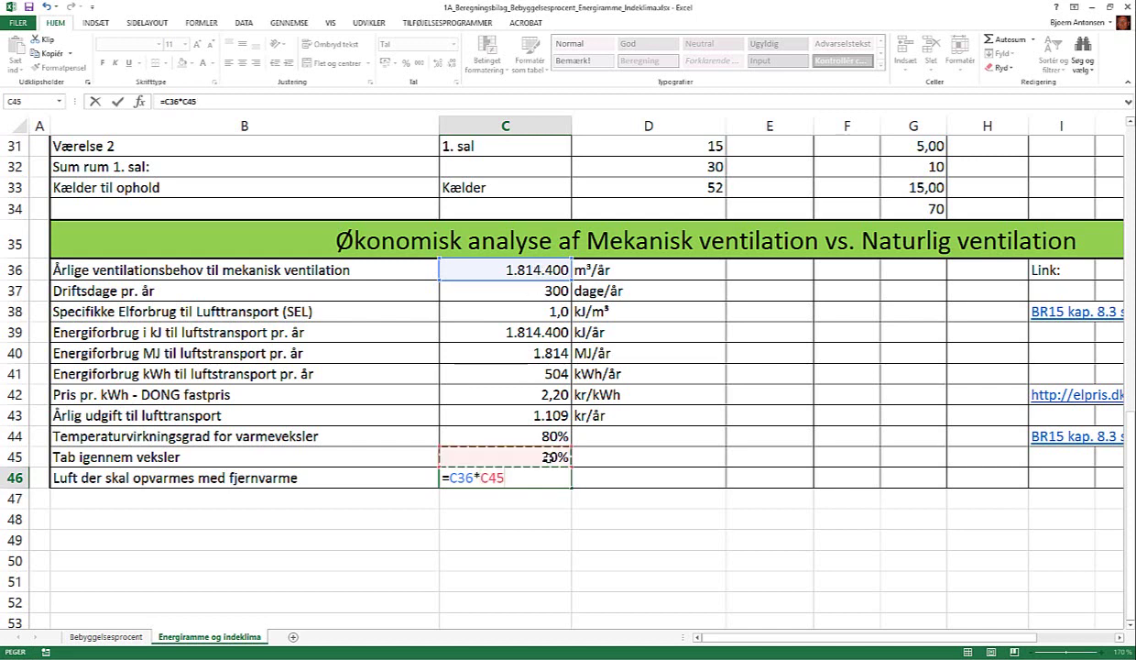
pyautogui.press('Return')
pyautogui.click(605, 479)
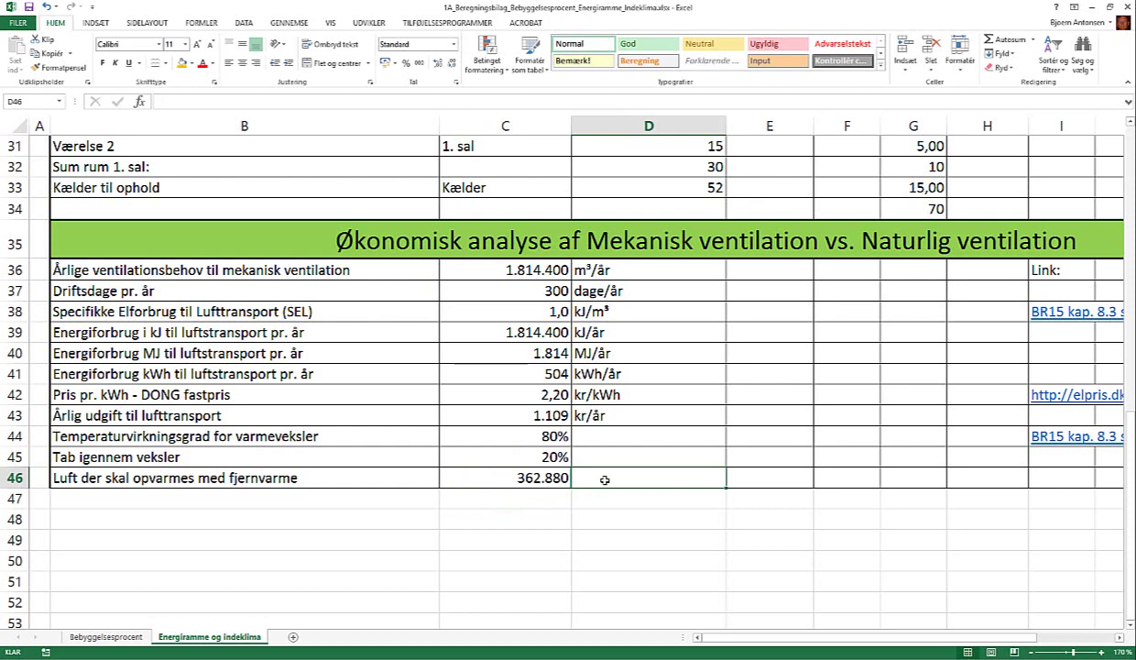
# - Add the unit m³/år in D46, verify C46's formula, and return to the assignment PDF
pyautogui.write('m')
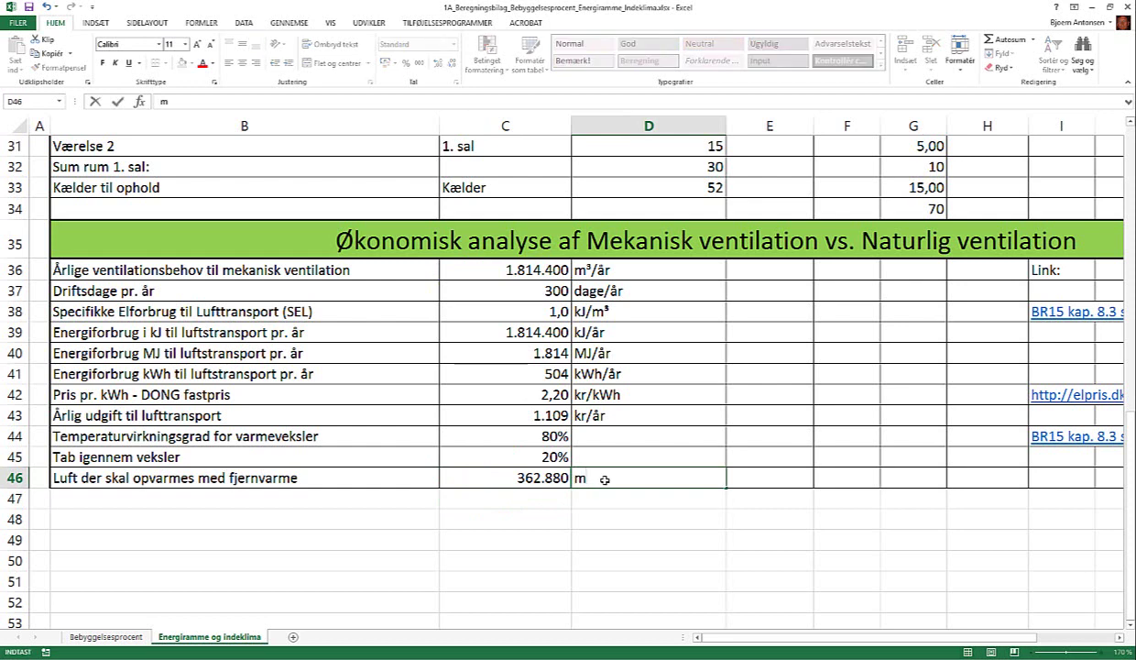
pyautogui.write('³/år')
pyautogui.press('Return')
pyautogui.click(594, 518)
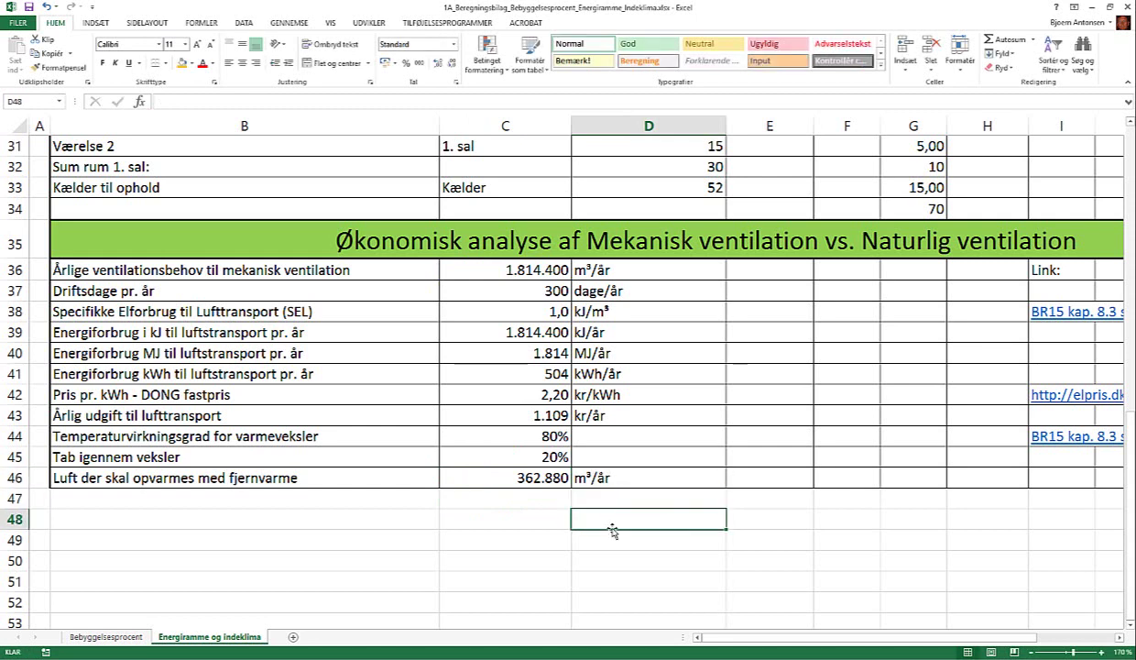
pyautogui.scroll(-2, 647, 472)
pyautogui.scroll(-2, 632, 408)
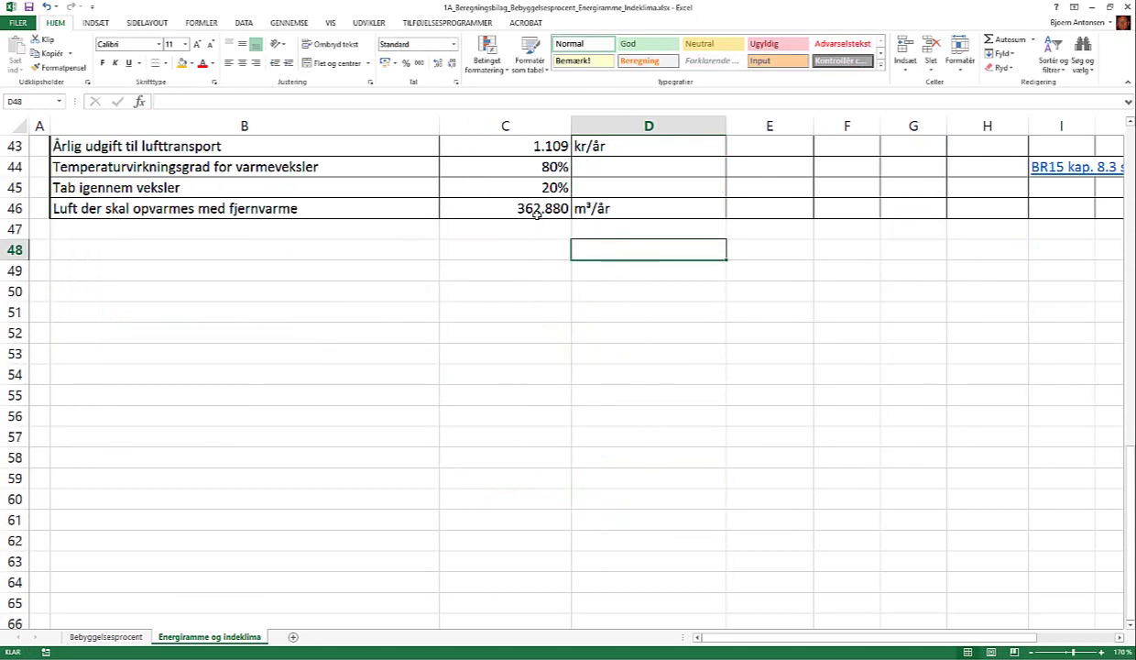
pyautogui.scroll(3, 519, 209)
pyautogui.click(548, 416)
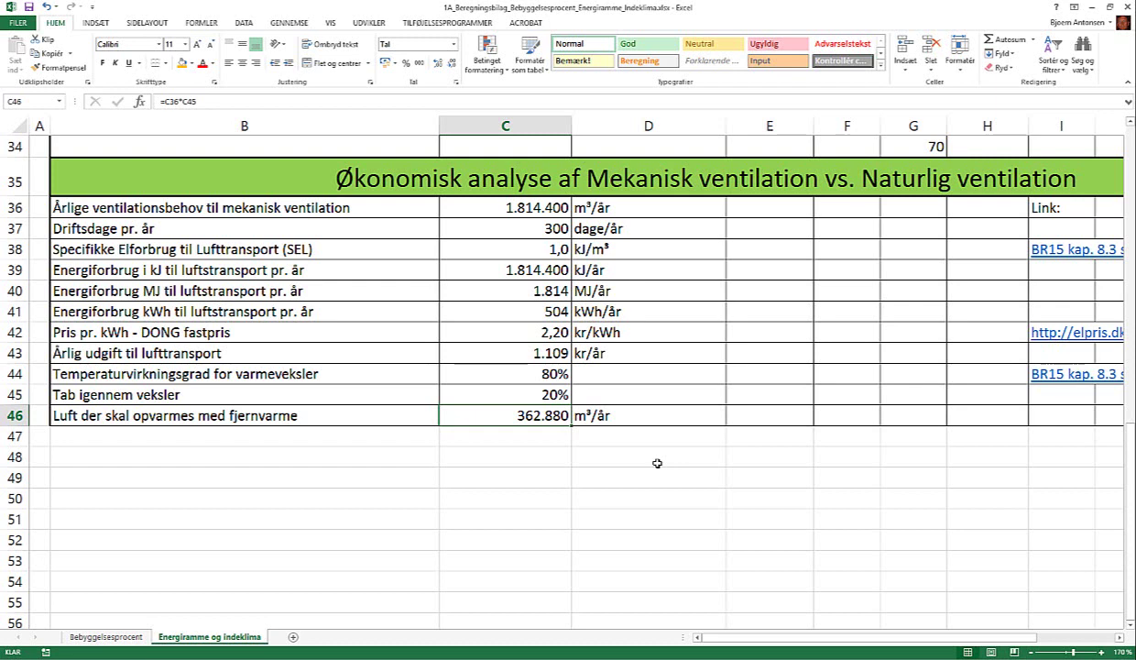
pyautogui.hotkey('alt', 'Tab')
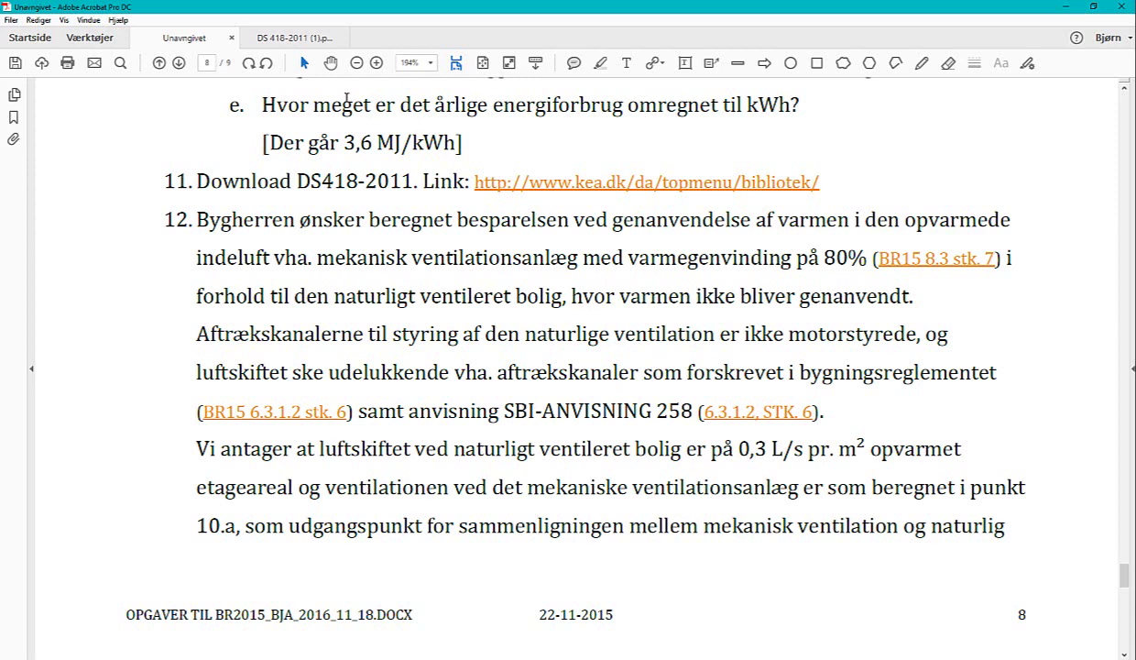
# - Switch to the DS 418-2011 standard PDF and scroll through its pages
pyautogui.click(279, 39)
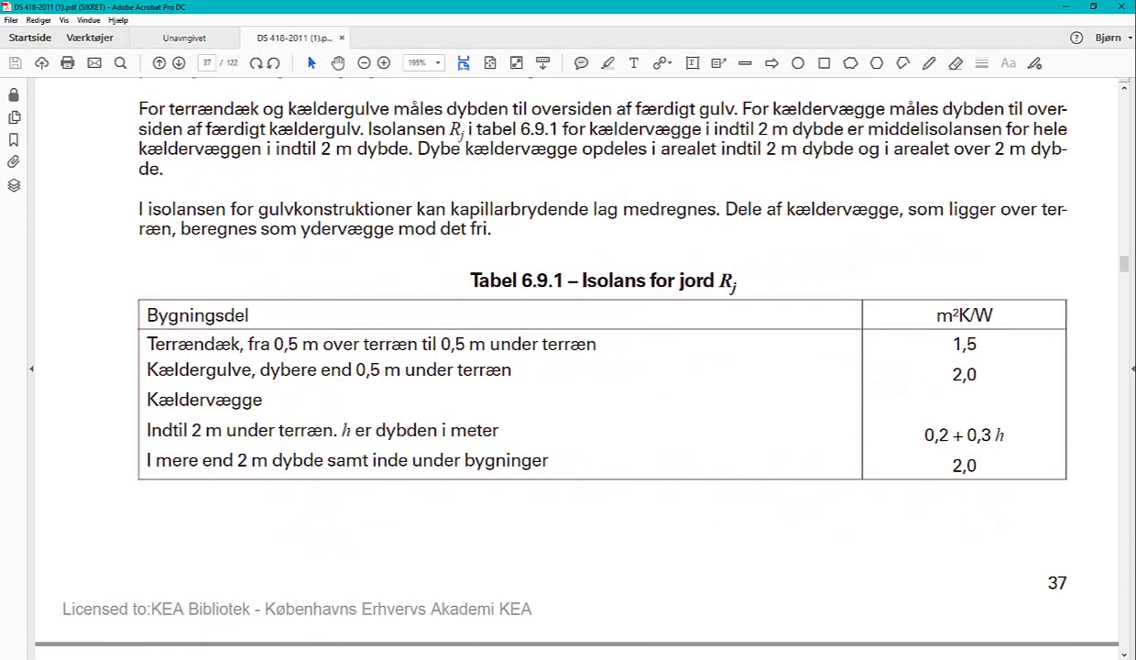
pyautogui.press('super')
pyautogui.write('ds')
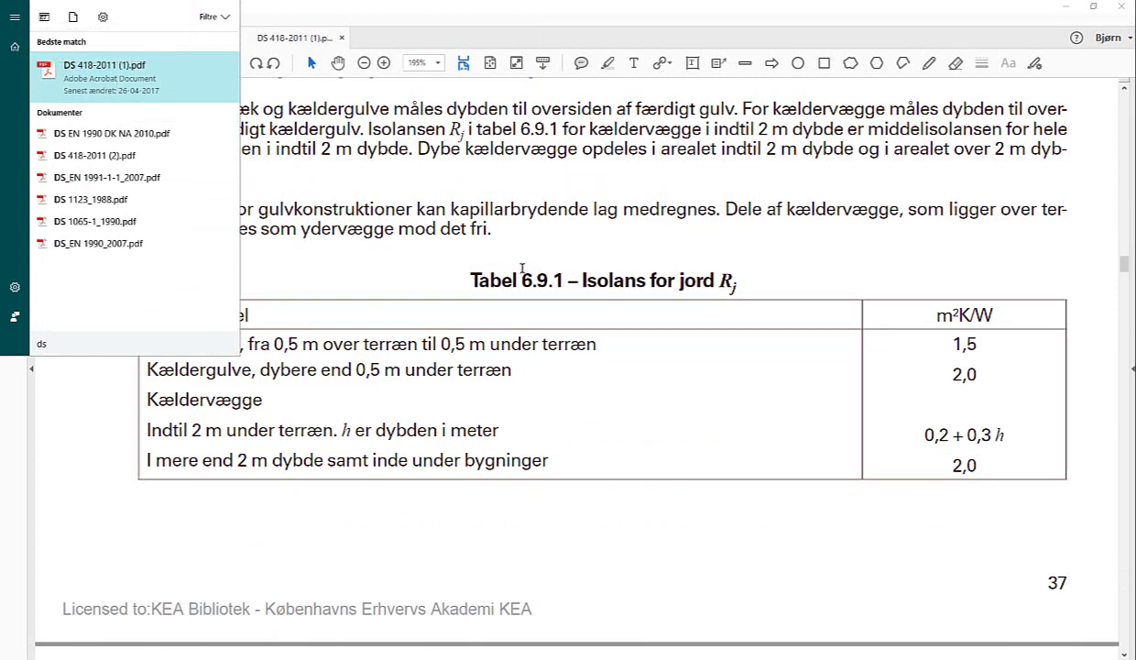
pyautogui.click(506, 258)
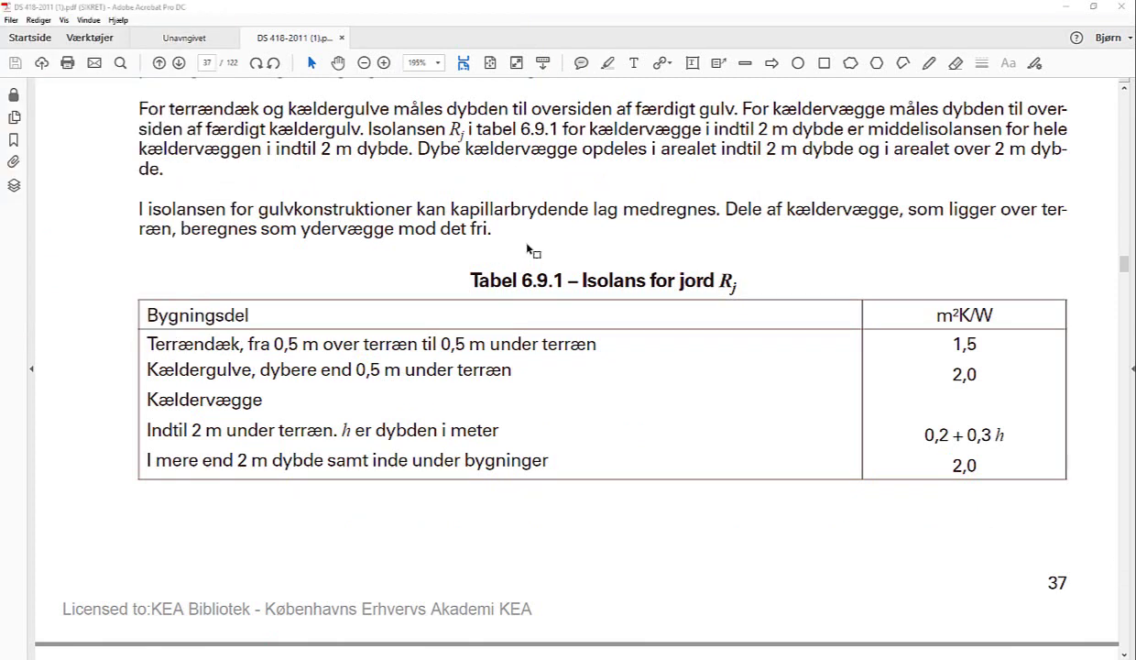
pyautogui.moveTo(1124, 264); pyautogui.dragTo(1128, 110)
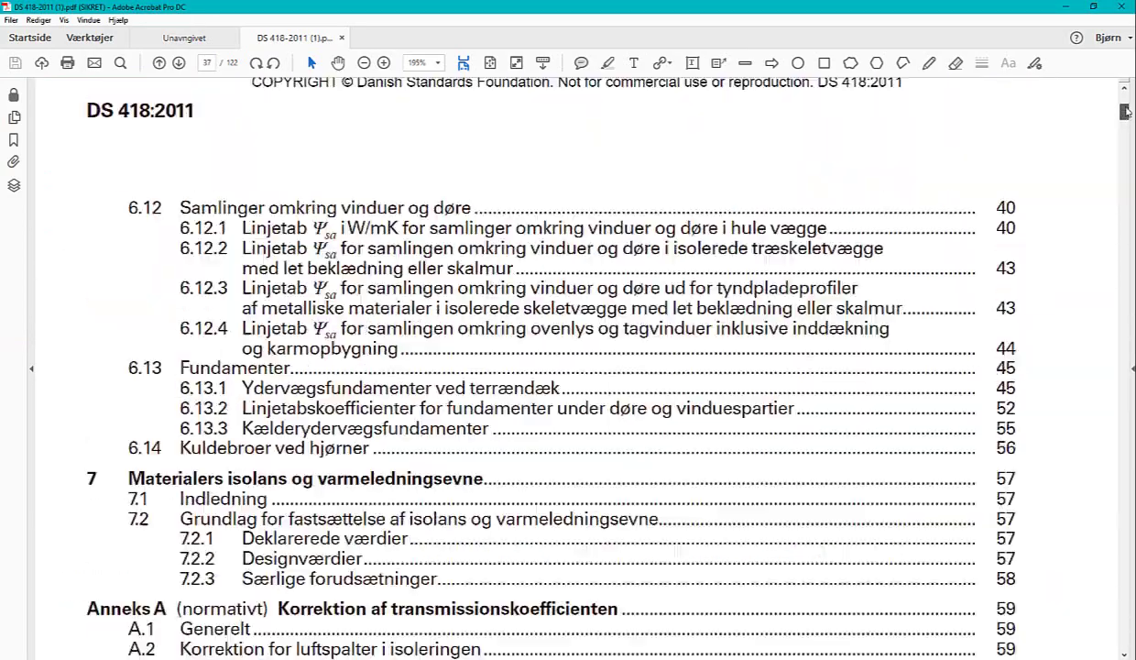
pyautogui.scroll(-2, 769, 310)
pyautogui.scroll(-4, 769, 309)
pyautogui.scroll(-5, 769, 310)
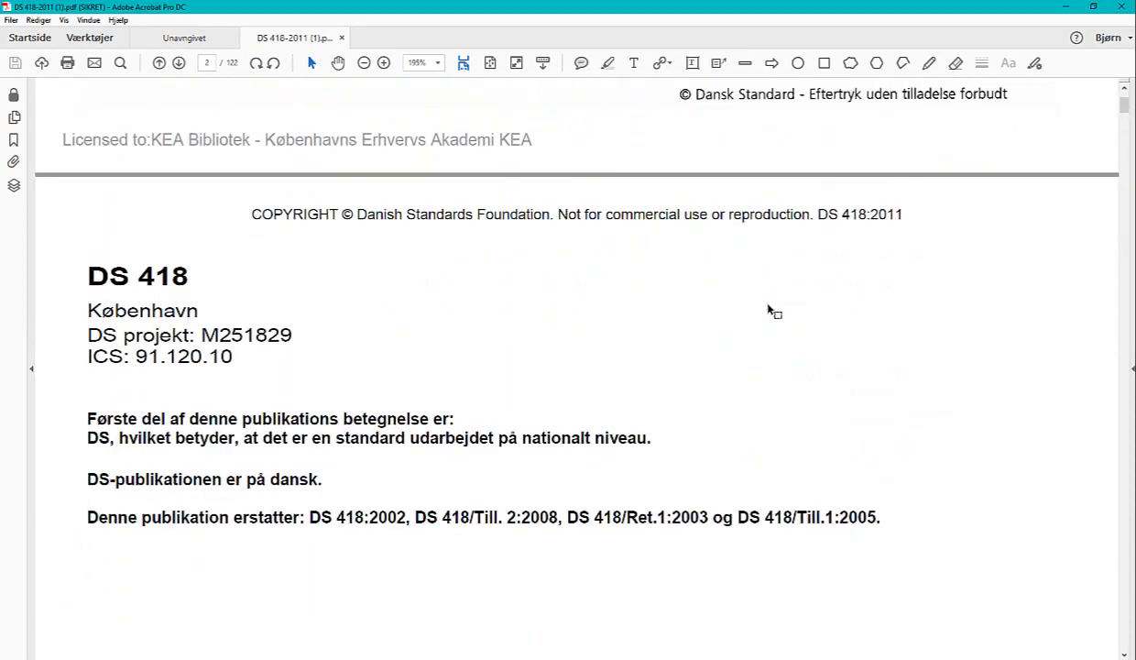
pyautogui.scroll(-5, 769, 310)
pyautogui.scroll(-5, 769, 310)
pyautogui.scroll(-4, 768, 307)
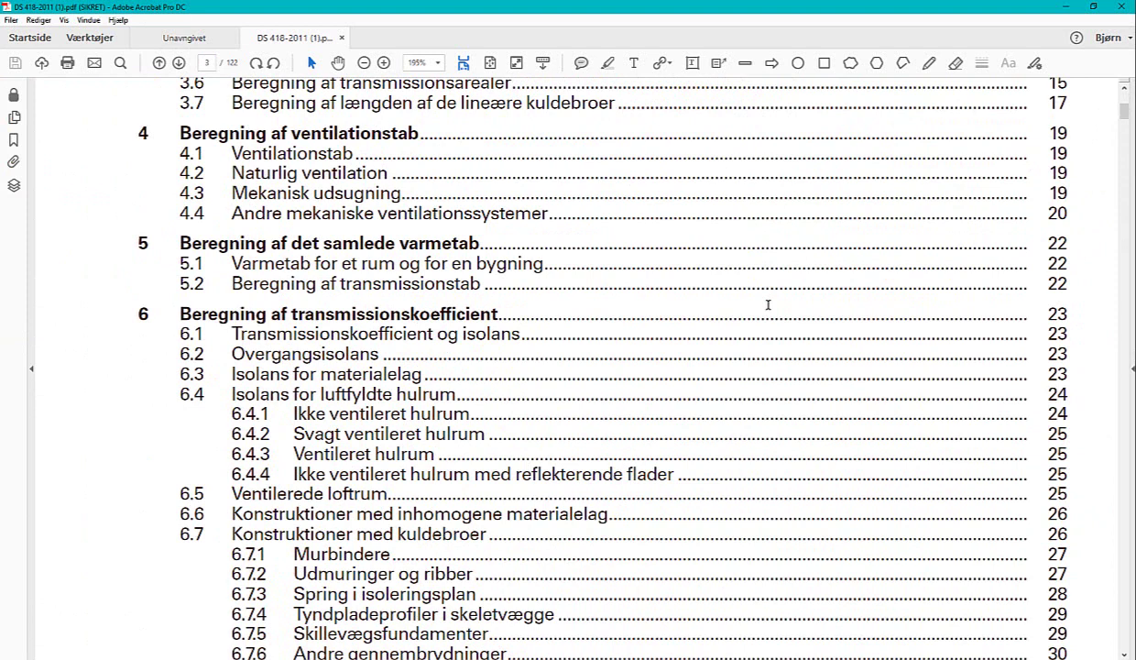
pyautogui.scroll(-3, 563, 362)
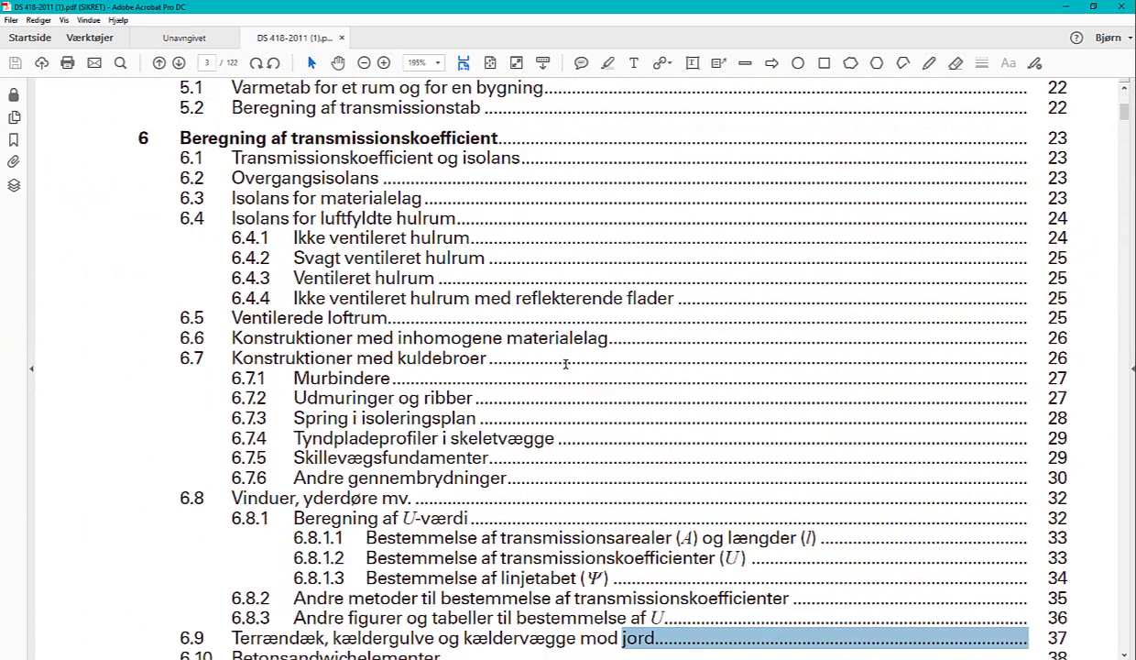
pyautogui.scroll(1, 566, 364)
# - Search for 'ventilationstab' and go to page 19, section 4.1 Ventilationstab
pyautogui.hotkey('ctrl', 'f')
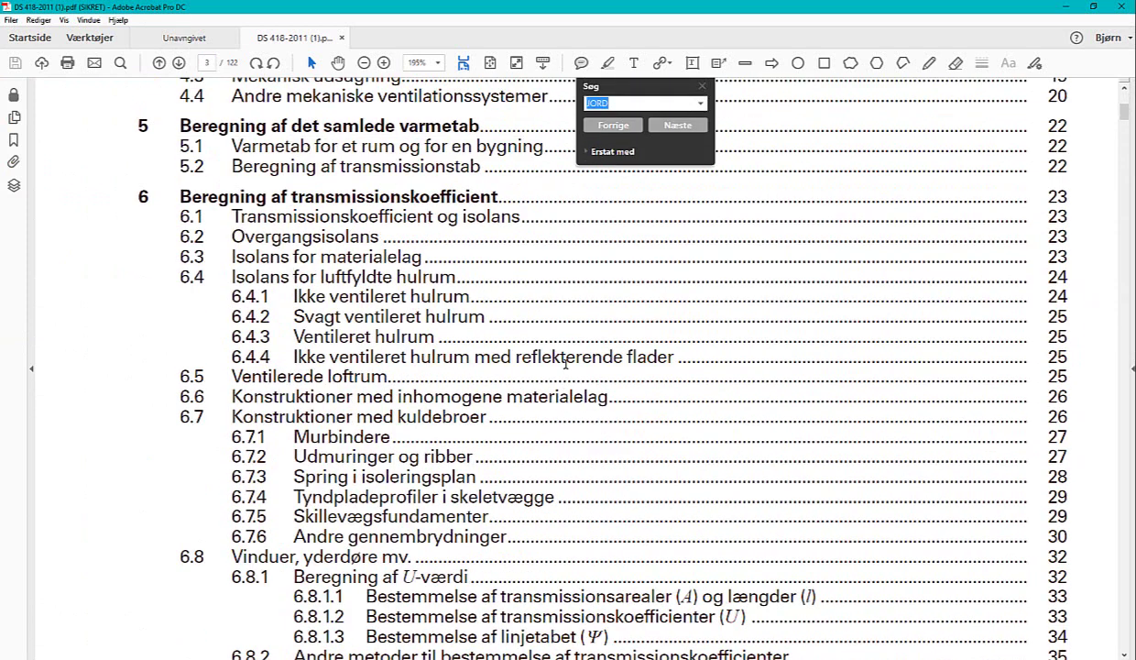
pyautogui.write('ventilatio')
pyautogui.write('nstab')
pyautogui.press('Return')
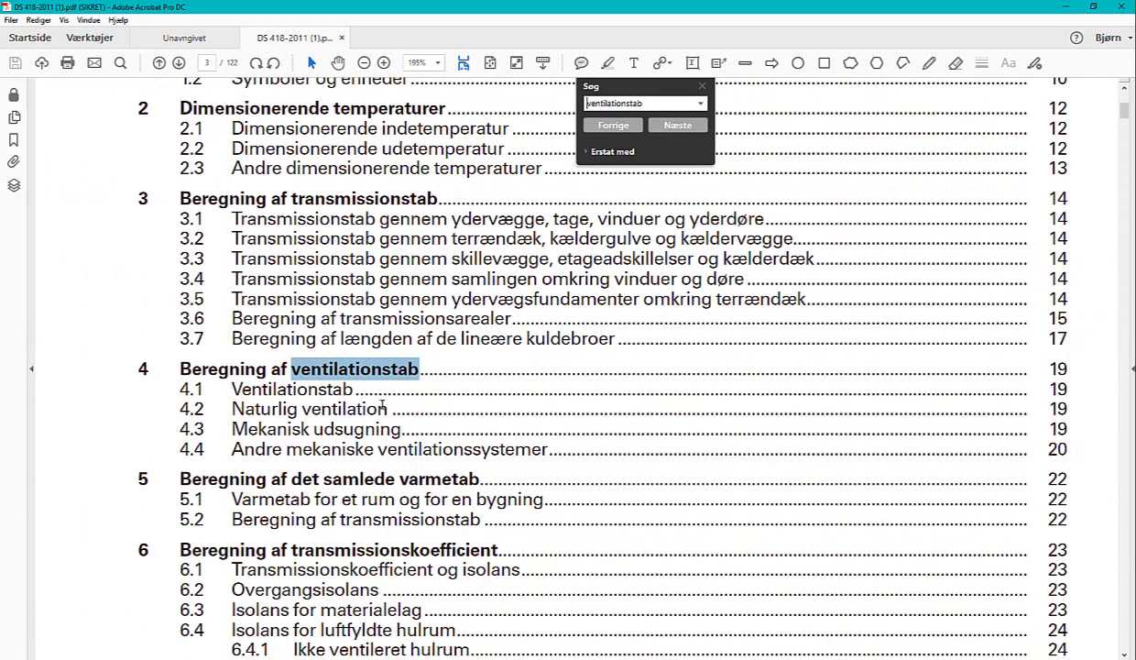
pyautogui.click(210, 61)
pyautogui.write('19')
pyautogui.press('Return')
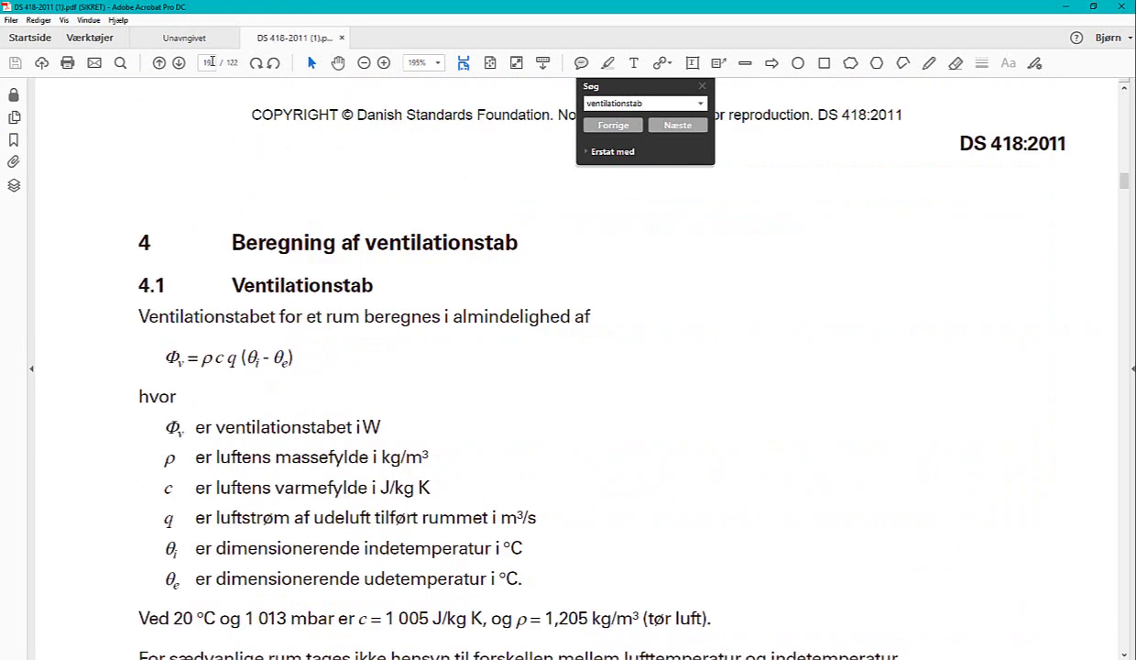
pyautogui.click(702, 86)
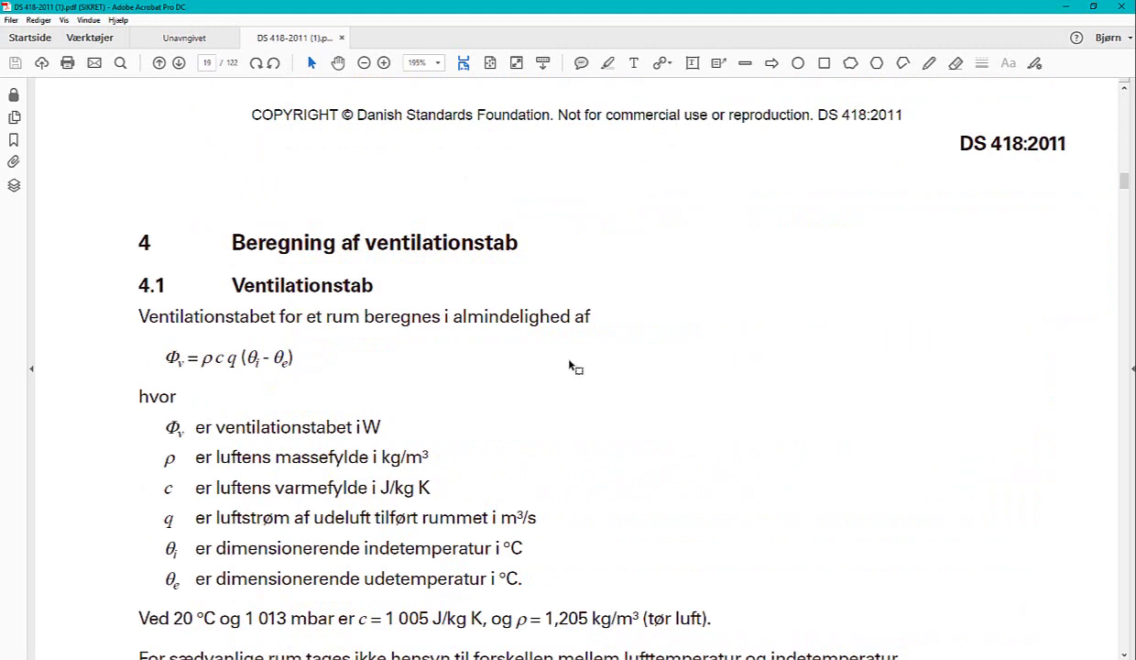
# - Read section 4.1 of DS 418, then bring the assignment PDF back at task 12
pyautogui.scroll(-2, 532, 343)
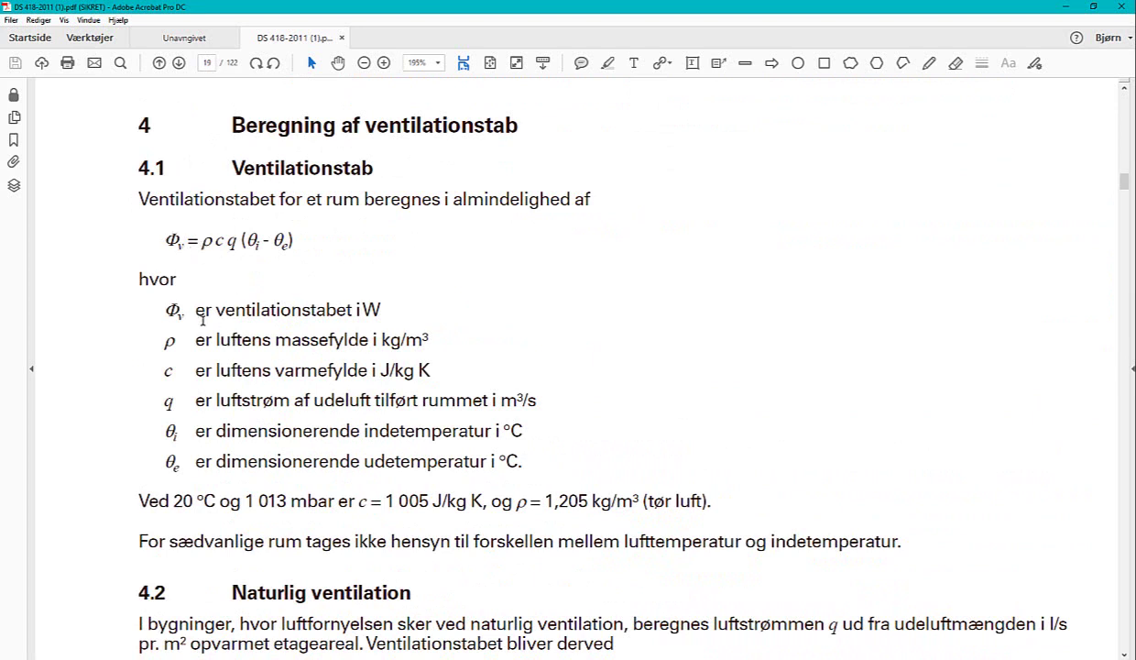
pyautogui.scroll(-1, 203, 320)
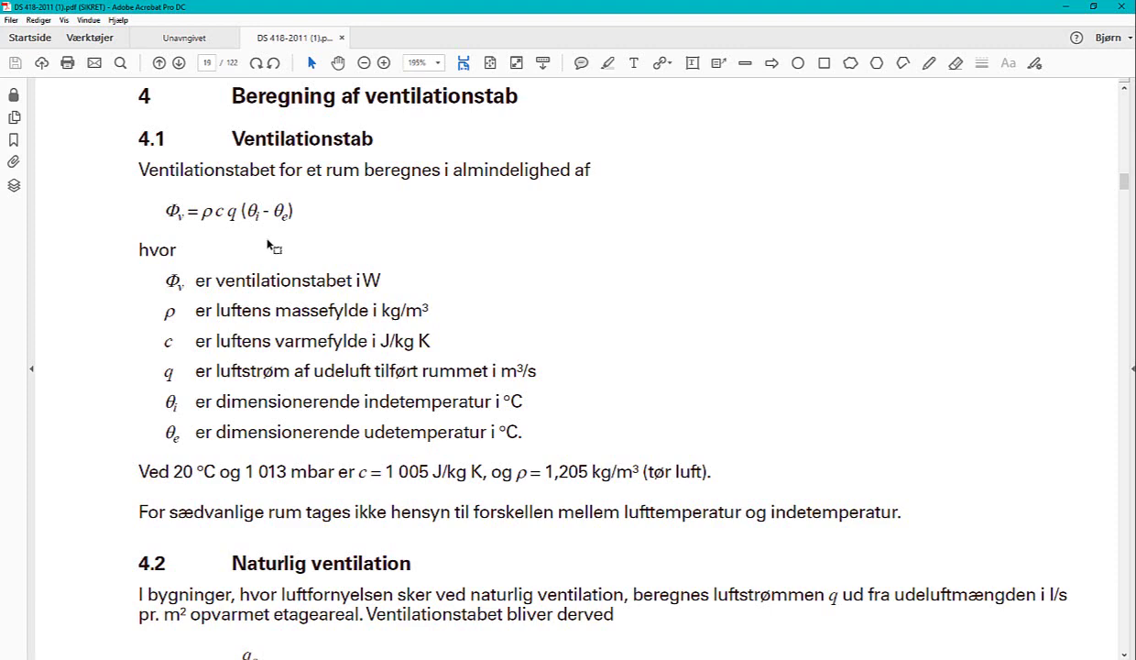
pyautogui.hotkey('alt', 'Tab')
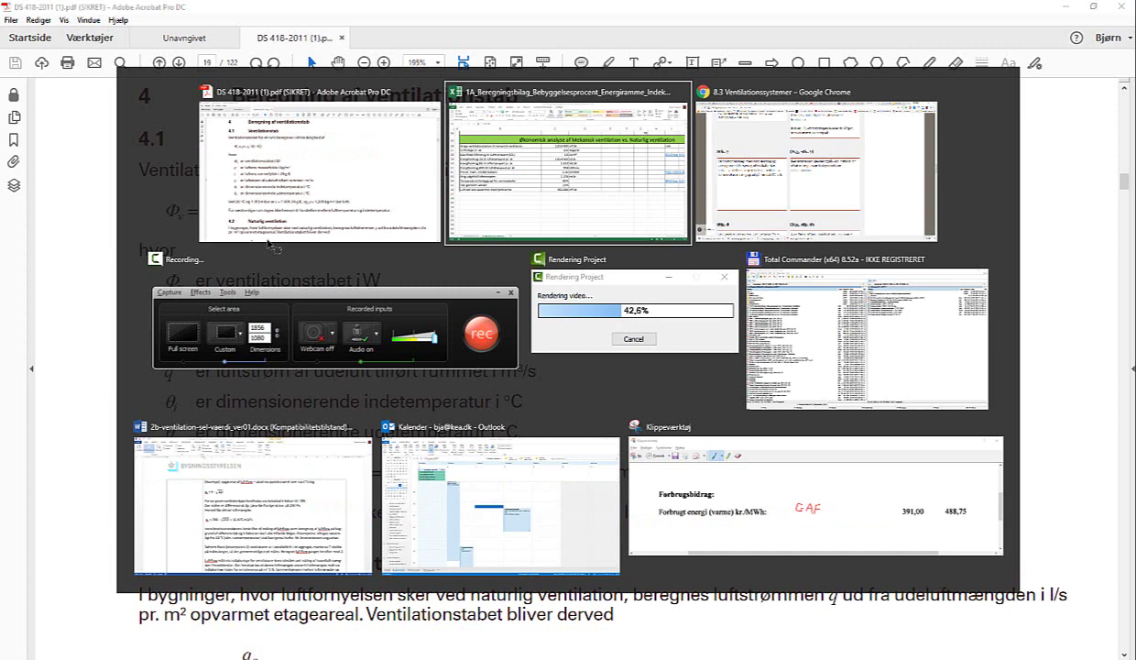
pyautogui.hotkey('alt', 'Tab')
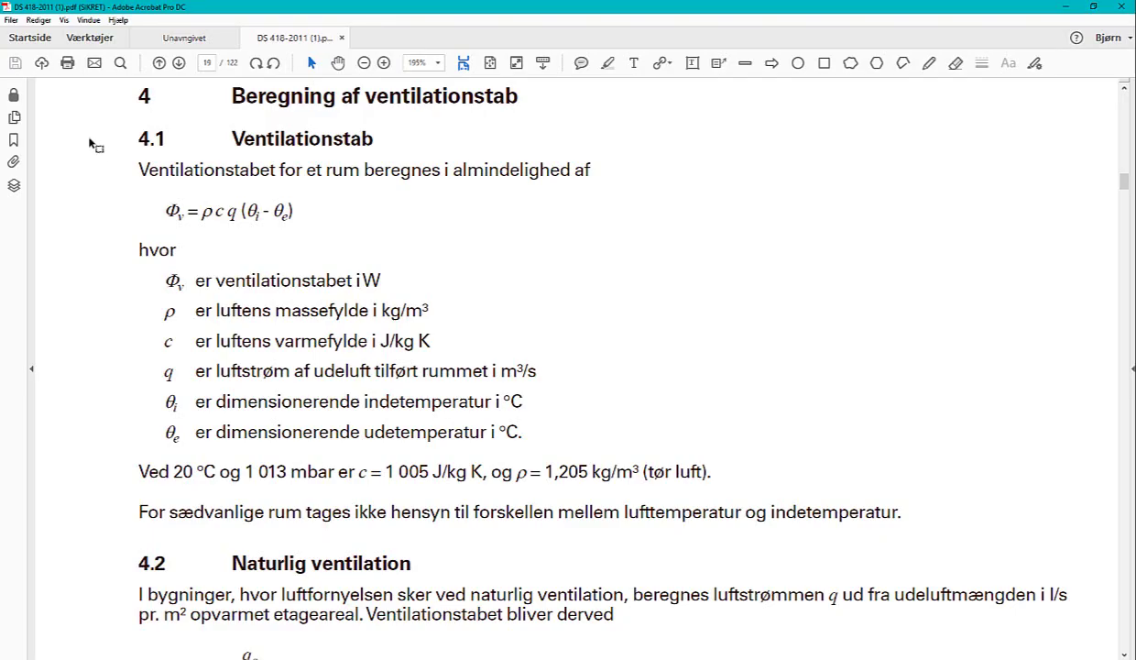
pyautogui.click(190, 39)
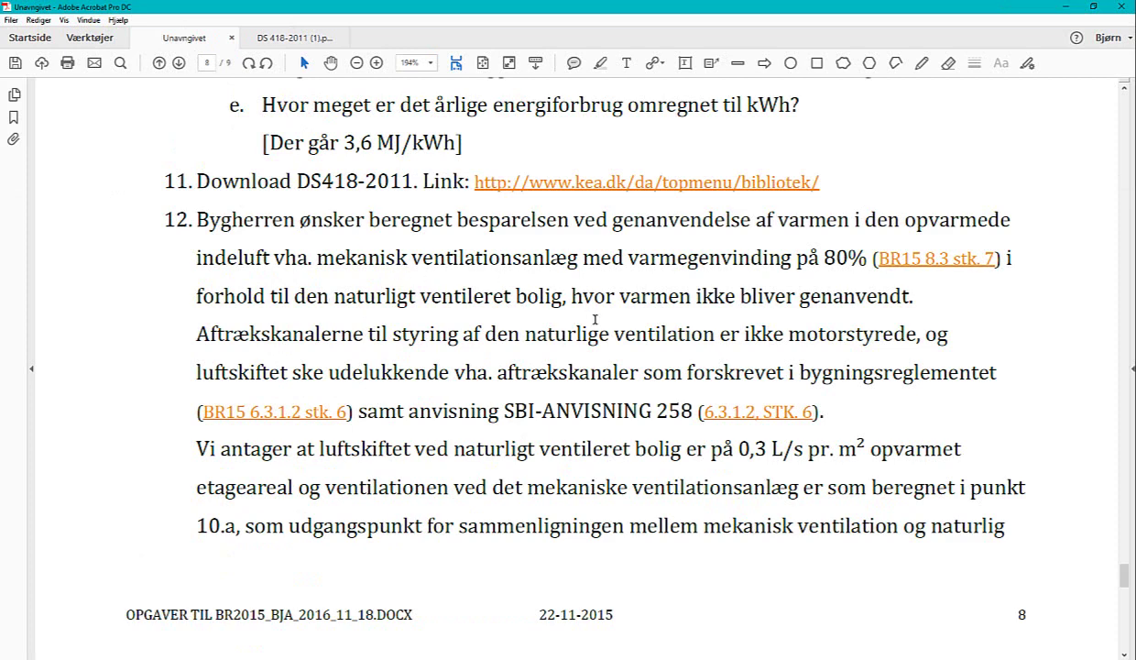
# - Scroll through the assignment PDF's pages around task 12
pyautogui.scroll(3, 601, 327)
pyautogui.scroll(-4, 784, 334)
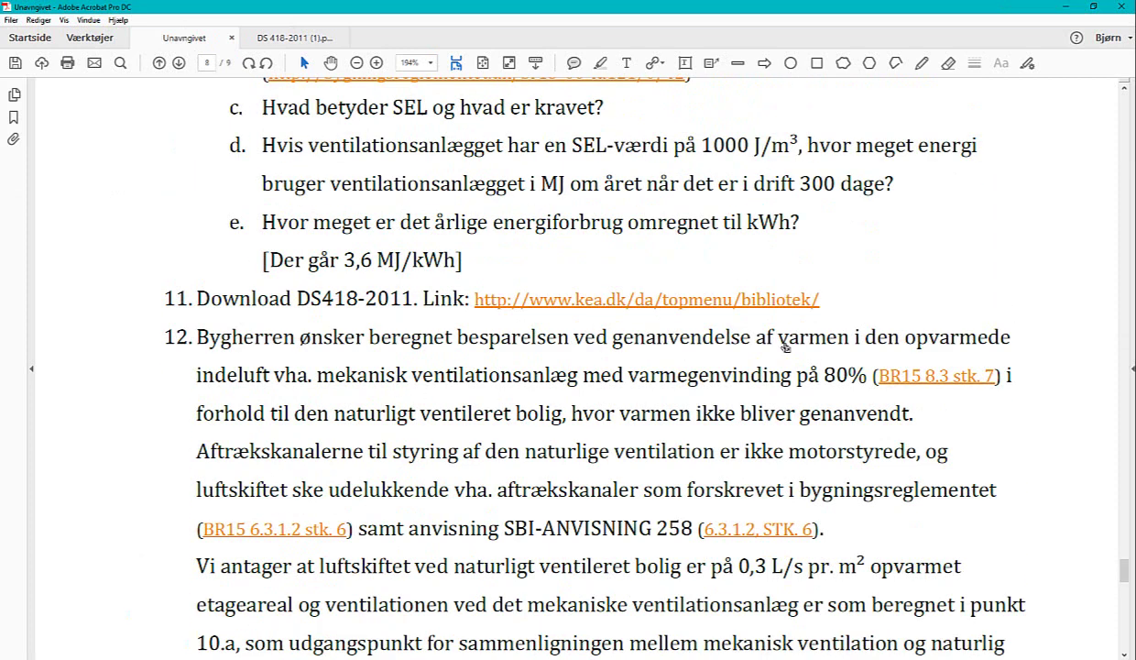
pyautogui.scroll(-5, 785, 339)
pyautogui.scroll(-4, 785, 343)
pyautogui.scroll(-4, 787, 347)
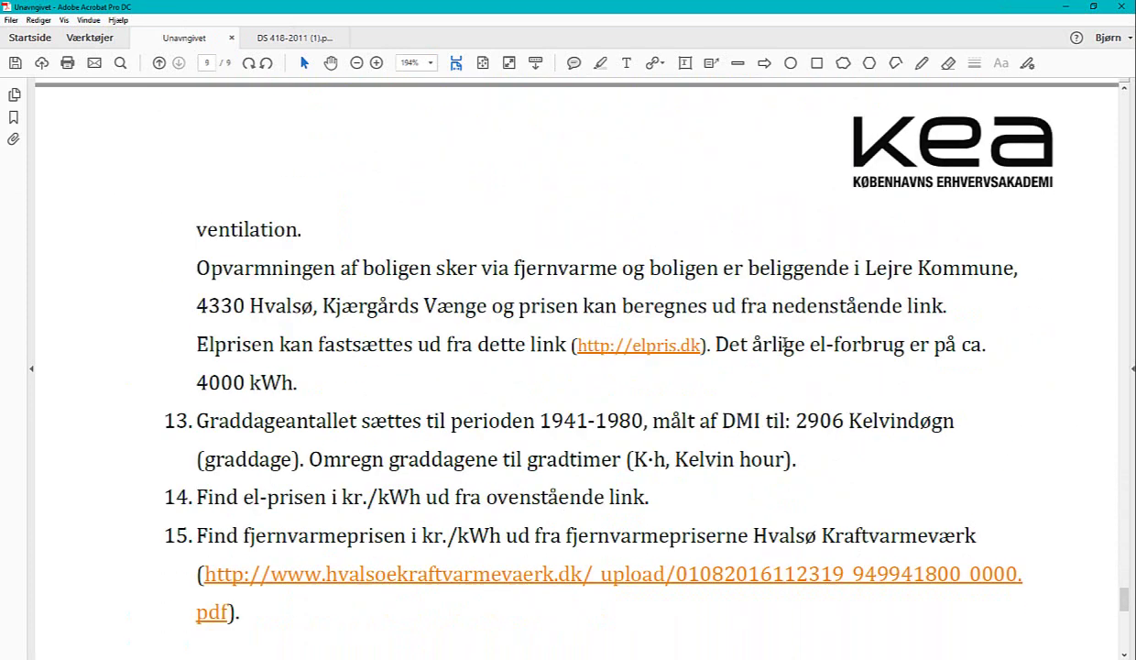
pyautogui.scroll(-2, 786, 346)
pyautogui.scroll(-3, 786, 347)
pyautogui.scroll(-4, 786, 346)
pyautogui.scroll(8, 785, 344)
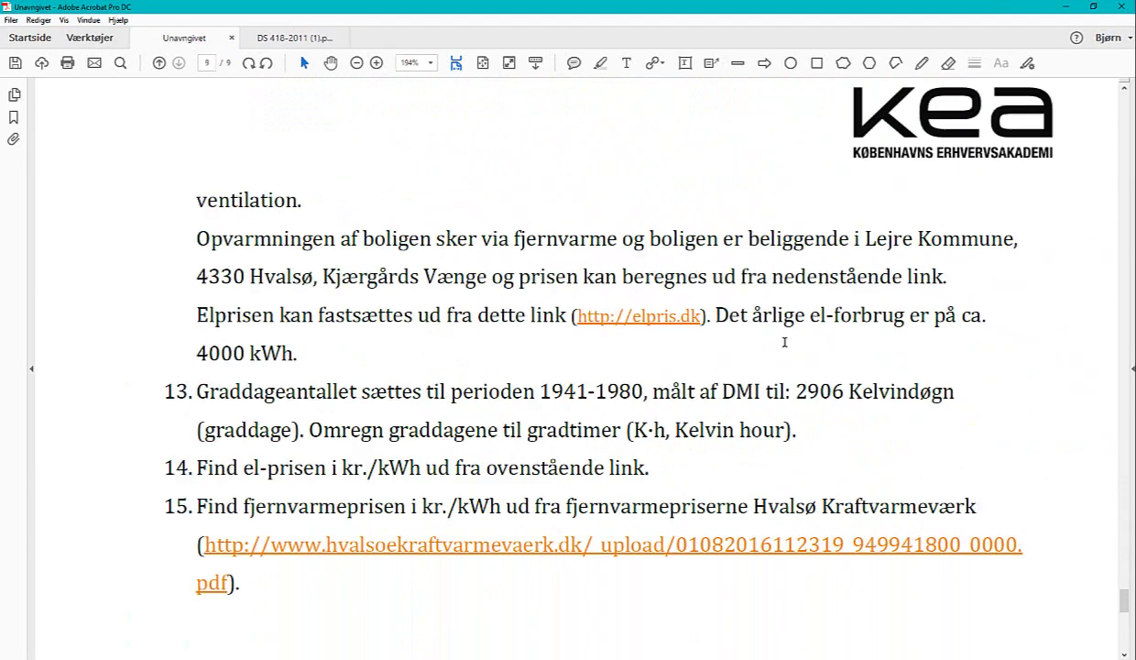
pyautogui.scroll(9, 785, 342)
pyautogui.scroll(4, 784, 341)
pyautogui.scroll(4, 761, 332)
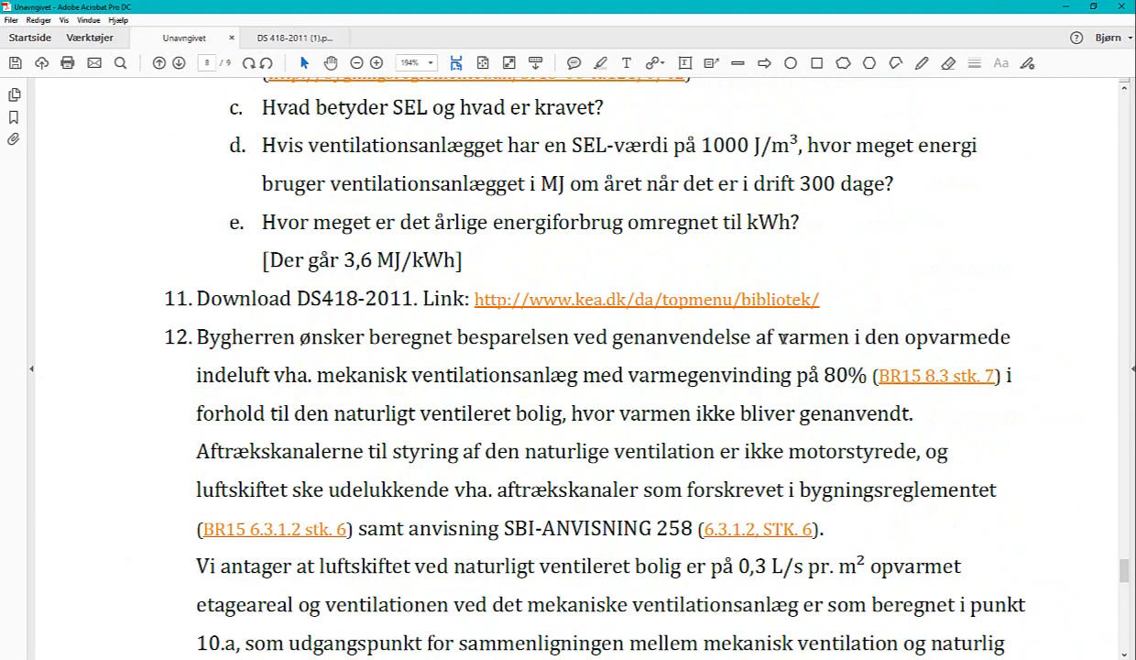
pyautogui.scroll(4, 782, 335)
pyautogui.scroll(4, 788, 336)
pyautogui.scroll(4, 787, 338)
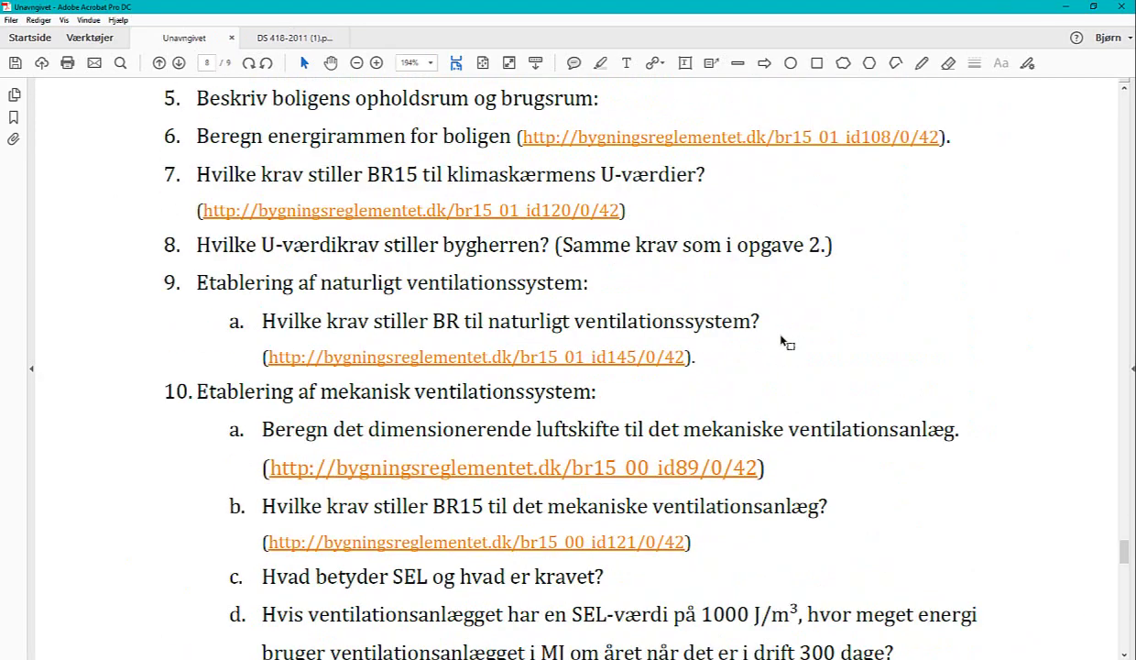
pyautogui.scroll(4, 784, 339)
pyautogui.scroll(4, 784, 342)
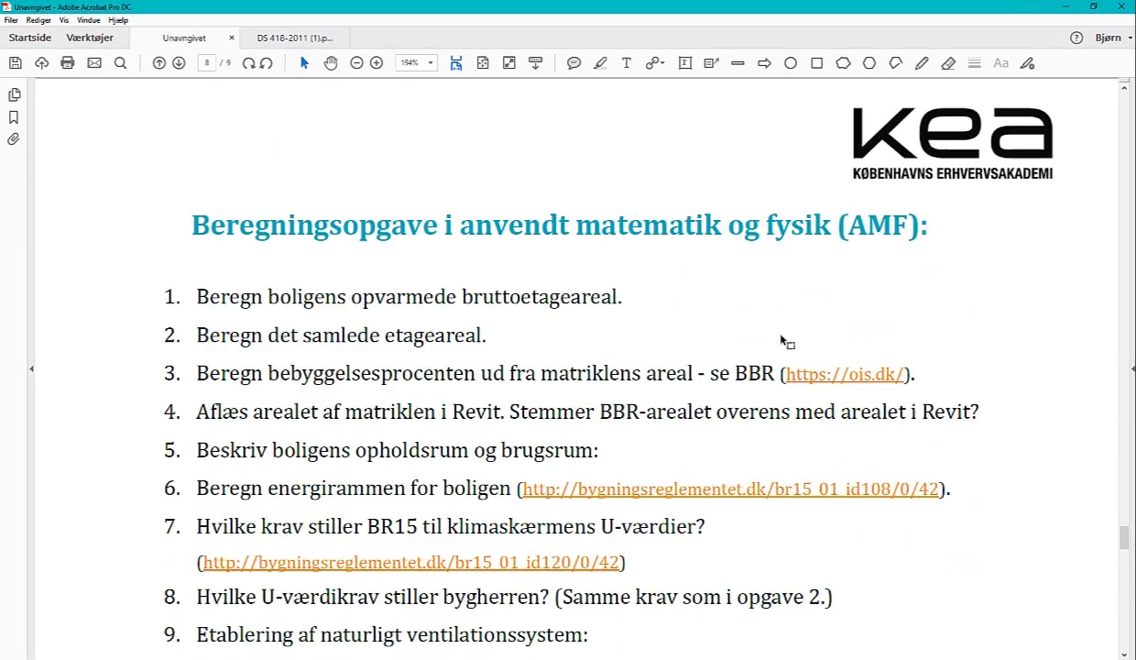
pyautogui.scroll(-4, 784, 341)
pyautogui.scroll(-2, 784, 341)
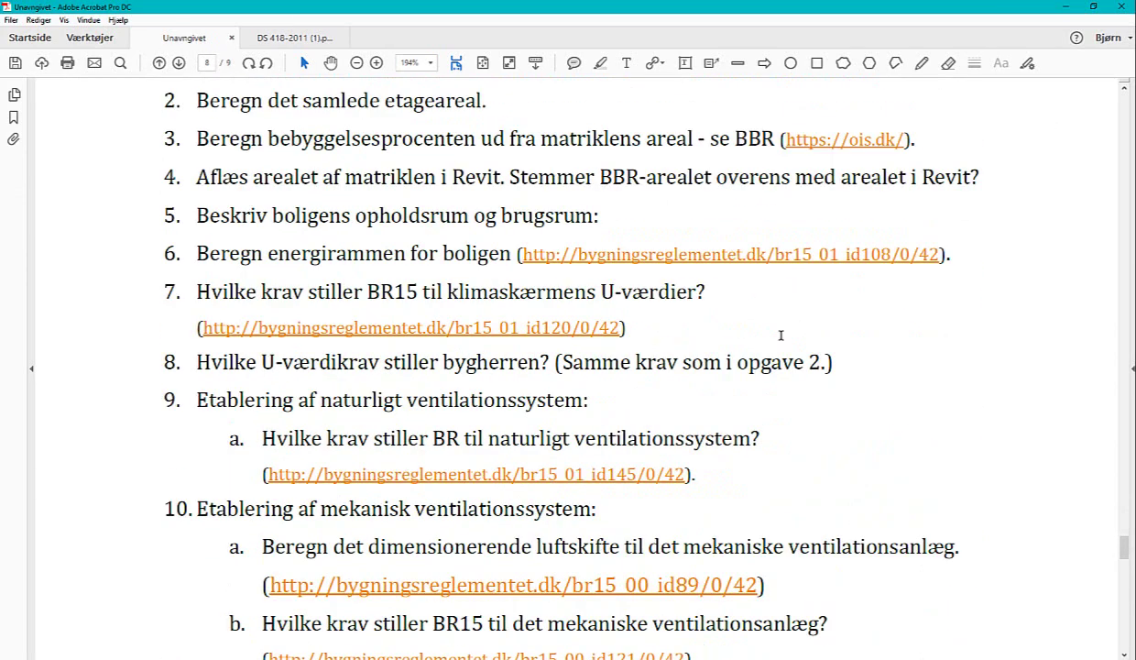
# - Search the PDF for 'graddage' to find item 13's 2906 Kelvindøgn, then return to Excel
pyautogui.hotkey('ctrl', 'f')
pyautogui.write('g')
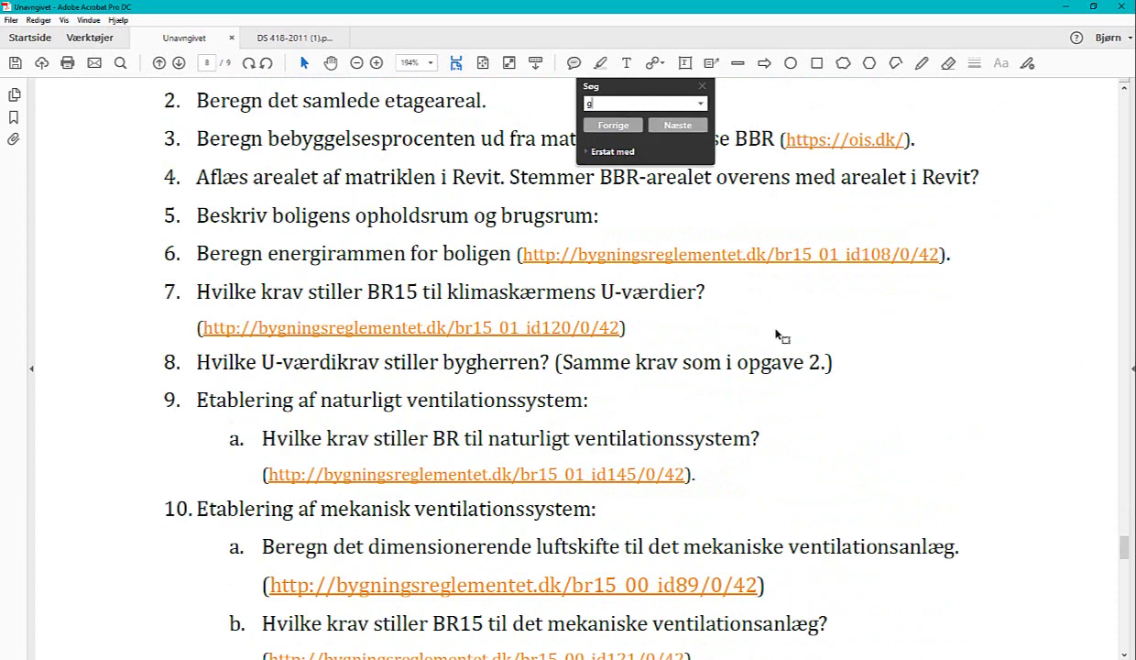
pyautogui.write('raddage')
pyautogui.press('Return')
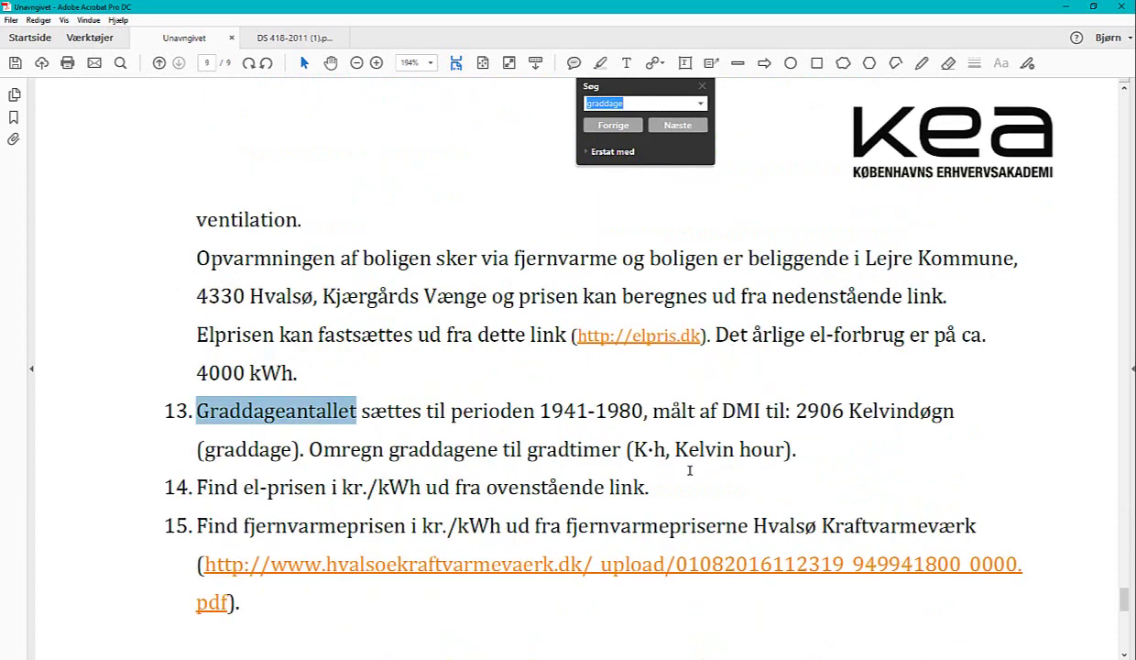
pyautogui.click(639, 424)
pyautogui.scroll(-1, 351, 413)
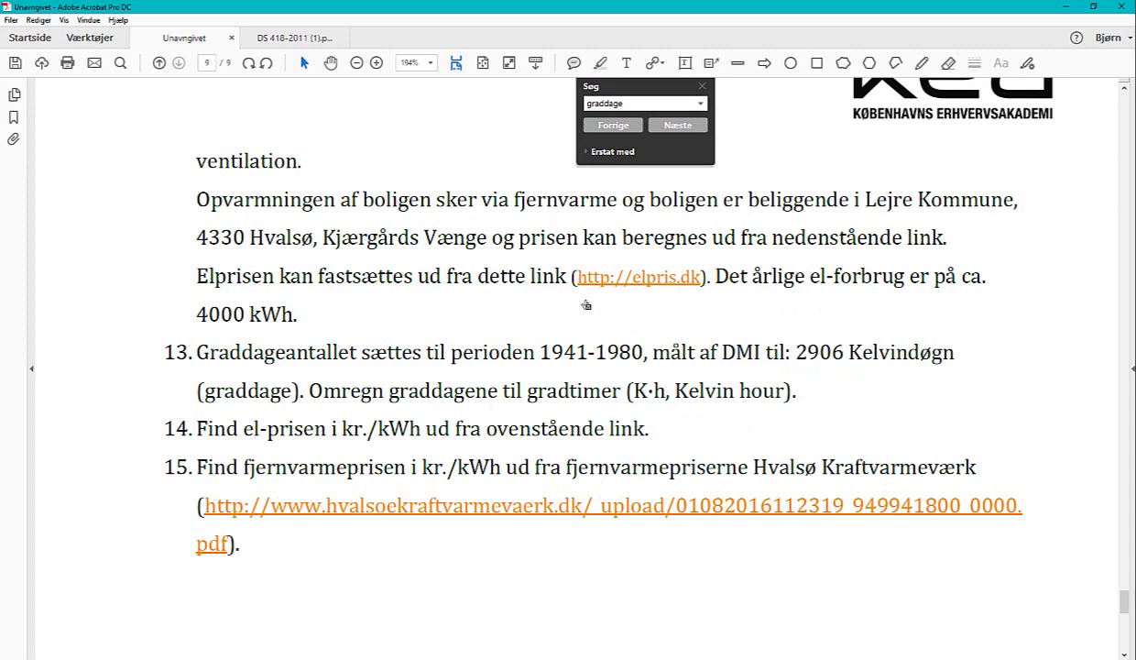
pyautogui.hotkey('alt', 'Tab')
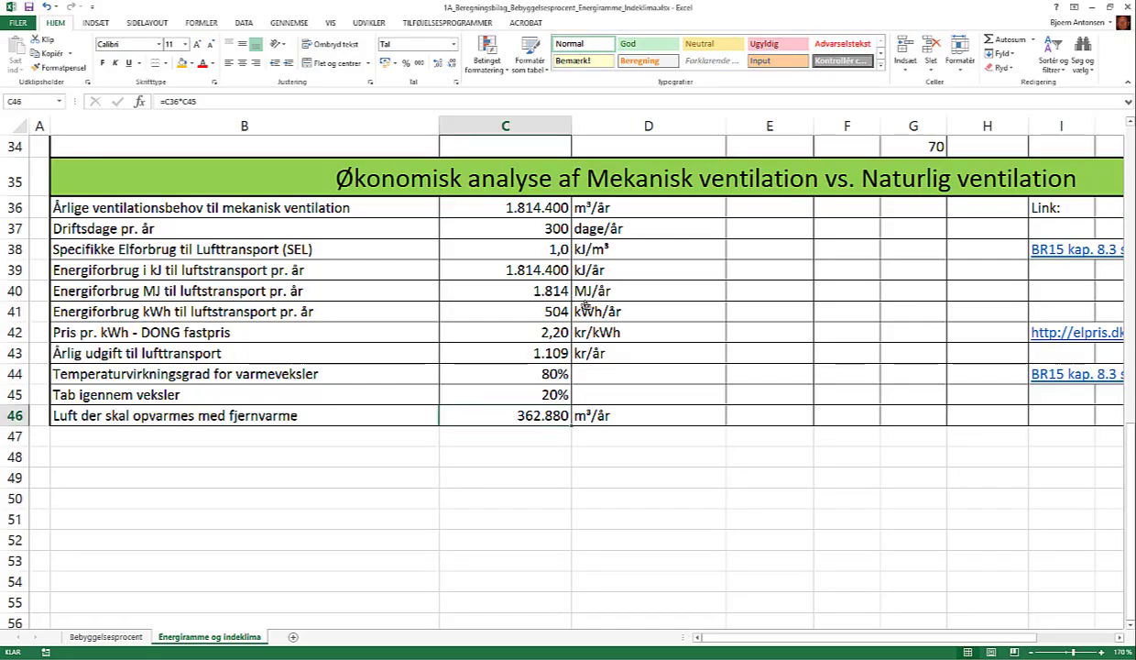
# - Open the key2green Graddage page from the Fronter course page in Chrome
pyautogui.hotkey('alt', 'Tab')
pyautogui.hotkey('alt', 'Tab')
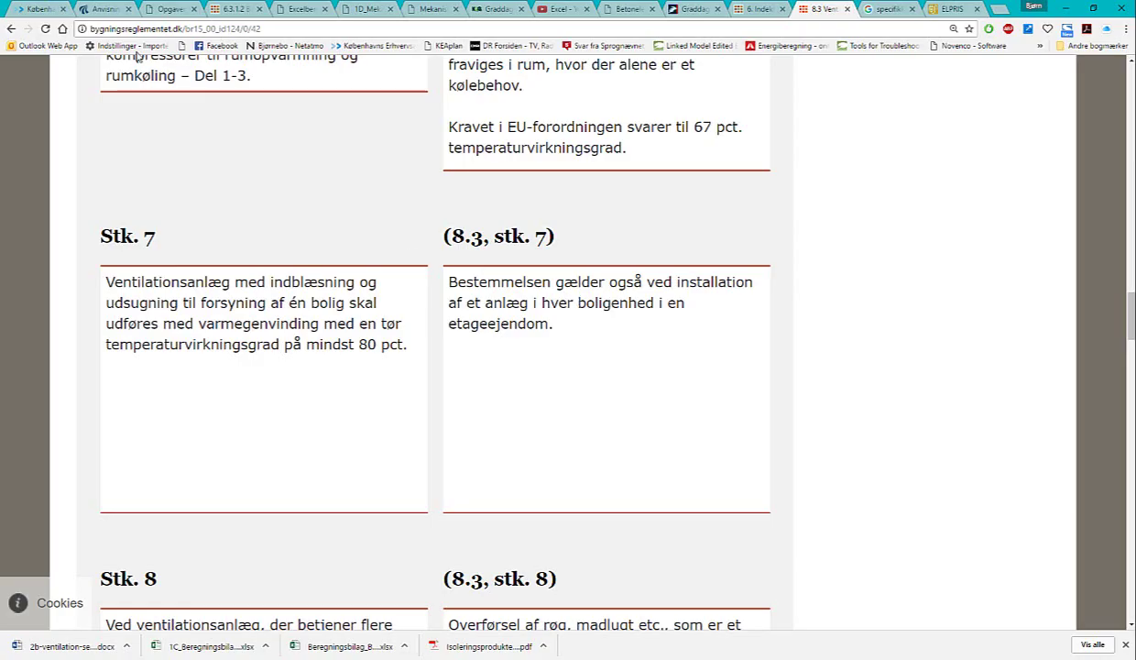
pyautogui.click(30, 11)
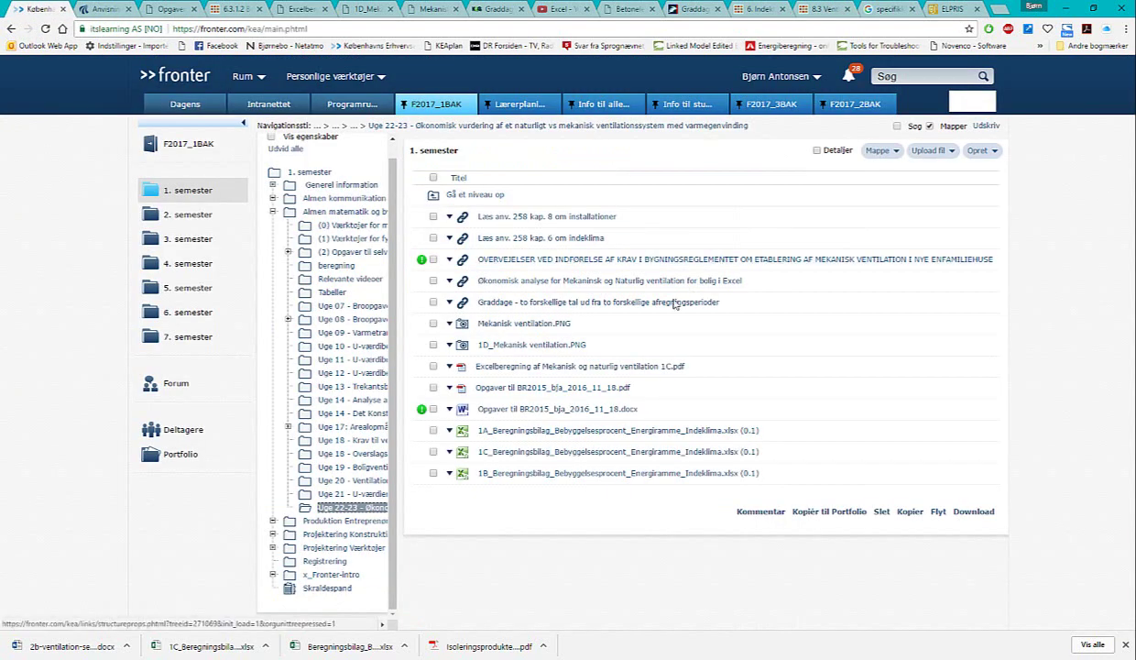
pyautogui.click(537, 305)
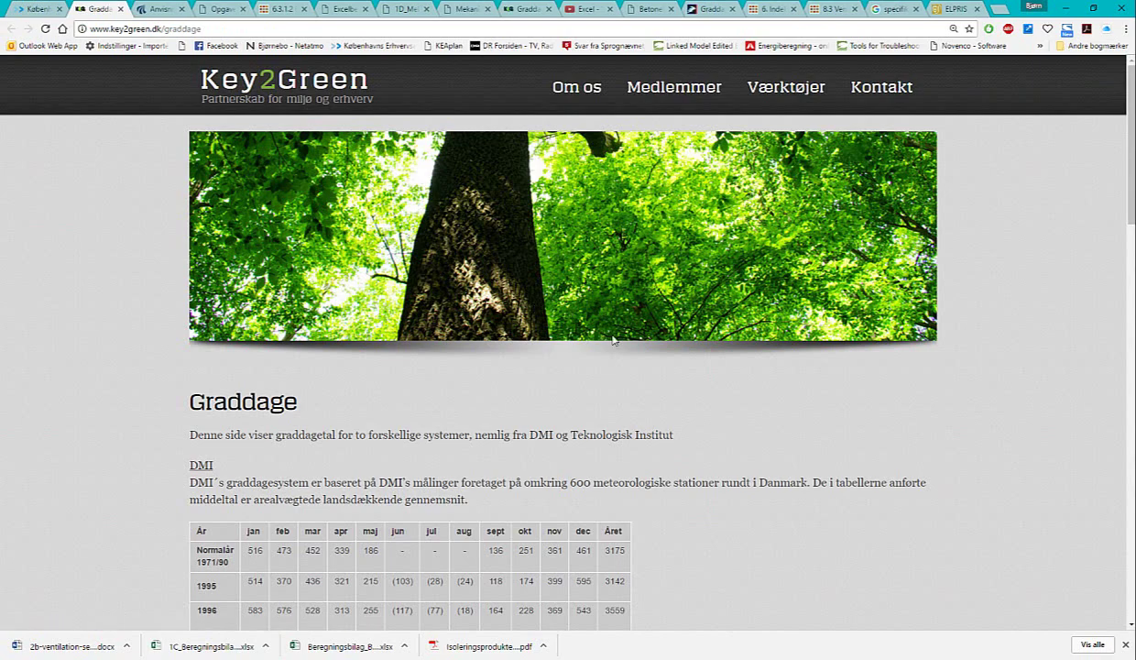
# - Read the Teknologisk Institut table and footnote showing 2906 degree-days for 1941/80
pyautogui.scroll(-5, 513, 385)
pyautogui.scroll(3, 531, 376)
pyautogui.scroll(-2, 528, 352)
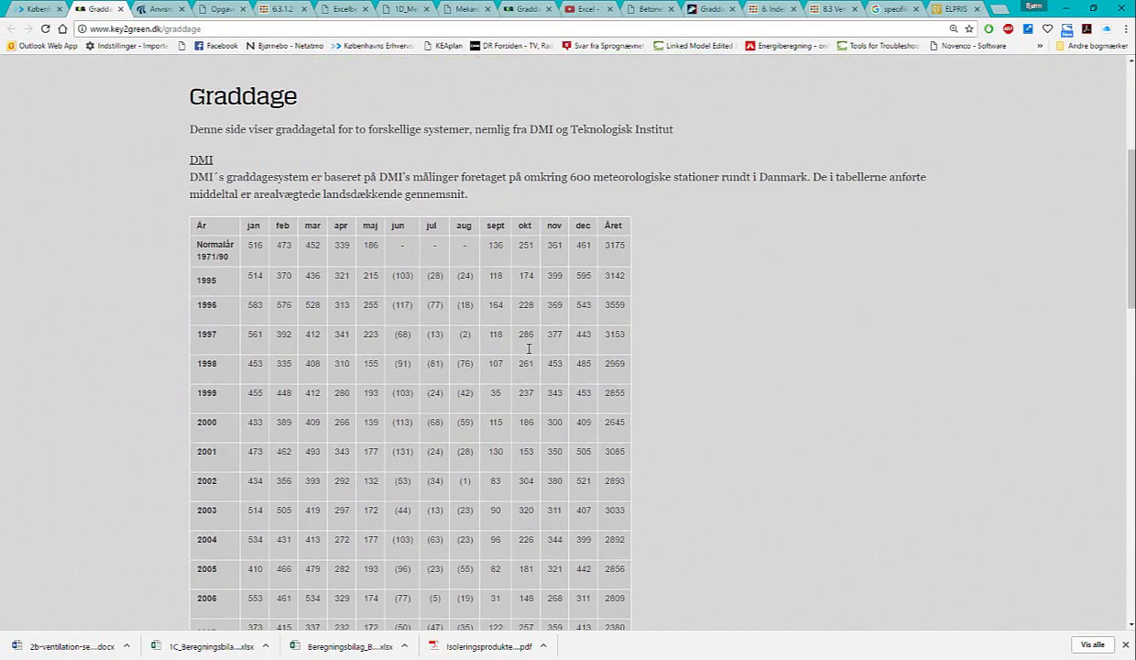
pyautogui.scroll(-5, 307, 376)
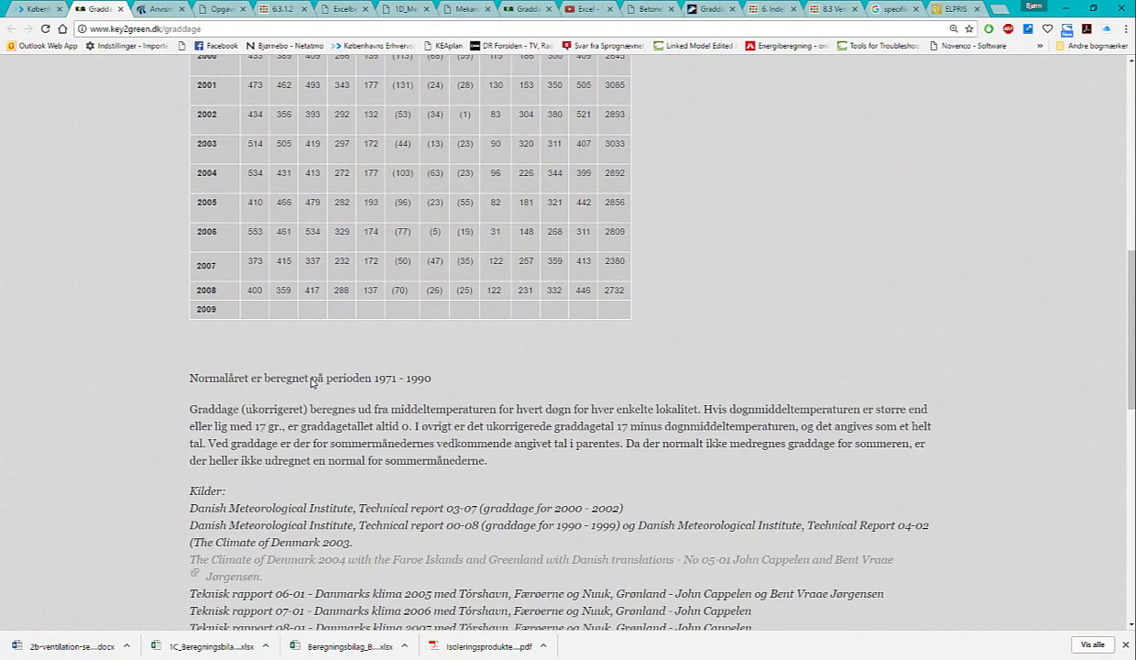
pyautogui.scroll(4, 311, 375)
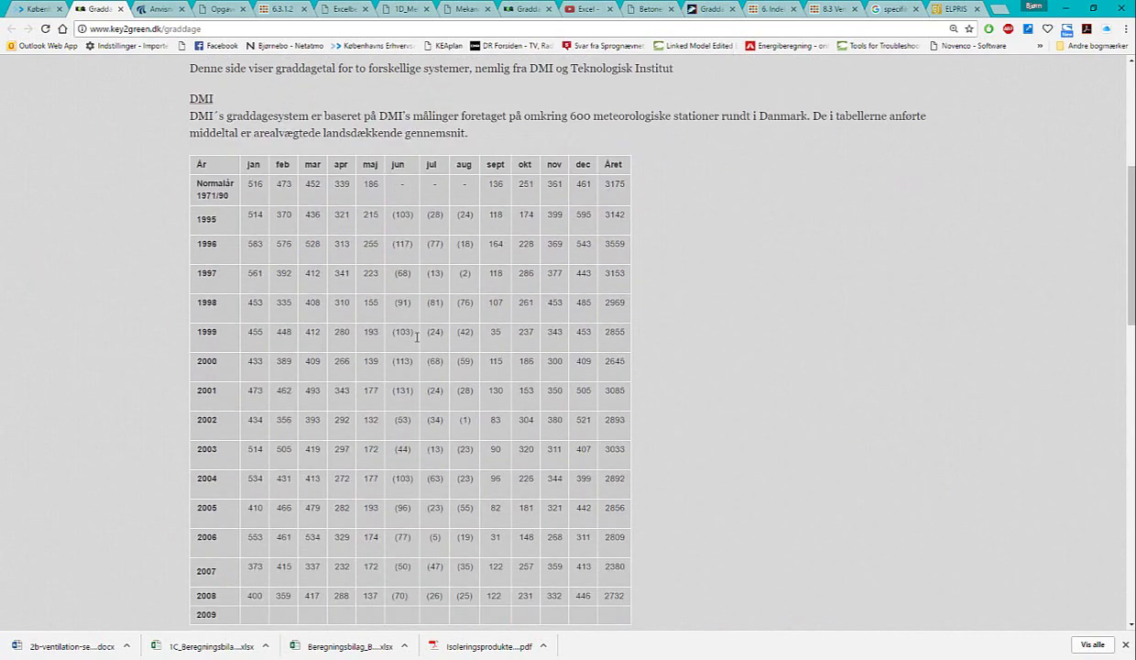
pyautogui.scroll(-4, 429, 404)
pyautogui.scroll(-4, 426, 401)
pyautogui.scroll(-5, 431, 411)
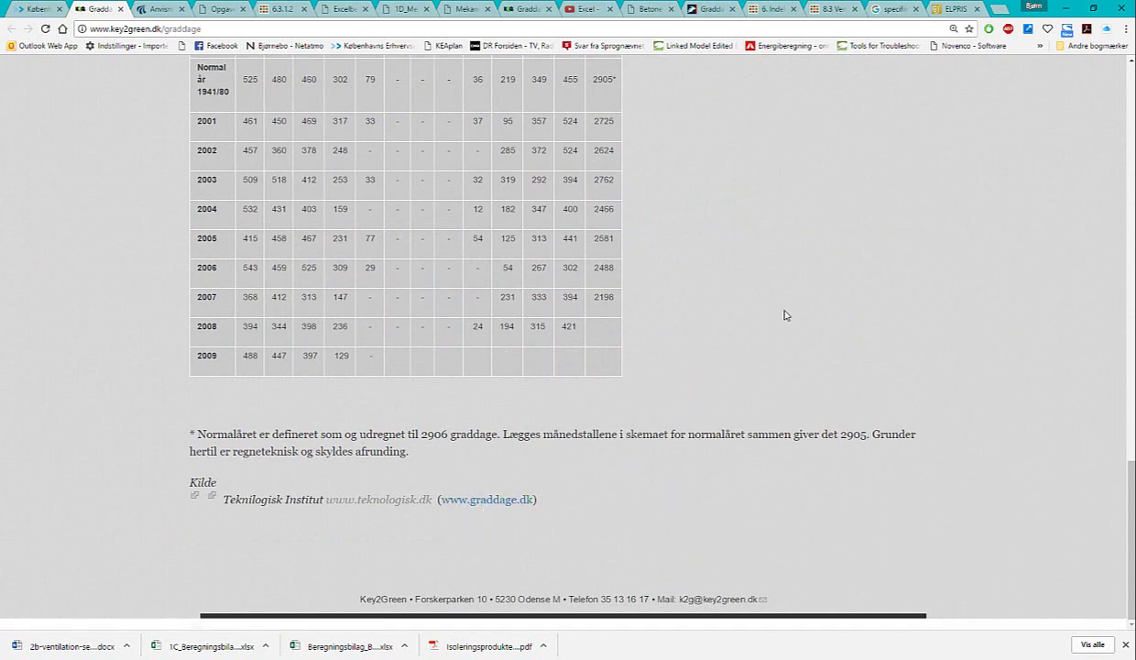
pyautogui.scroll(3, 784, 315)
pyautogui.scroll(-1, 784, 315)
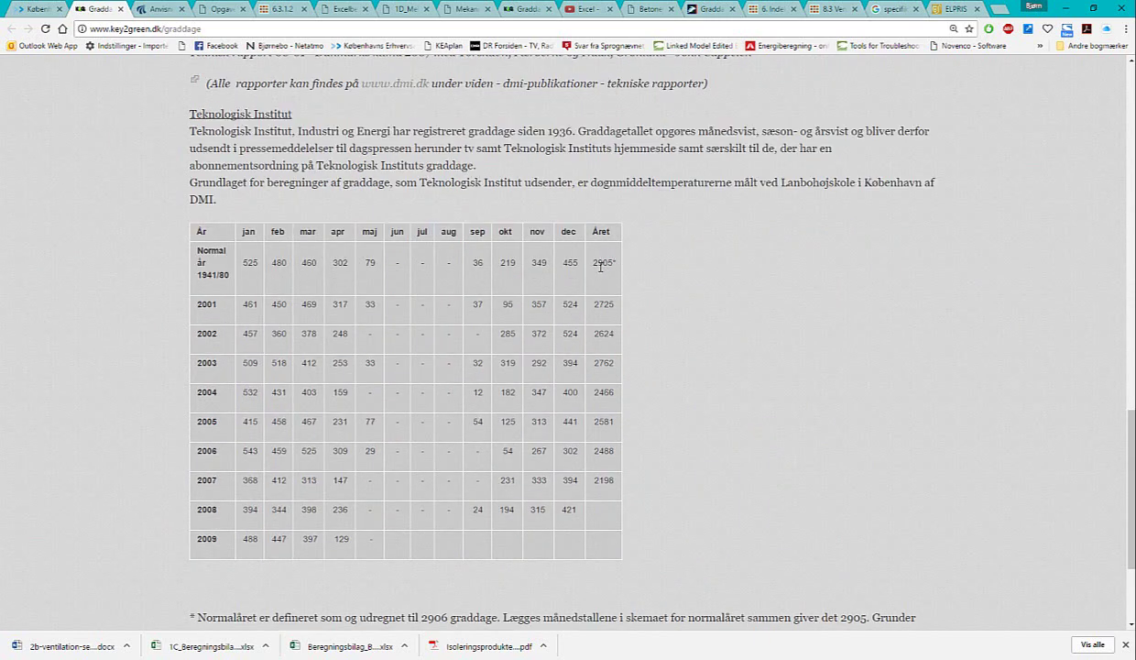
pyautogui.scroll(-3, 617, 348)
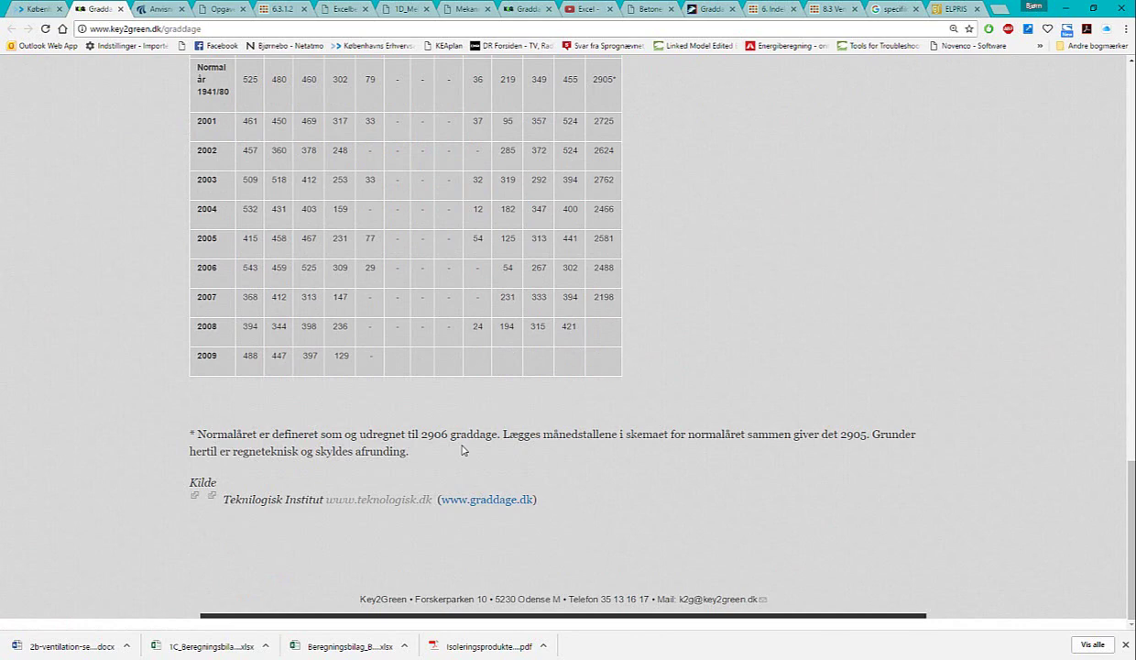
pyautogui.hotkey('alt', 'Tab')
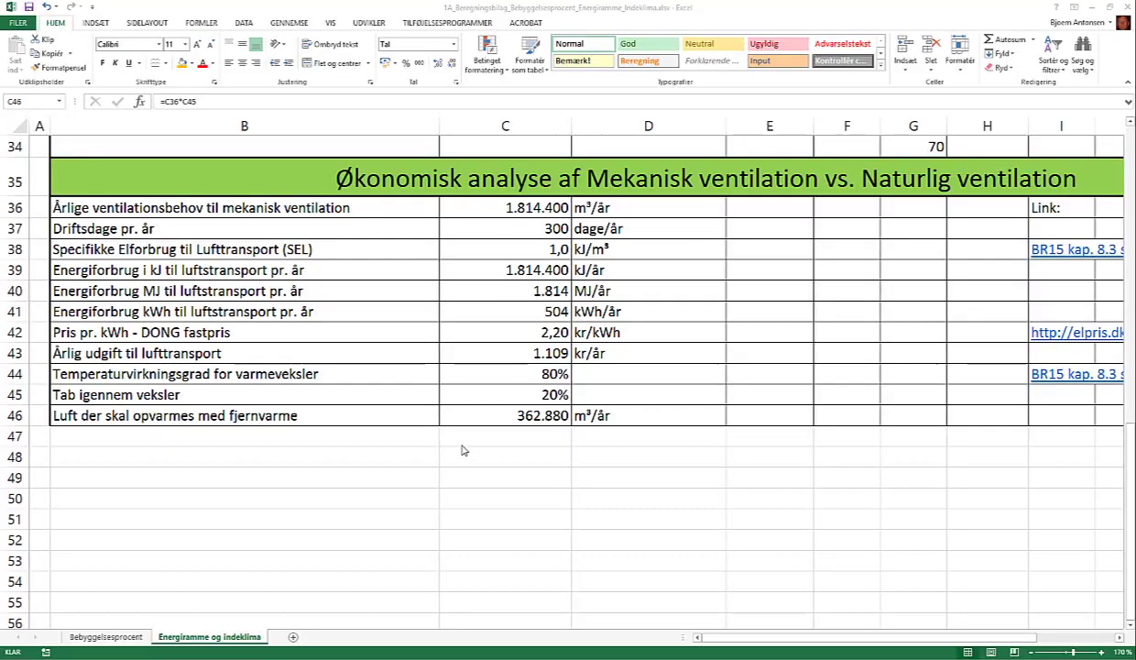
# - Copy row 46's borders and formatting onto rows 47–58 with Format Painter
pyautogui.scroll(-1, 183, 440)
pyautogui.scroll(-1, 174, 404)
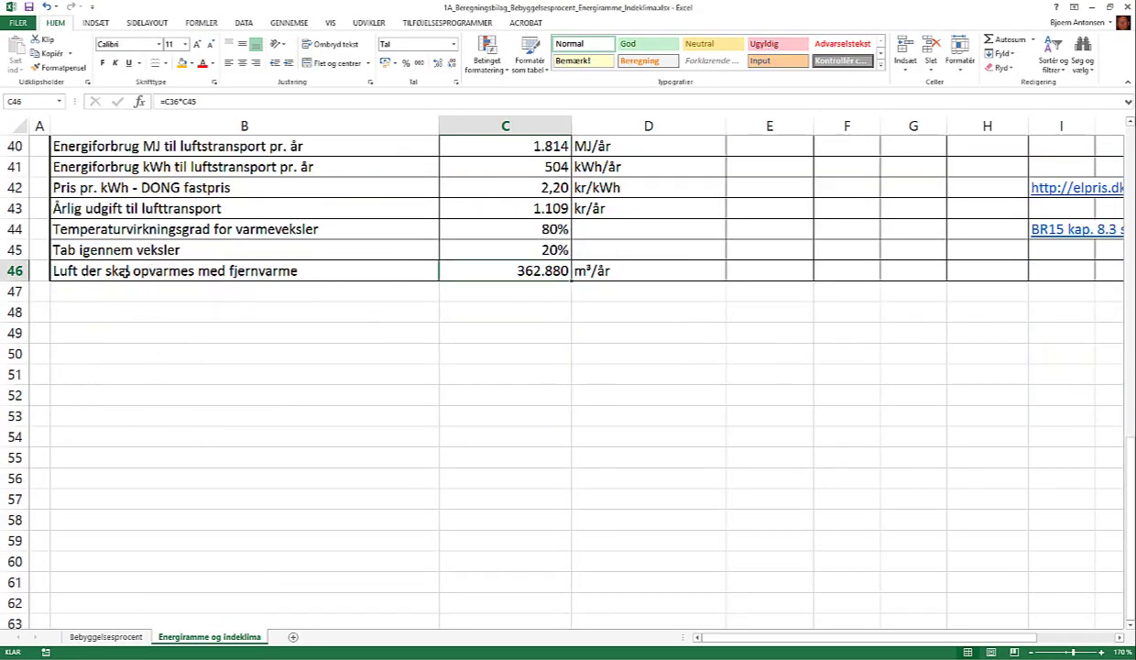
pyautogui.moveTo(121, 270)
pyautogui.mouseDown()
pyautogui.moveTo(1026, 252)
pyautogui.moveTo(935, 261)
pyautogui.mouseUp()
pyautogui.click(61, 67)
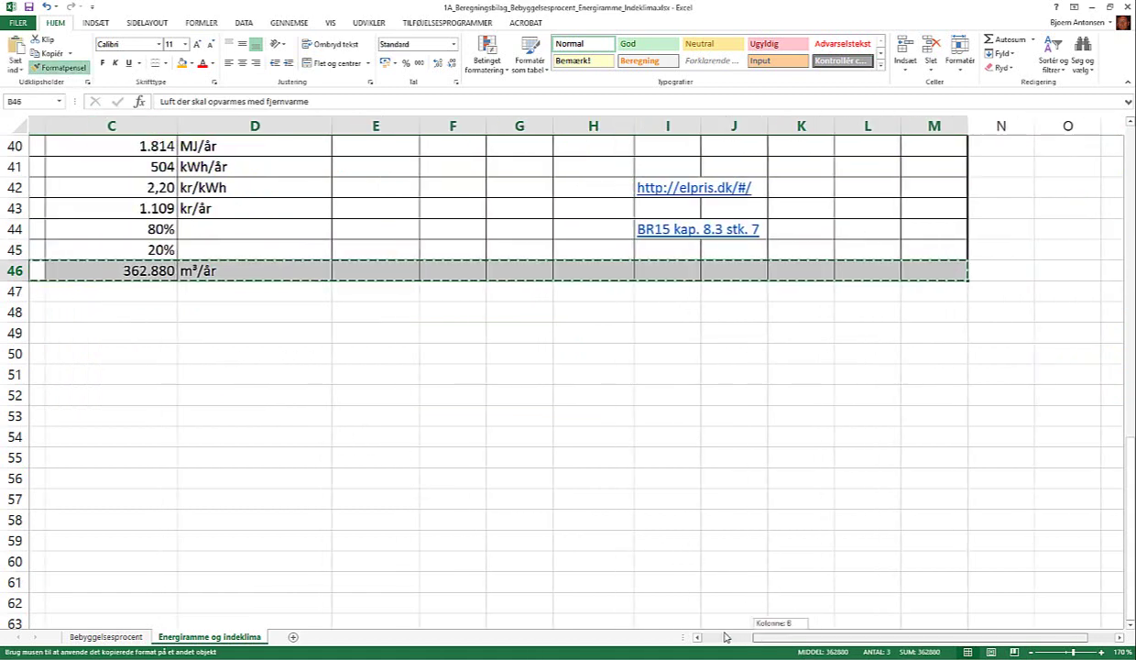
pyautogui.moveTo(765, 637); pyautogui.dragTo(711, 637)
pyautogui.moveTo(244, 292); pyautogui.dragTo(1050, 427)
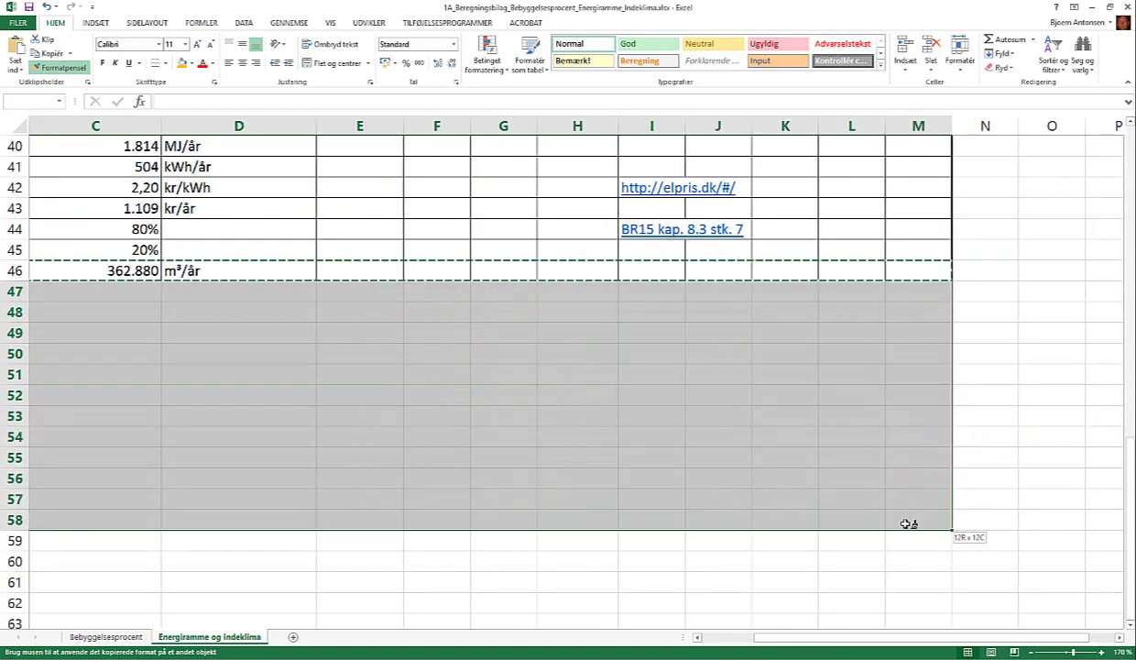
pyautogui.moveTo(1050, 427); pyautogui.dragTo(908, 523)
pyautogui.click(628, 573)
# - Enter 'Graddage', 2.906 and the unit K·døgn in cells B47 to D47
pyautogui.click(163, 290)
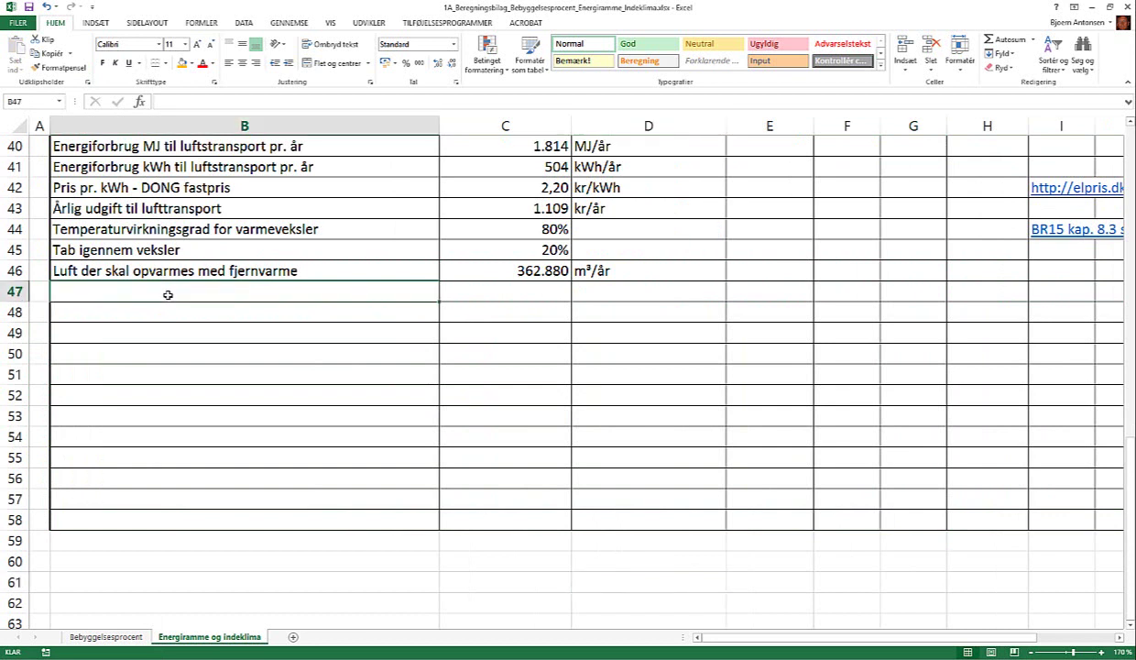
pyautogui.write('Grad')
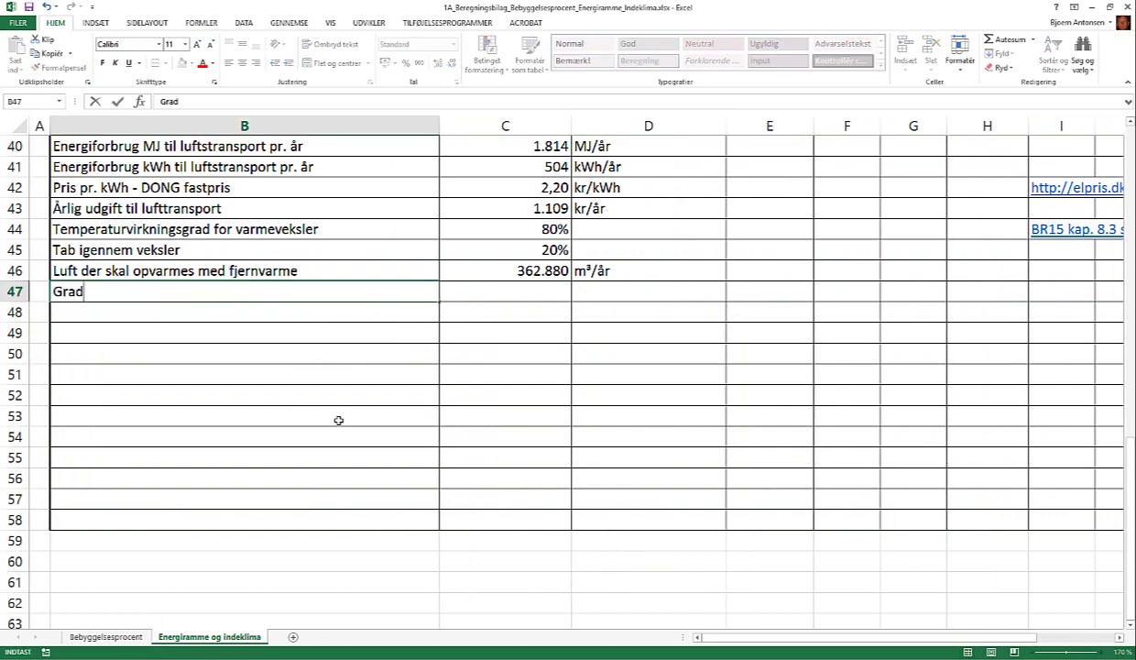
pyautogui.write('dage')
pyautogui.press('Tab')
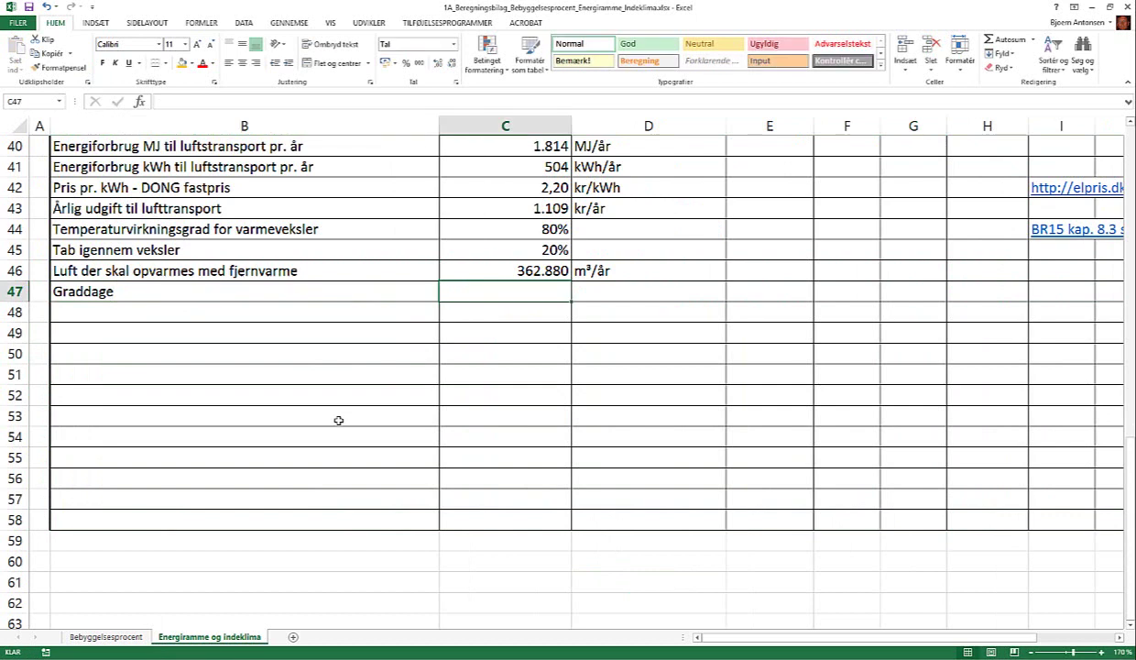
pyautogui.write('2.906')
pyautogui.press('Tab')
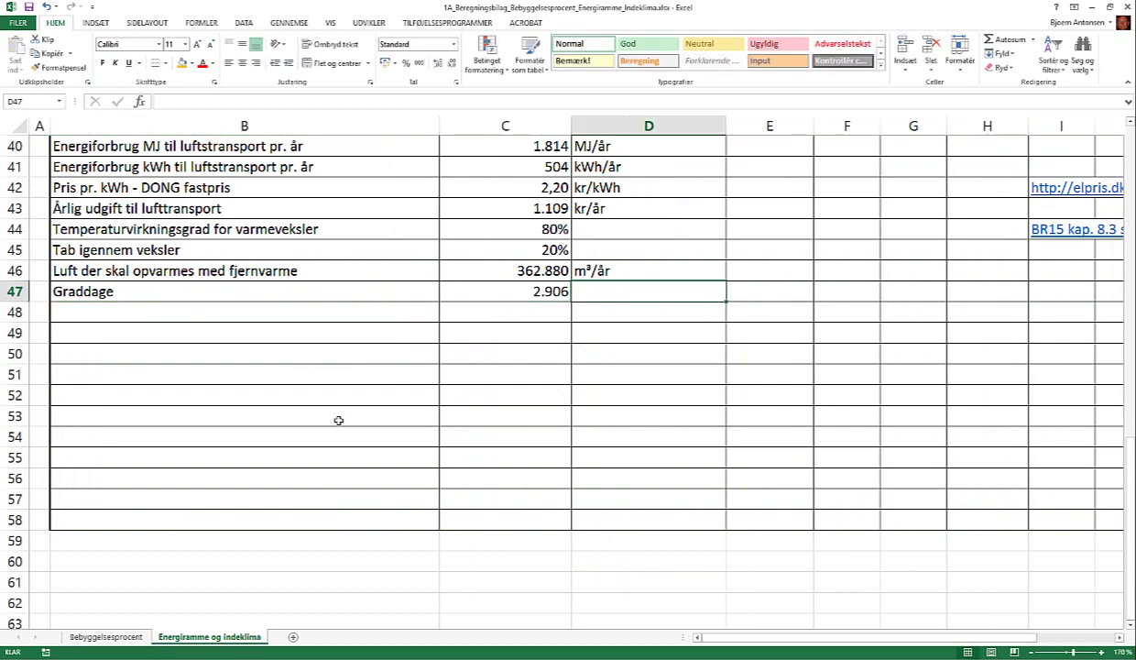
pyautogui.write('K')
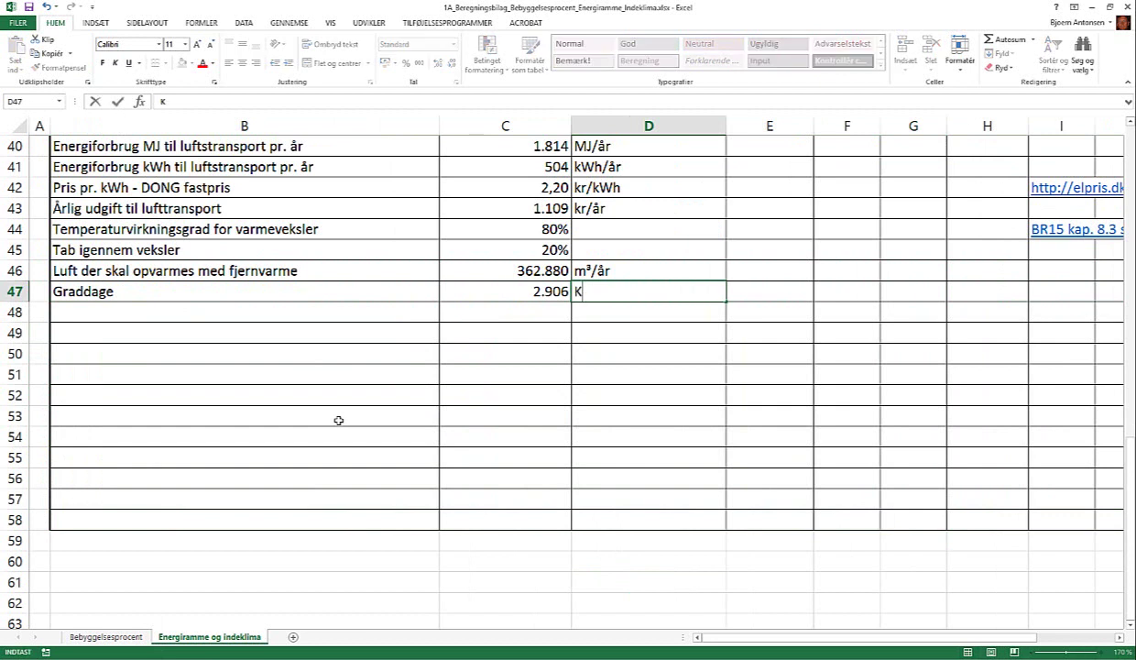
pyautogui.write('·')
pyautogui.write('døgn')
pyautogui.hotkey('ctrl', 'Return')
pyautogui.press('Return')
pyautogui.press('Up')
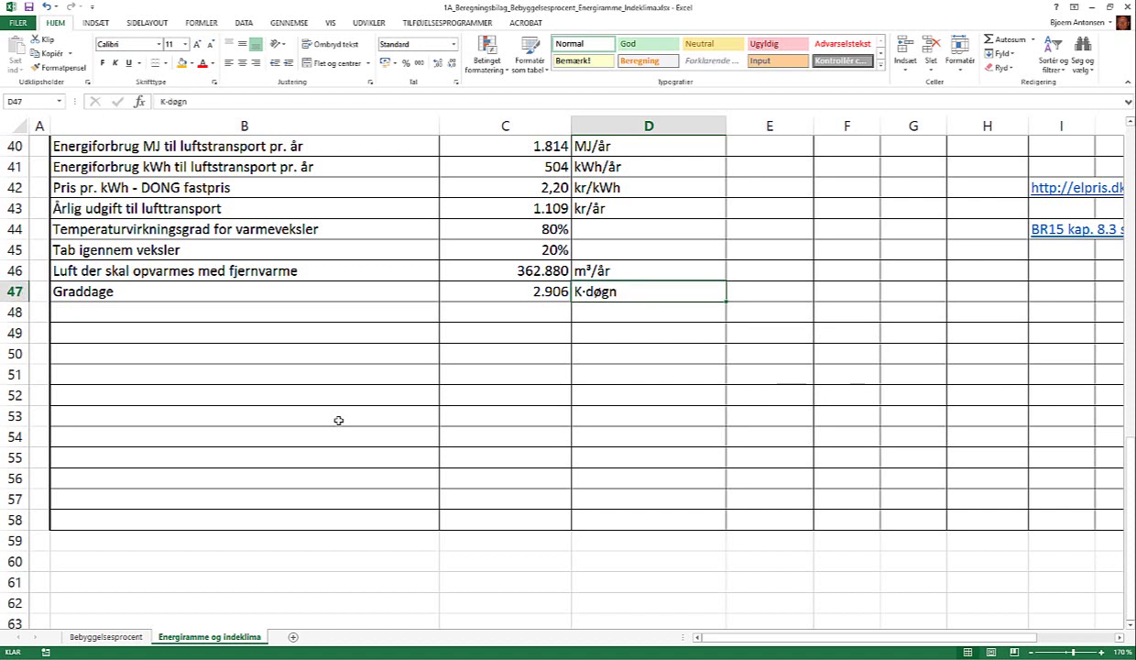
pyautogui.doubleClick(618, 288)
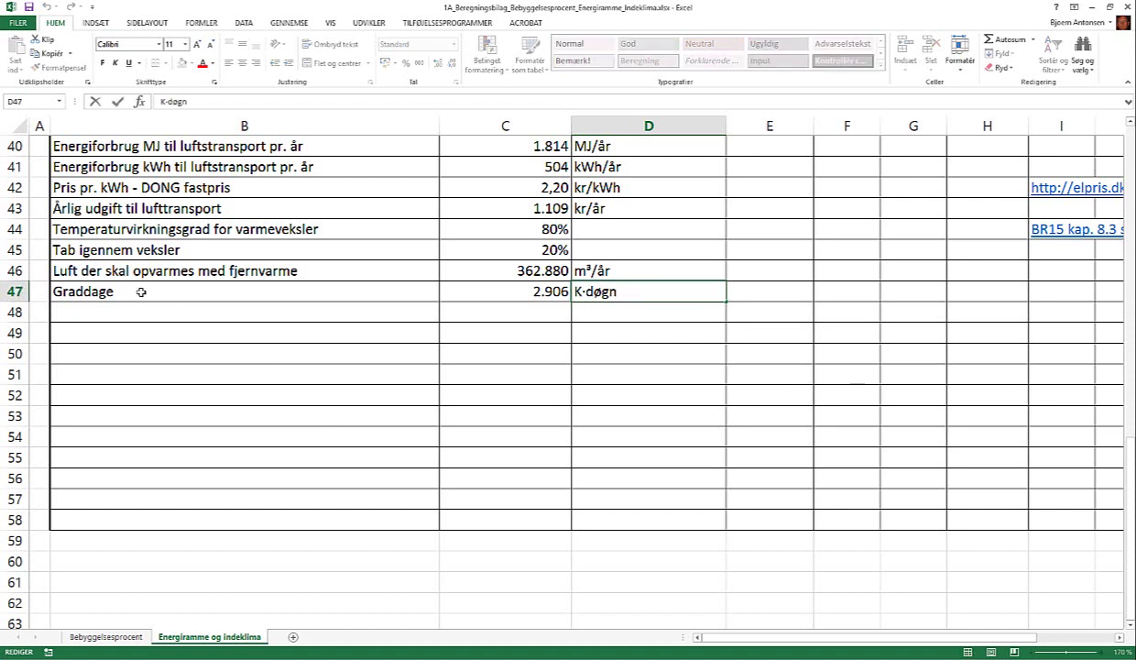
pyautogui.click(586, 374)
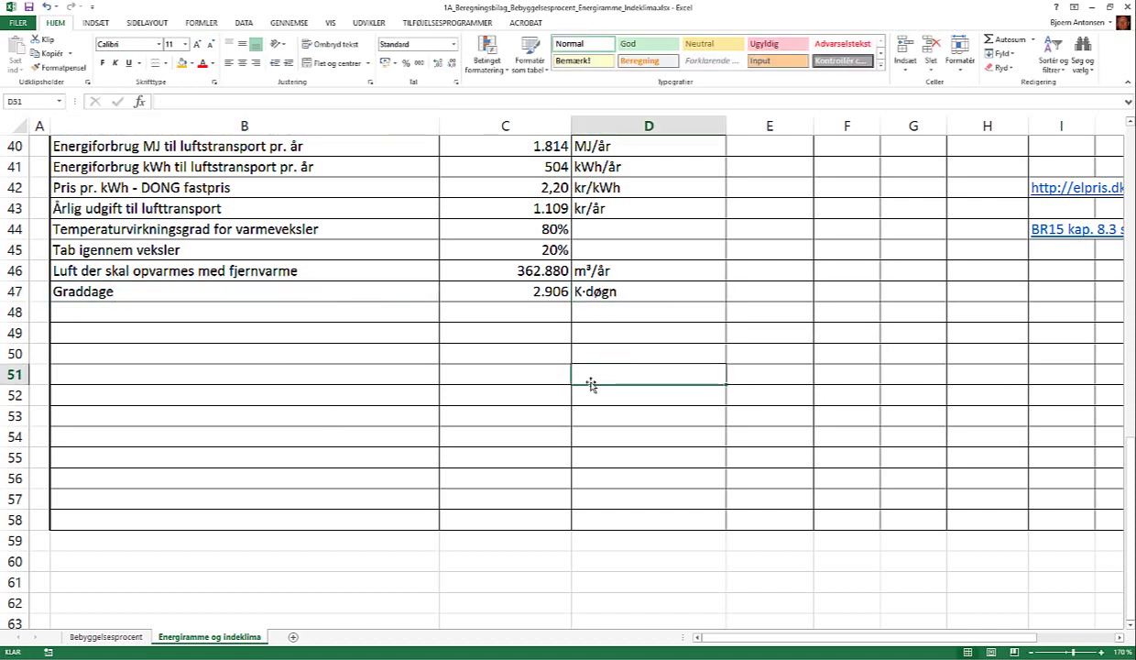
pyautogui.click(322, 320)
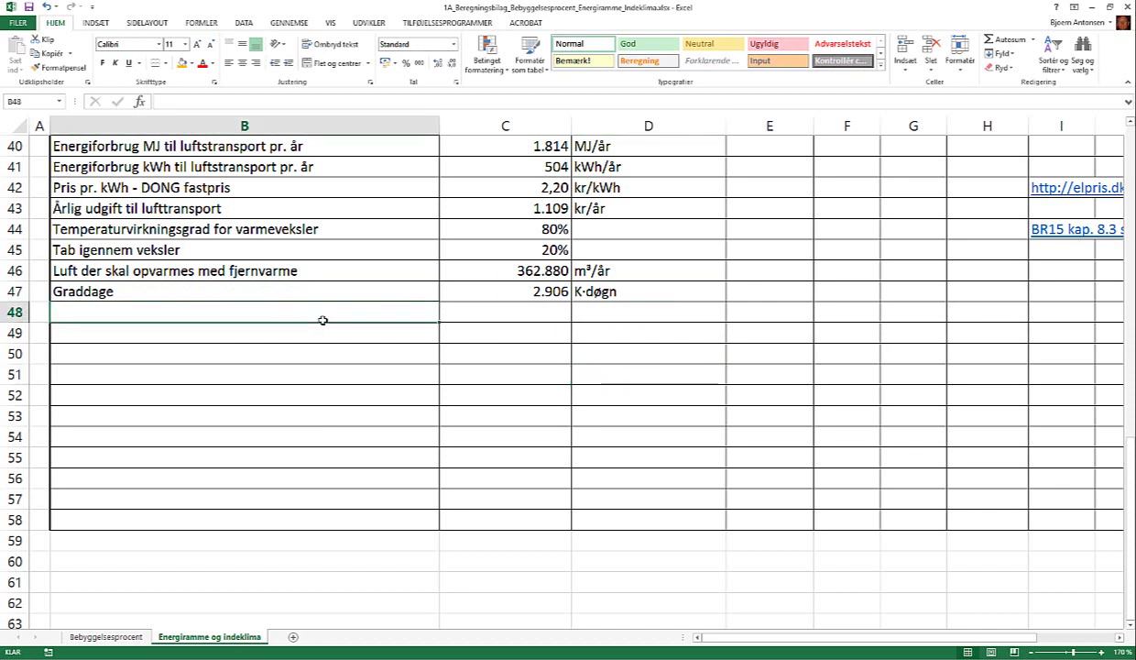
# - Enter the label 'Gradtimer for normaltår (1941-1980):' in cell B48
pyautogui.write('Gradtime')
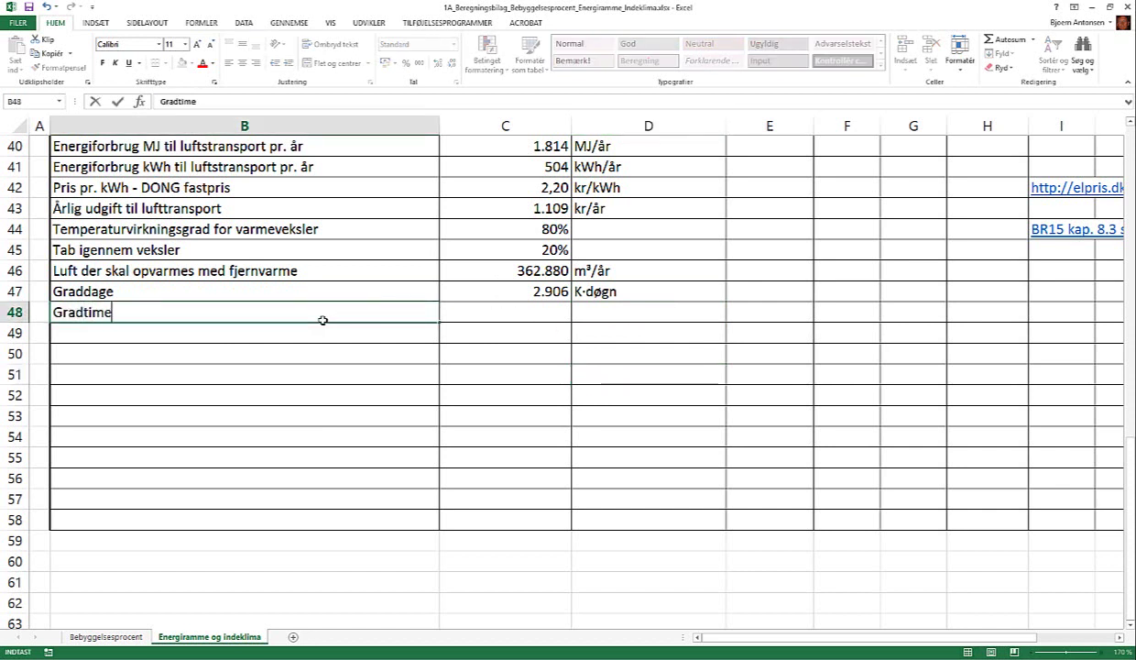
pyautogui.write('r for ')
pyautogui.write('normal')
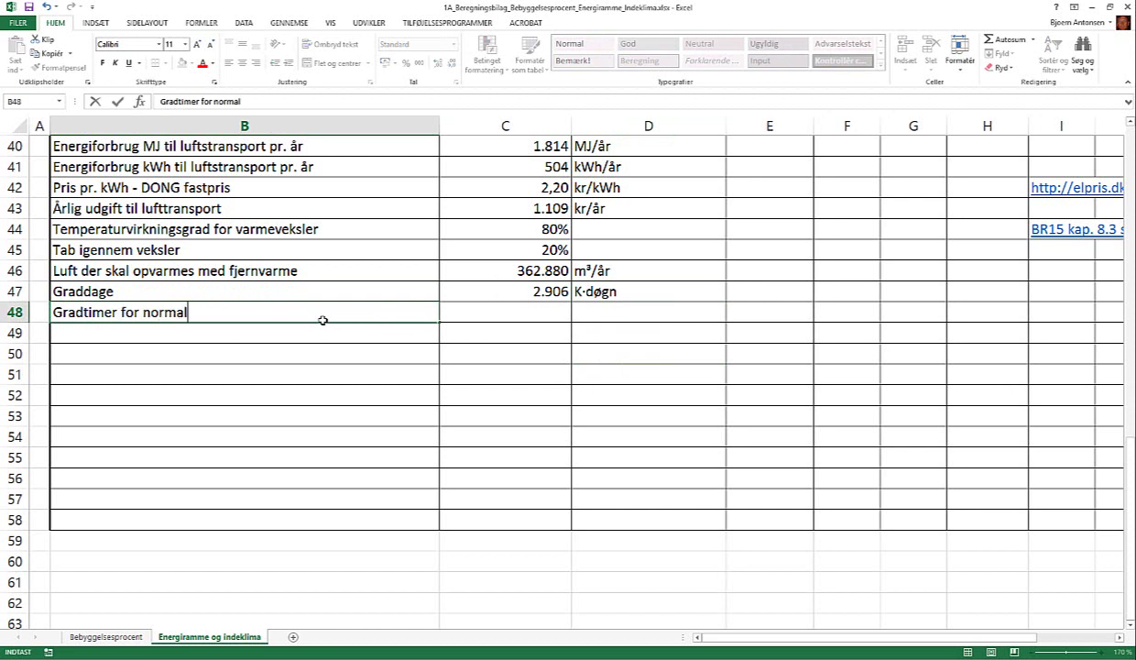
pyautogui.write('tår (')
pyautogui.write('19')
pyautogui.write('41-19')
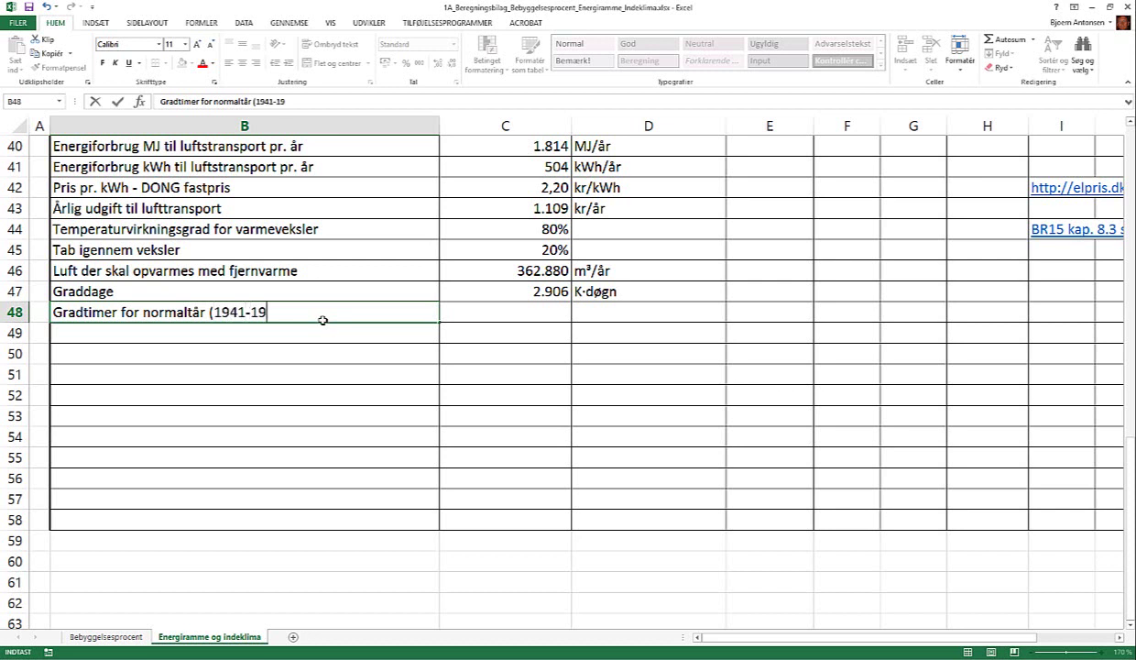
pyautogui.write('80)')
pyautogui.write(':')
pyautogui.press('Return')
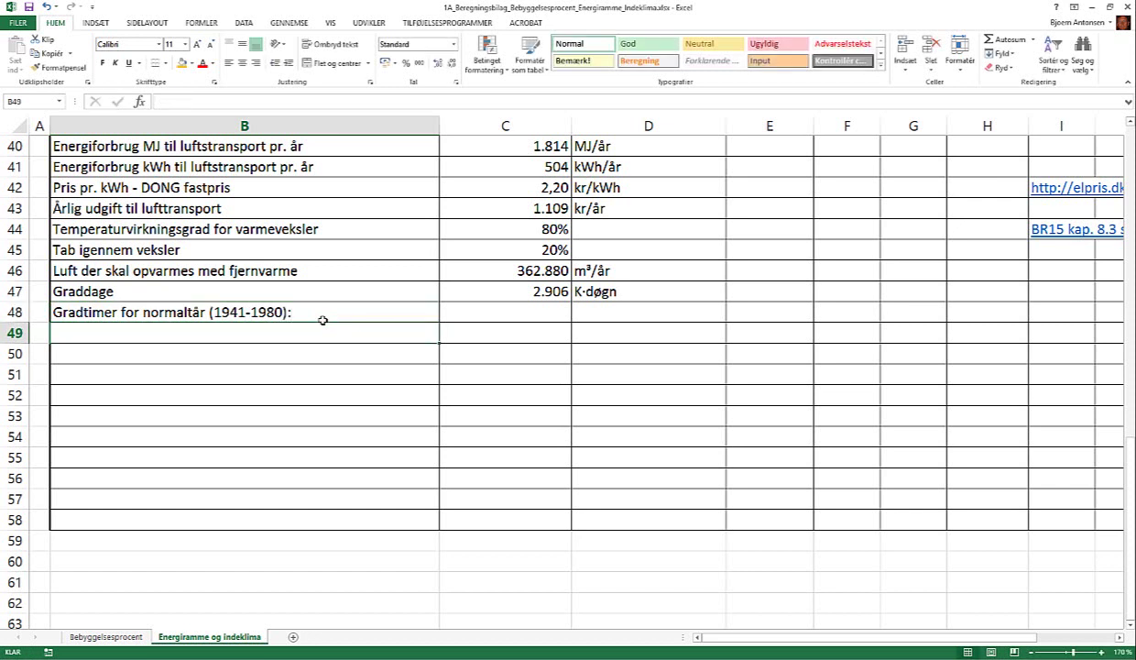
pyautogui.click(378, 312)
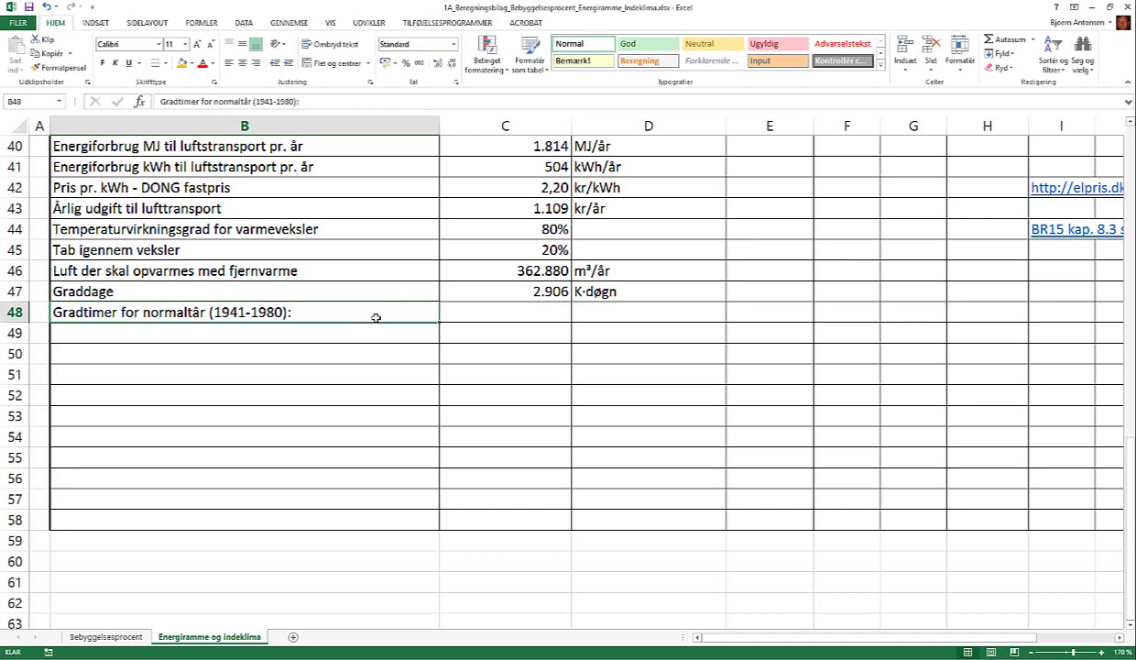
# - Review the key2green table's 1941/80 normal-year degree-day totals in Chrome
pyautogui.hotkey('alt', 'Tab')
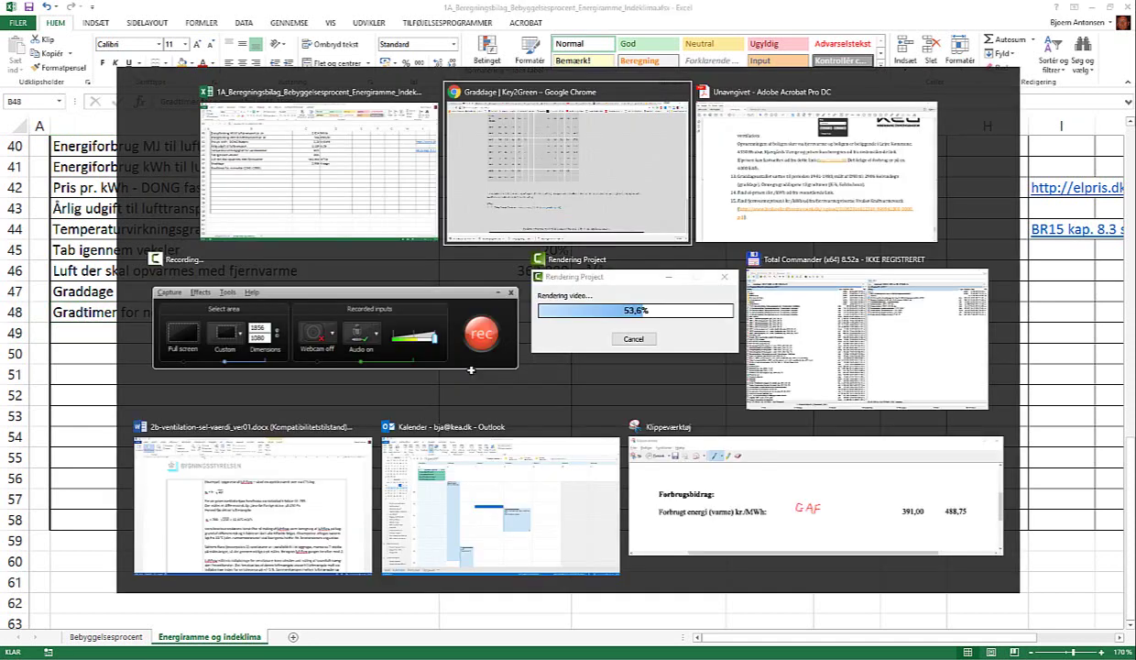
pyautogui.scroll(4, 678, 349)
pyautogui.scroll(2, 676, 348)
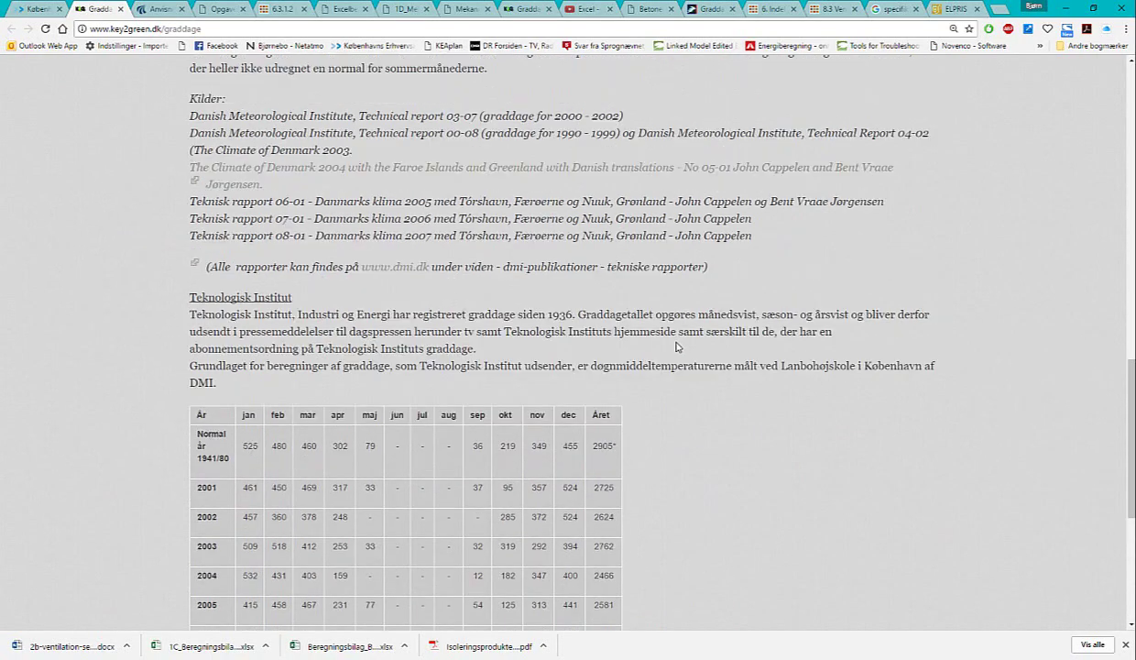
pyautogui.scroll(3, 676, 347)
pyautogui.scroll(4, 677, 345)
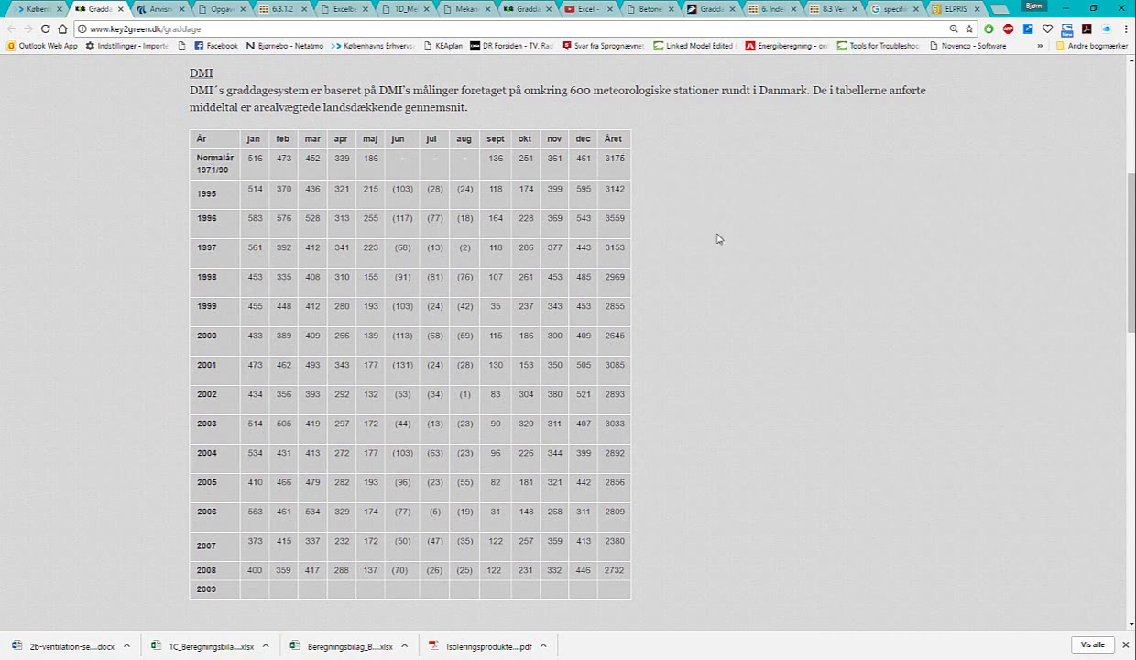
pyautogui.scroll(-5, 646, 266)
pyautogui.scroll(-5, 643, 300)
pyautogui.scroll(1, 643, 300)
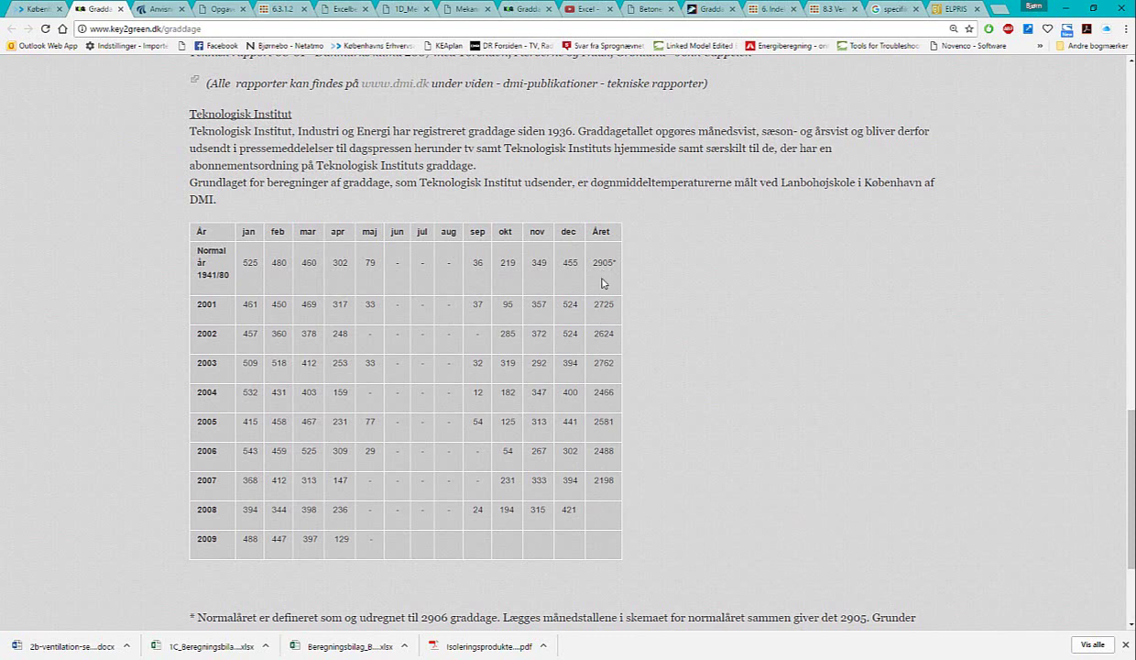
# - Enter =C47*24 in C48, giving 69.744, with the unit K·h in D48
pyautogui.hotkey('alt', 'Tab')
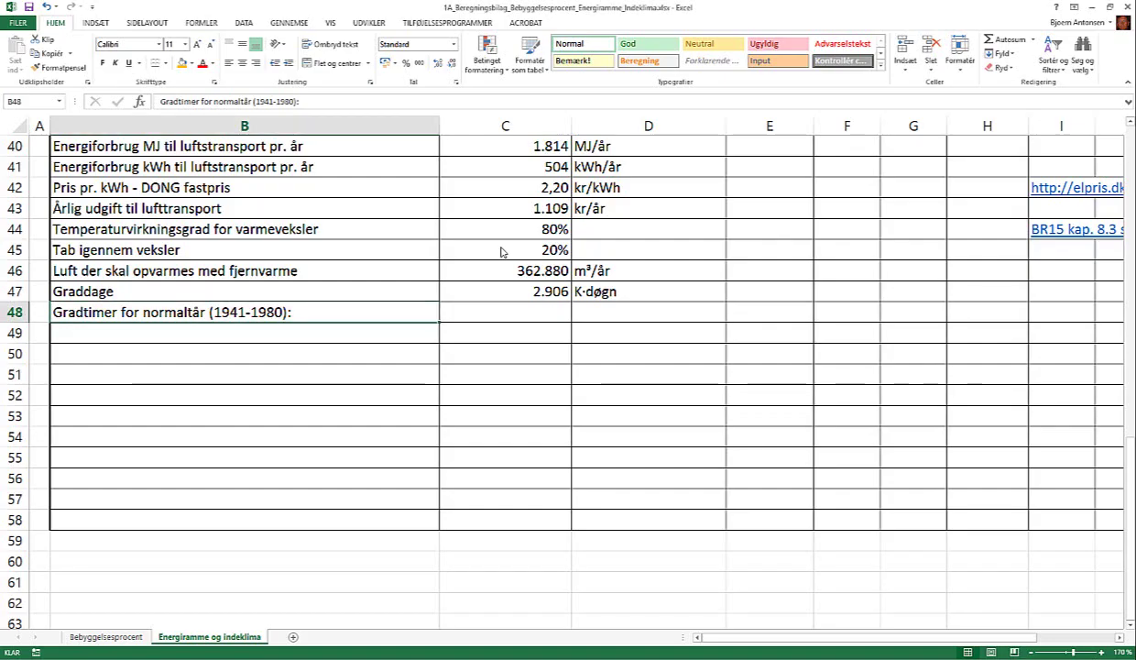
pyautogui.click(552, 313)
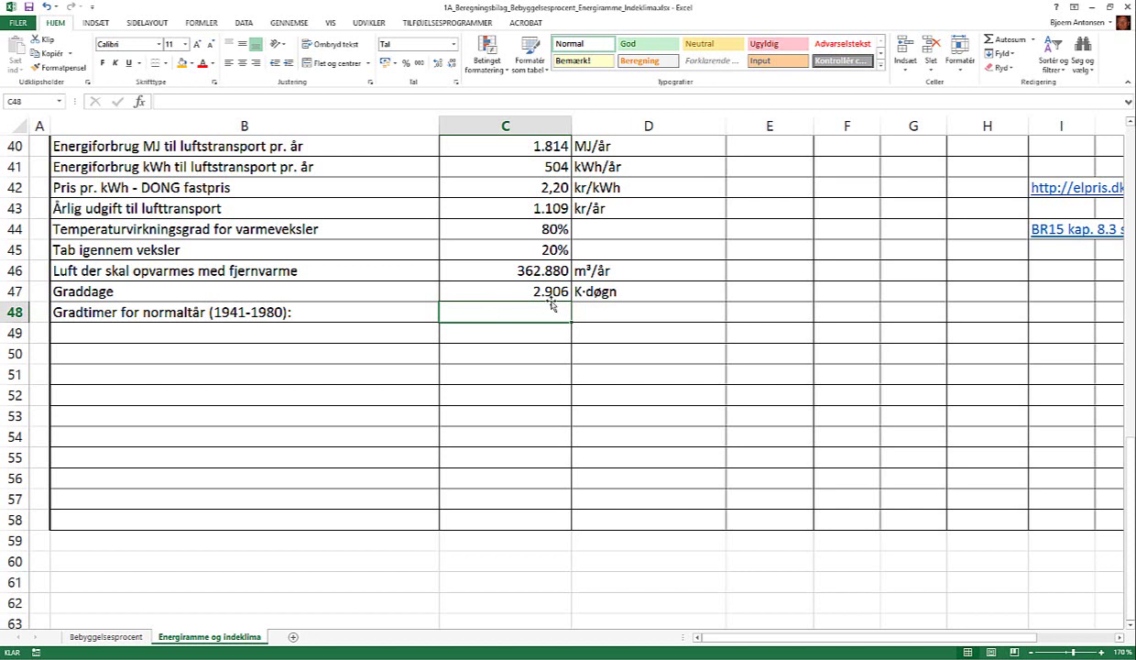
pyautogui.write('=')
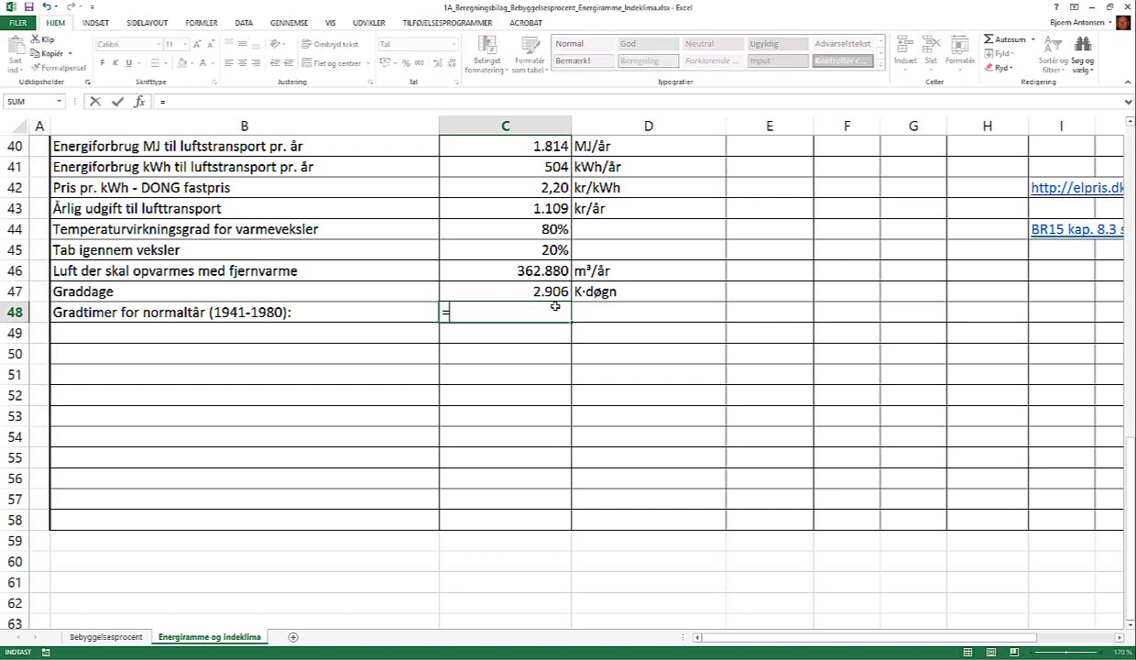
pyautogui.press('Up')
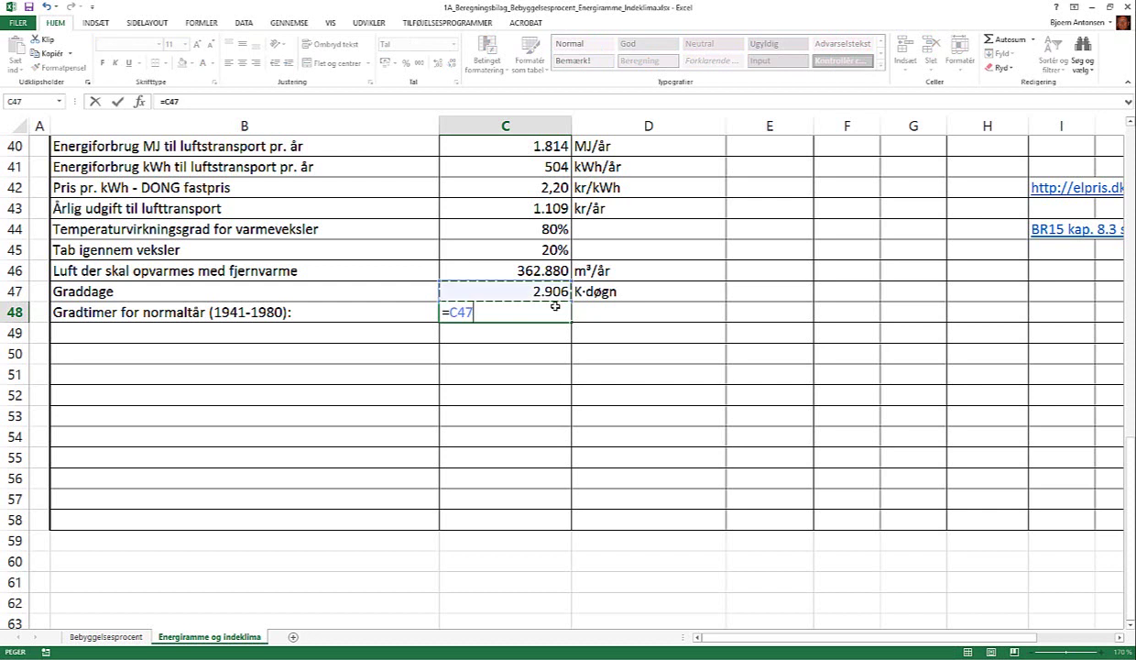
pyautogui.write('*24')
pyautogui.hotkey('ctrl', 'Return')
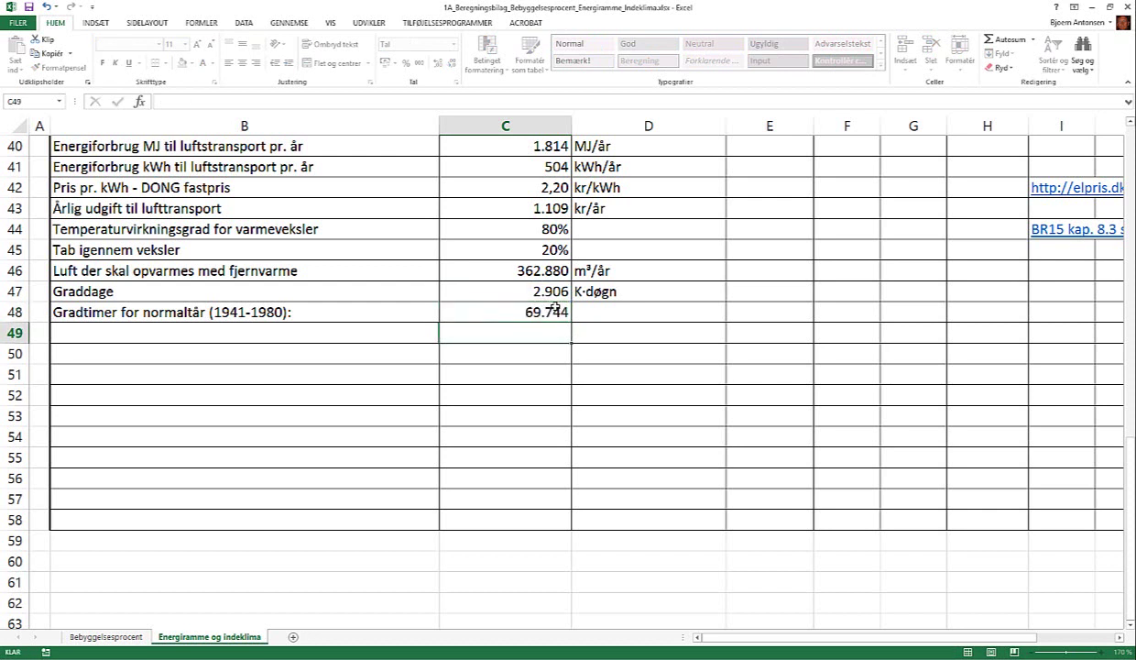
pyautogui.press('Right')
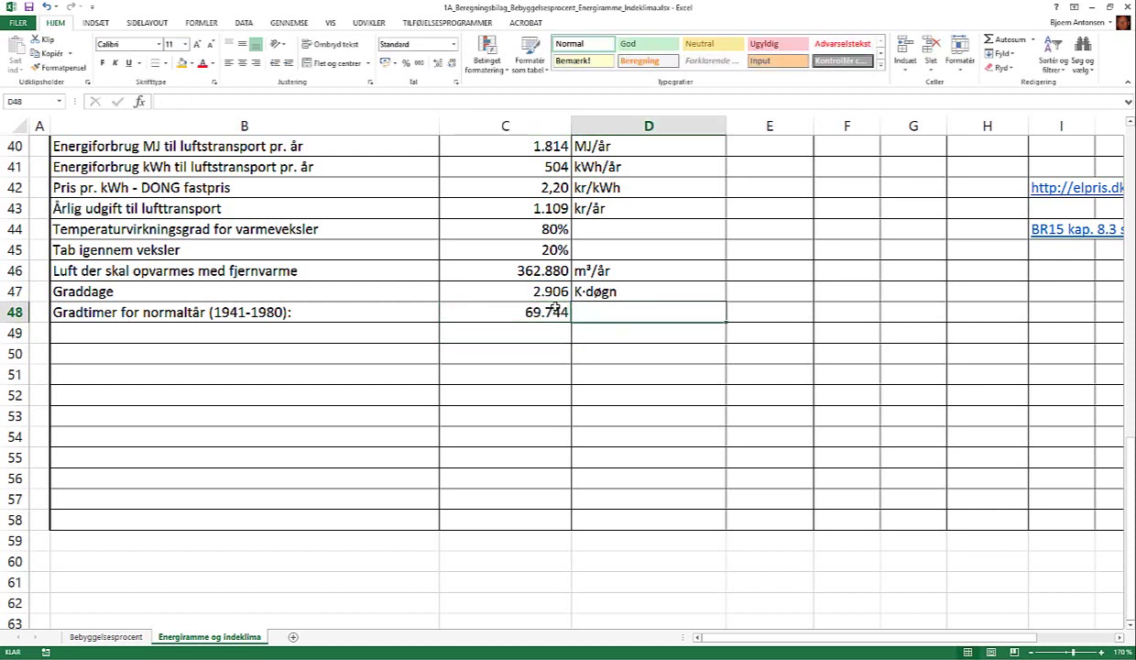
pyautogui.write('K')
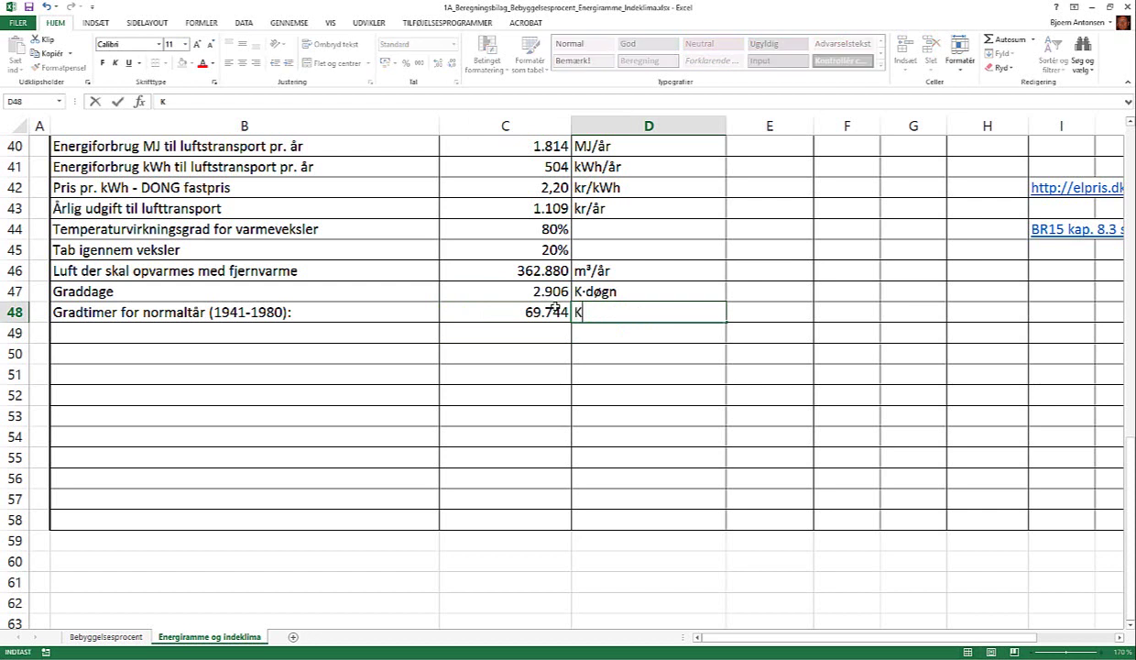
pyautogui.write('·')
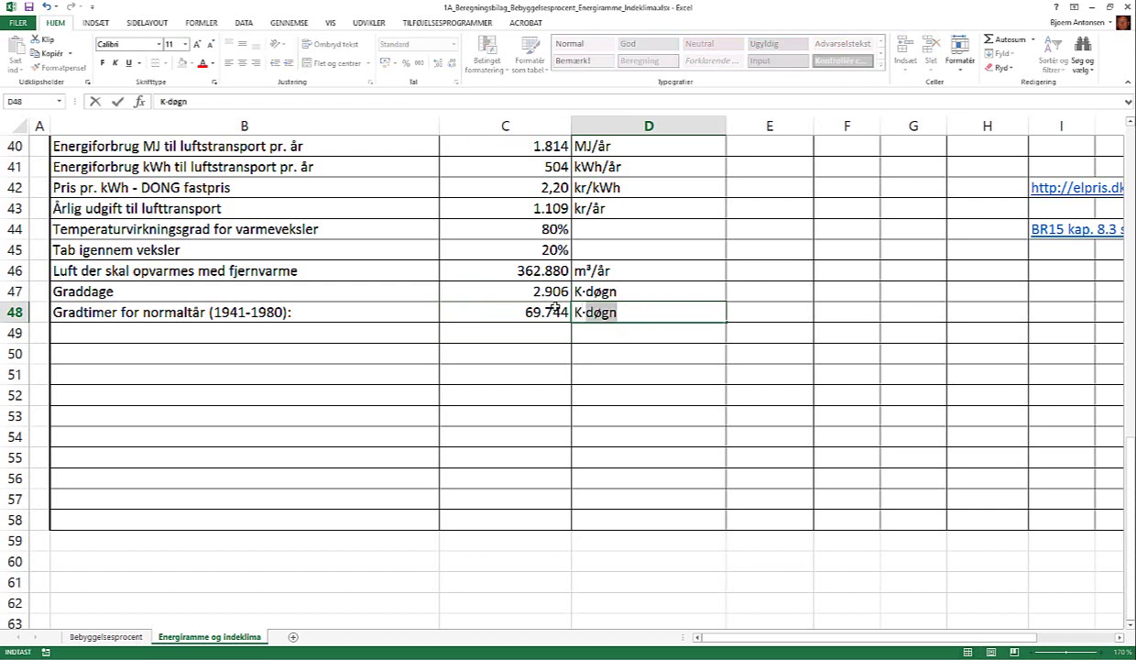
pyautogui.write('h')
pyautogui.press('Return')
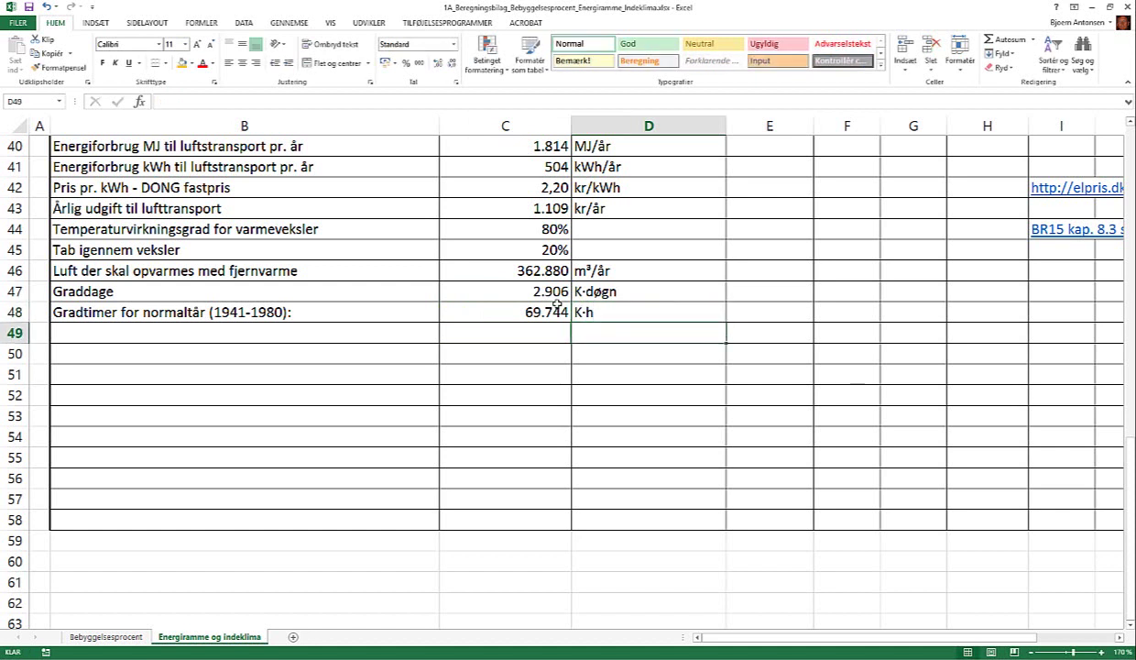
pyautogui.click(557, 306)
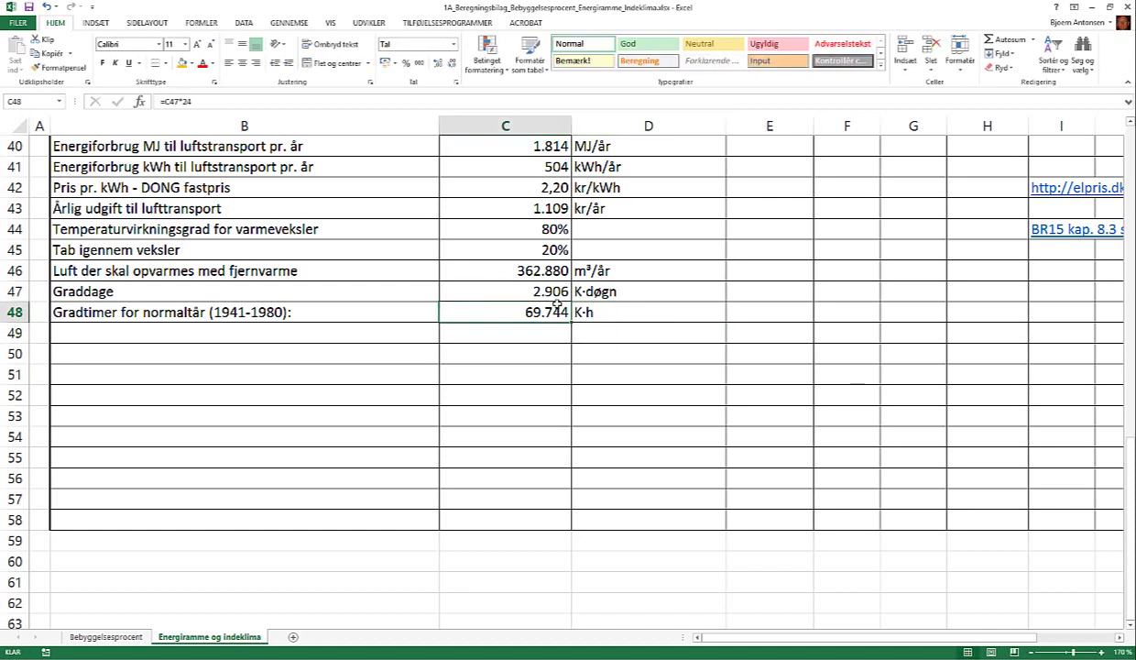
pyautogui.hotkey('alt', 'Tab')
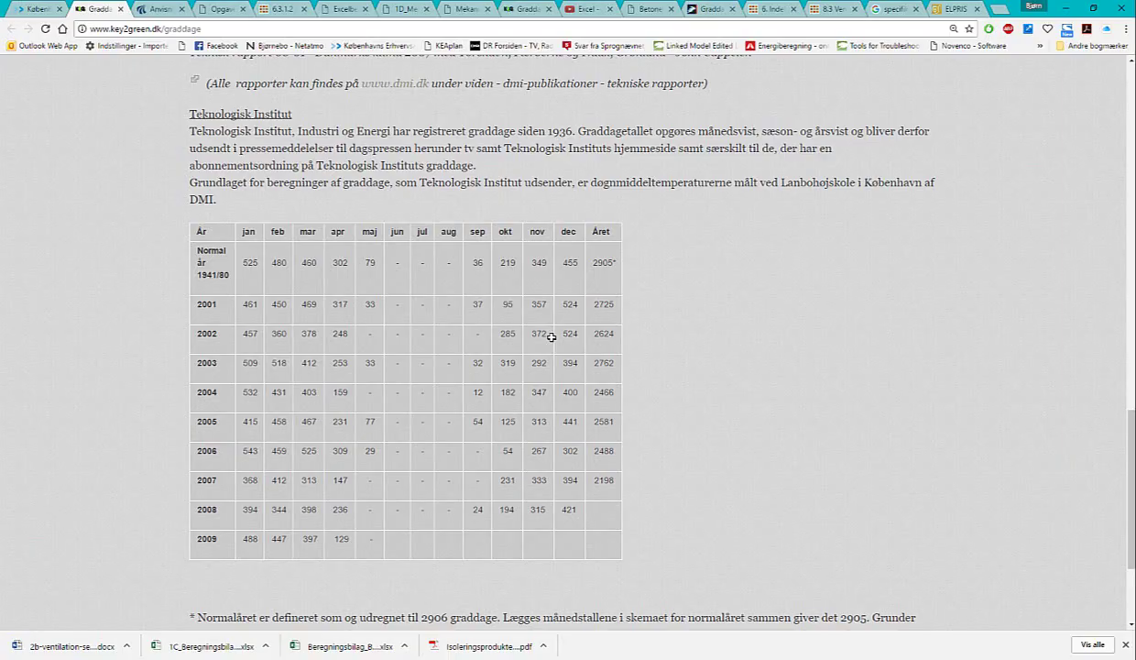
pyautogui.scroll(5, 650, 257)
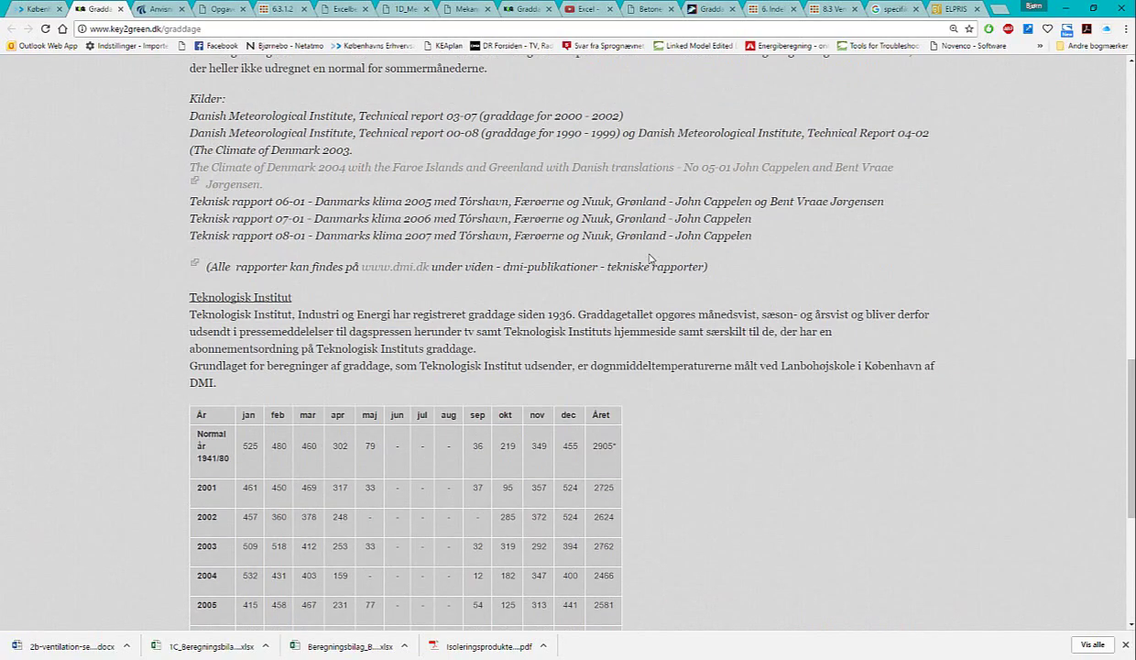
pyautogui.scroll(-6, 620, 283)
pyautogui.scroll(-2, 619, 283)
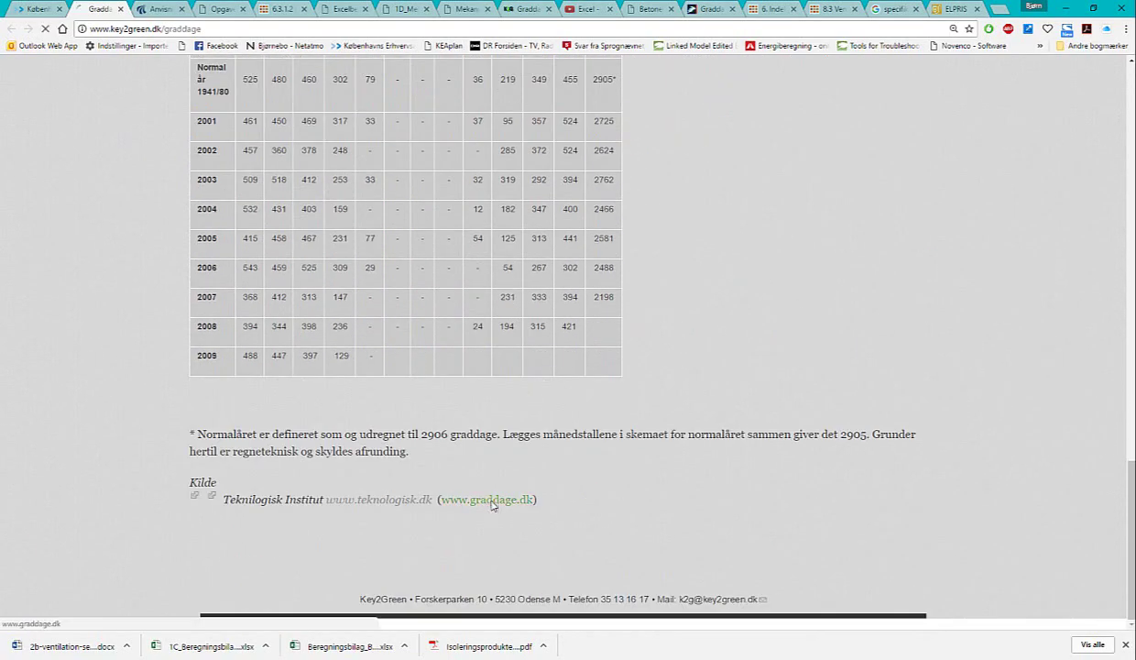
pyautogui.click(490, 503)
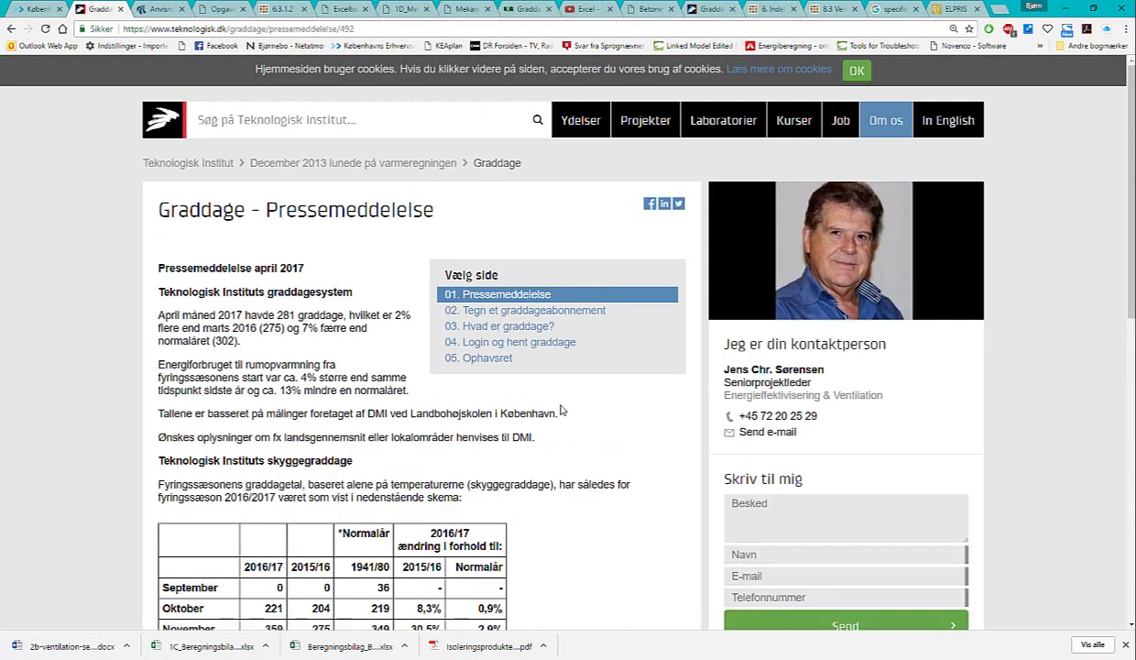
pyautogui.scroll(-3, 559, 399)
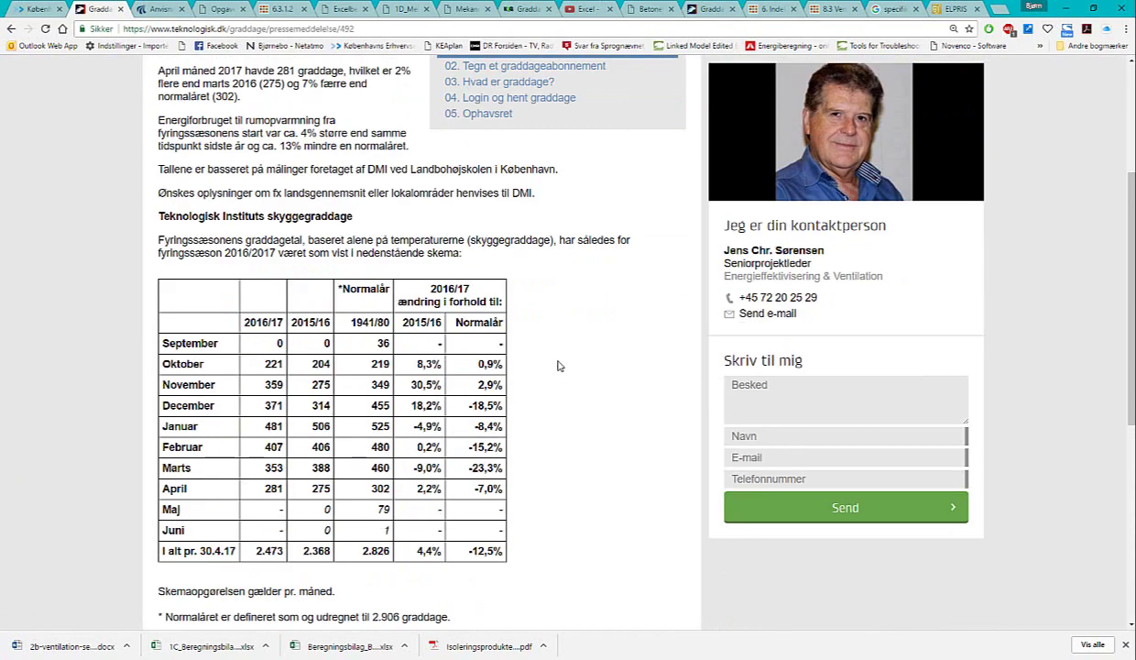
pyautogui.scroll(-4, 557, 366)
pyautogui.scroll(4, 557, 366)
pyautogui.scroll(2, 557, 366)
pyautogui.scroll(1, 558, 366)
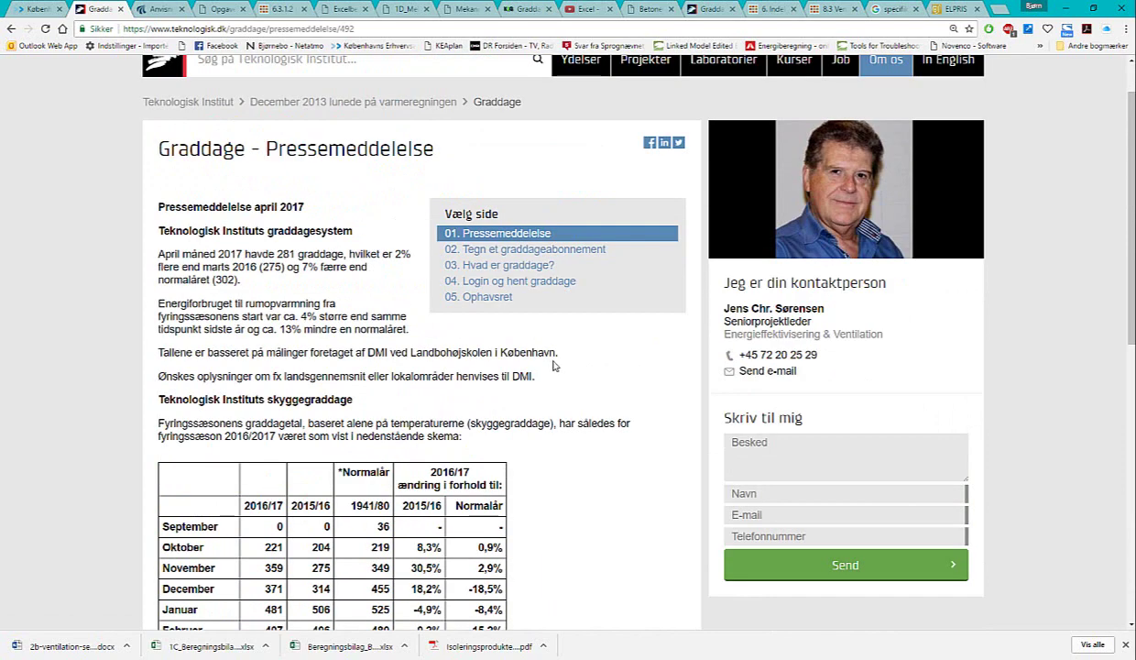
pyautogui.scroll(-3, 552, 365)
pyautogui.scroll(-6, 553, 366)
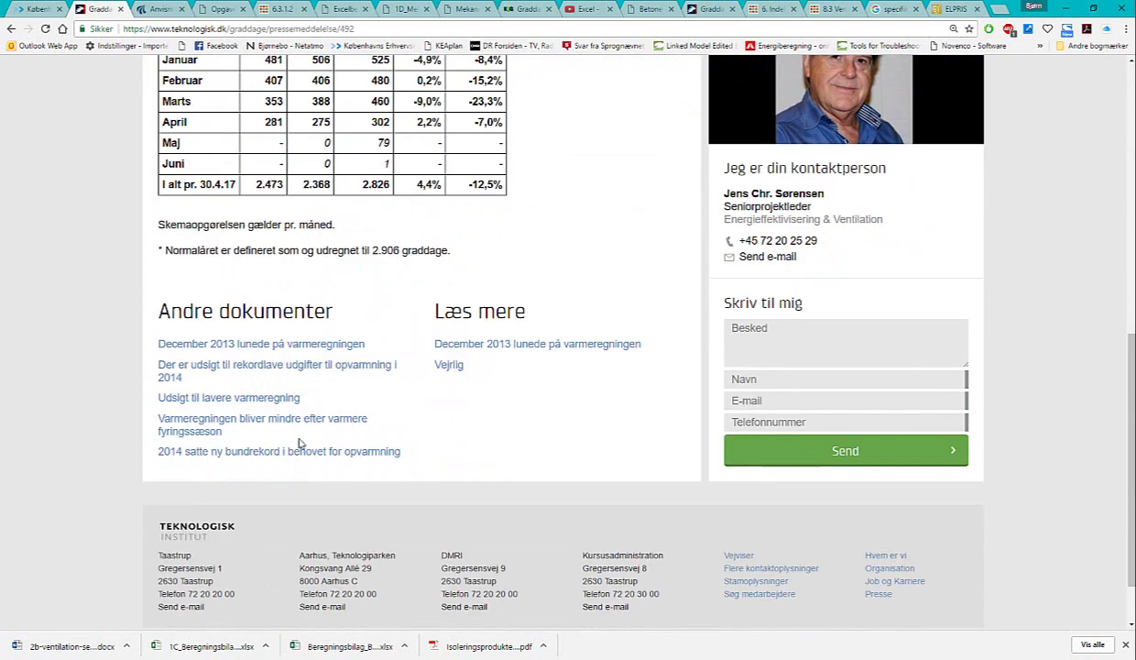
pyautogui.scroll(5, 298, 443)
pyautogui.scroll(6, 299, 443)
# - Search Google for 'graddage dmi' in a new tab
pyautogui.hotkey('ctrl', 't')
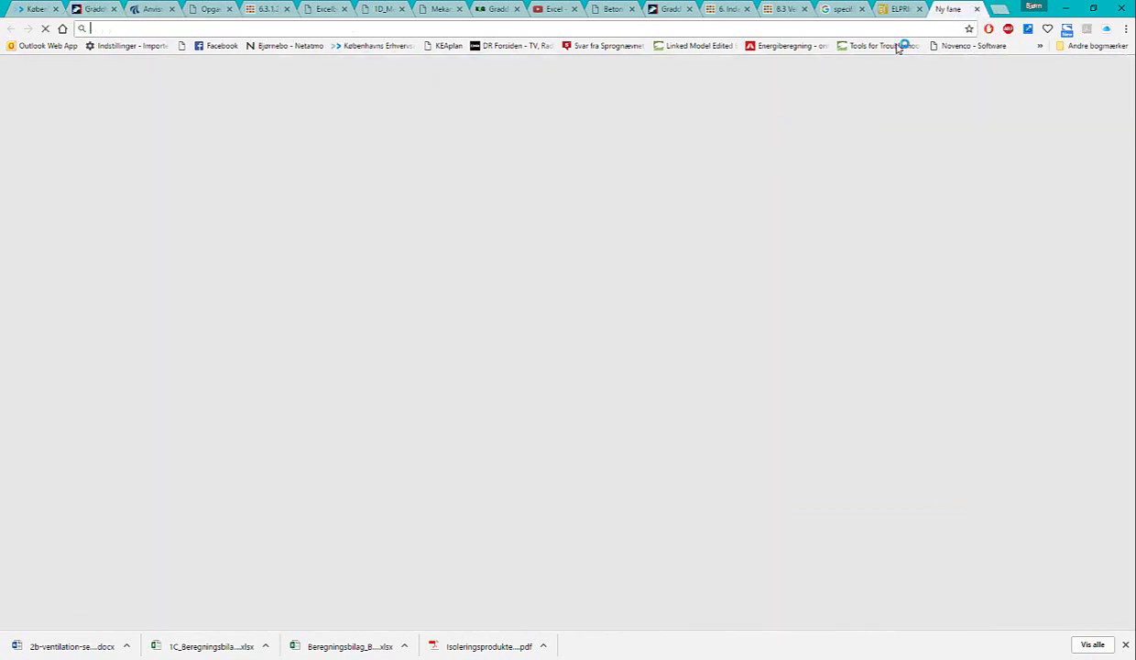
pyautogui.write('graddage')
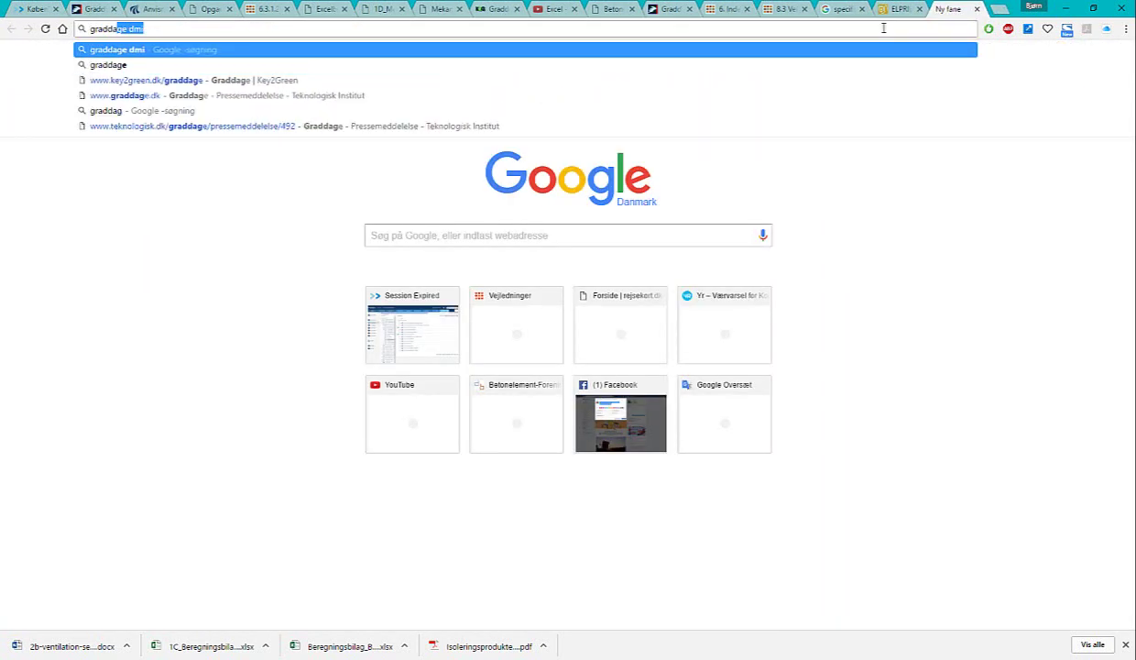
pyautogui.press('Return')
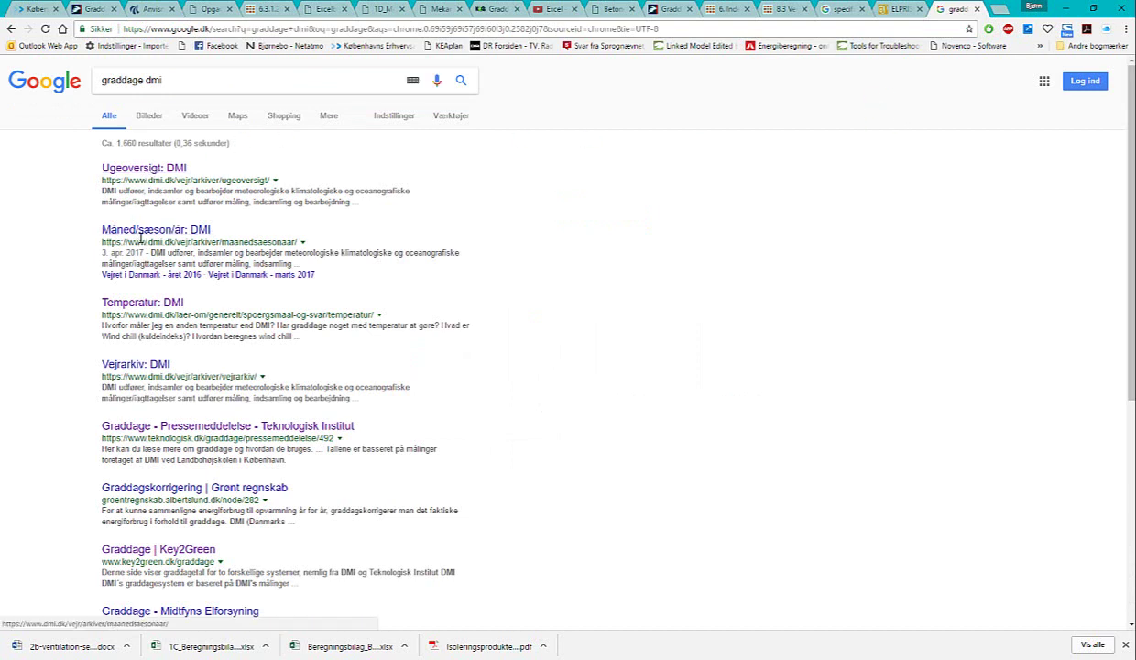
# - Open the DMI Temperatur result and scroll to its degree-days explanation with base temperature 17
pyautogui.click(151, 309)
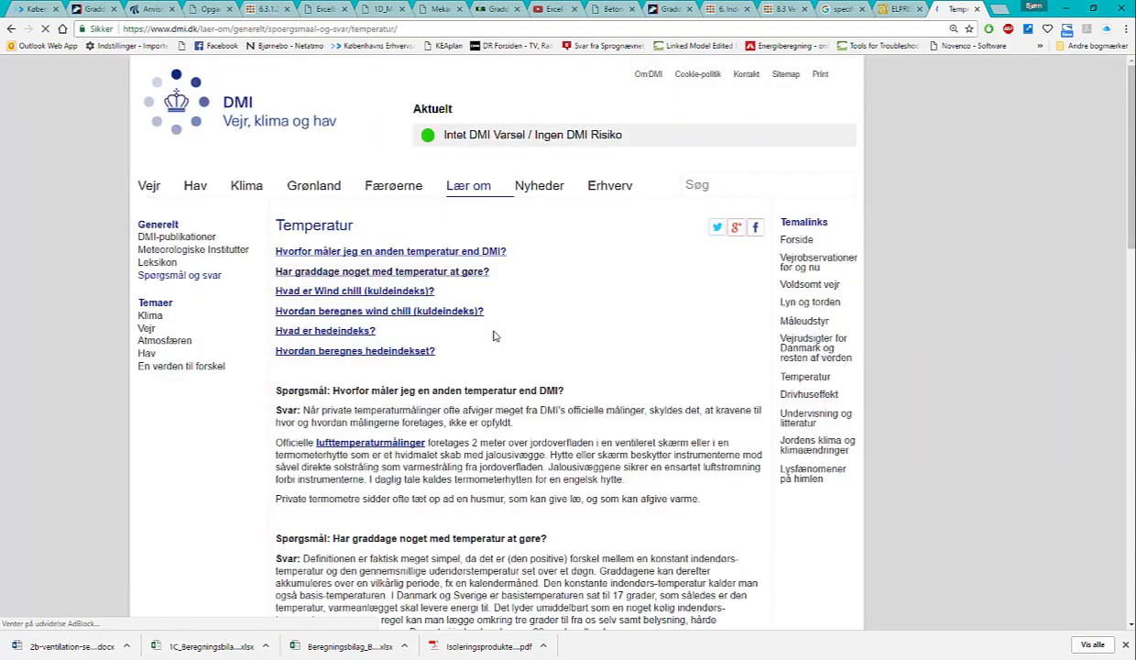
pyautogui.scroll(-4, 582, 336)
pyautogui.scroll(-1, 585, 333)
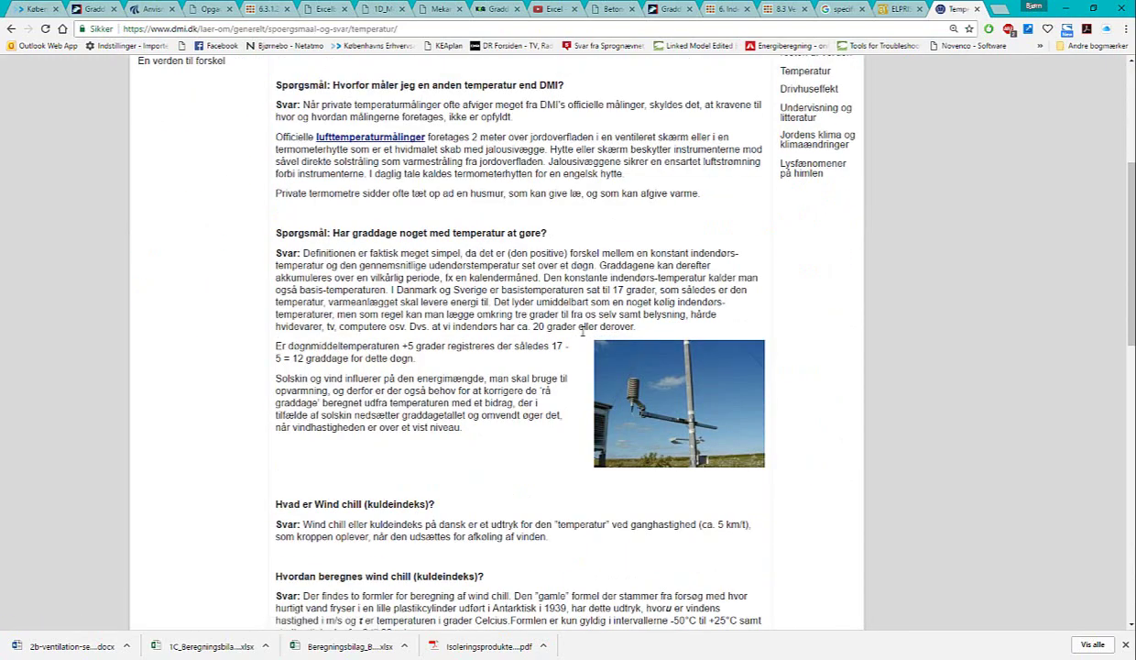
pyautogui.keyDown('ctrl'); pyautogui.scroll(3, 510, 402); pyautogui.keyUp('ctrl')
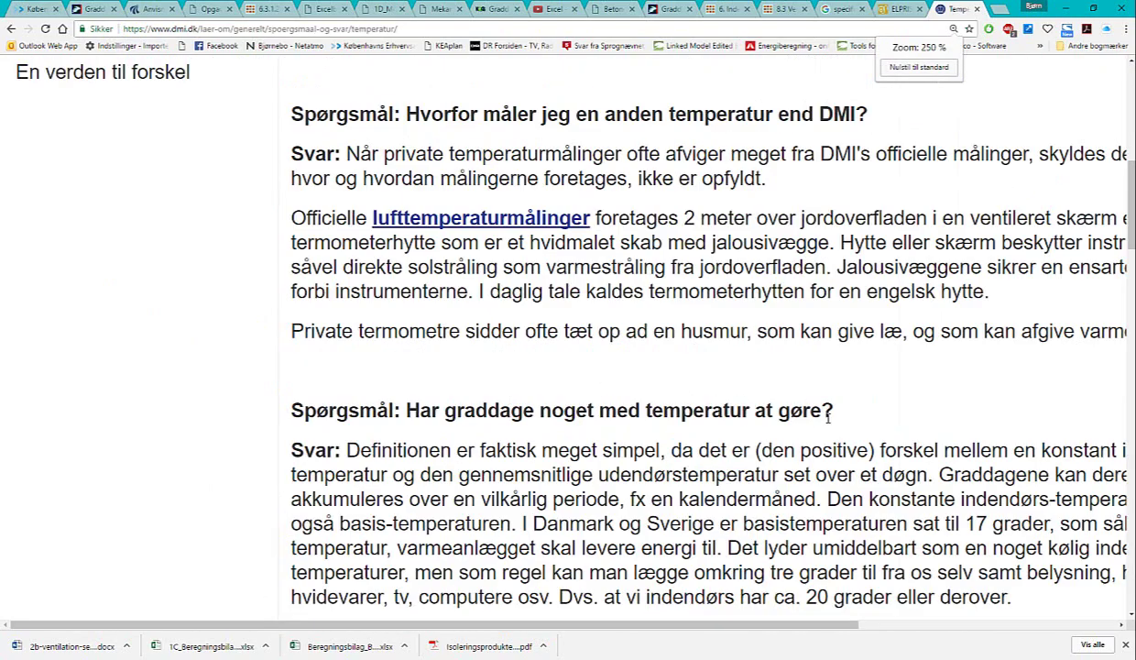
pyautogui.keyDown('ctrl'); pyautogui.scroll(-1, 844, 469); pyautogui.keyUp('ctrl')
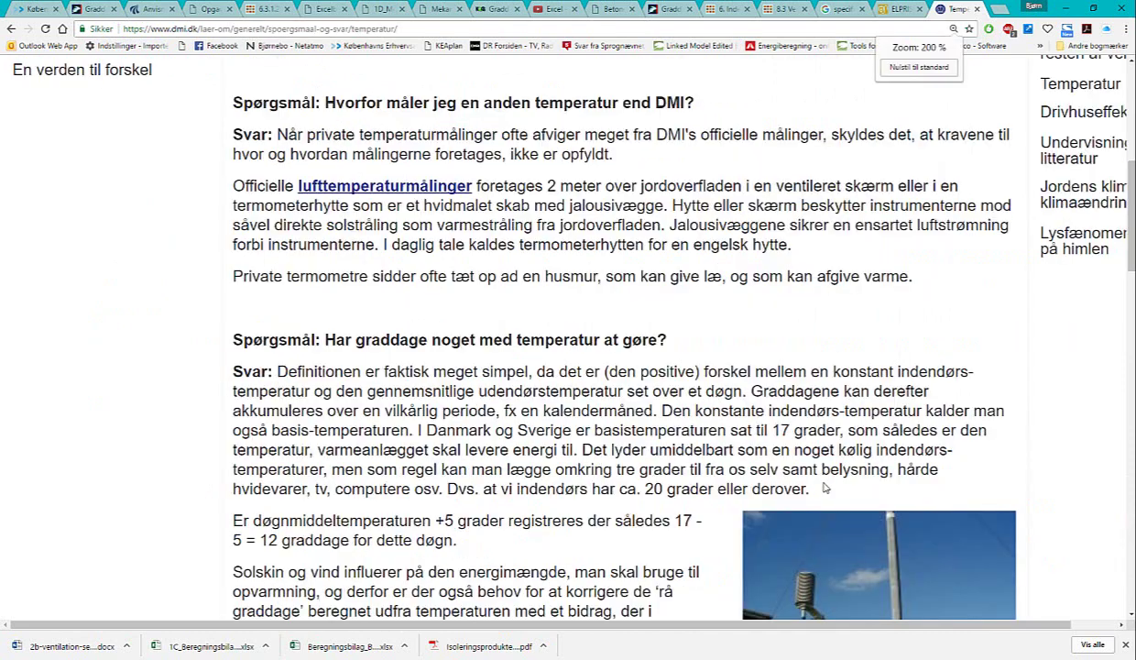
pyautogui.scroll(-3, 790, 469)
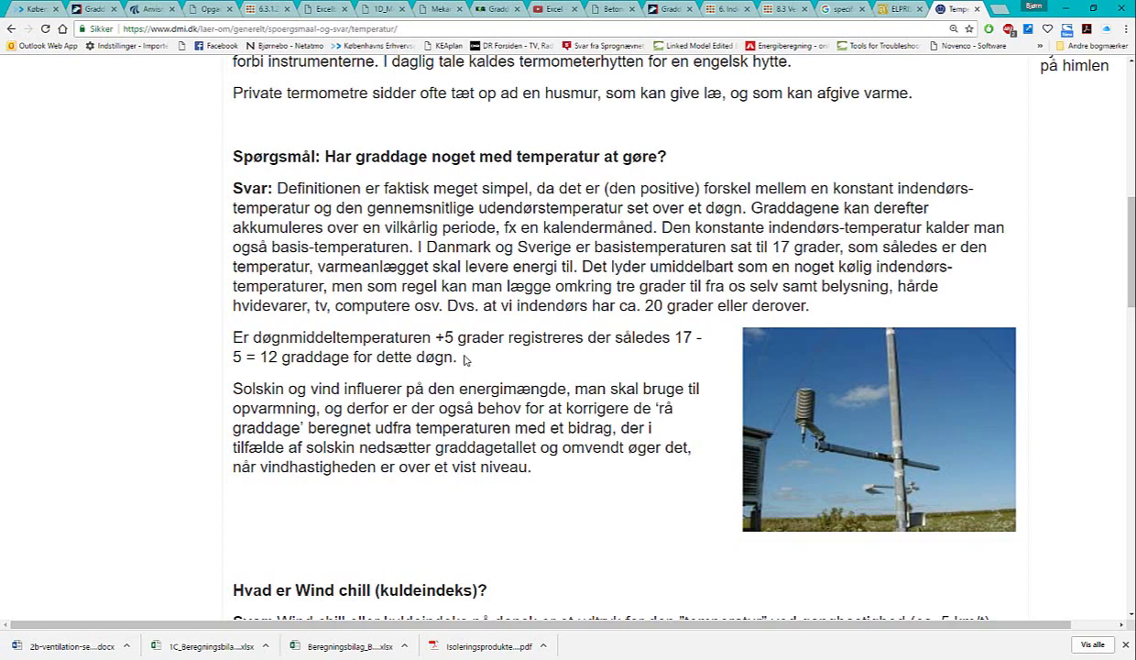
# - Check C47's 2.906 degree-days and C48's 69.744 degree-hours, then select cells in rows 49–50
pyautogui.hotkey('alt', 'Tab')
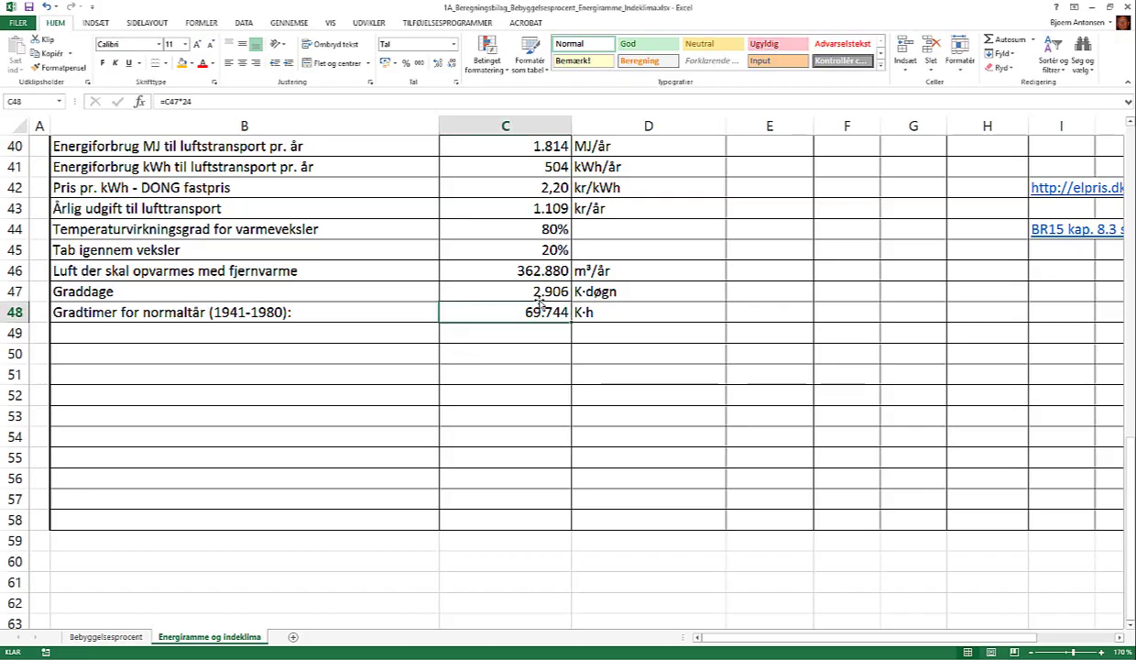
pyautogui.click(550, 291)
pyautogui.click(543, 311)
pyautogui.click(545, 347)
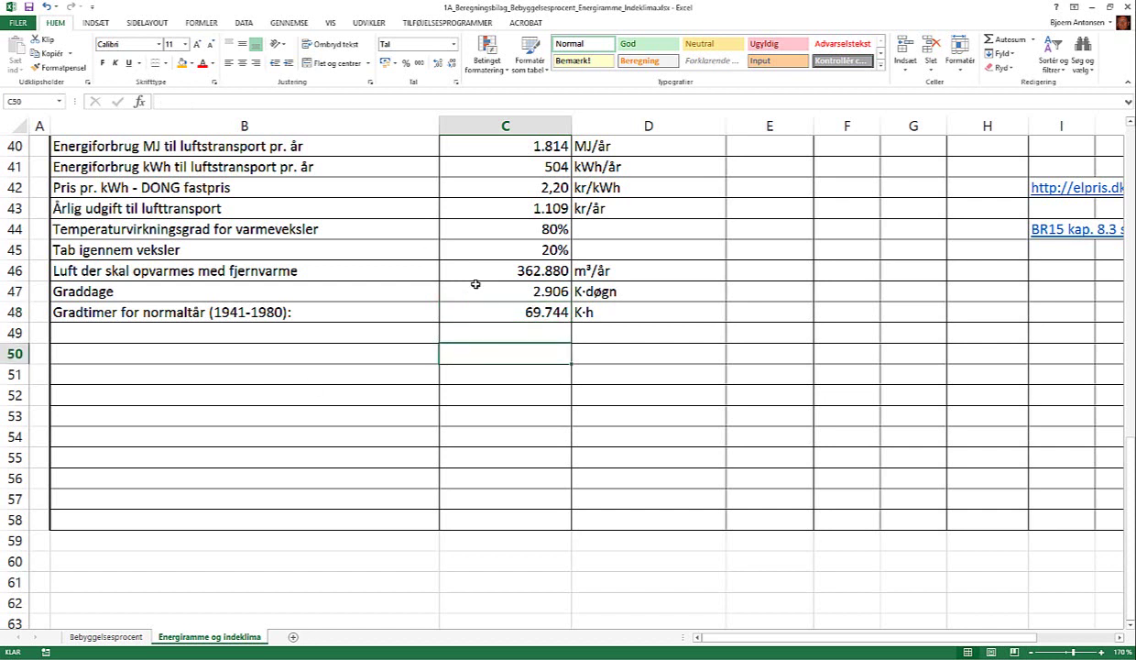
pyautogui.click(597, 332)
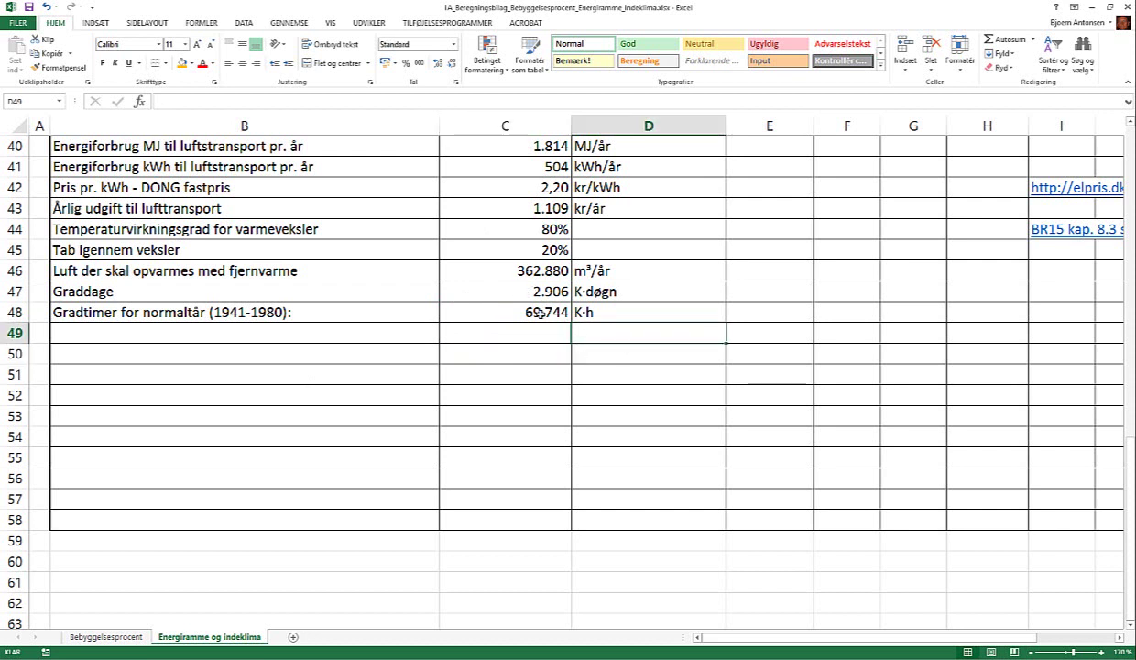
pyautogui.hotkey('alt', 'Tab')
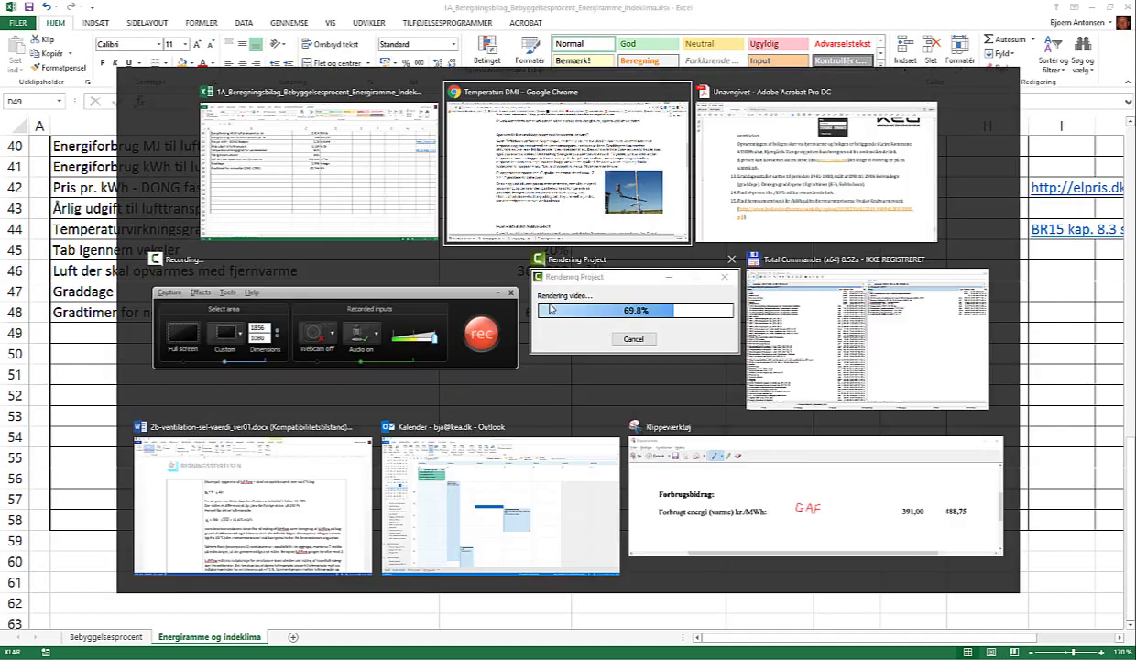
pyautogui.hotkey('alt', 'Tab')
pyautogui.click(278, 37)
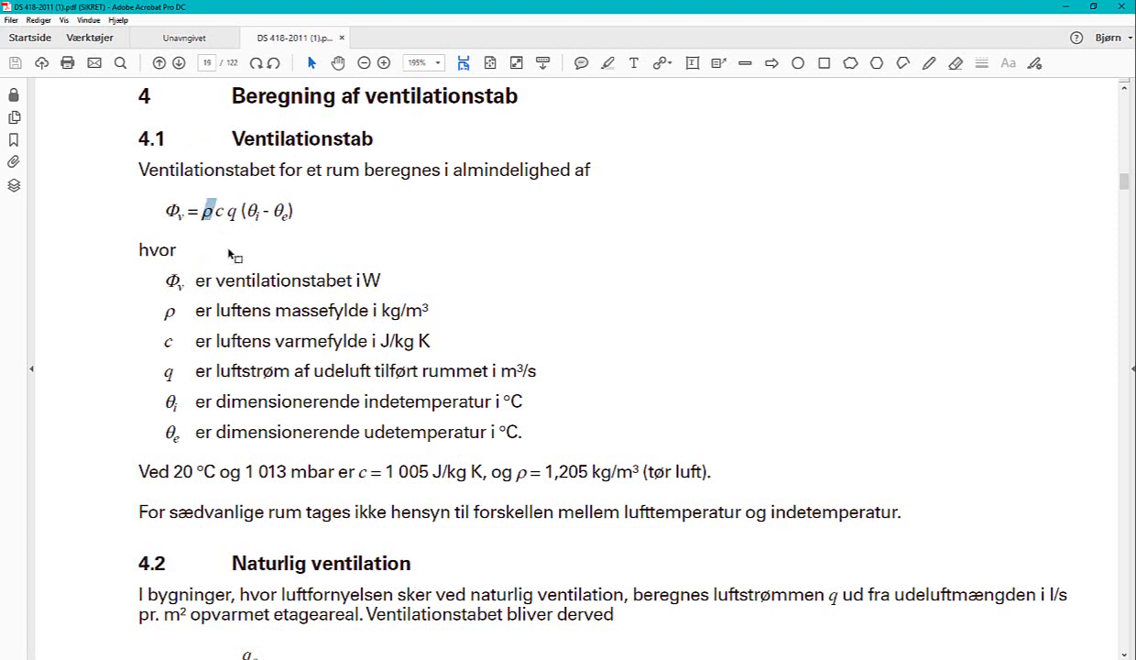
pyautogui.click(206, 211)
# - Enter the label 'Luftens massefylde/densitet' in B49 with the value 1,205 in C49
pyautogui.hotkey('alt', 'Tab')
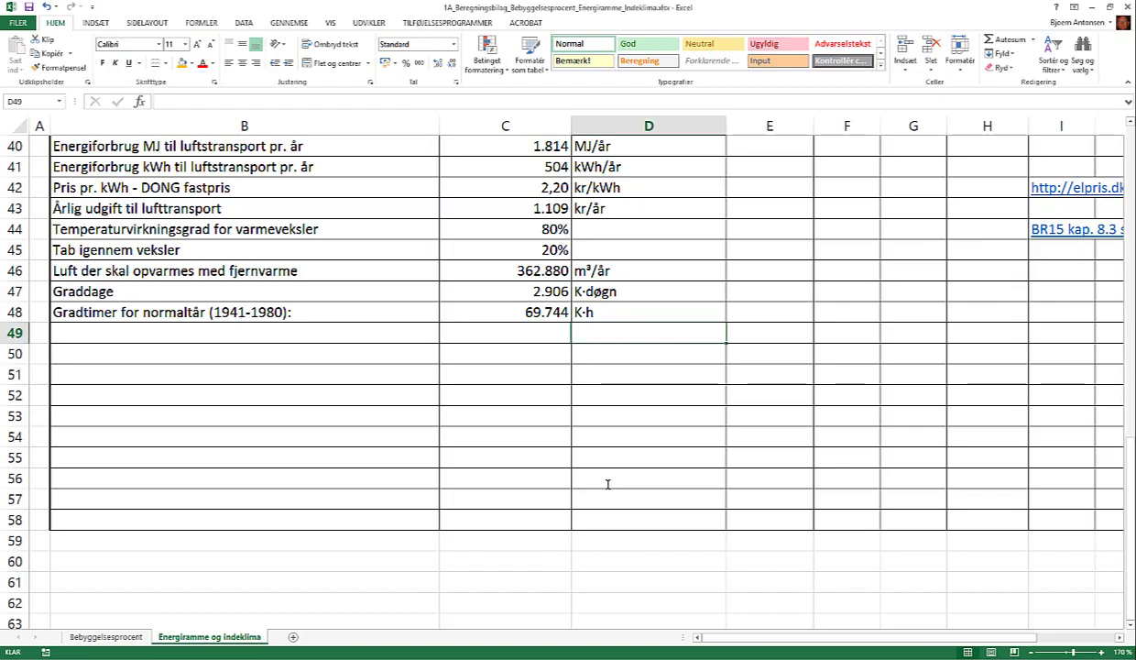
pyautogui.click(169, 337)
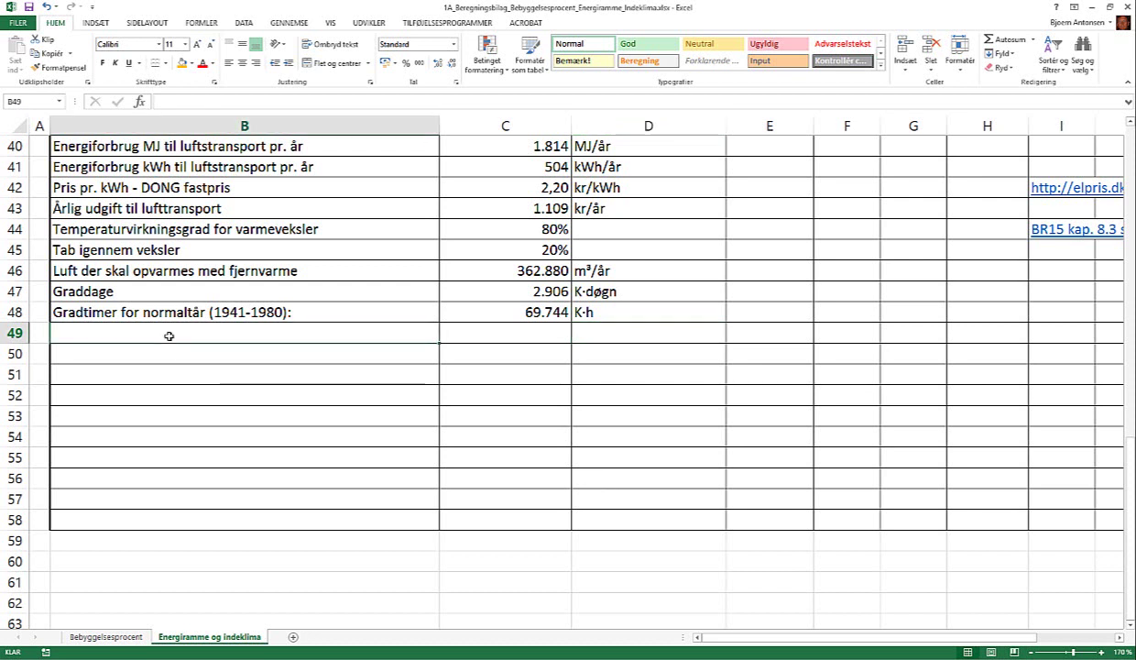
pyautogui.write('Luftens ')
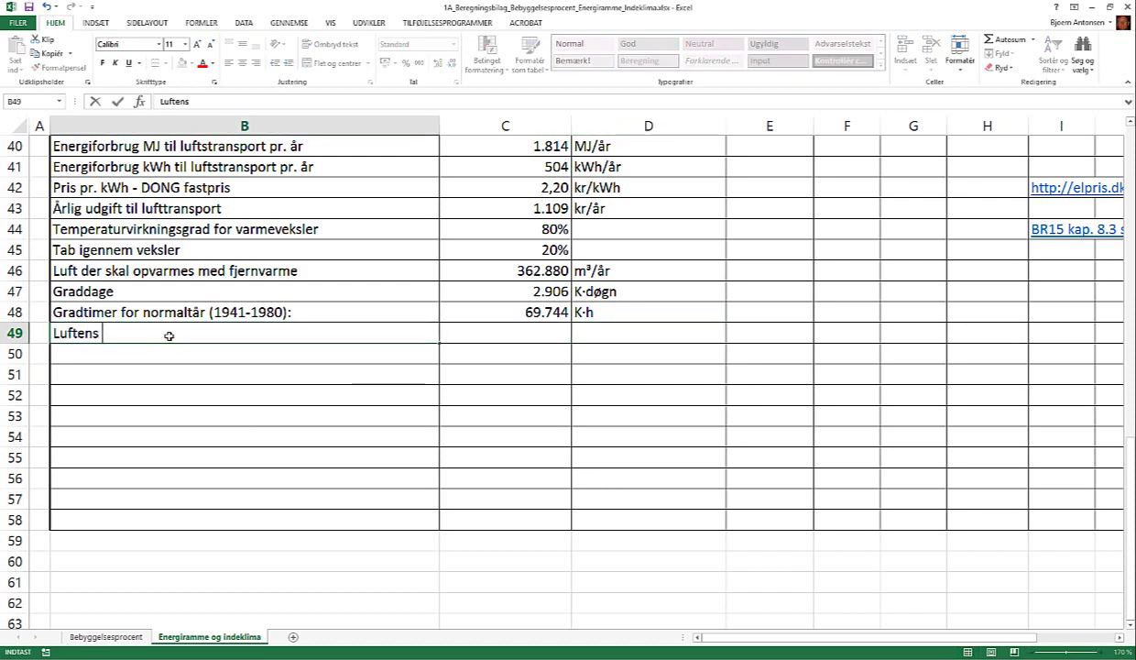
pyautogui.write('massefyl')
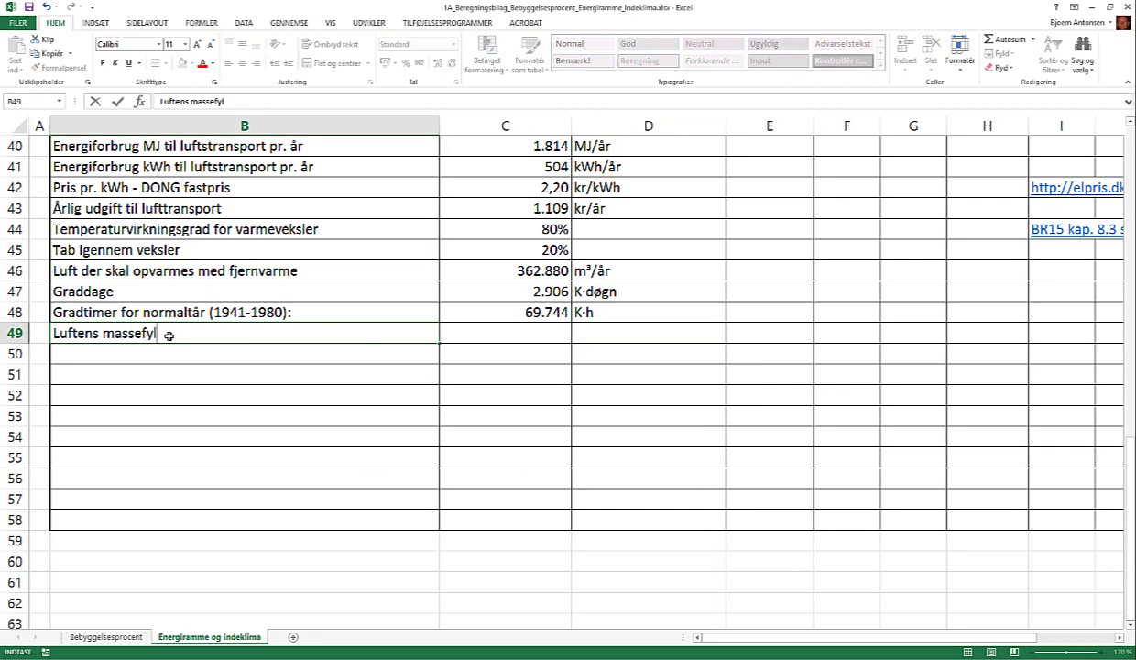
pyautogui.write('de/')
pyautogui.write('densitet')
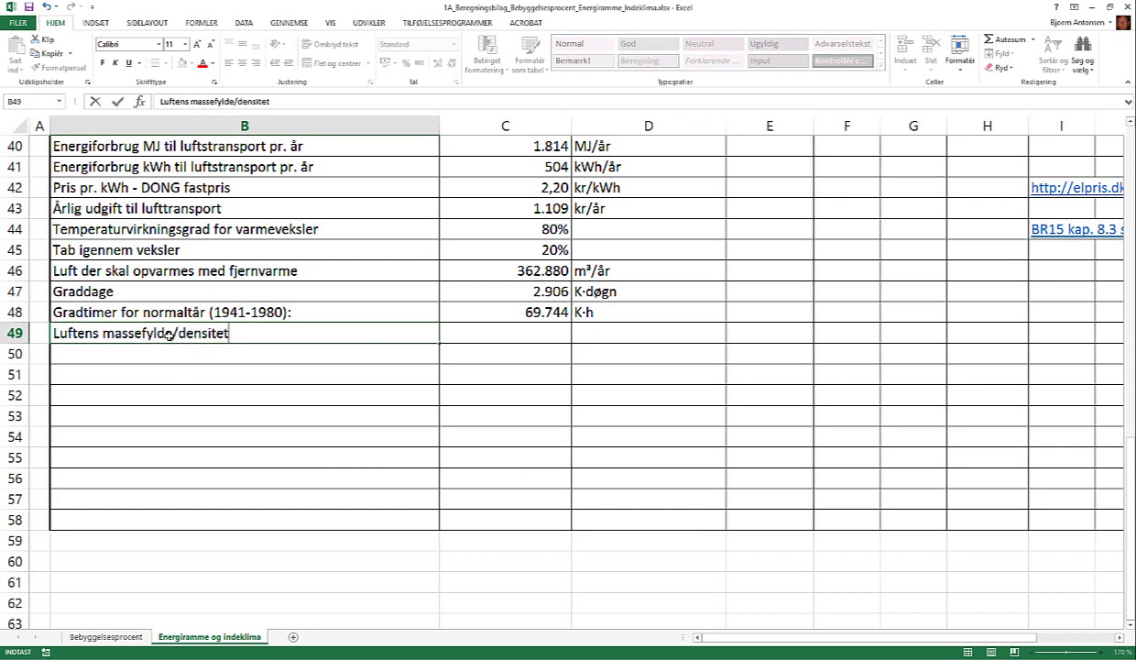
pyautogui.press('Tab')
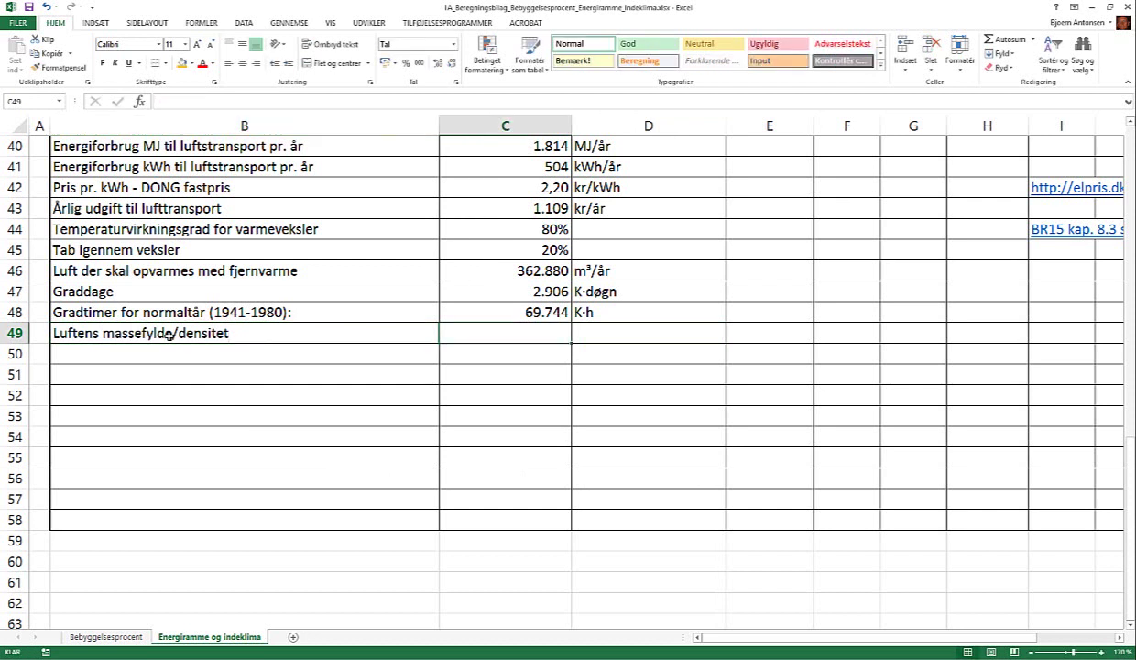
pyautogui.write('1,205')
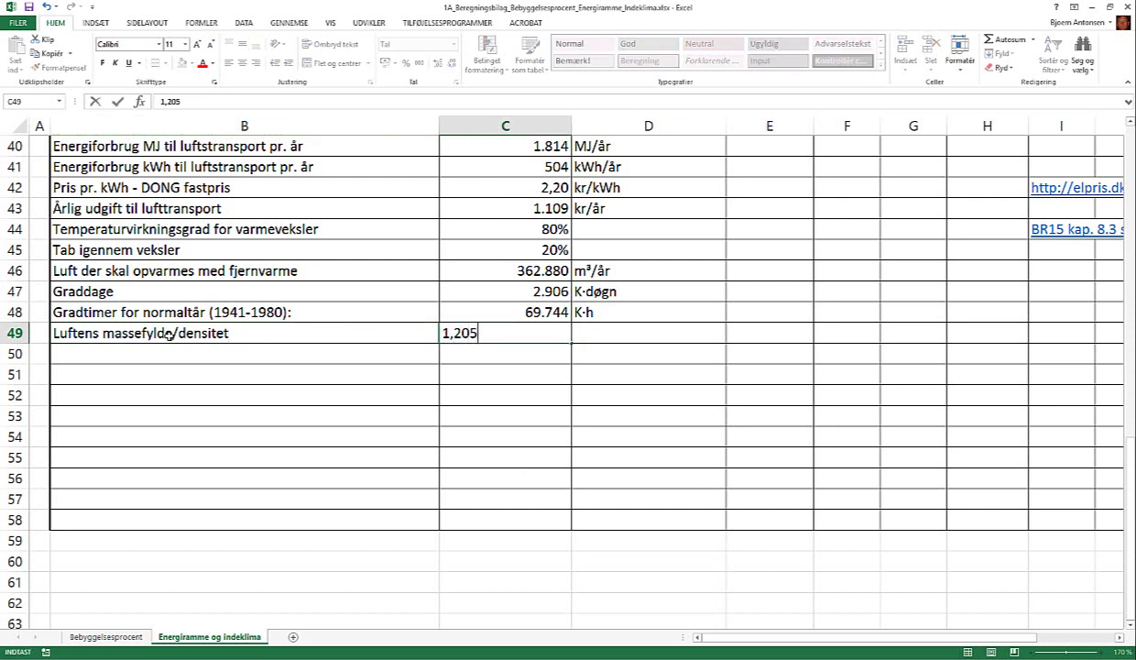
pyautogui.press('Tab')
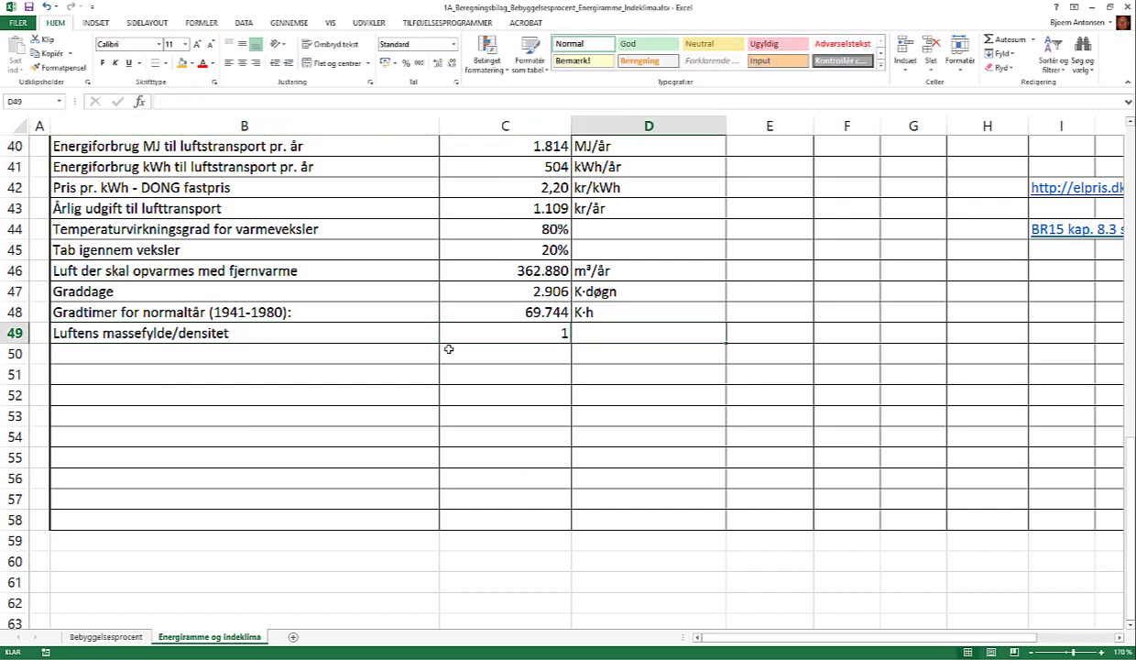
# - Show C49 as 1,205 with three decimals, add the unit kg/m³ in D49, and return to DS 418
pyautogui.click(520, 332)
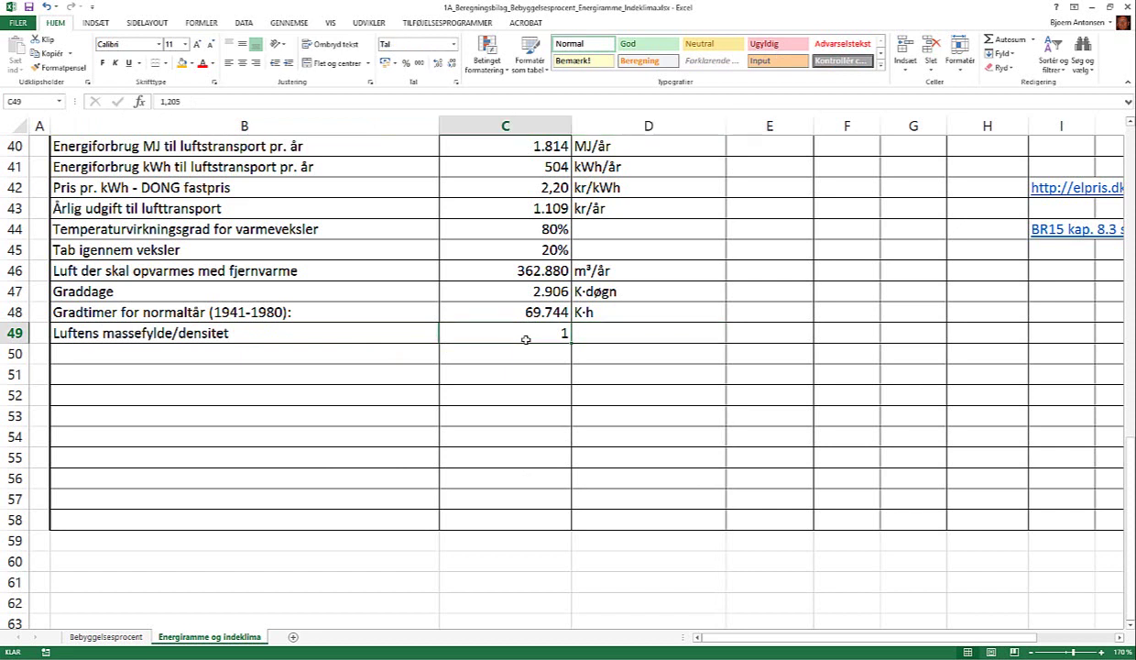
pyautogui.click(437, 66)
pyautogui.click(437, 66)
pyautogui.click(437, 66)
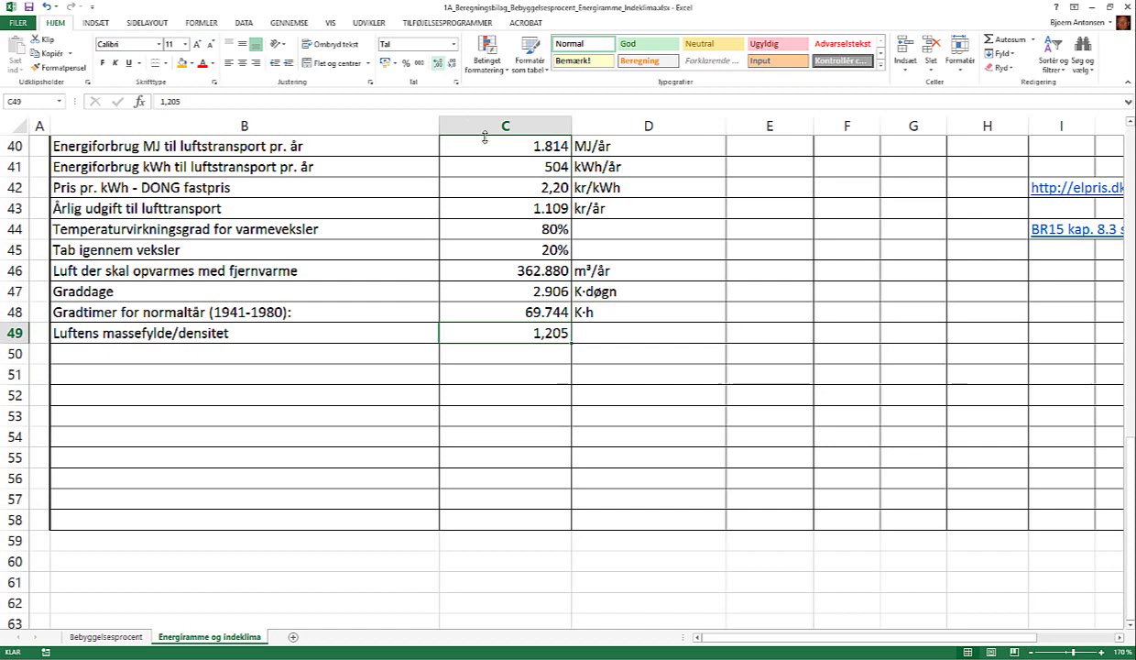
pyautogui.click(622, 337)
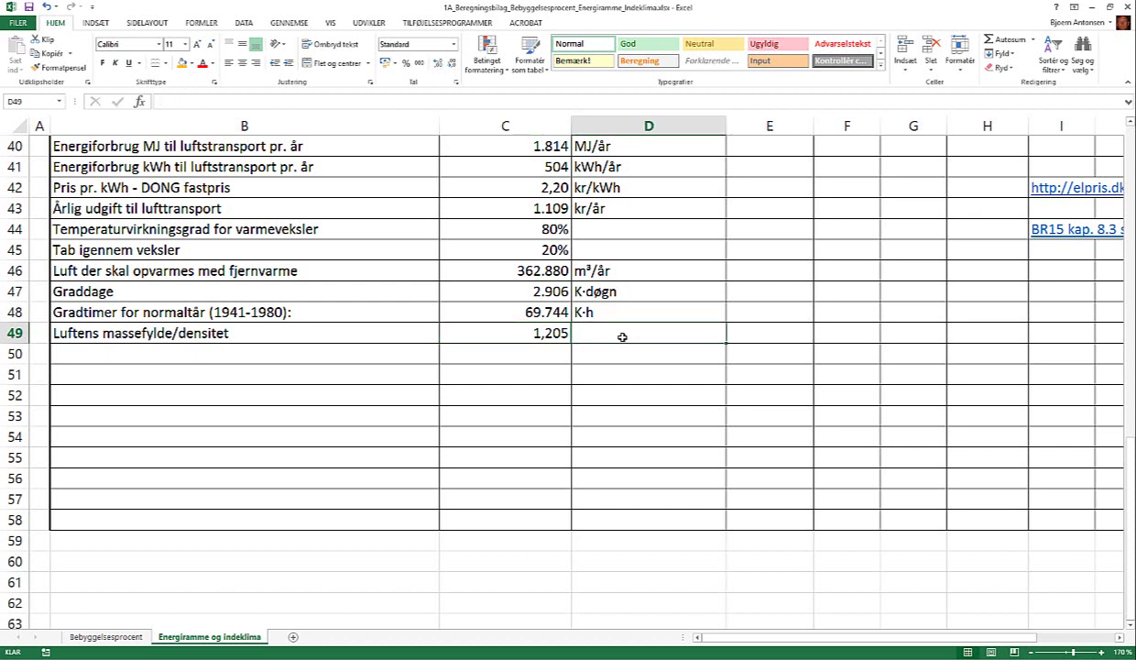
pyautogui.write('kg/')
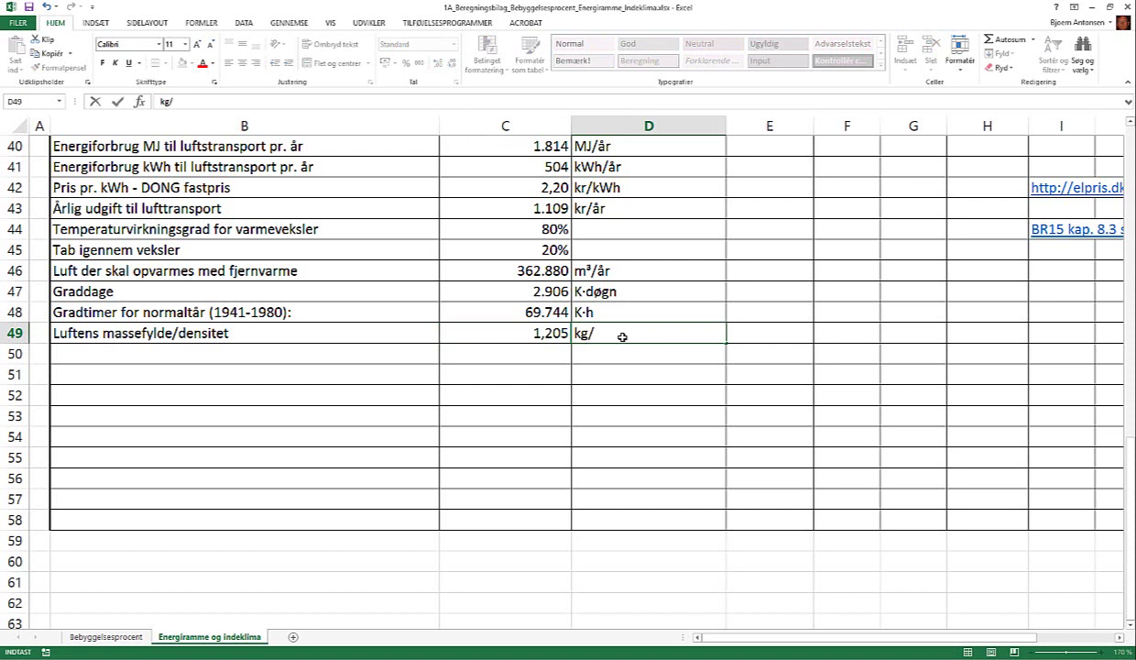
pyautogui.write('m')
pyautogui.write('³')
pyautogui.press('Return')
pyautogui.press('Left')
pyautogui.press('Left')
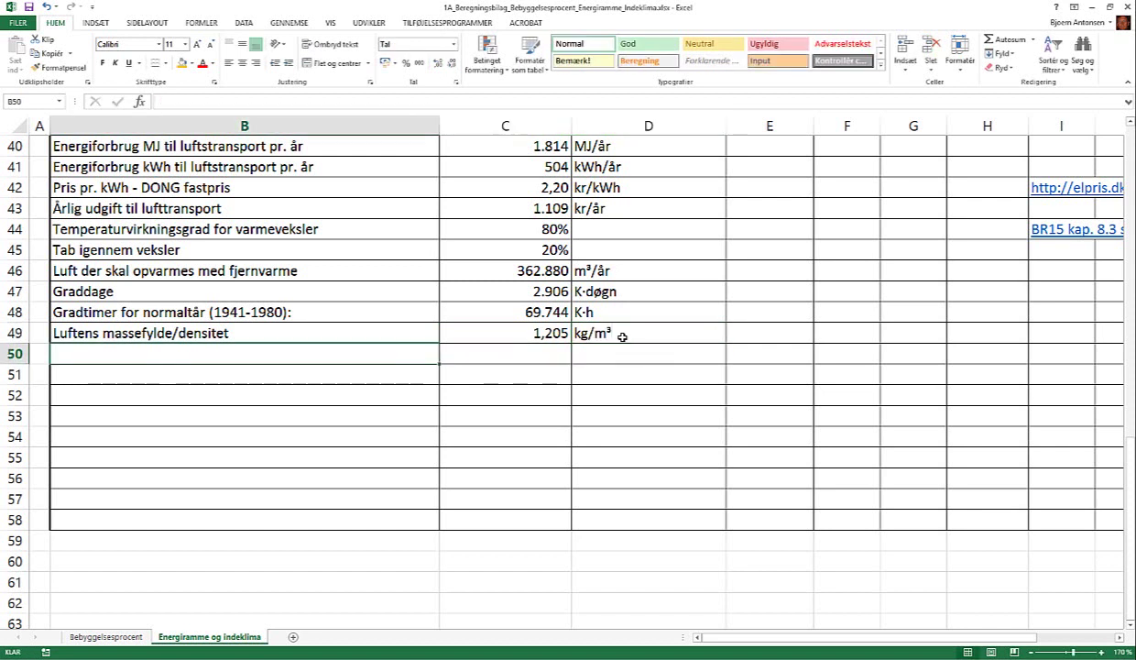
pyautogui.hotkey('alt', 'Tab')
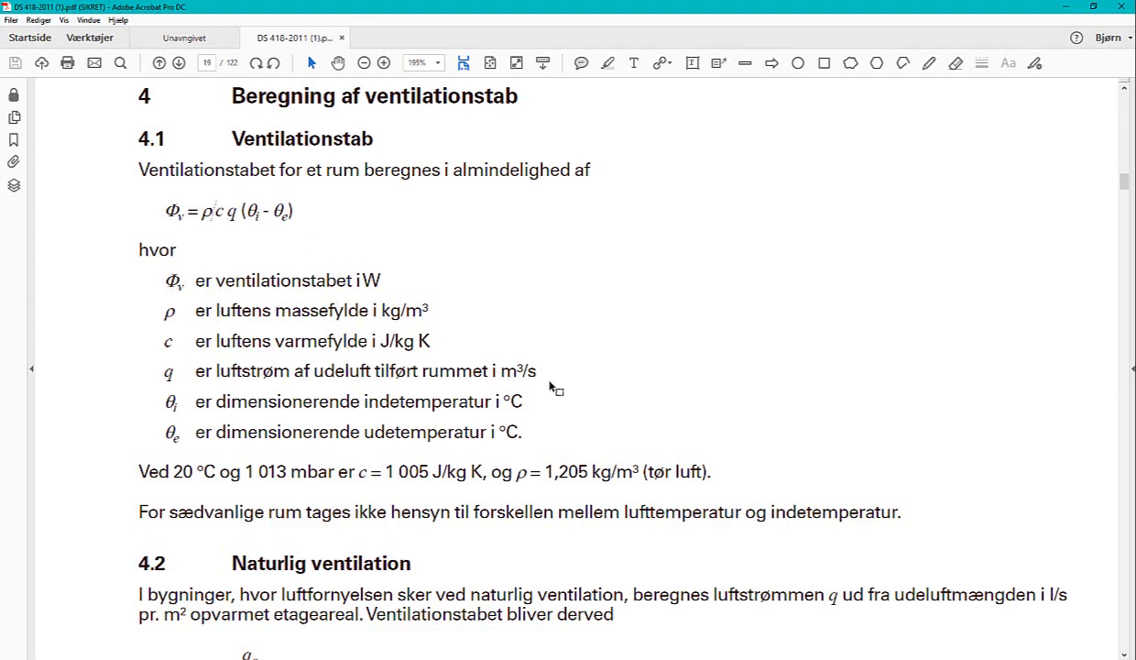
# - Type 'Luftens varmefylde/varmekapacitet' into B50, removing a stray capital A, then select C50
pyautogui.hotkey('alt', 'Tab')
pyautogui.write('Lu')
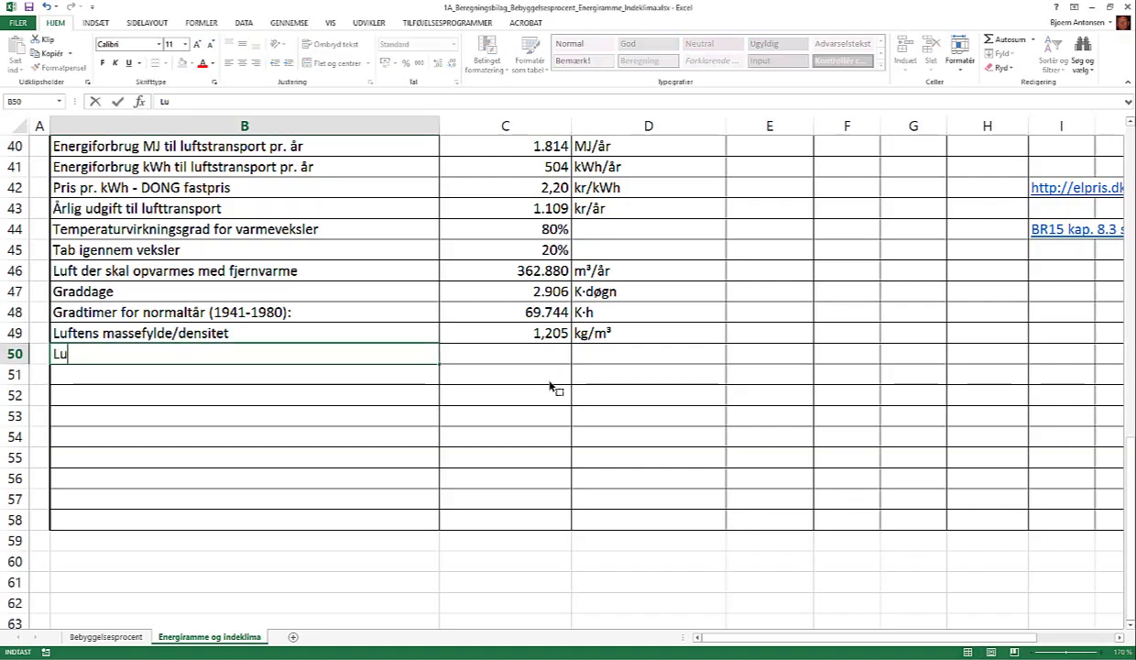
pyautogui.write('ftens va')
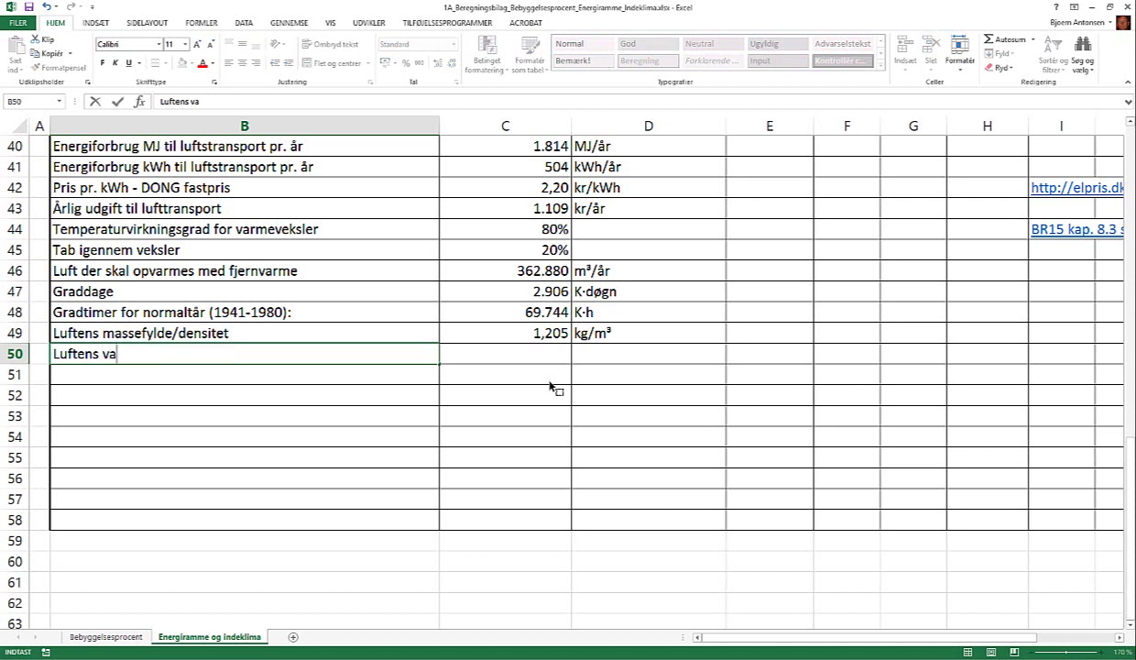
pyautogui.write('rmef')
pyautogui.write('ylde')
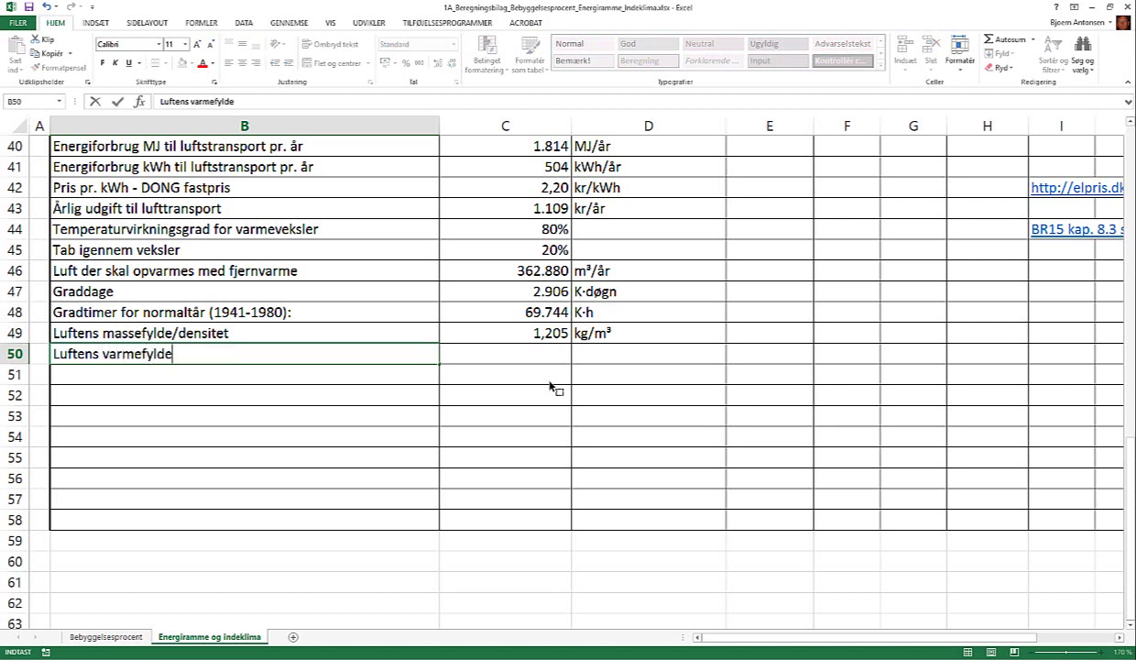
pyautogui.write('/varmek')
pyautogui.press('capslock')
pyautogui.write('A')
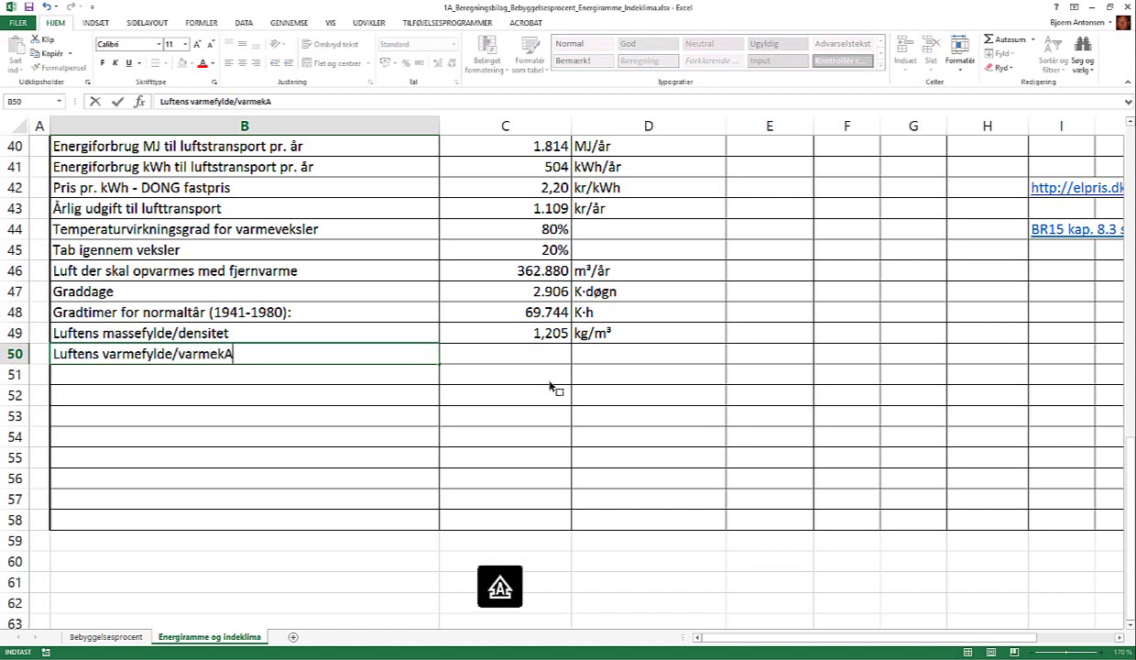
pyautogui.press('BackSpace')
pyautogui.write('a')
pyautogui.write('pacitet')
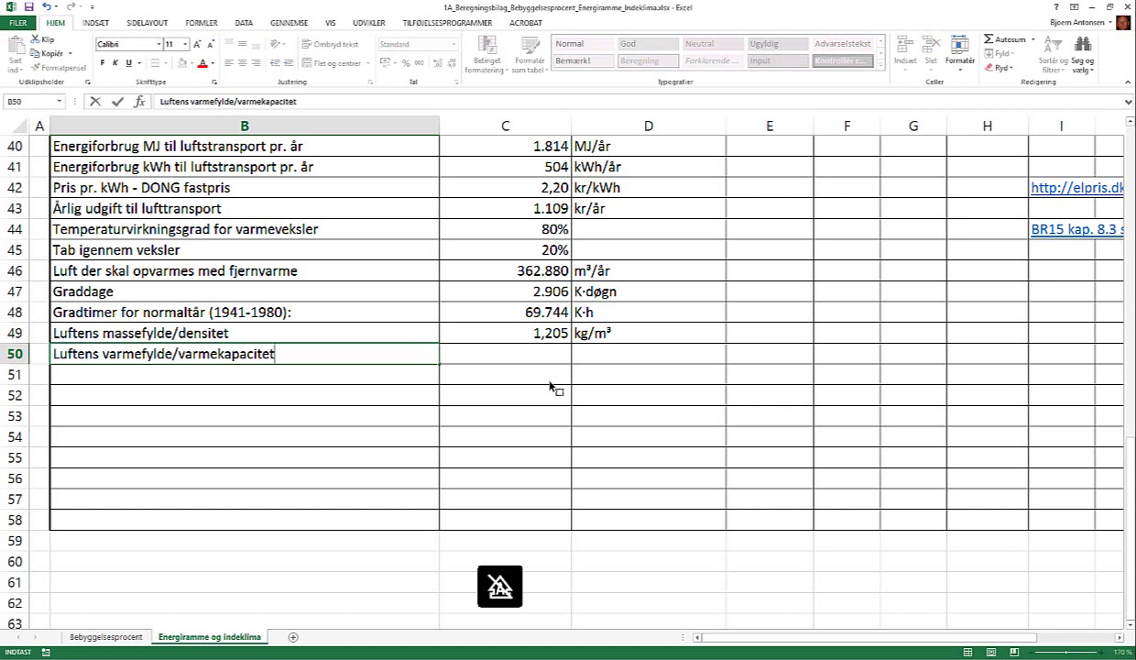
pyautogui.press('Return')
pyautogui.press('Up')
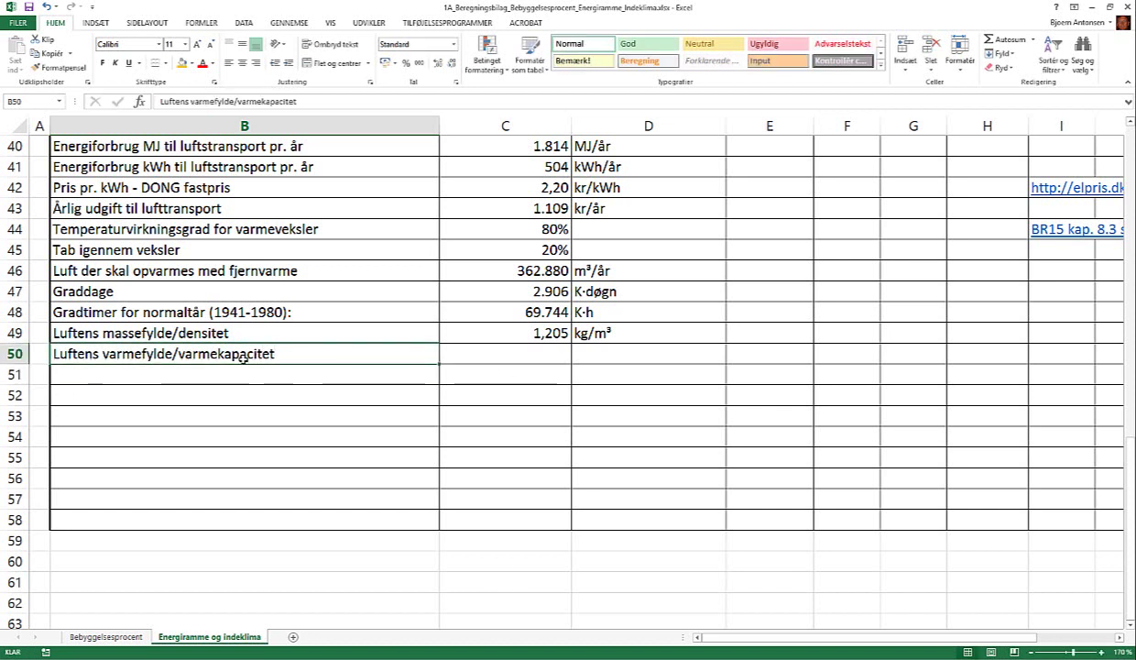
pyautogui.click(539, 357)
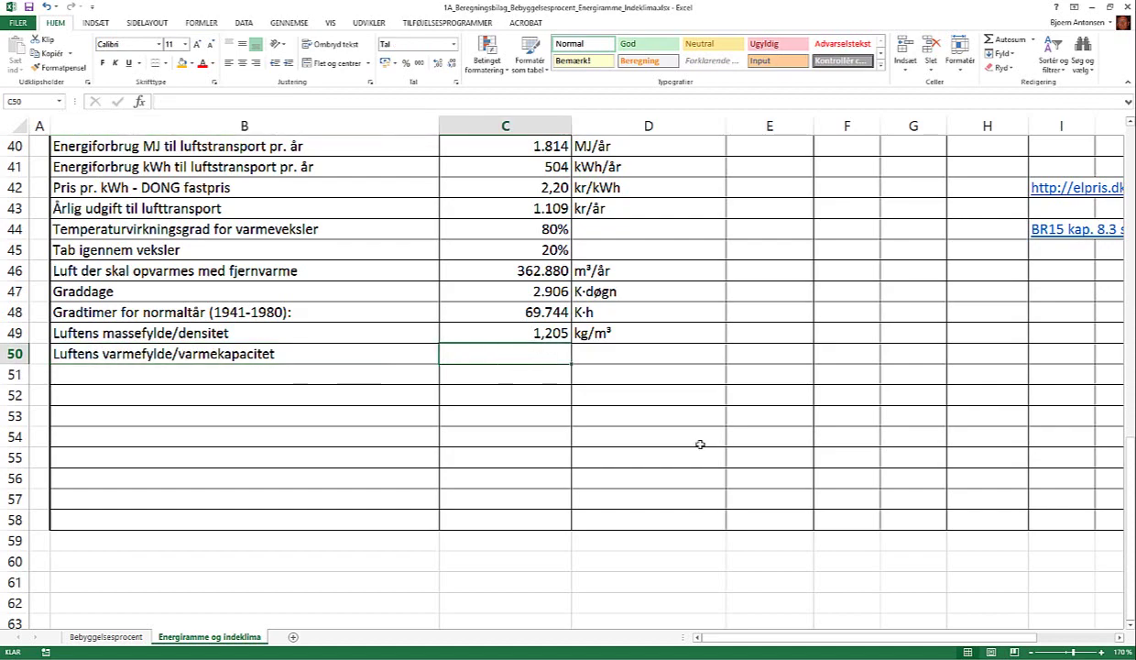
# - Check the specific heat in DS 418 and enter 1 in C50
pyautogui.hotkey('alt', 'Tab')
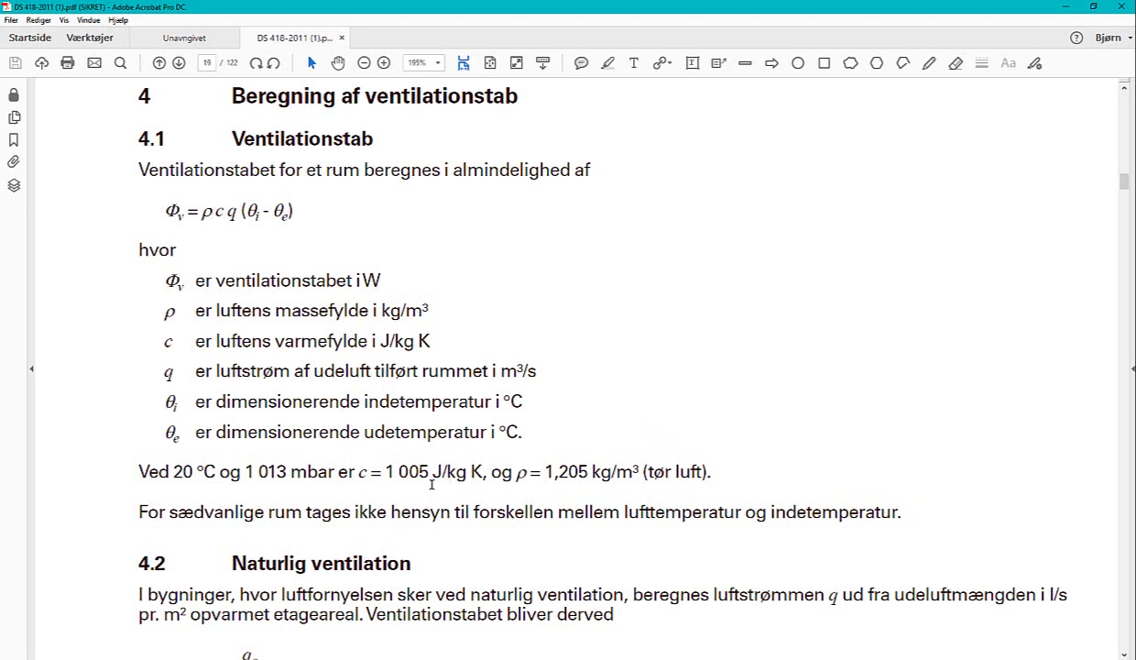
pyautogui.scroll(-1, 419, 472)
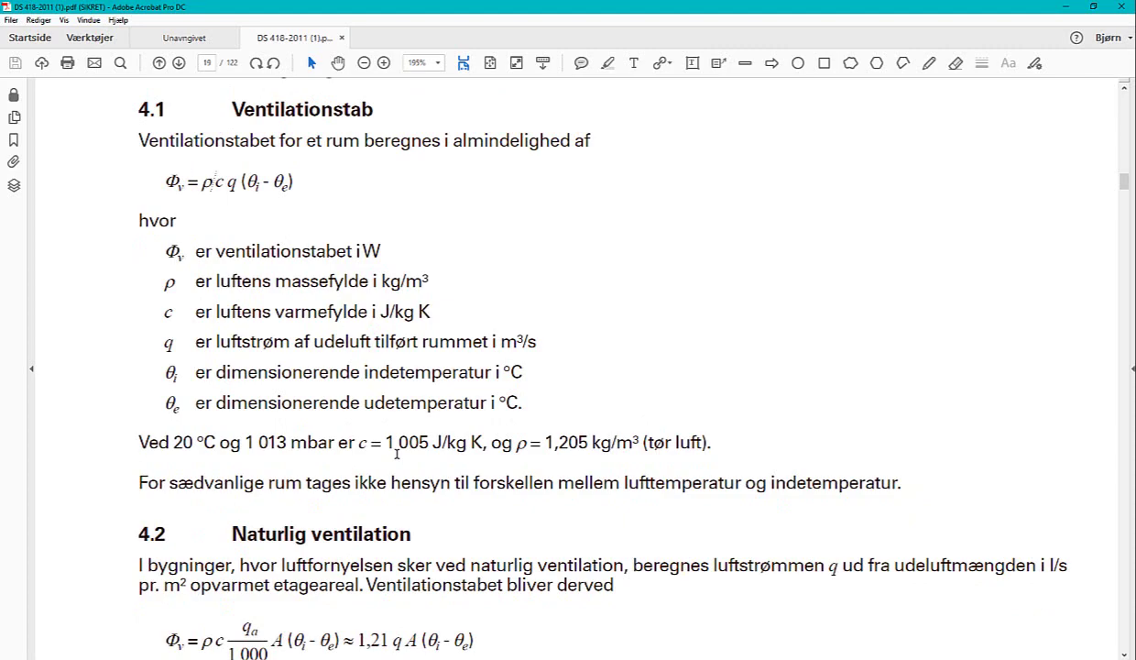
pyautogui.hotkey('alt', 'Tab')
pyautogui.write('1')
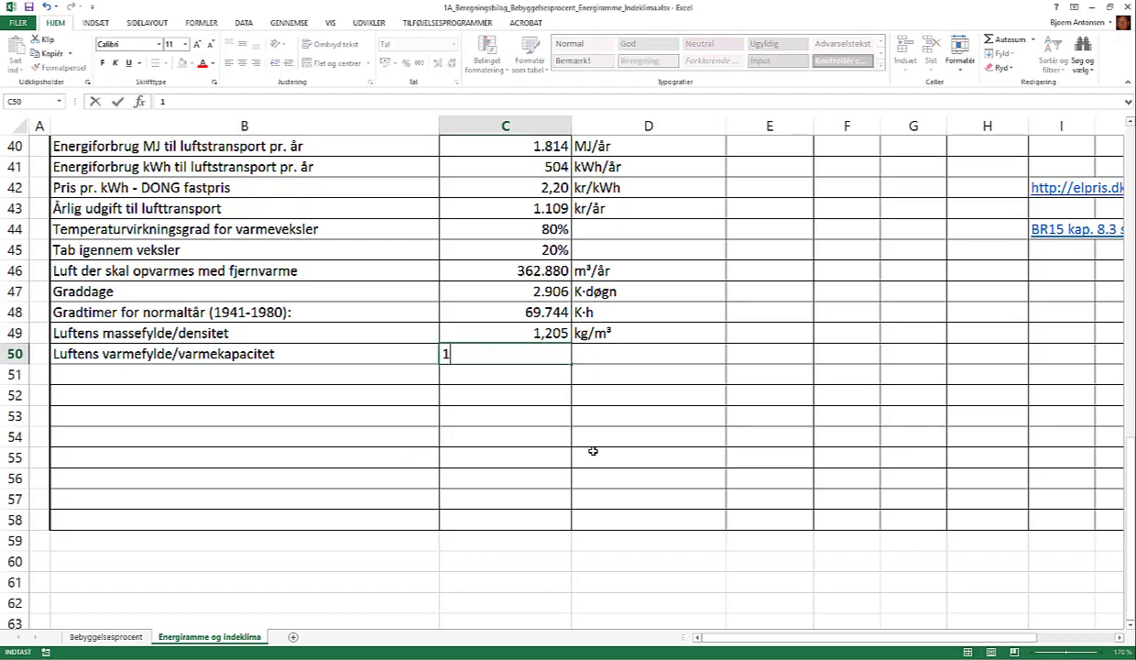
pyautogui.press('Tab')
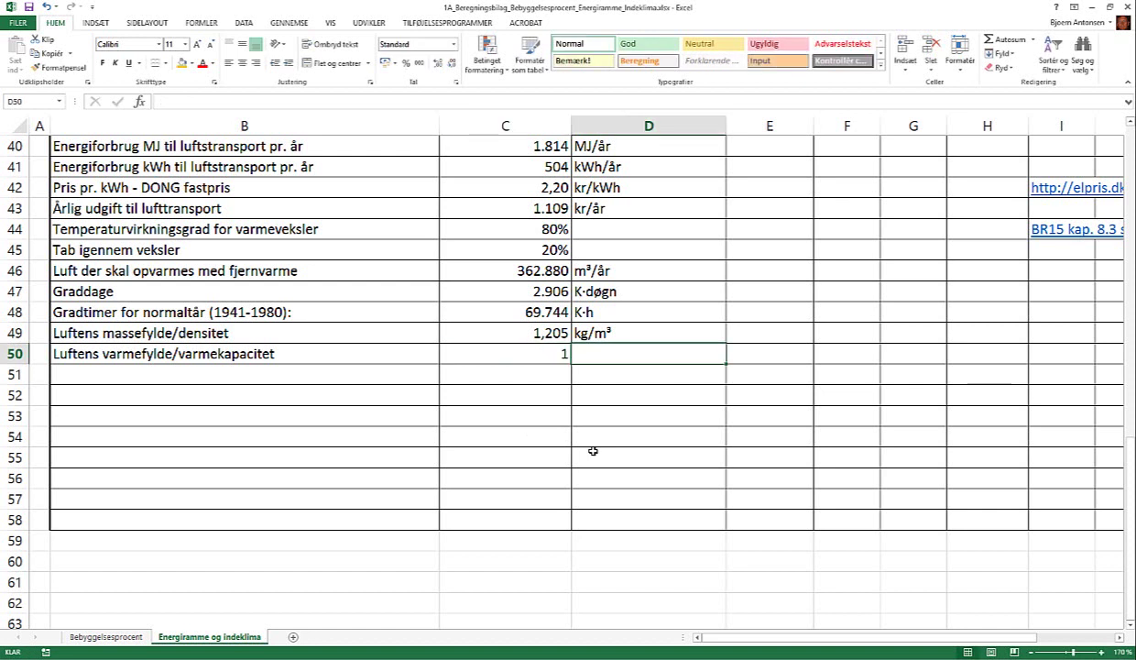
# - Enter the unit kJ/(kg·K) in D50, adding the missing opening parenthesis
pyautogui.write('kJ')
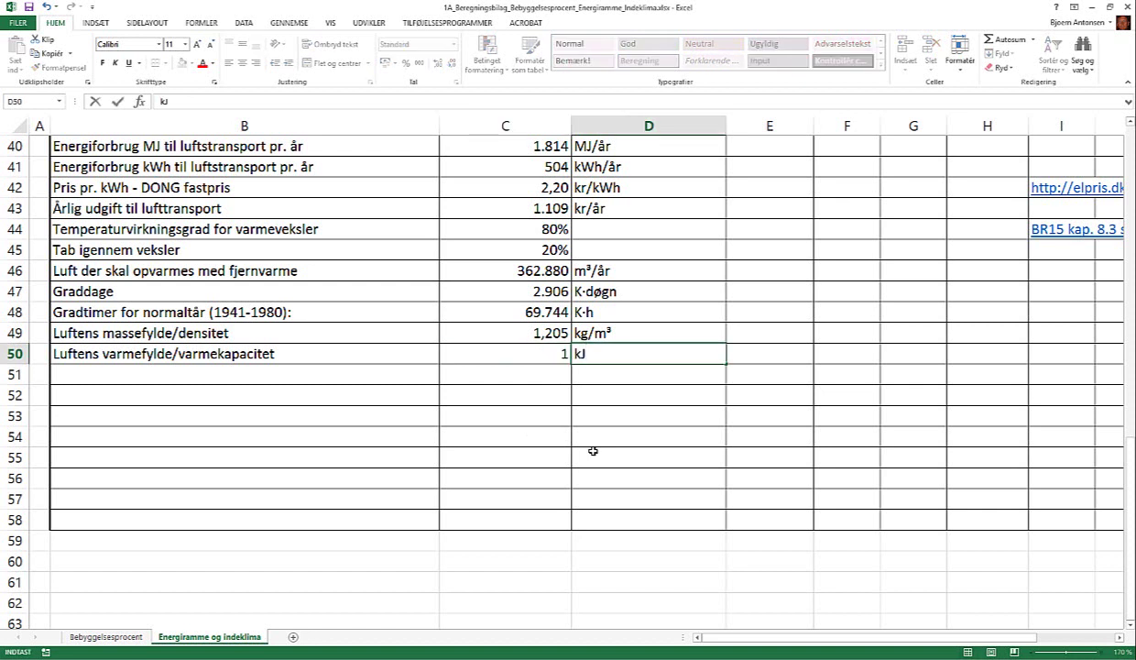
pyautogui.write('/kg')
pyautogui.write('·K)')
pyautogui.click(596, 356)
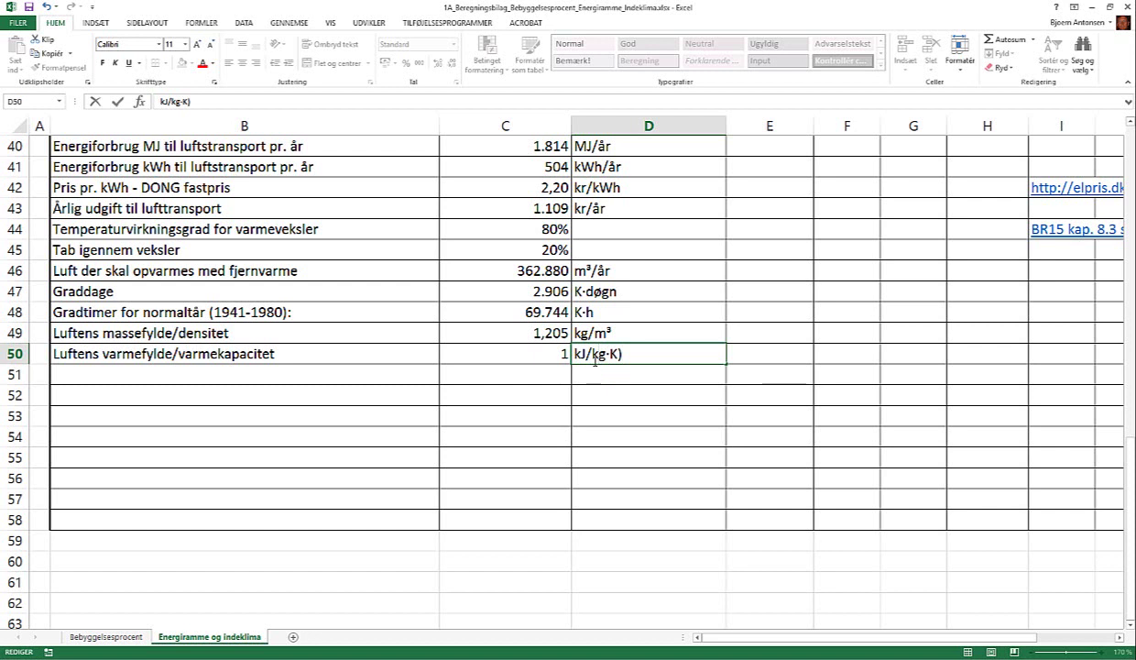
pyautogui.write('(')
pyautogui.press('Return')
pyautogui.press('Up')
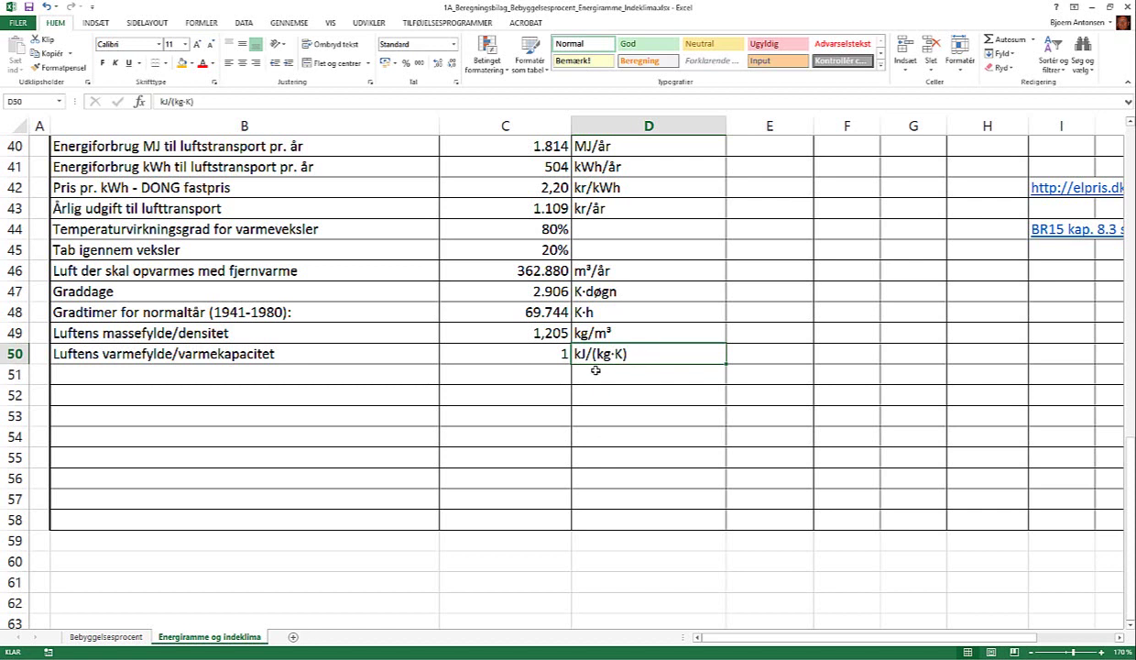
pyautogui.click(534, 354)
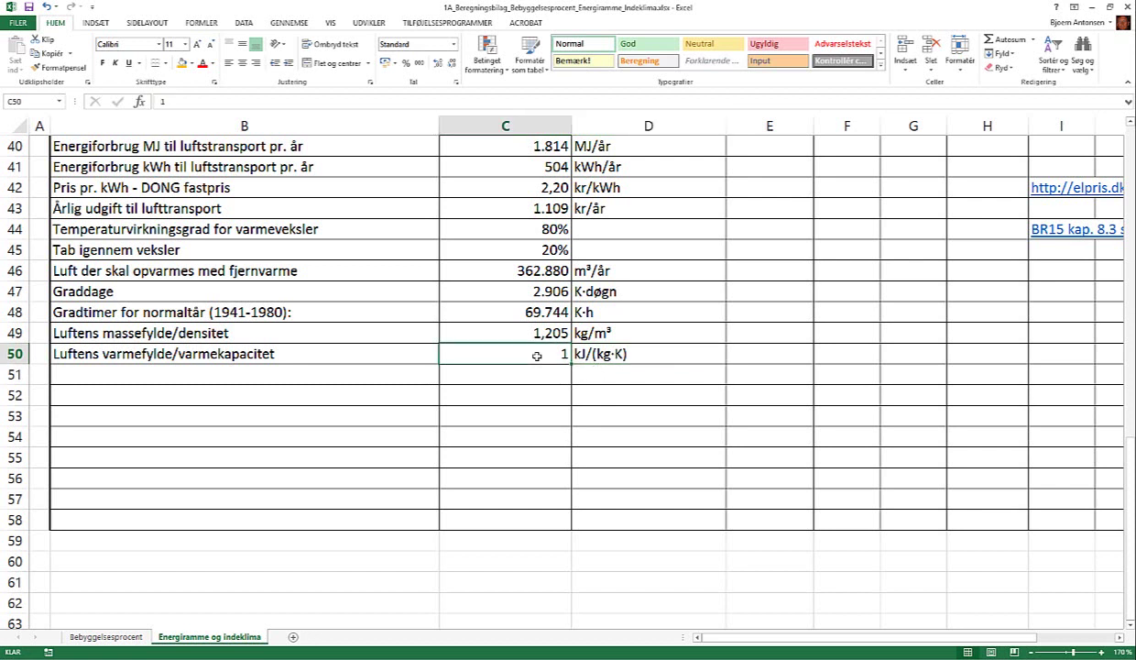
# - Display C50 as 1,0 with one decimal and compare it against DS 418 page 19
pyautogui.click(438, 64)
pyautogui.hotkey('alt', 'Tab')
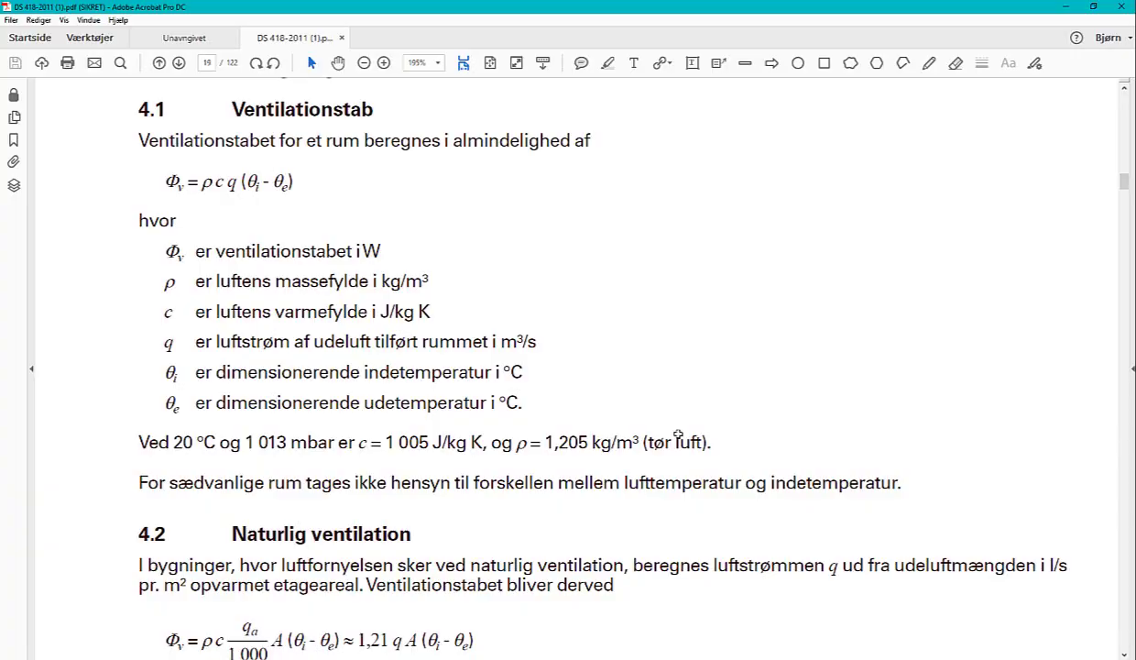
pyautogui.hotkey('alt', 'Tab')
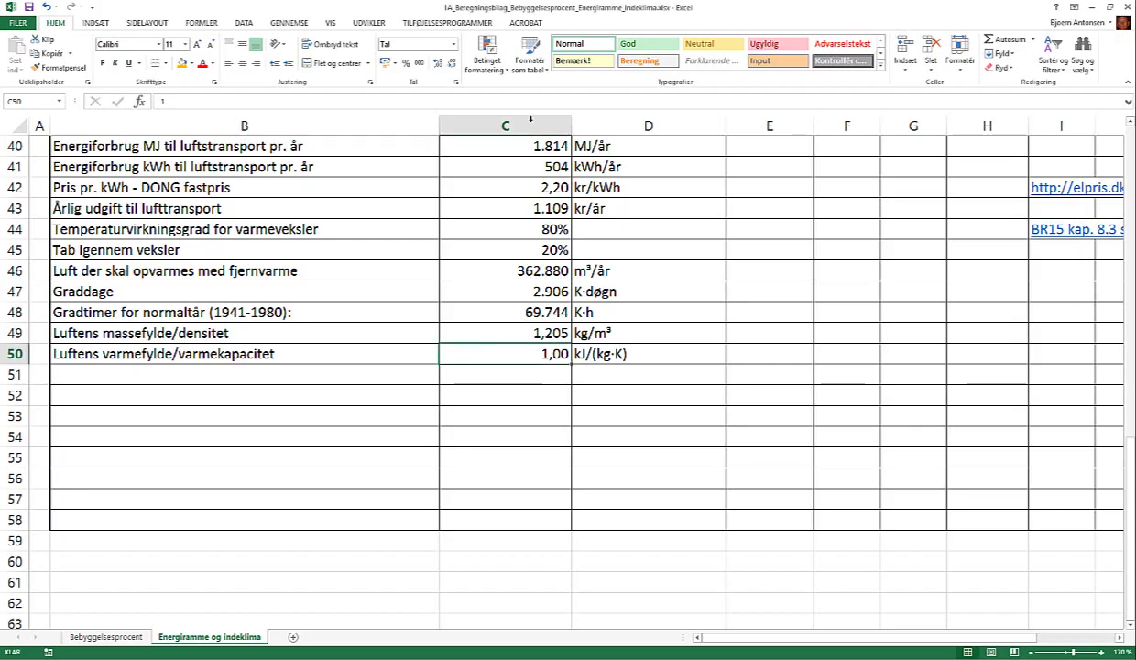
pyautogui.click(663, 437)
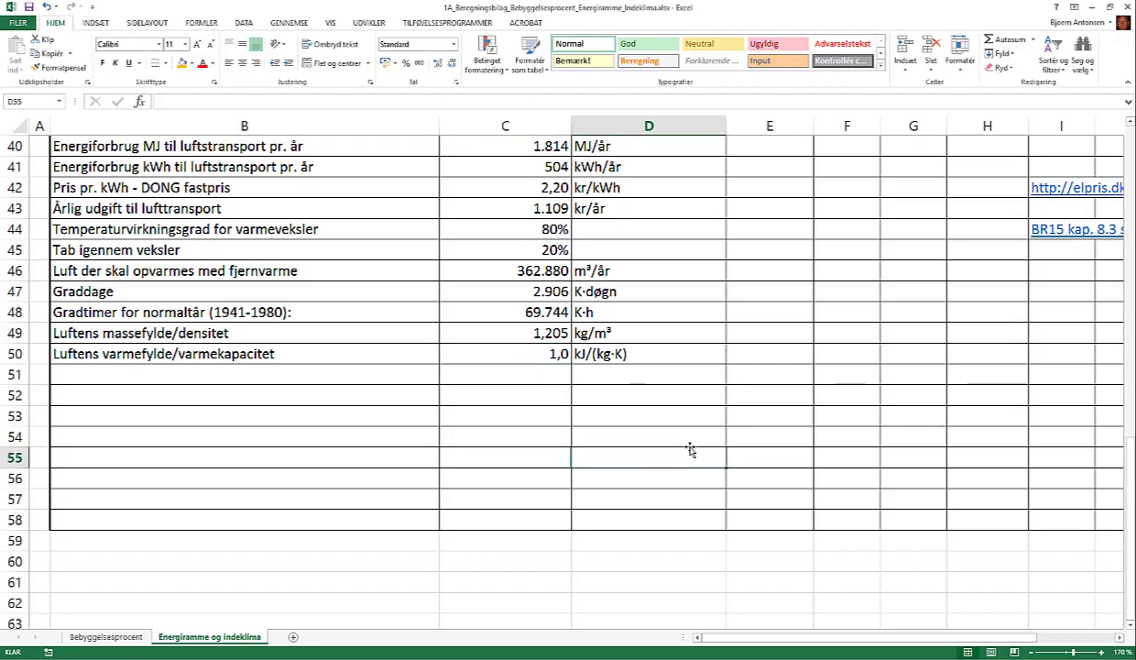
pyautogui.hotkey('alt', 'Tab')
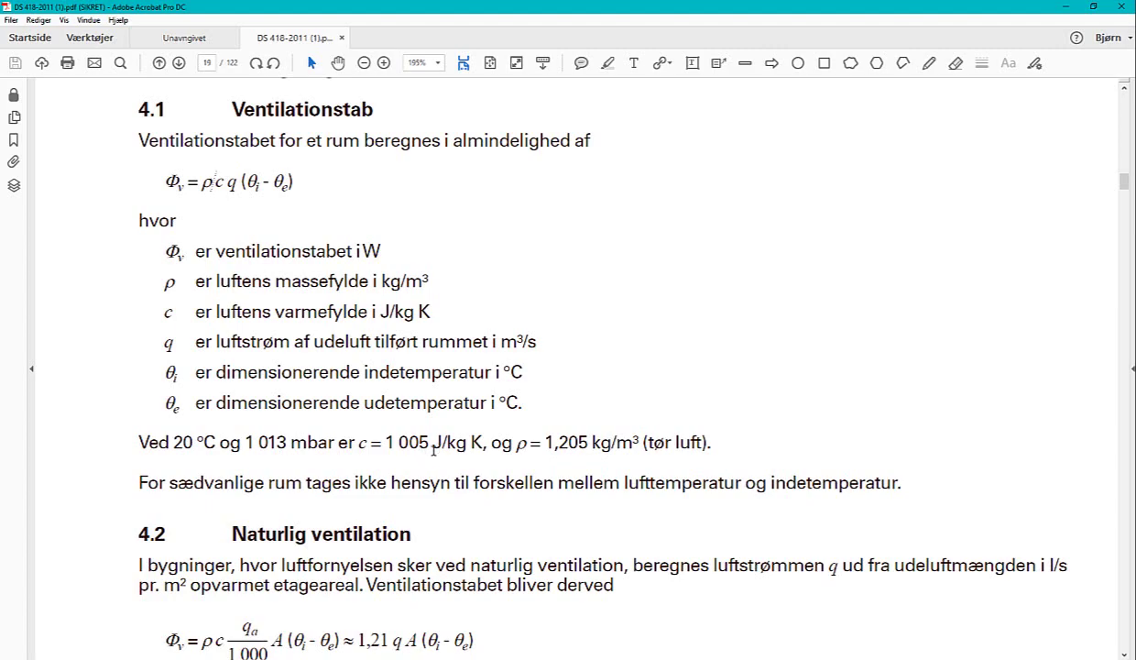
pyautogui.hotkey('alt', 'Tab')
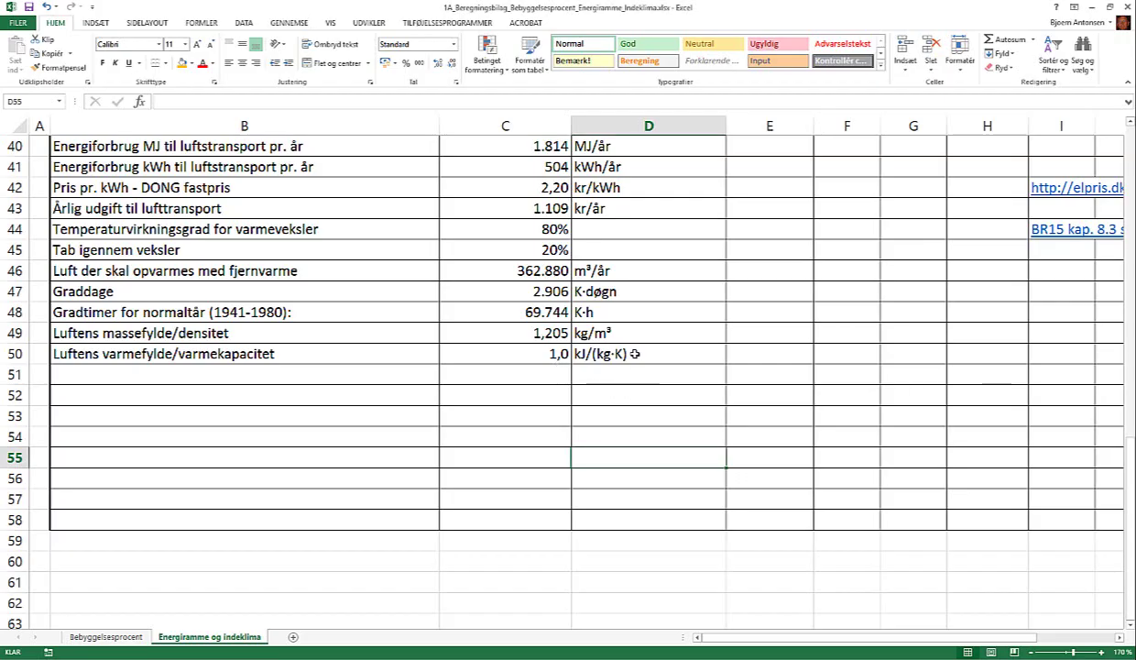
pyautogui.hotkey('alt', 'Tab')
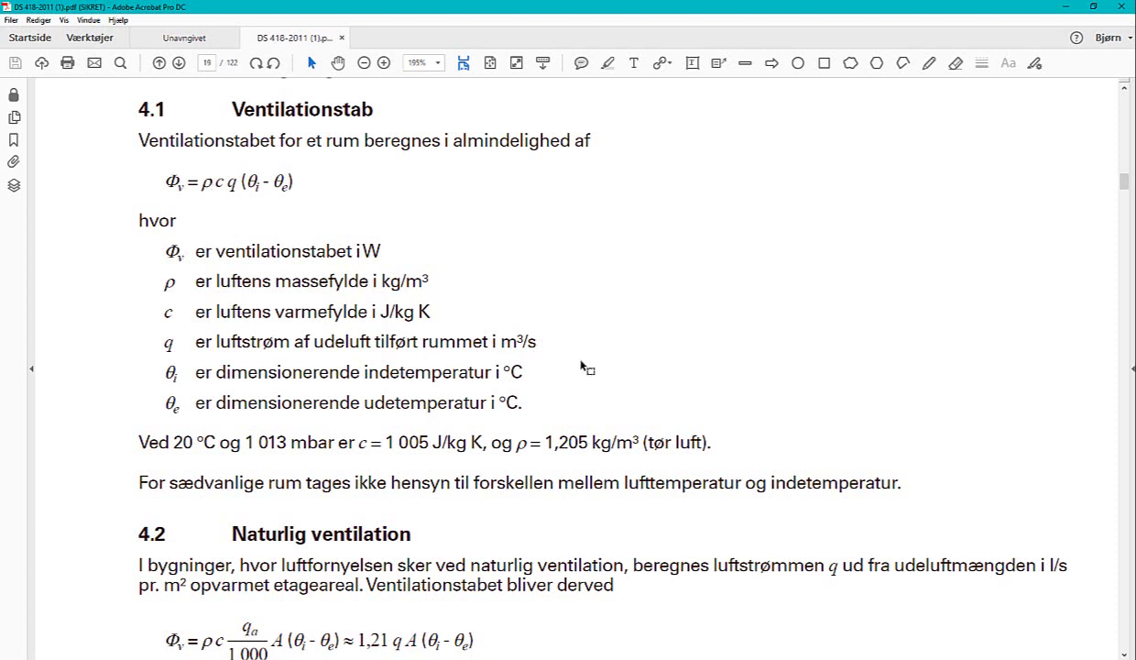
pyautogui.hotkey('alt', 'Tab')
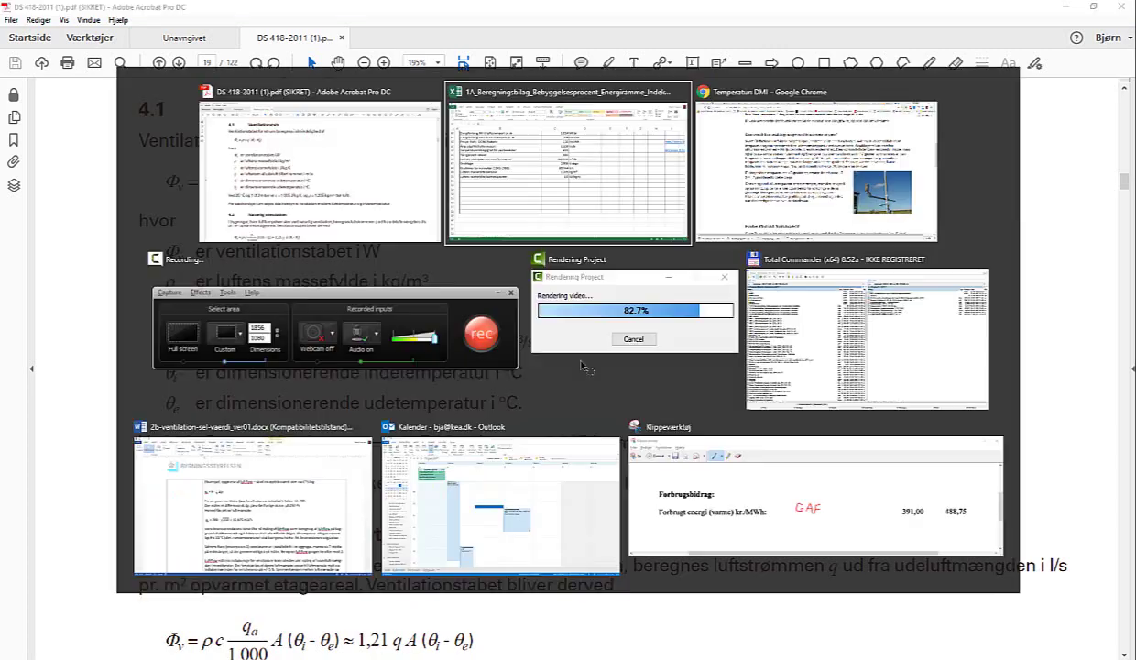
pyautogui.scroll(1, 628, 386)
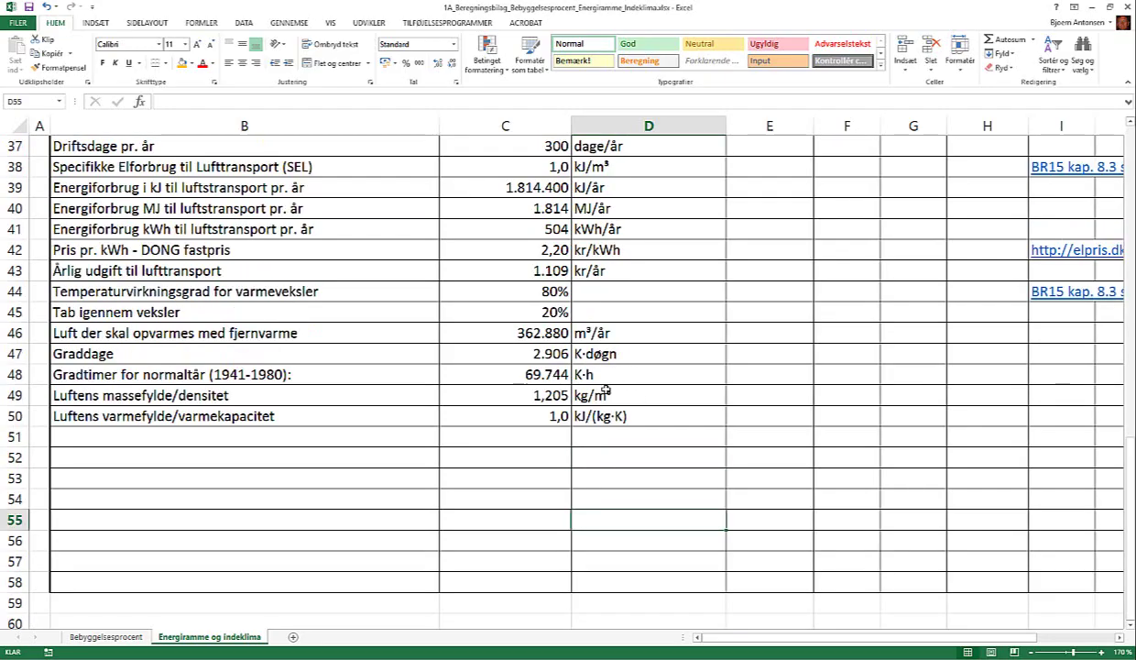
pyautogui.scroll(1, 606, 374)
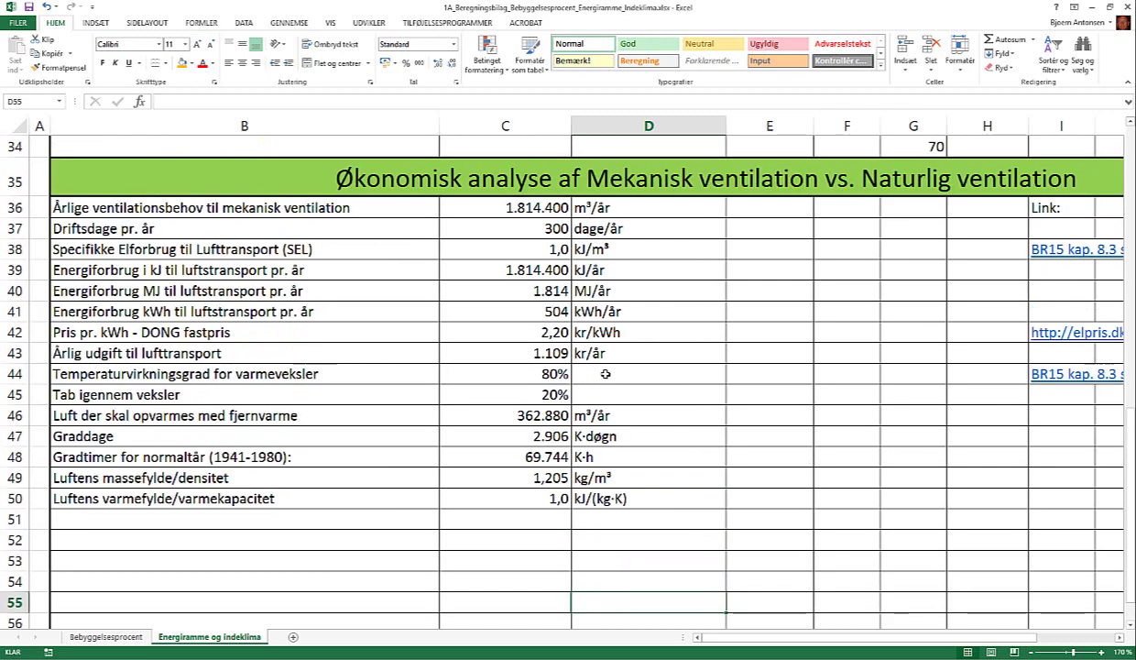
pyautogui.scroll(-1, 606, 374)
pyautogui.scroll(-1, 606, 374)
pyautogui.scroll(2, 604, 374)
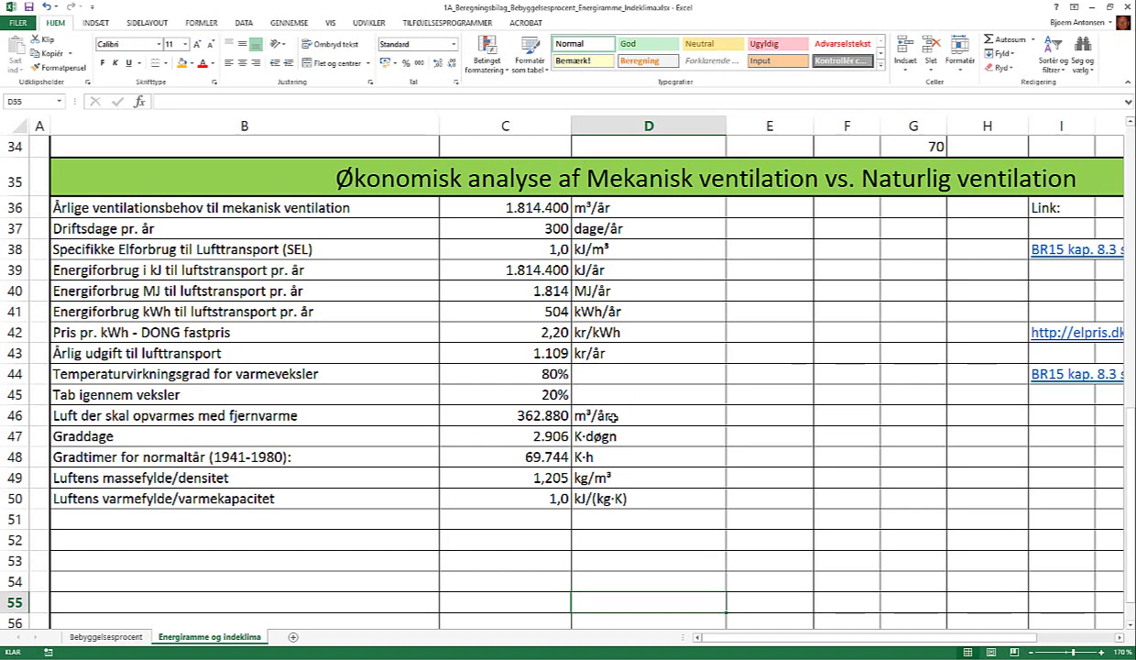
pyautogui.scroll(4, 541, 438)
pyautogui.scroll(1, 543, 443)
pyautogui.scroll(-4, 544, 442)
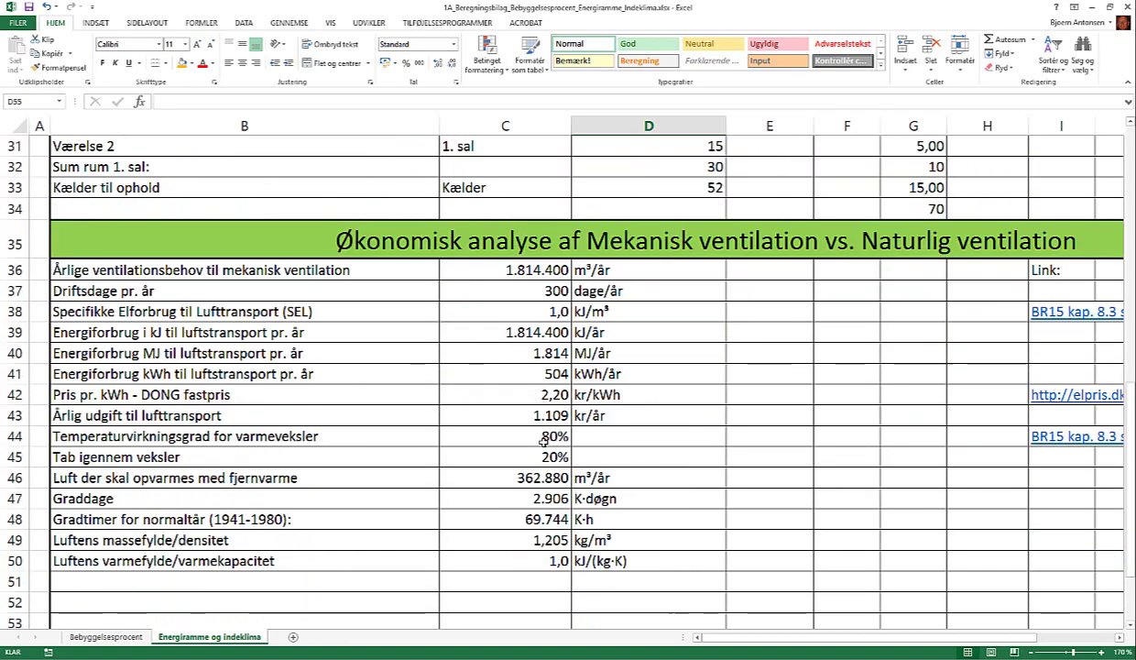
pyautogui.scroll(3, 549, 436)
pyautogui.scroll(1, 559, 376)
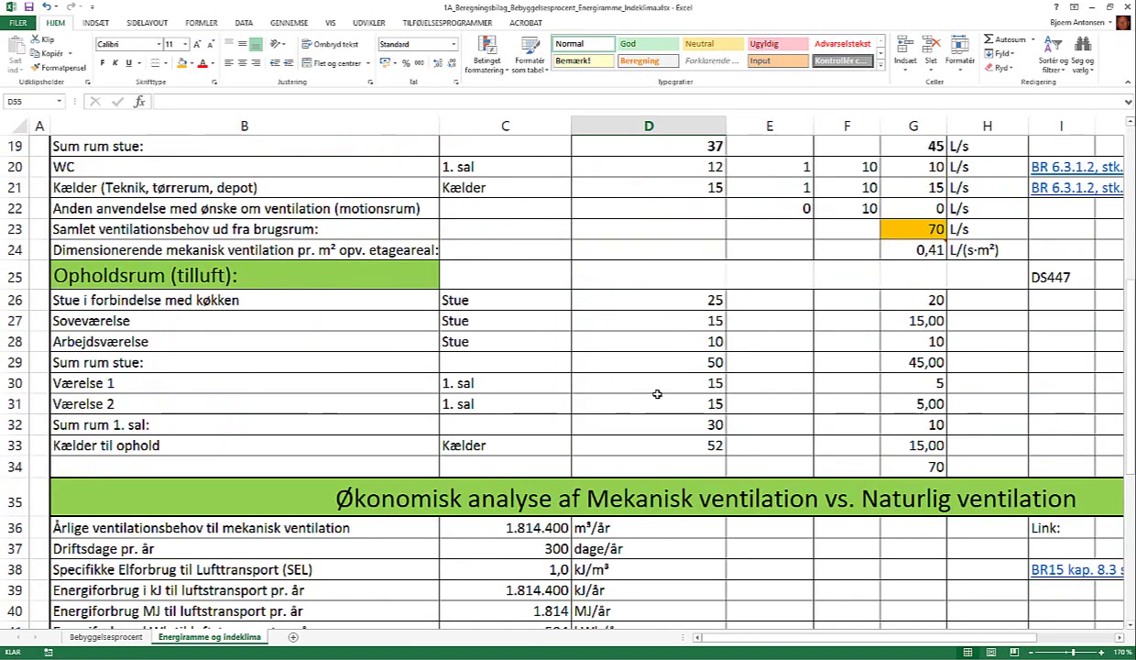
pyautogui.scroll(3, 652, 330)
pyautogui.scroll(-2, 654, 326)
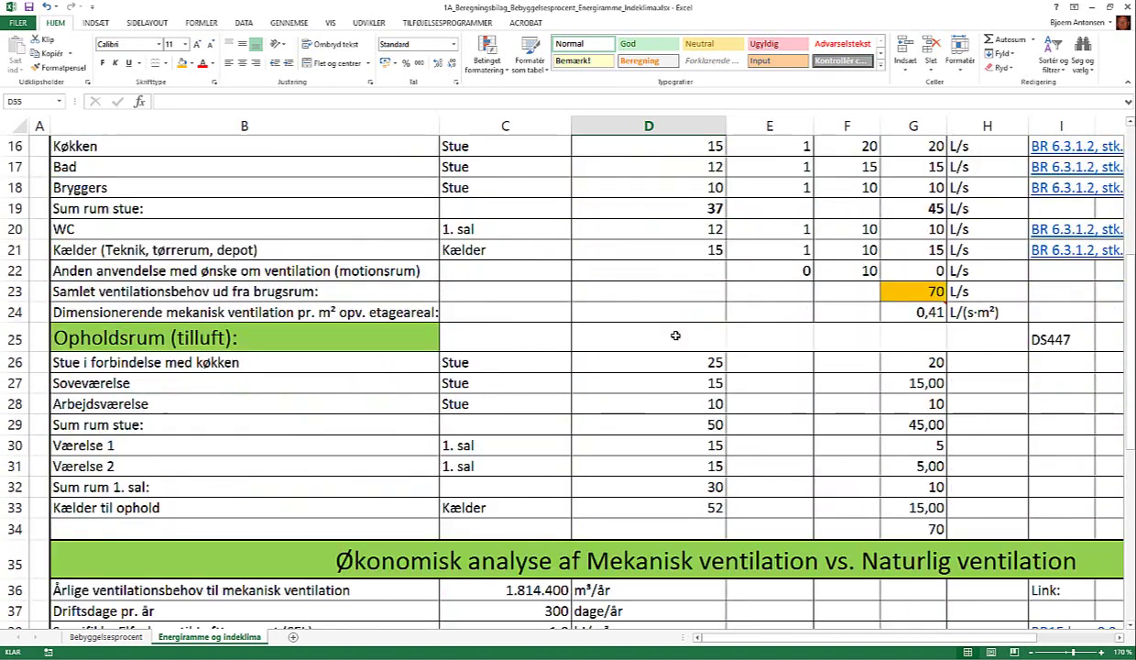
pyautogui.scroll(-3, 748, 439)
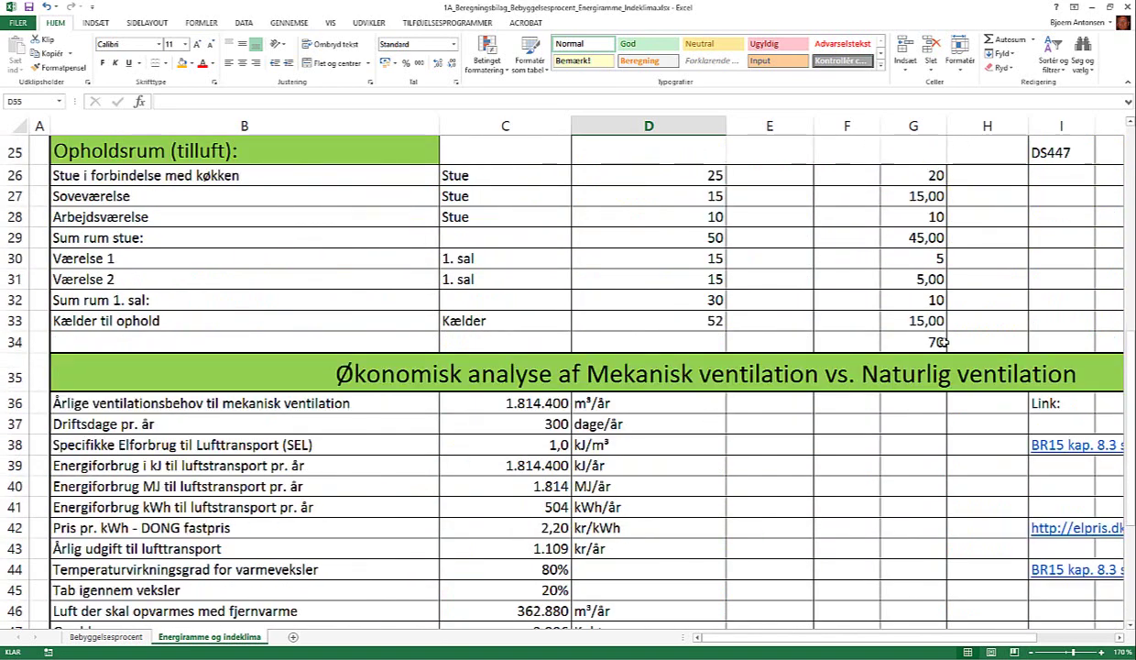
pyautogui.click(912, 341)
pyautogui.scroll(4, 830, 373)
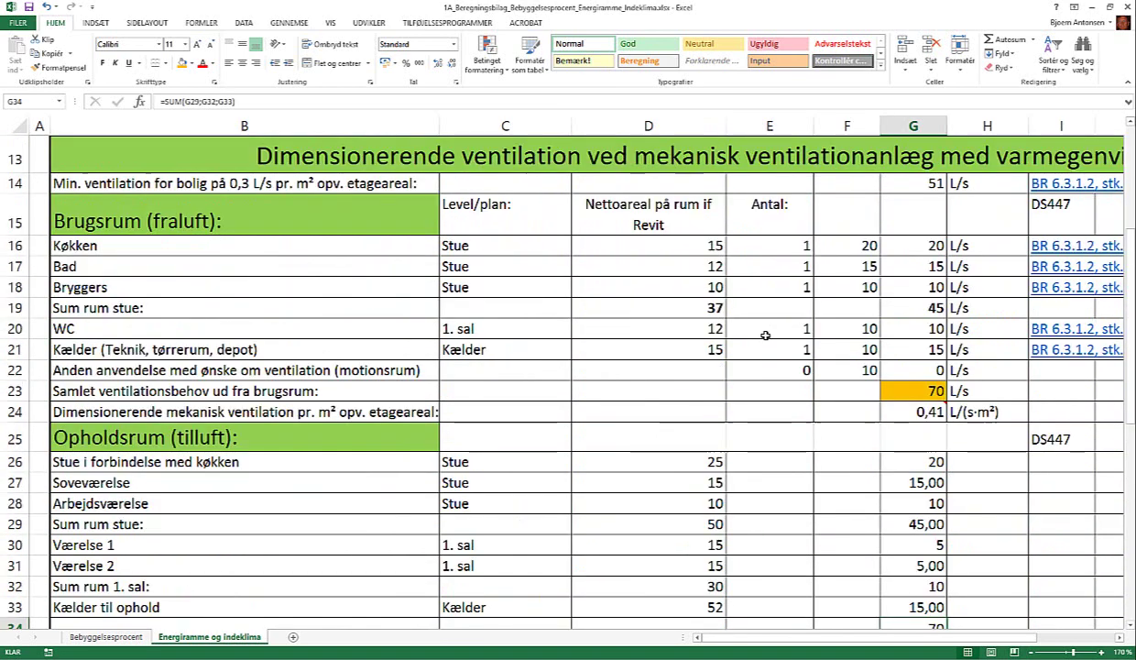
pyautogui.click(908, 376)
pyautogui.scroll(-1, 649, 442)
pyautogui.scroll(-7, 649, 441)
pyautogui.scroll(-2, 644, 434)
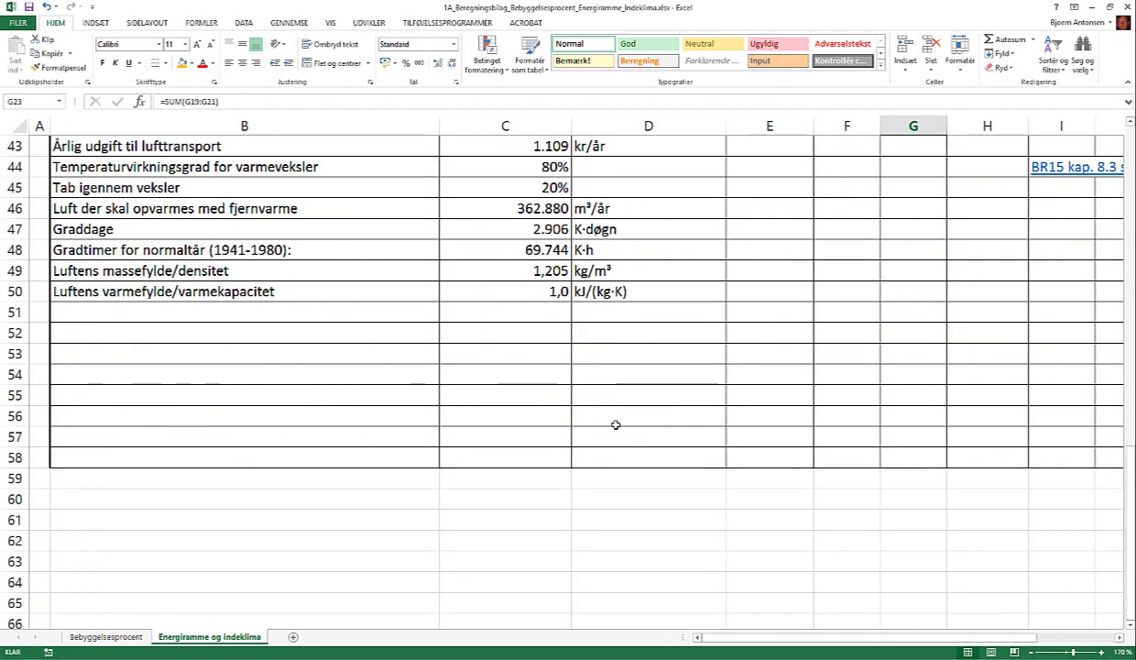
pyautogui.click(232, 313)
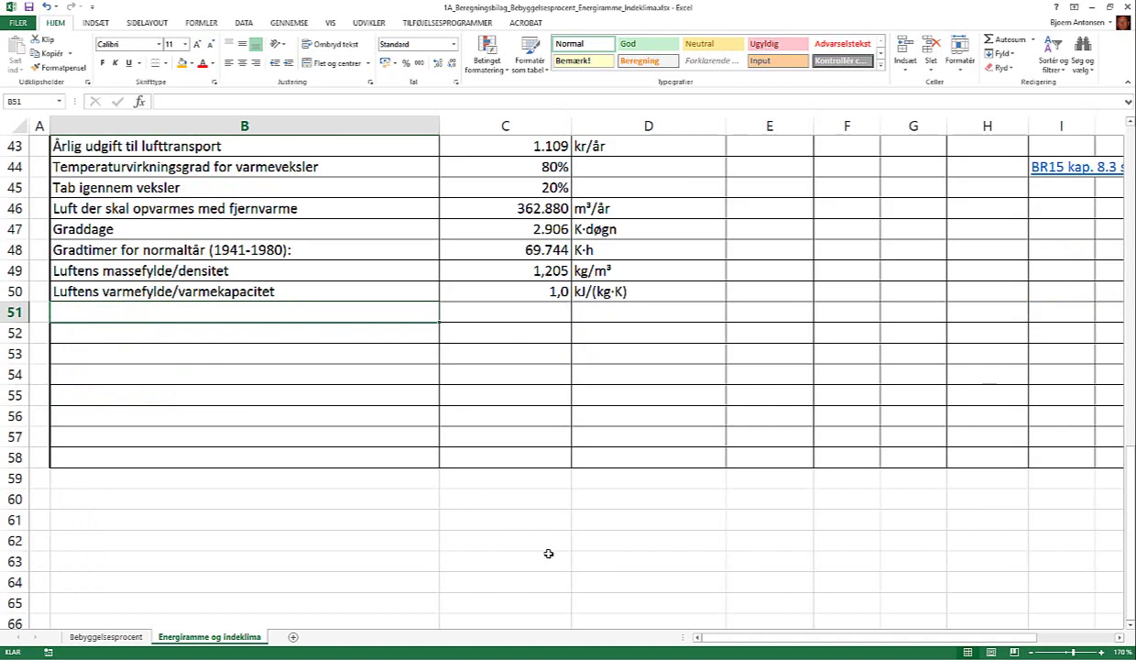
pyautogui.hotkey('alt', 'Tab')
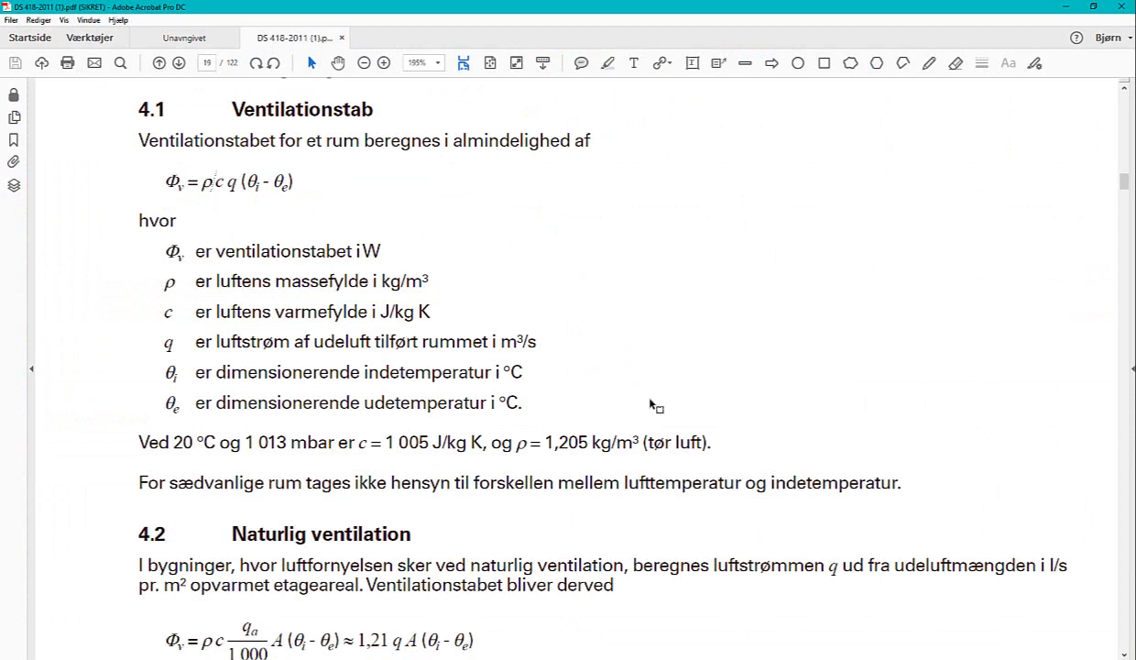
# - Glance at the Excel workbook, then return to the DS 418 section 4.1 ventilation-loss page
pyautogui.hotkey('alt', 'Tab')
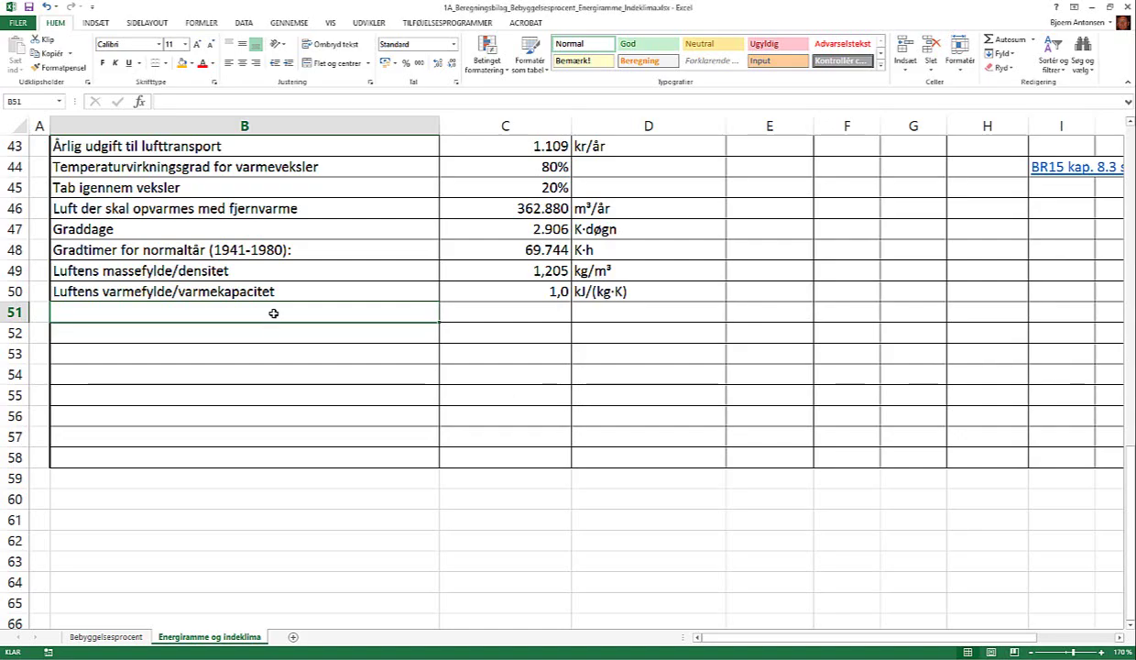
pyautogui.hotkey('alt', 'Tab')
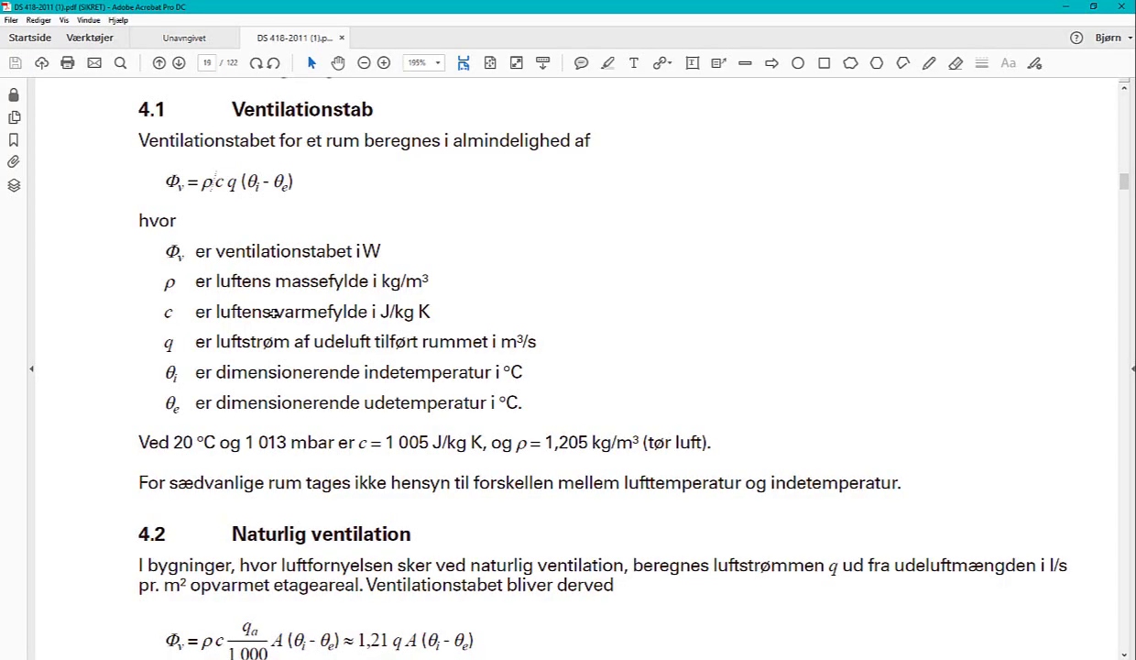
# - Label row 51 'Luftstrøm i m³/s' in the Excel sheet
pyautogui.hotkey('alt', 'Tab')
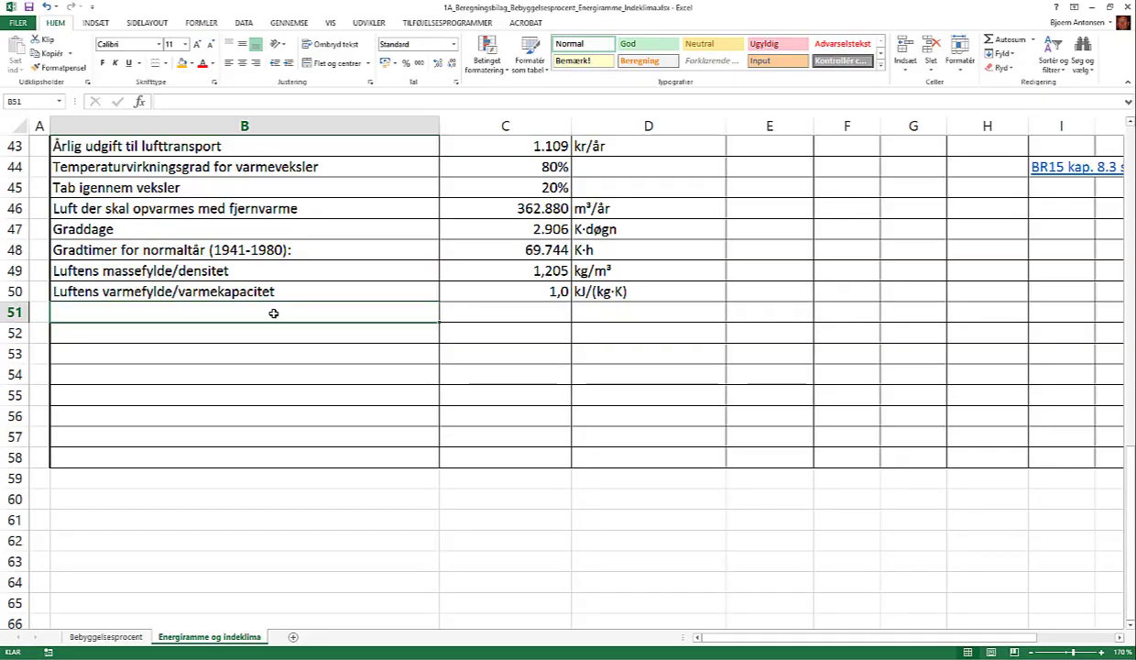
pyautogui.write('Luftstr')
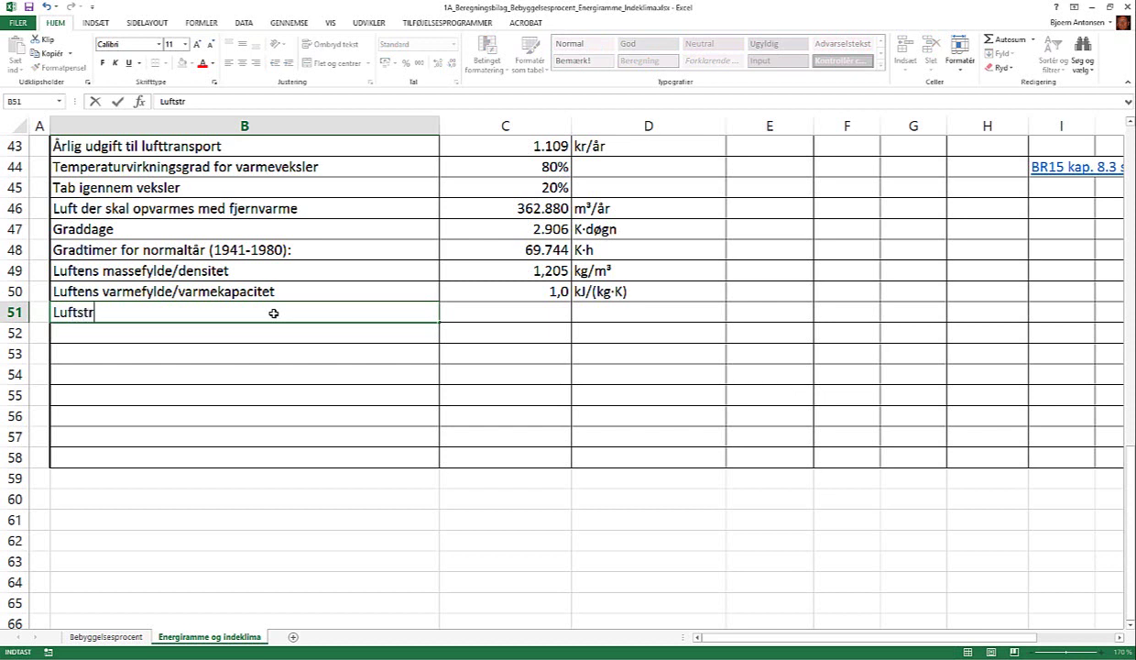
pyautogui.write('øm')
pyautogui.write(' i')
pyautogui.write(' m')
pyautogui.write('³')
pyautogui.write('/s')
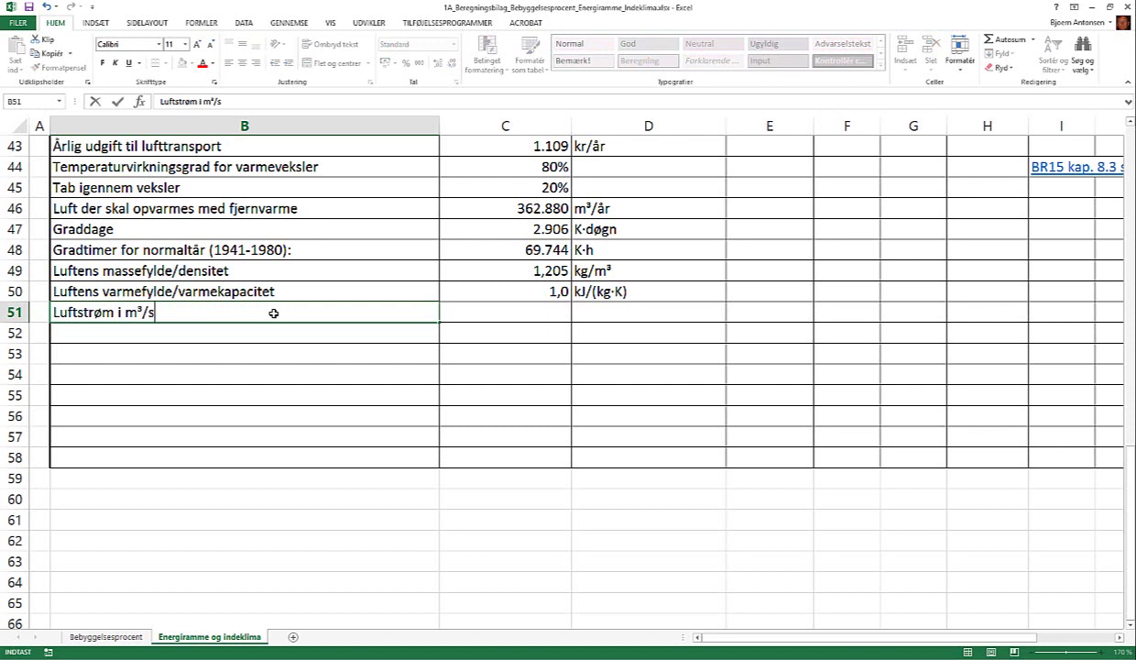
pyautogui.press('Tab')
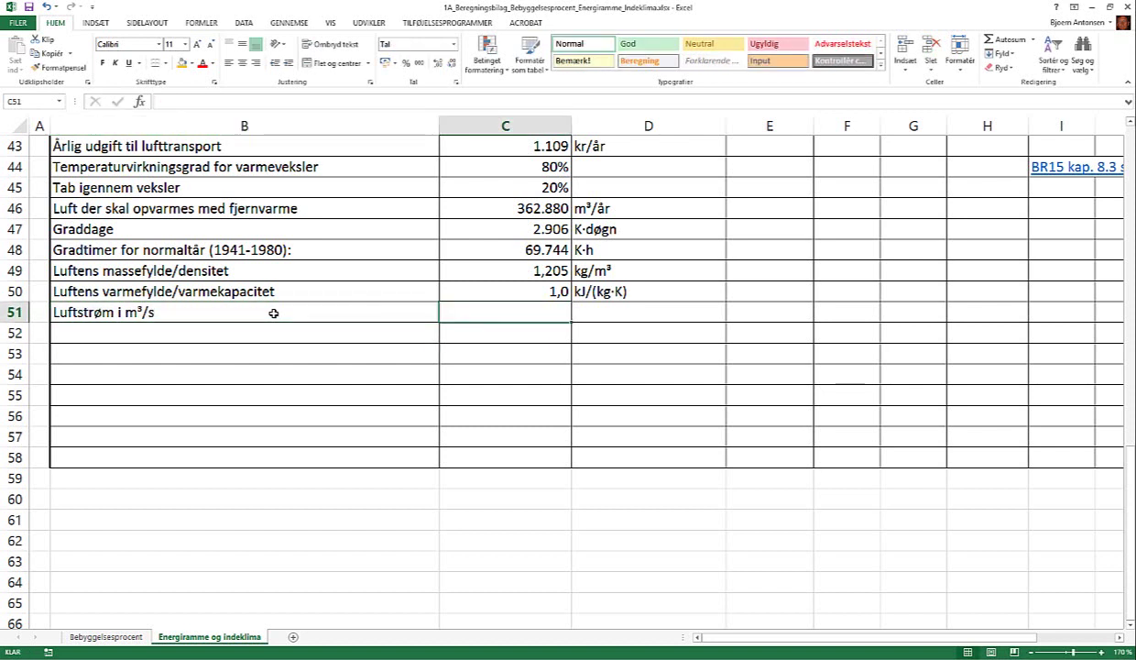
# - Enter =C46/(60*60*24*C37) in C51 to convert the yearly air volume to m³/s
pyautogui.write('=')
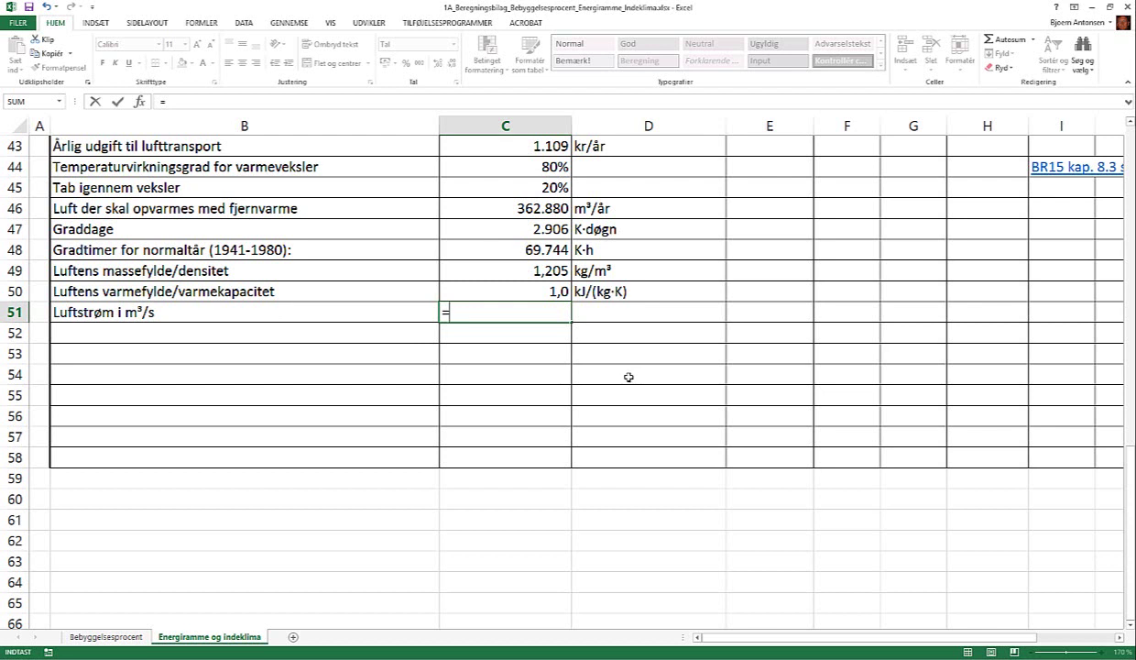
pyautogui.scroll(1, 653, 364)
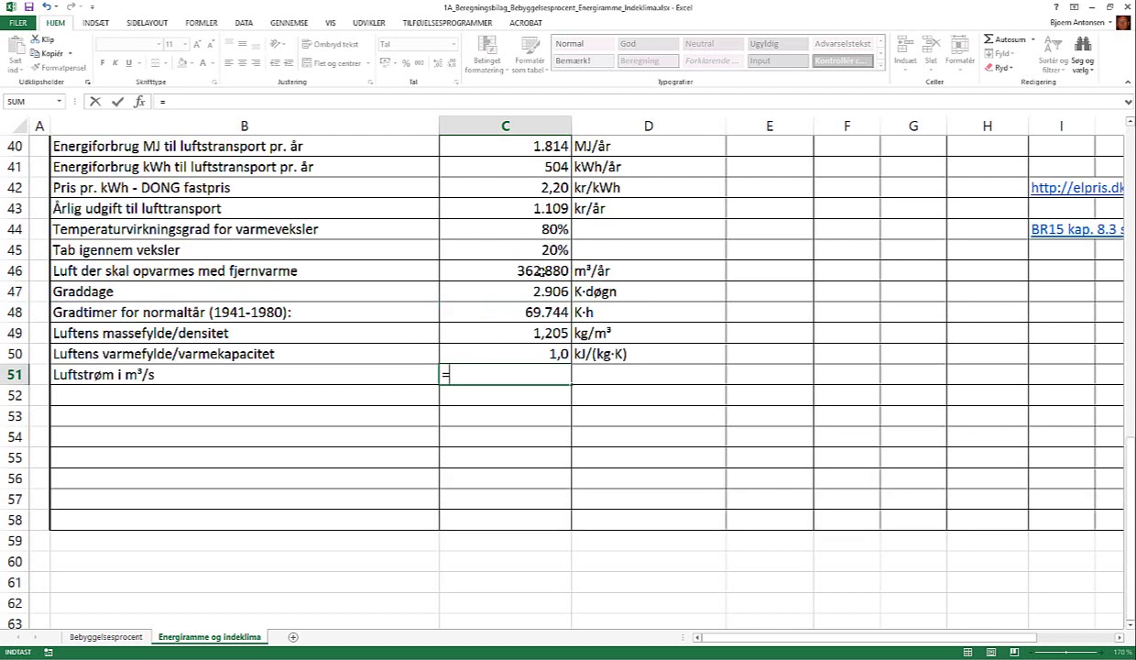
pyautogui.click(546, 270)
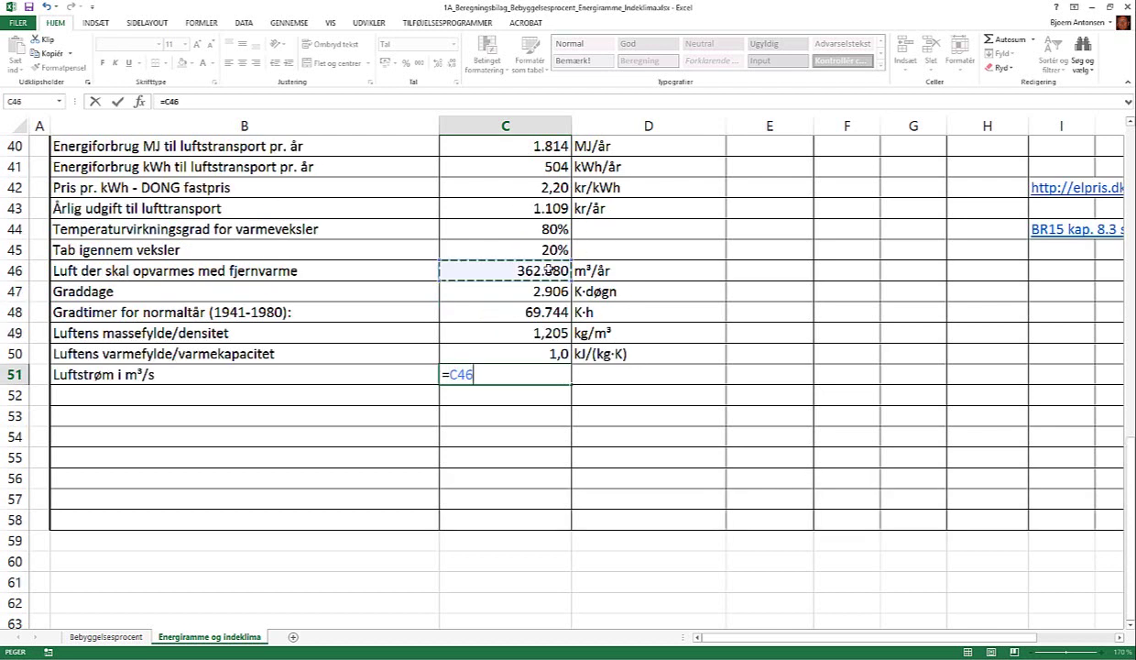
pyautogui.write('/')
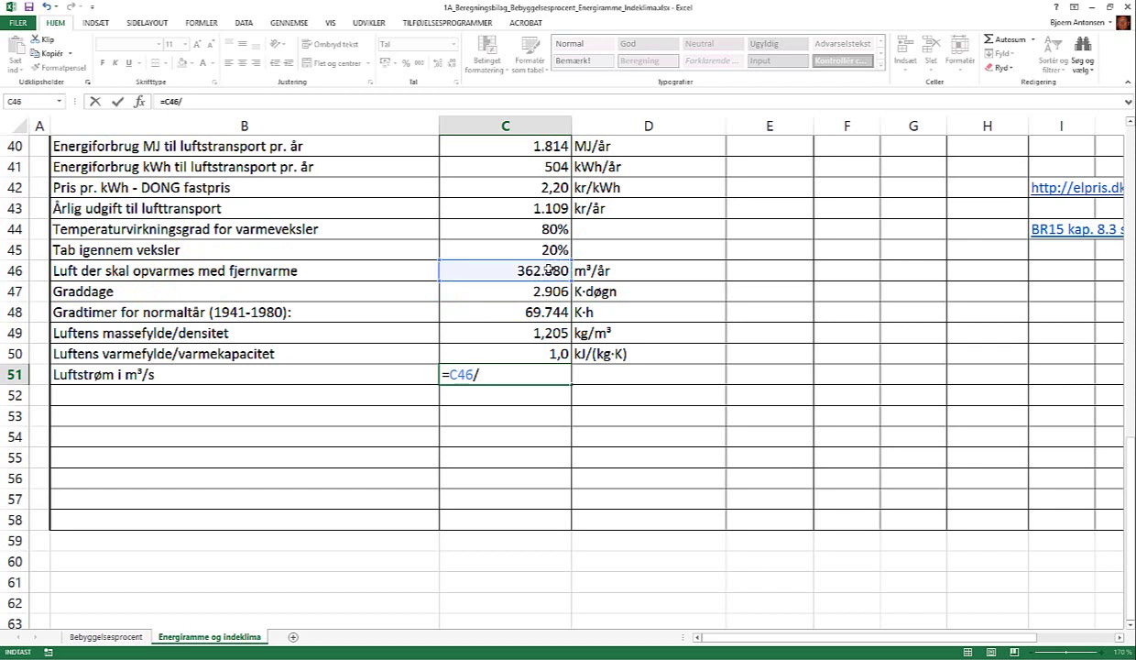
pyautogui.write('60')
pyautogui.click(479, 375)
pyautogui.write('(60')
pyautogui.write('*60*')
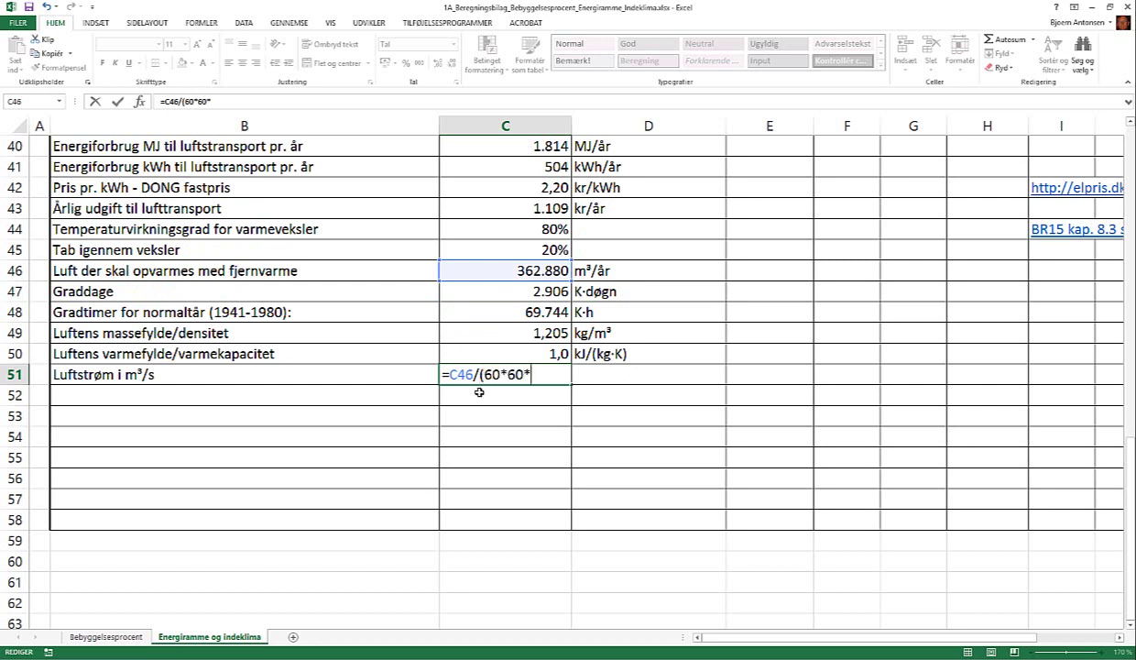
pyautogui.write('2')
pyautogui.write('4')
pyautogui.write('*')
pyautogui.scroll(1, 628, 415)
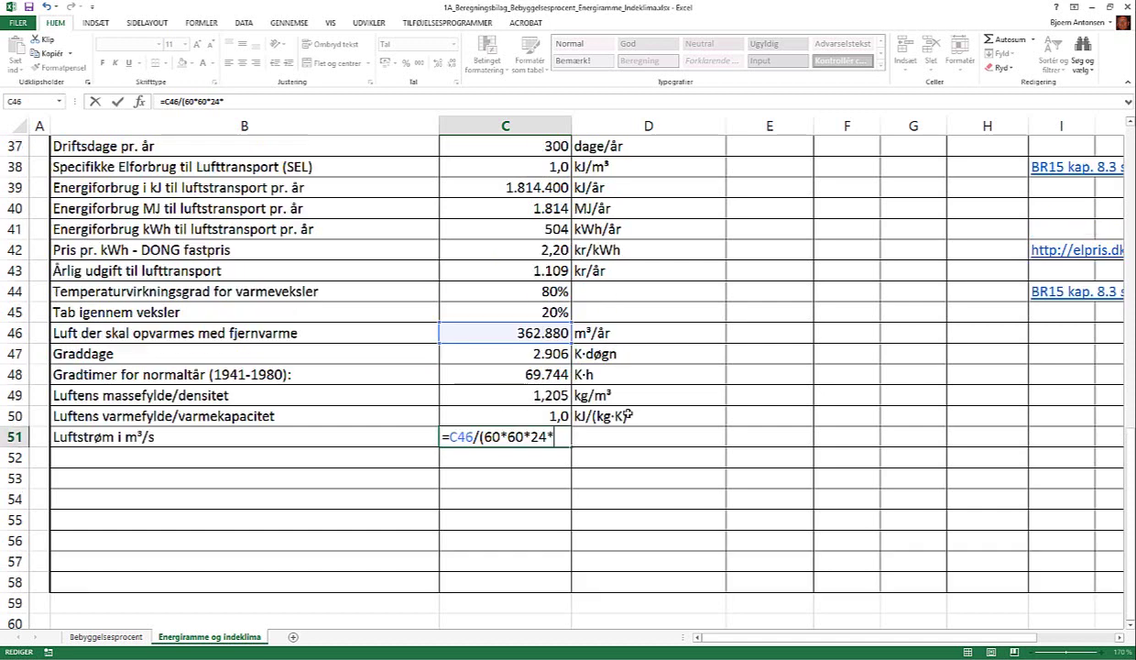
pyautogui.scroll(1, 629, 415)
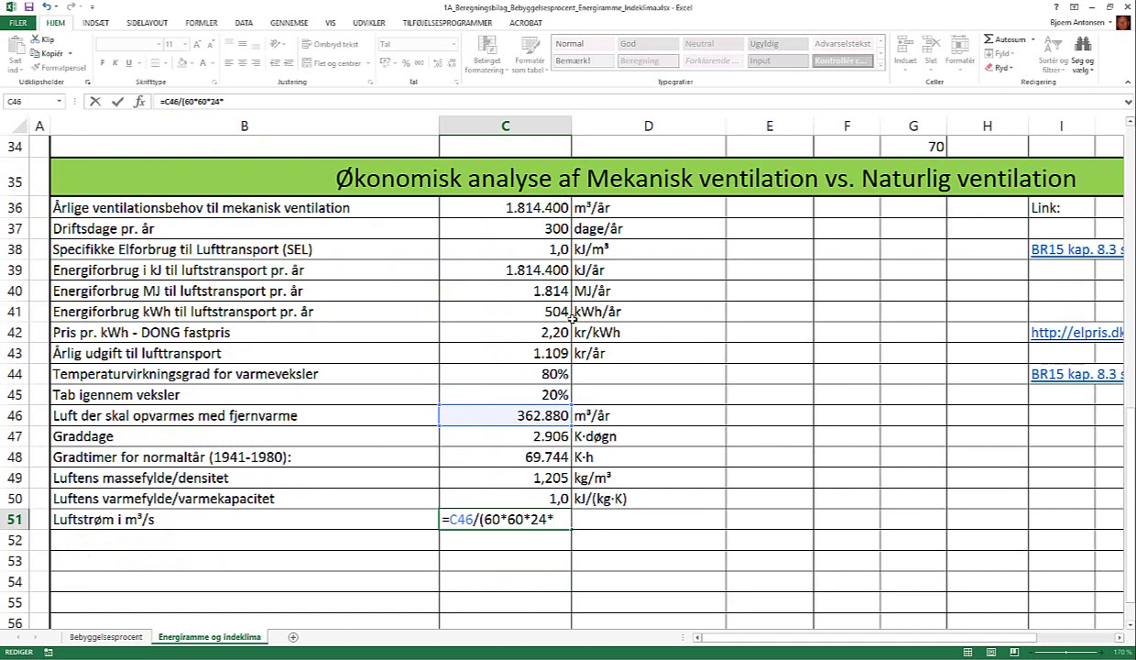
pyautogui.click(558, 229)
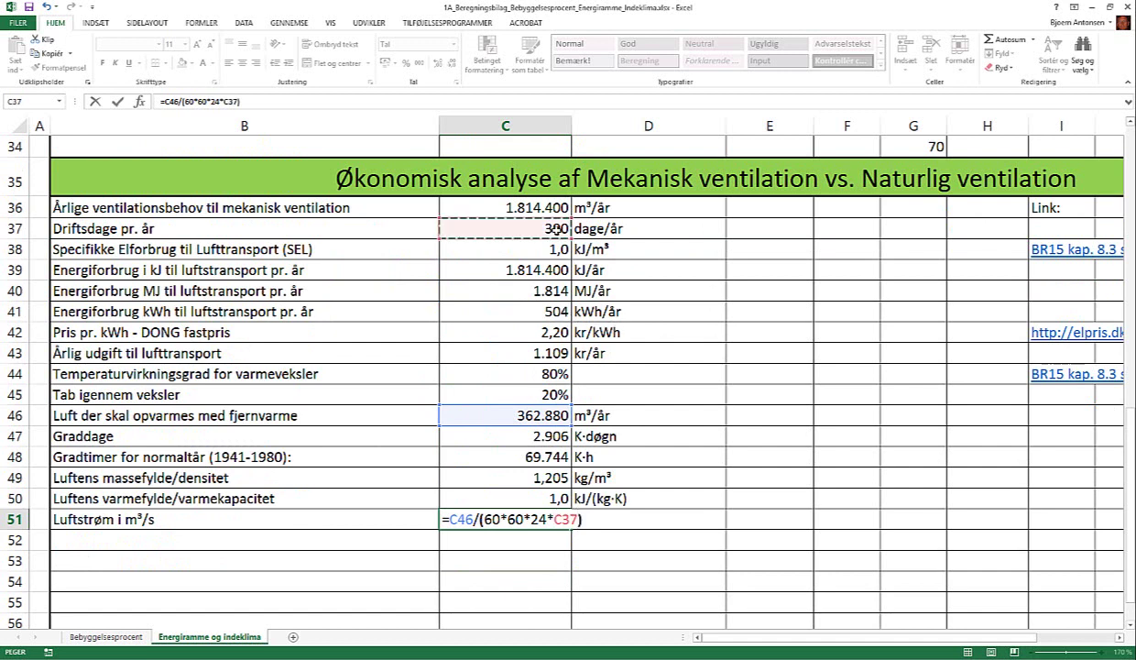
pyautogui.hotkey('ctrl', 'Return')
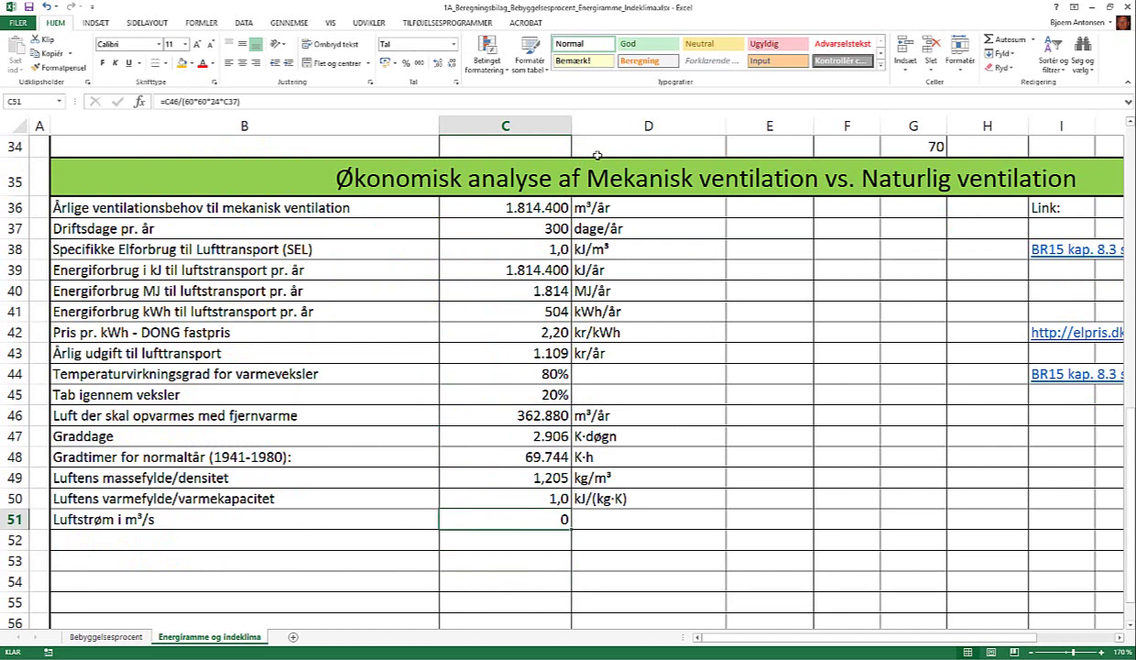
# - Show the airflow as 0,01400 with five decimals and add the unit m³/s in D51
pyautogui.click(437, 64)
pyautogui.click(437, 64)
pyautogui.click(437, 64)
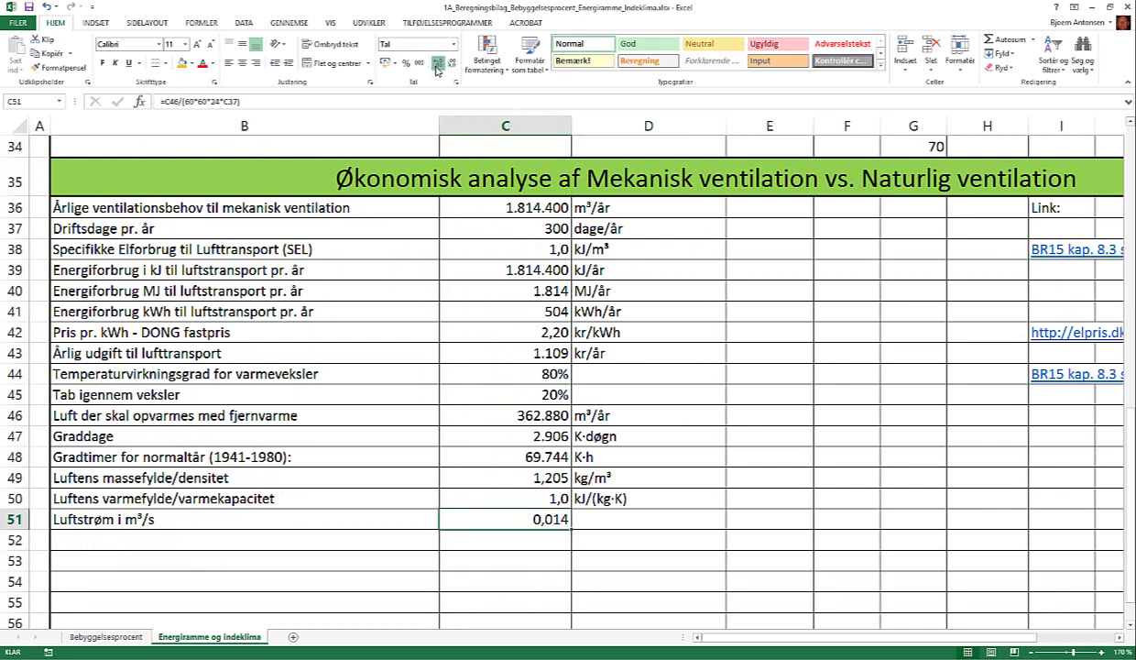
pyautogui.click(437, 65)
pyautogui.click(438, 65)
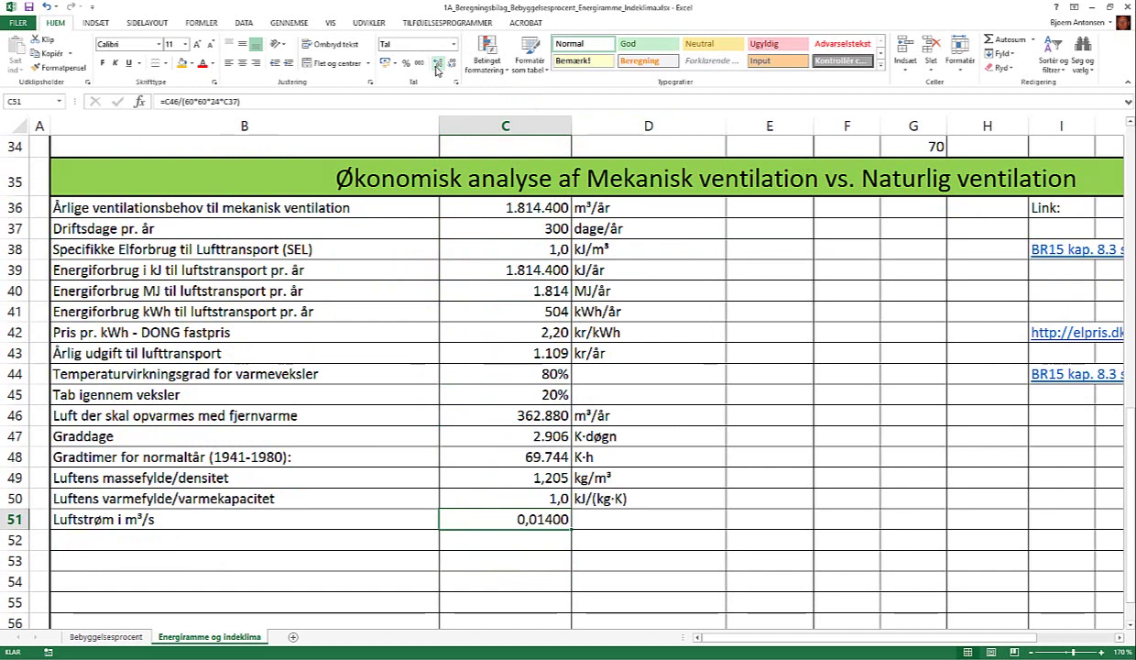
pyautogui.click(739, 497)
pyautogui.click(630, 519)
pyautogui.write('m')
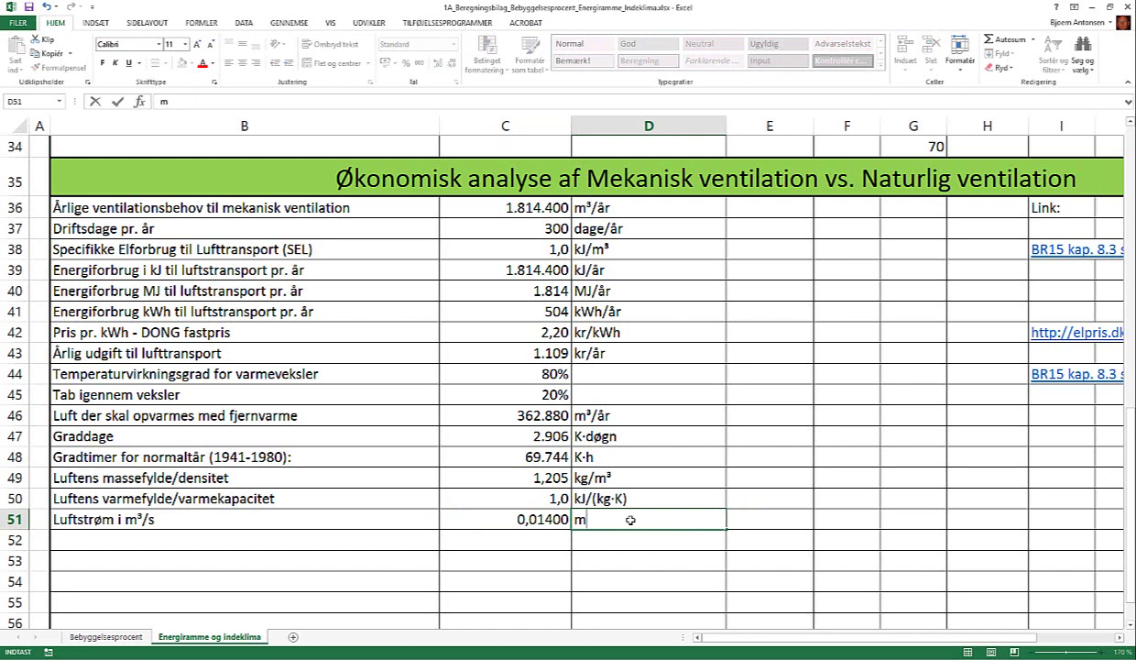
pyautogui.write('³/')
pyautogui.write('s')
pyautogui.press('Return')
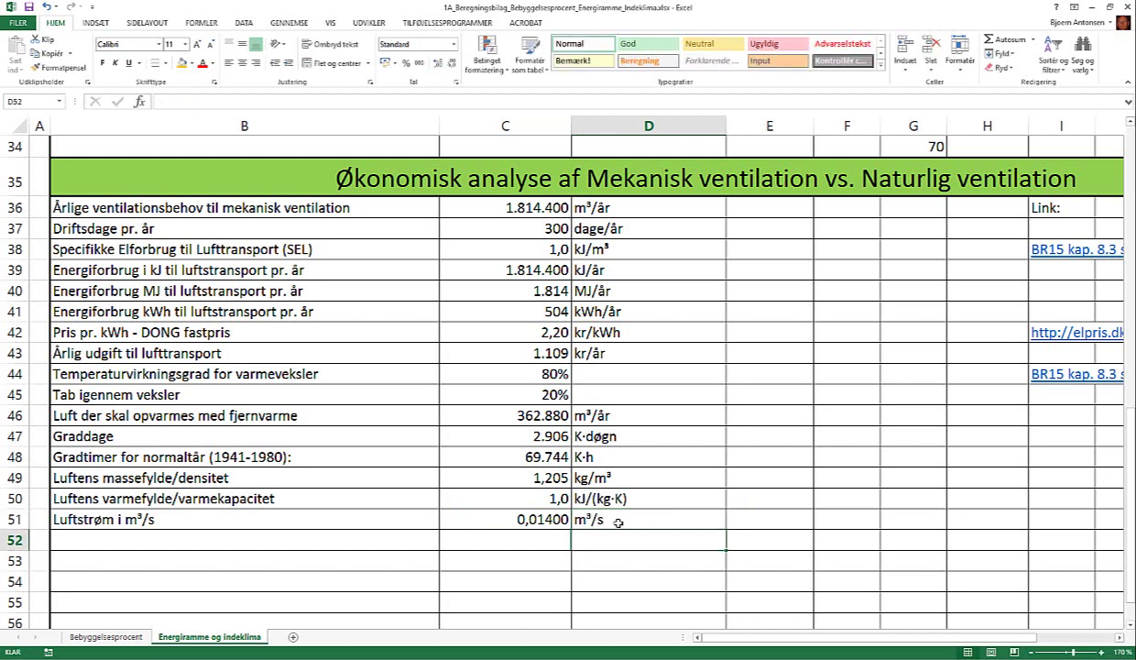
pyautogui.click(546, 519)
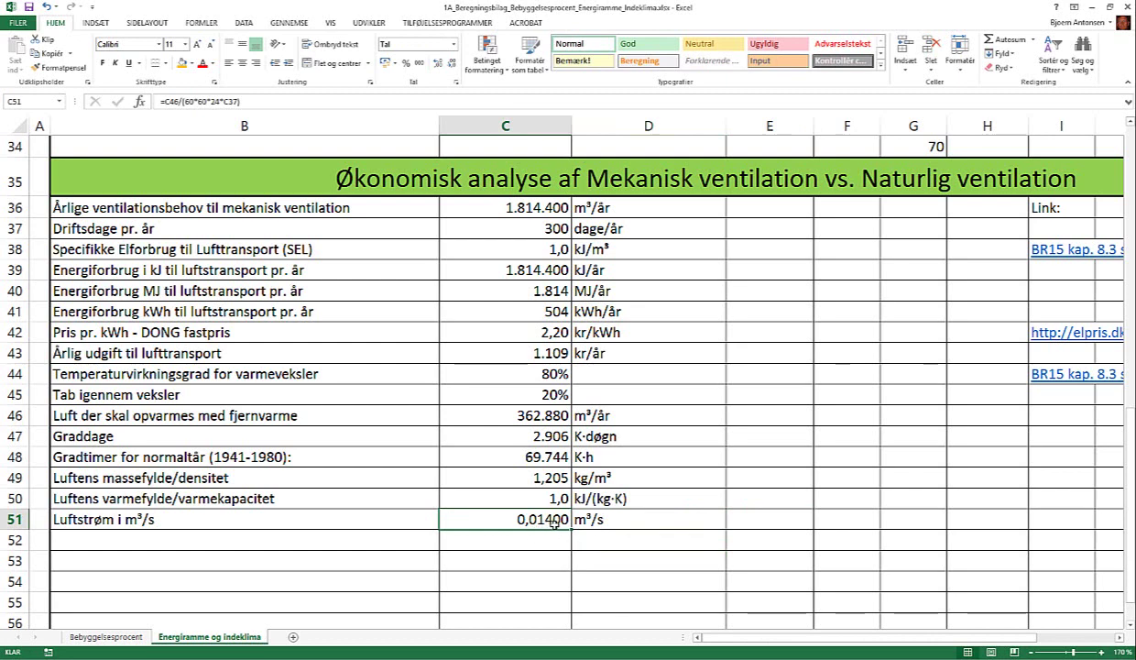
pyautogui.scroll(3, 556, 521)
pyautogui.scroll(1, 557, 520)
pyautogui.scroll(2, 824, 514)
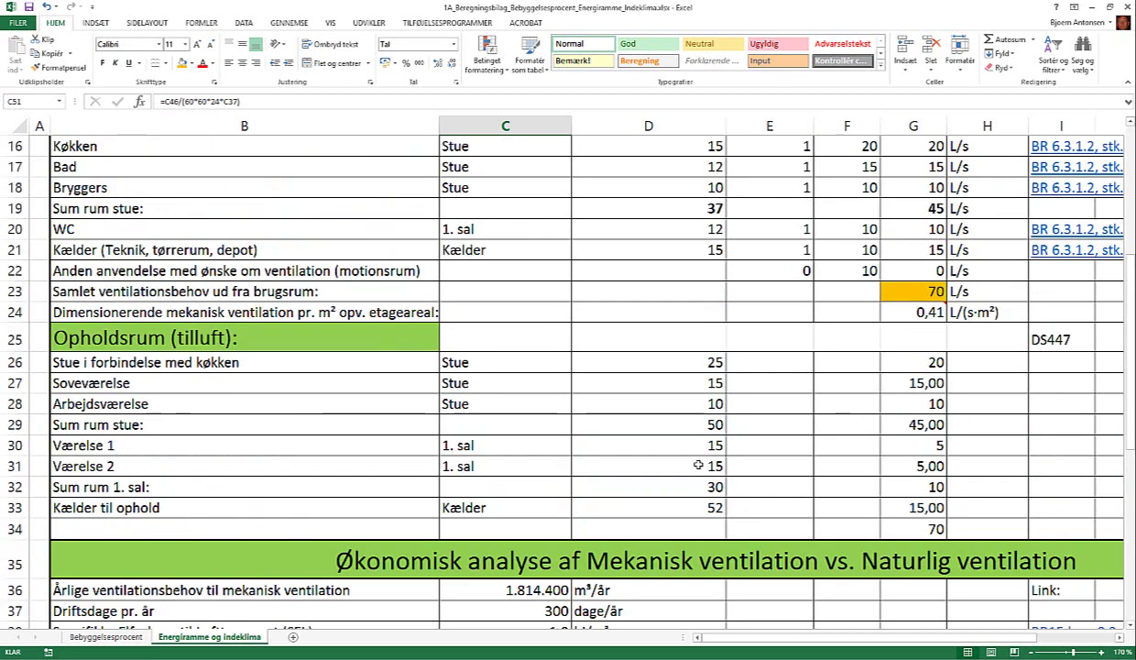
pyautogui.scroll(1, 791, 446)
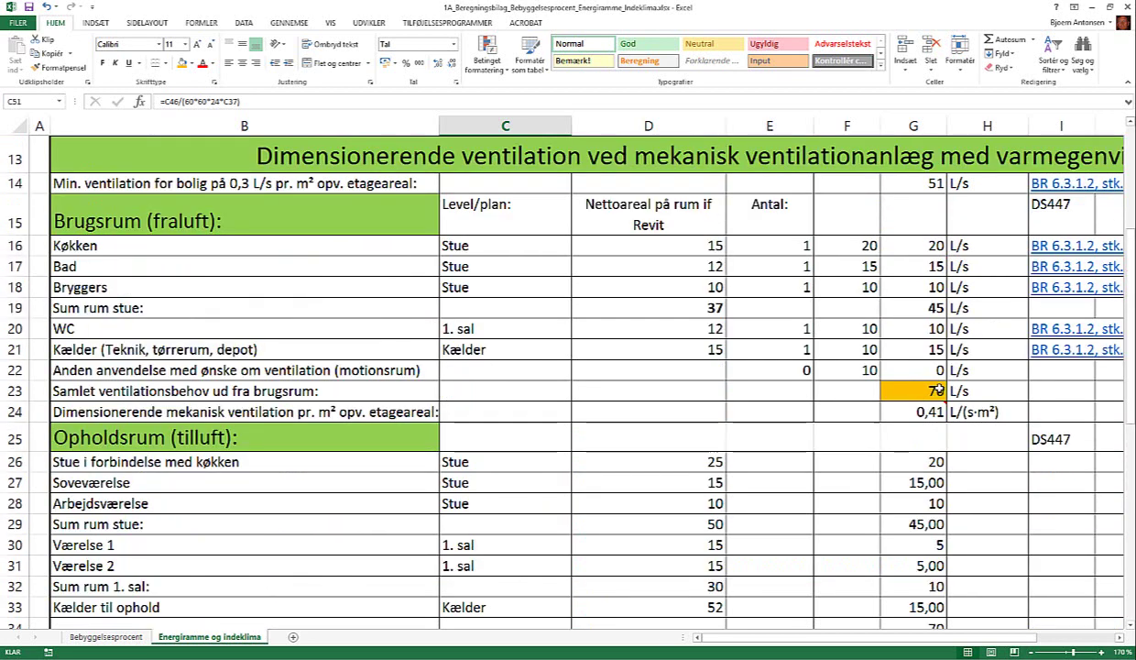
pyautogui.scroll(-2, 852, 421)
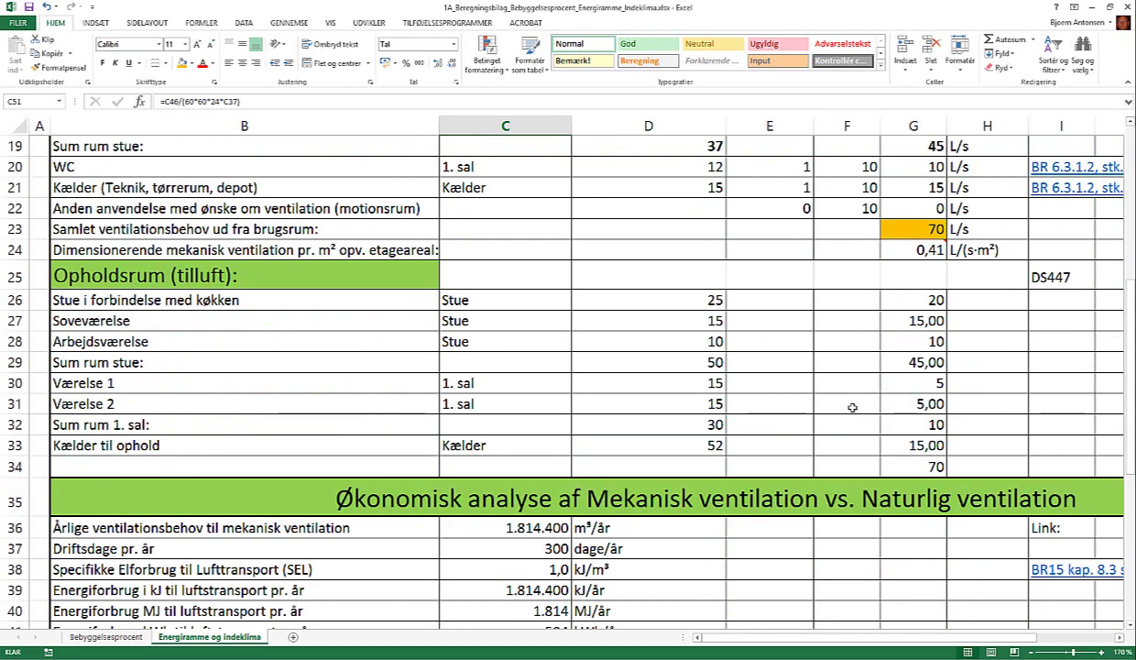
pyautogui.scroll(-4, 811, 417)
pyautogui.scroll(-4, 811, 417)
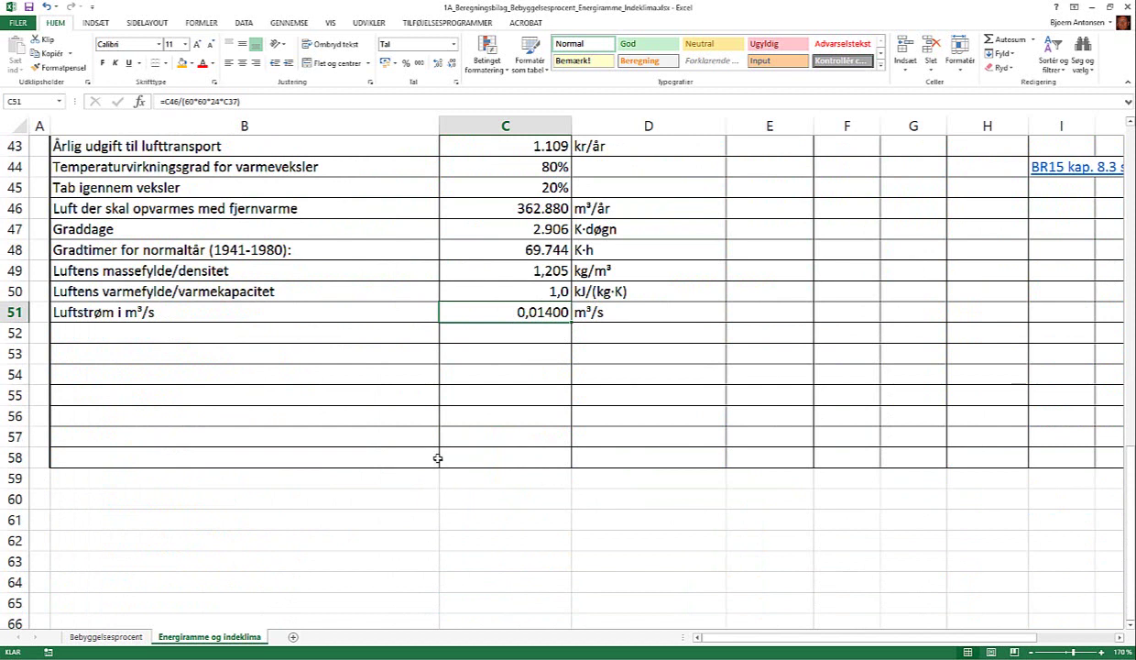
pyautogui.hotkey('alt', 'Tab')
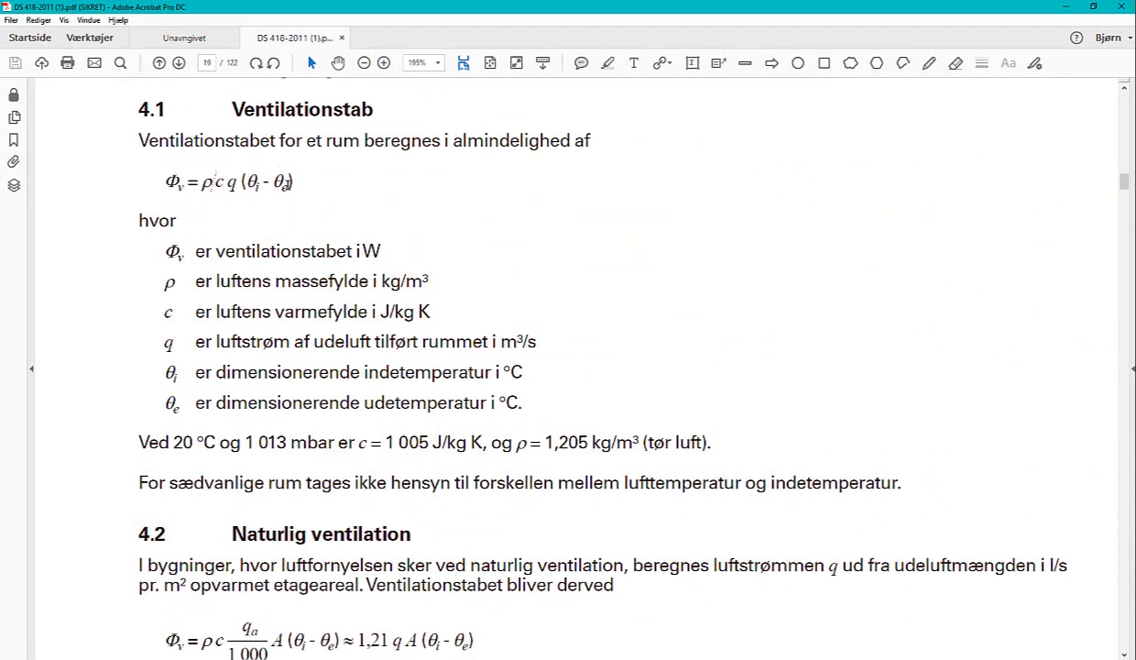
pyautogui.hotkey('alt', 'Tab')
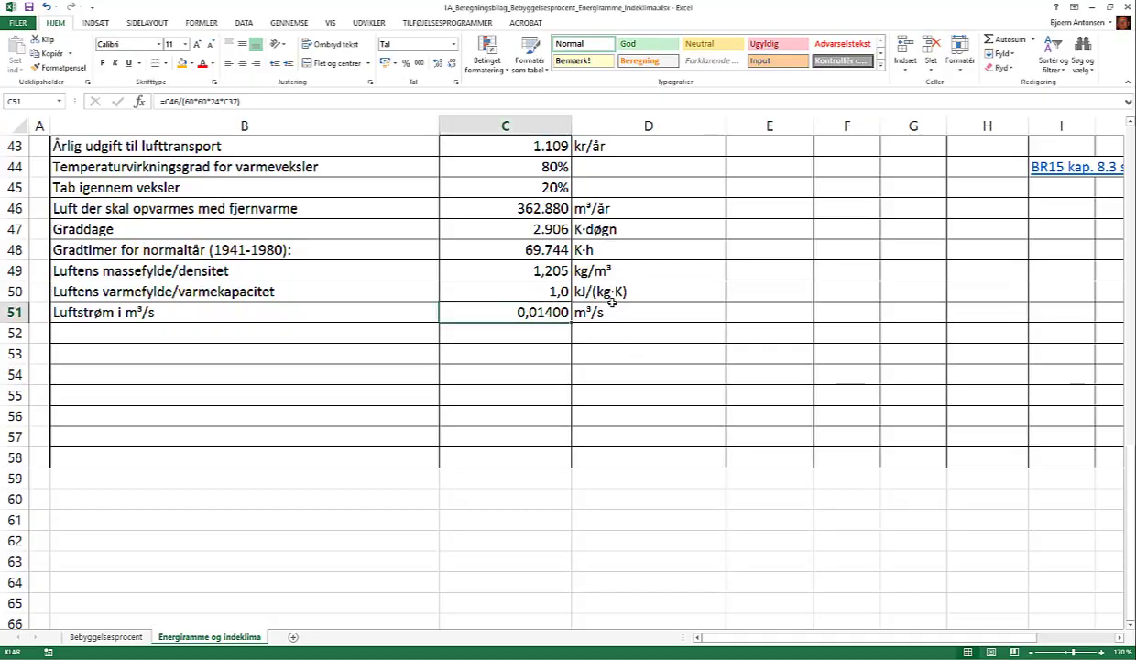
# - Label B52 'Varmetab ved mekanisk ventilation opv. via fjernvarme'
pyautogui.click(366, 339)
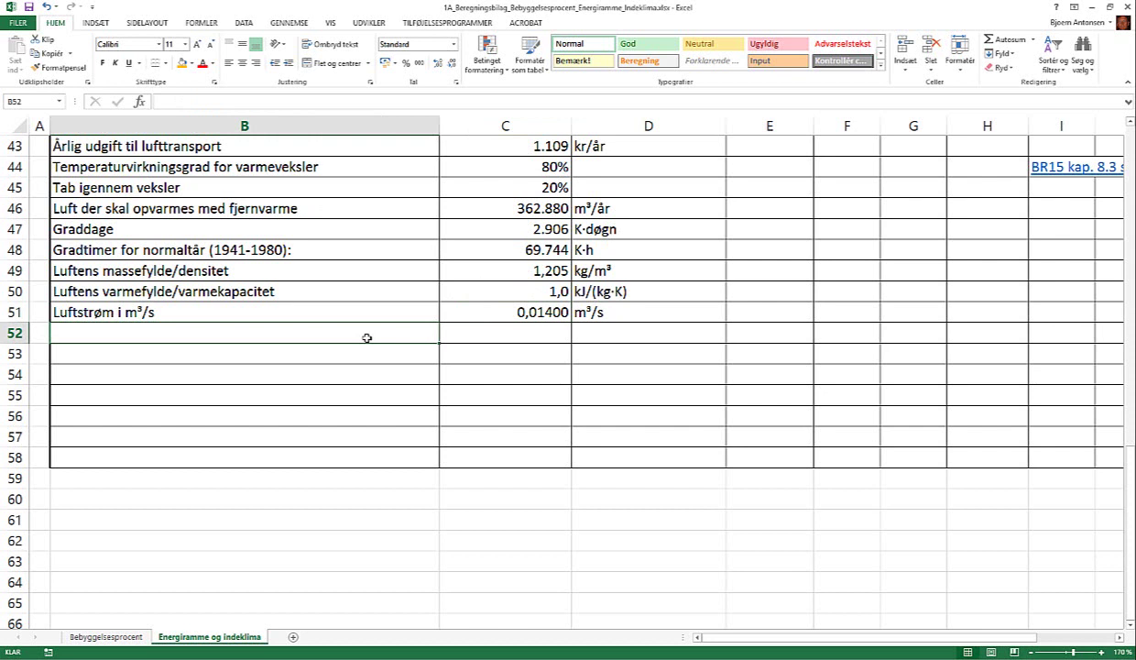
pyautogui.write('Var')
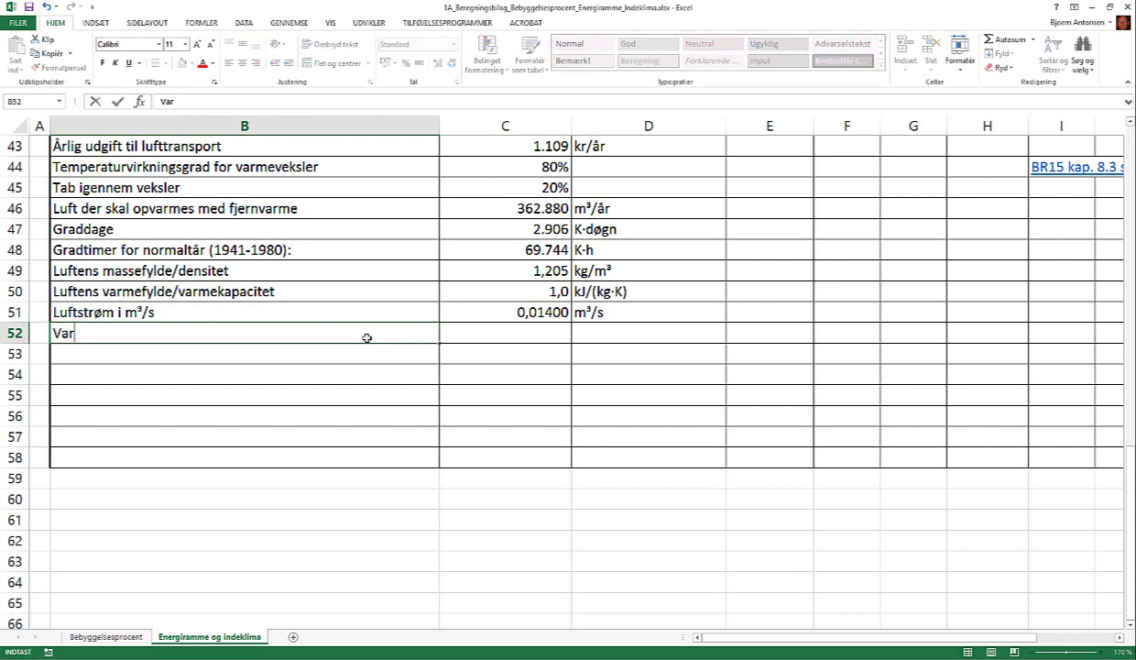
pyautogui.write('metab')
pyautogui.write(' ved')
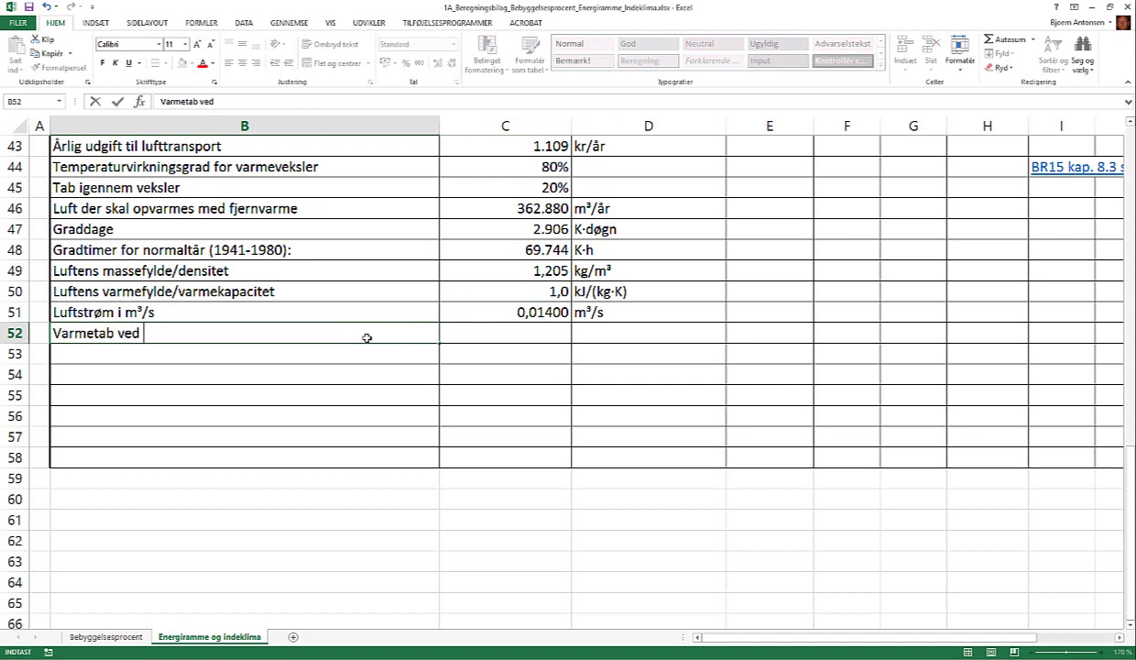
pyautogui.write(' mekanisk ve')
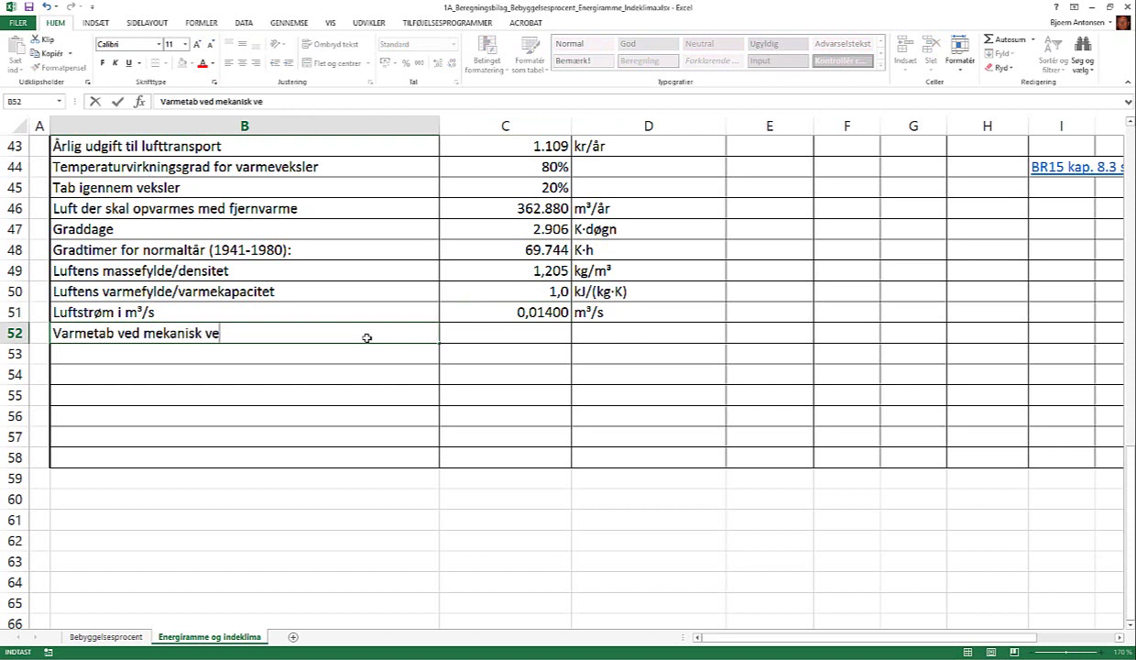
pyautogui.write('ntilation ')
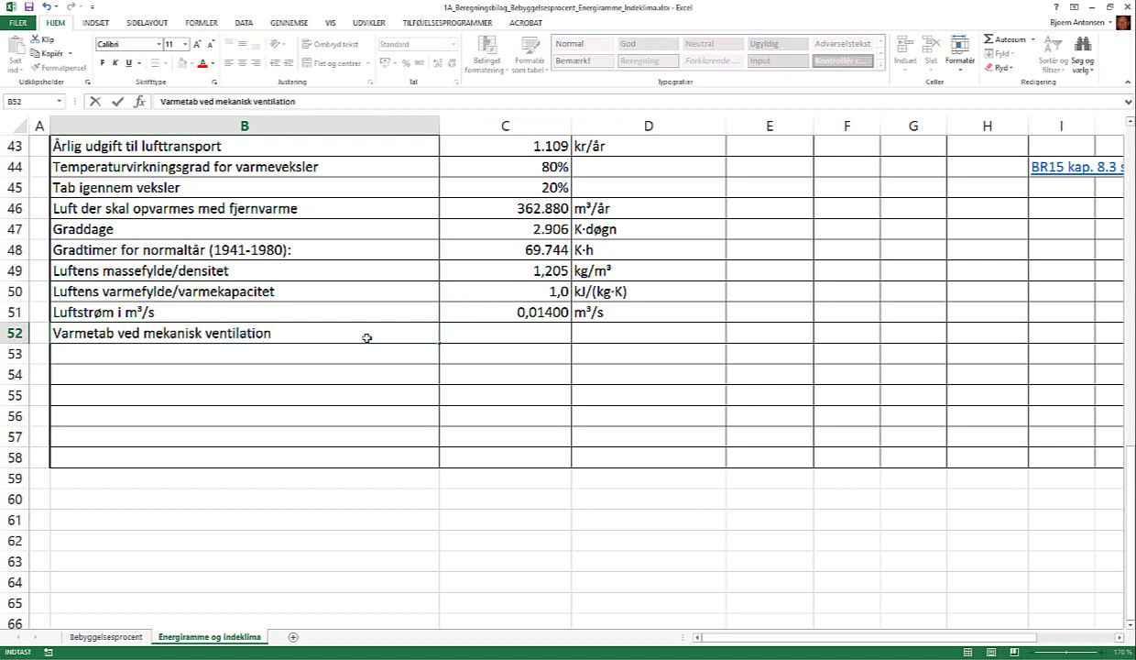
pyautogui.write('opv. ')
pyautogui.write('via')
pyautogui.press('BackSpace')
pyautogui.write('ern')
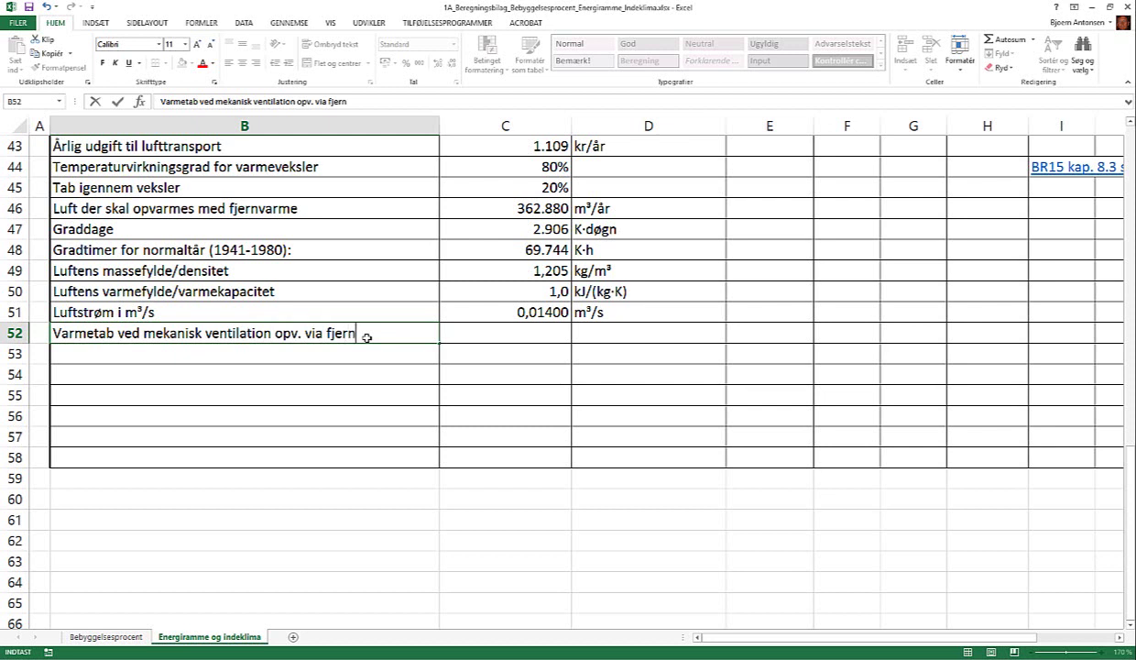
pyautogui.write('varme')
pyautogui.press('Tab')
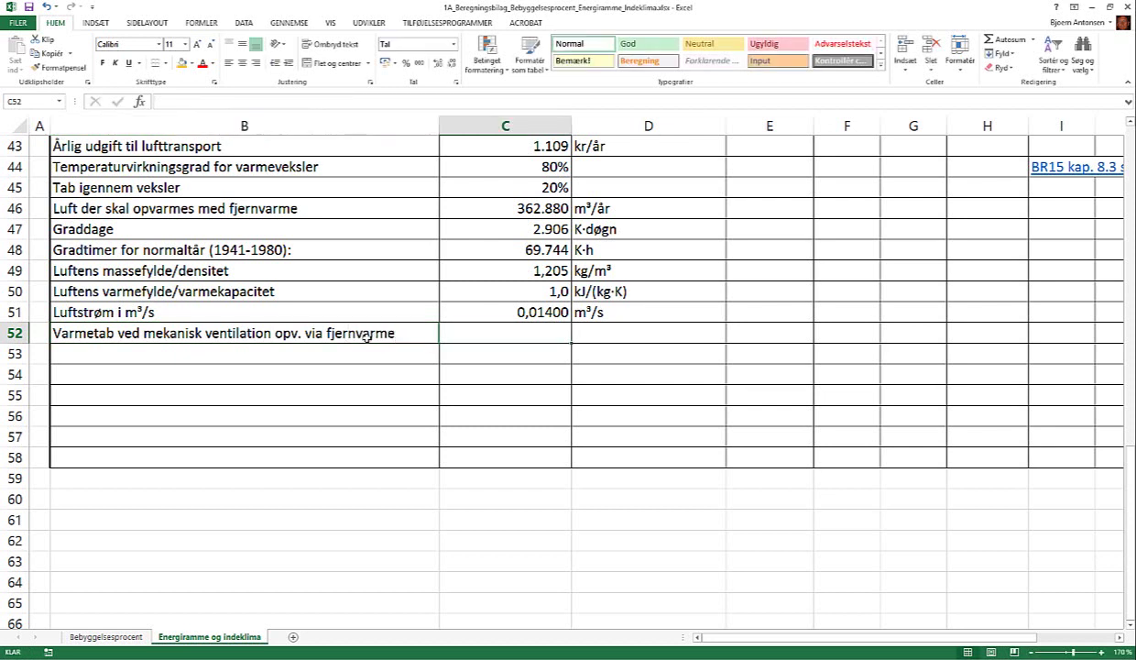
# - Enter =C48*C49*C50*C51 in C52, giving a heat loss of 1.177
pyautogui.write('=')
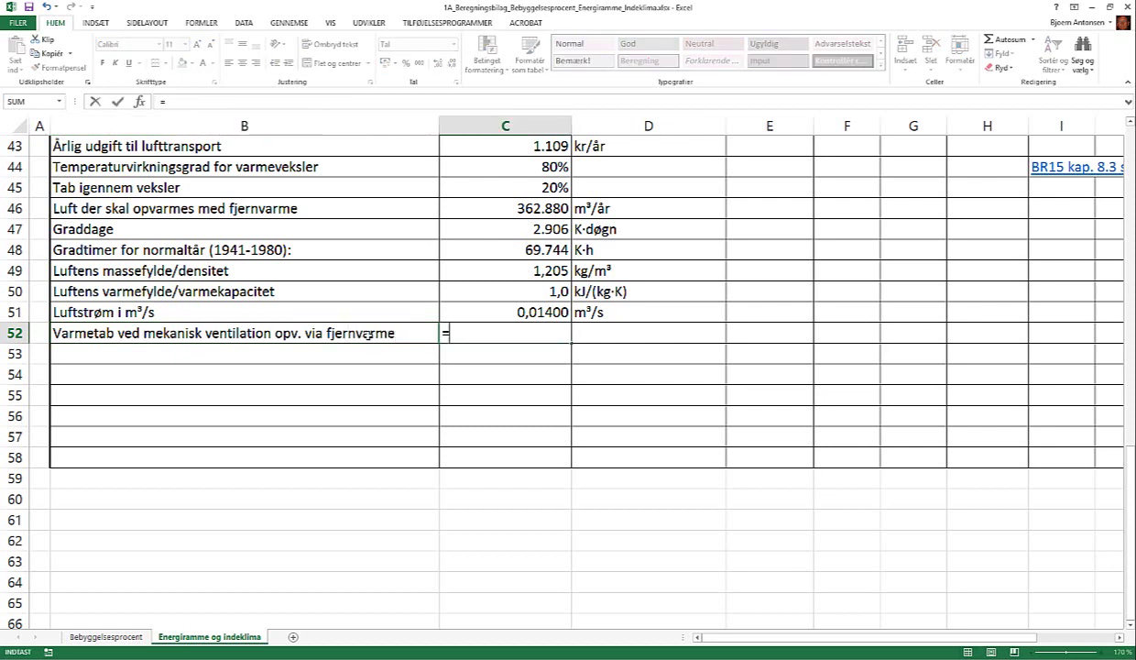
pyautogui.click(556, 249)
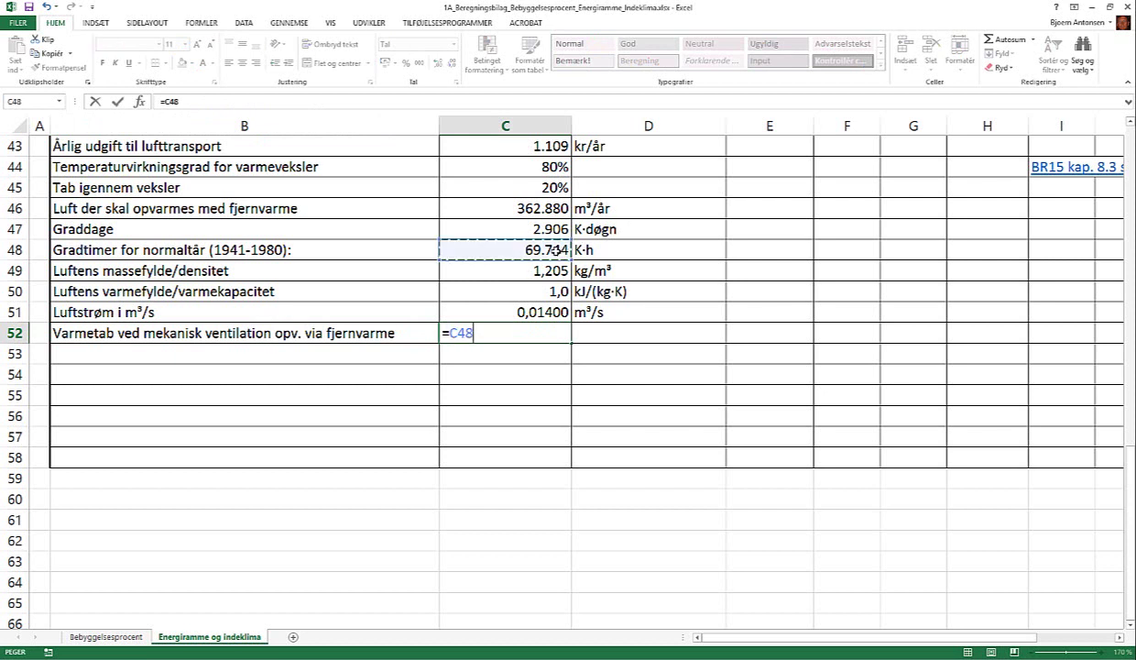
pyautogui.write('*')
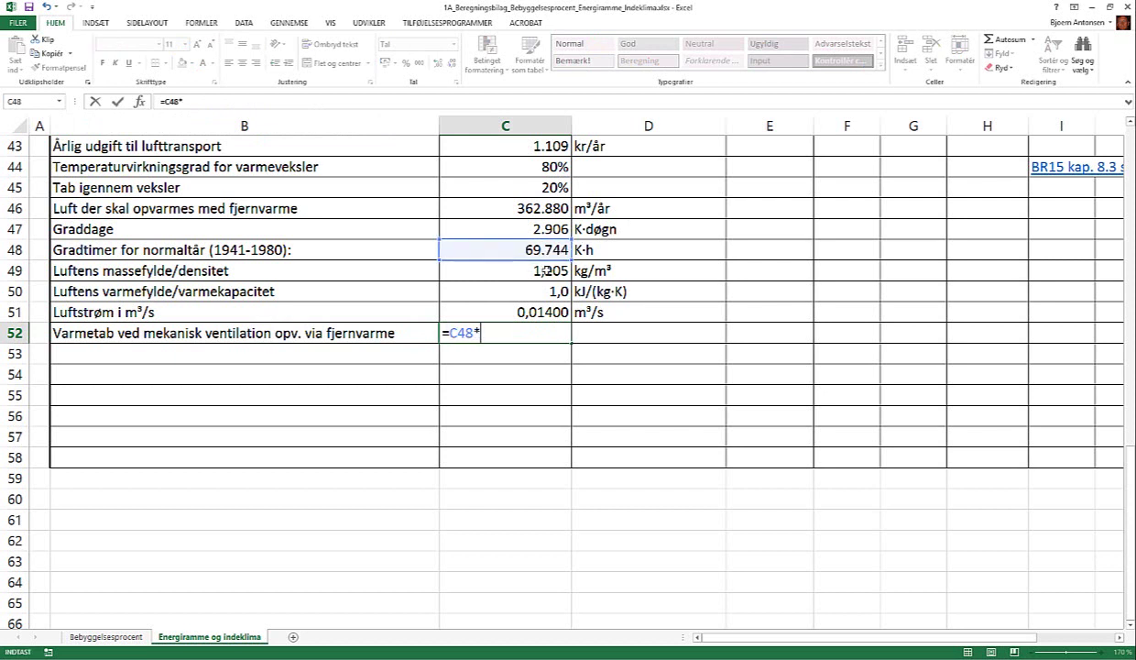
pyautogui.click(545, 270)
pyautogui.write('*')
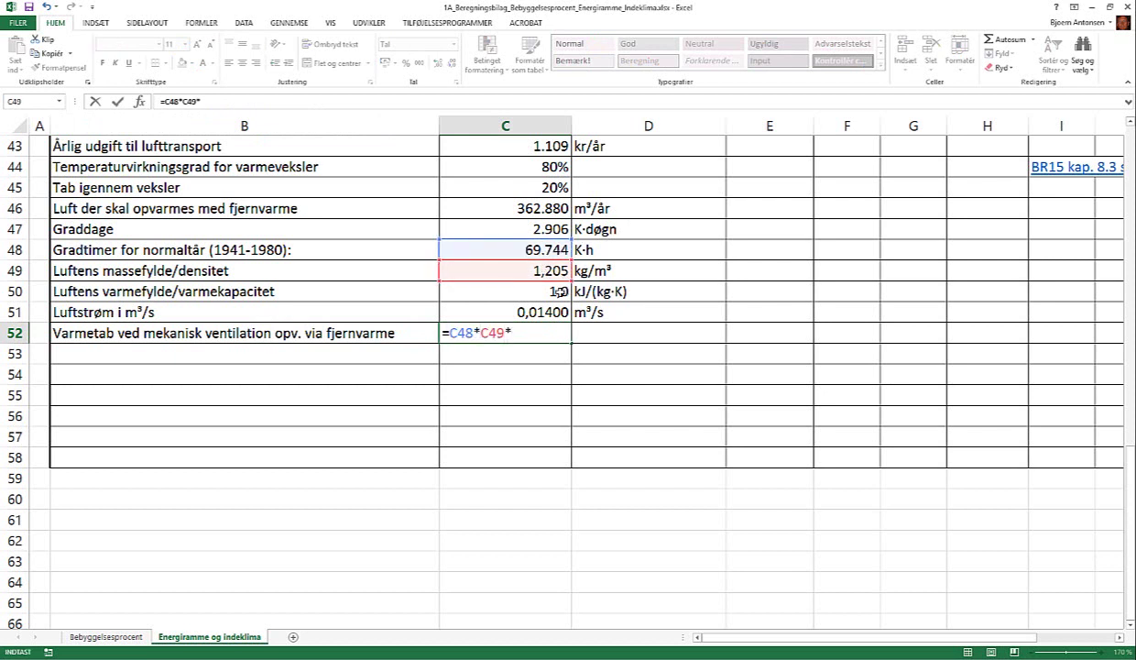
pyautogui.click(559, 292)
pyautogui.write('*')
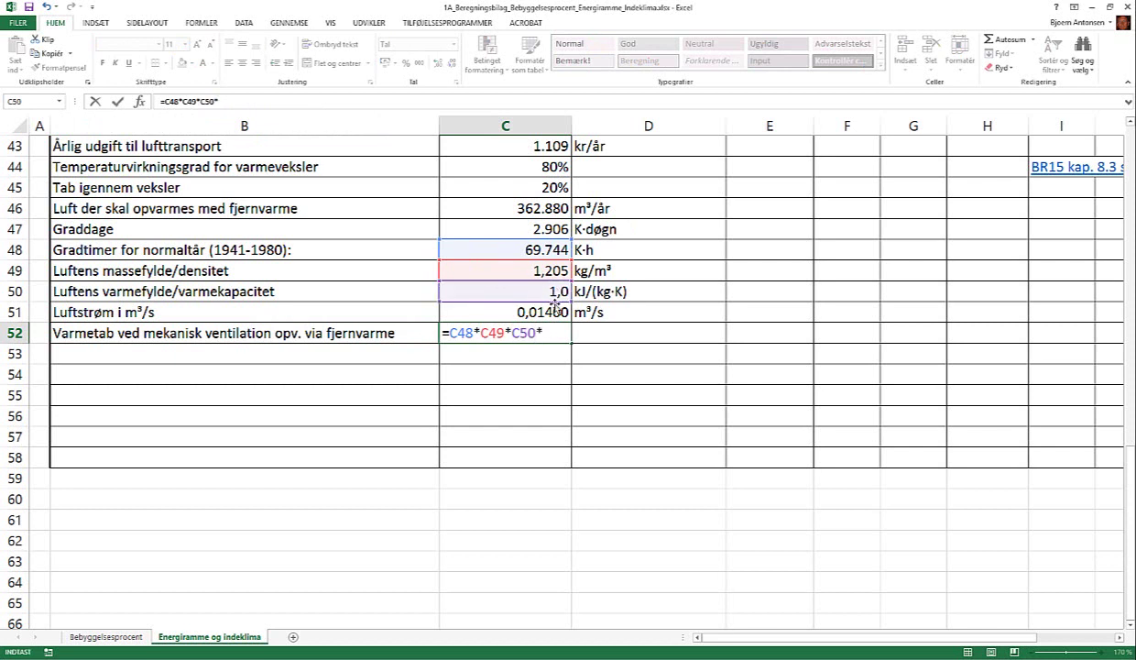
pyautogui.click(557, 311)
pyautogui.press('Return')
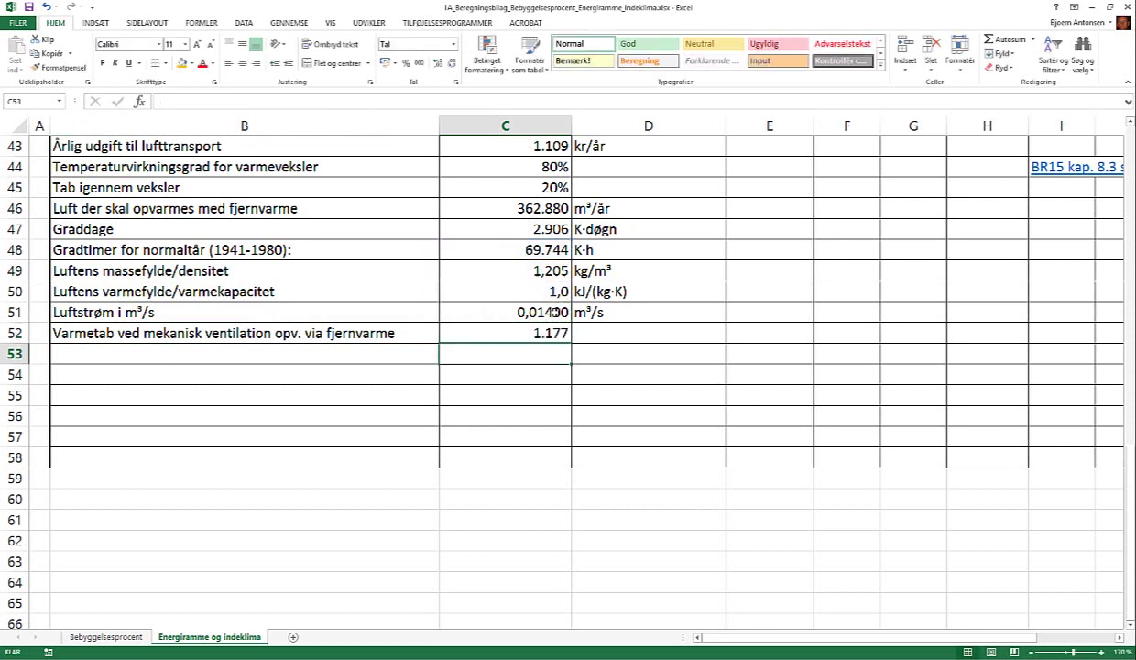
# - Add the unit kWh/år in D52 and move to the label cell B53
pyautogui.press('Up')
pyautogui.press('Right')
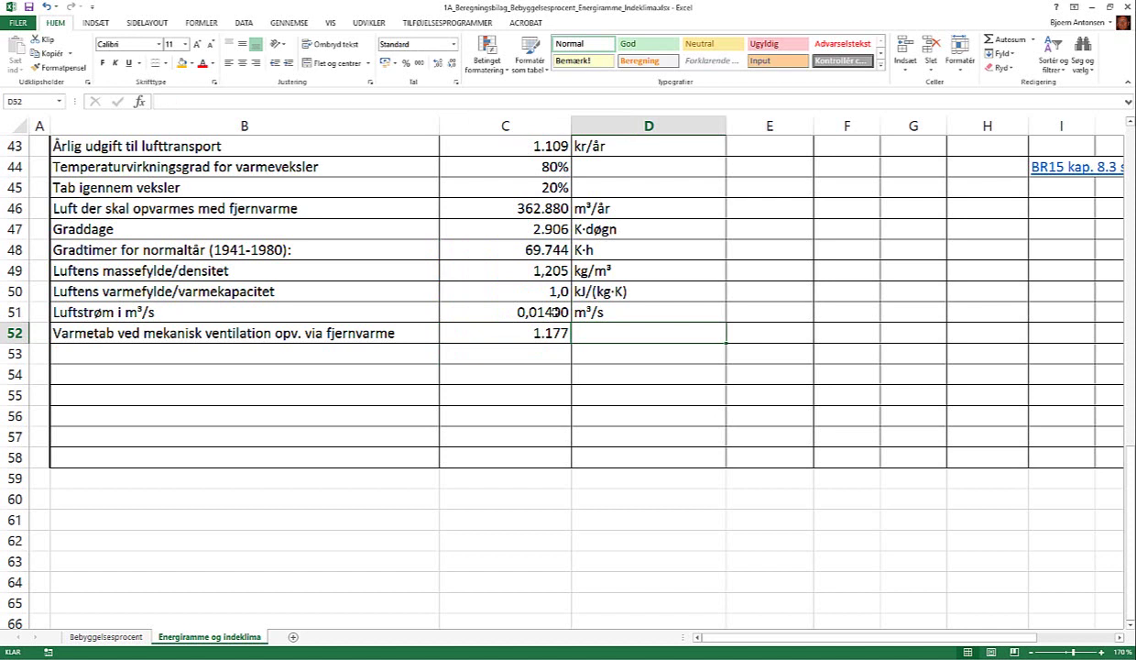
pyautogui.write('kWh/år')
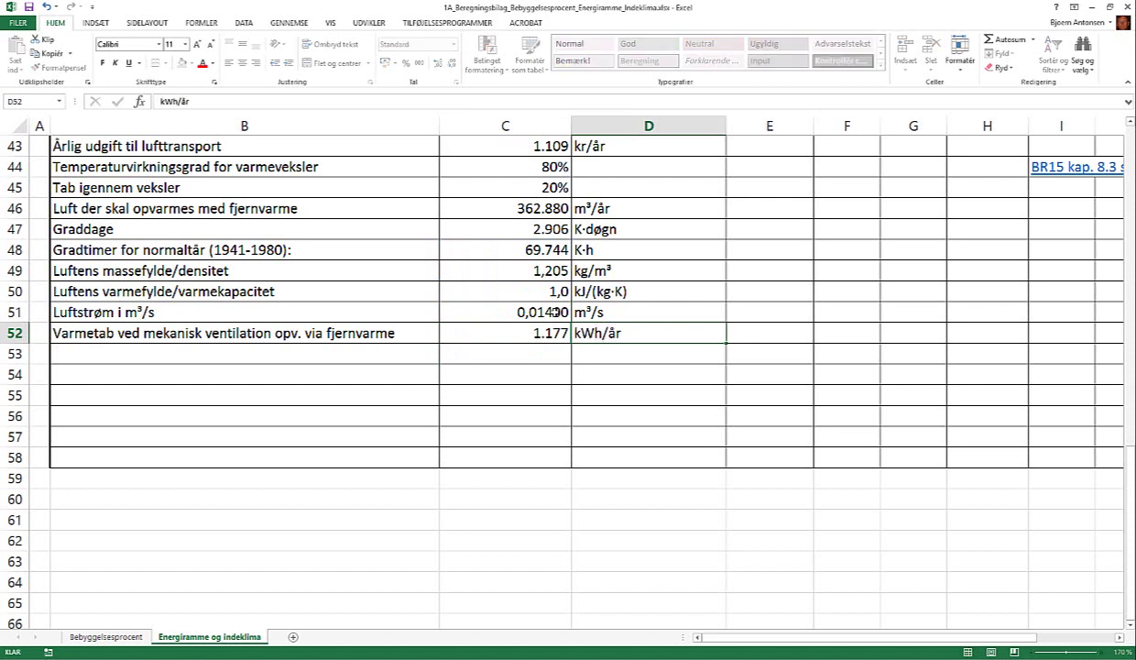
pyautogui.hotkey('ctrl', 'Return')
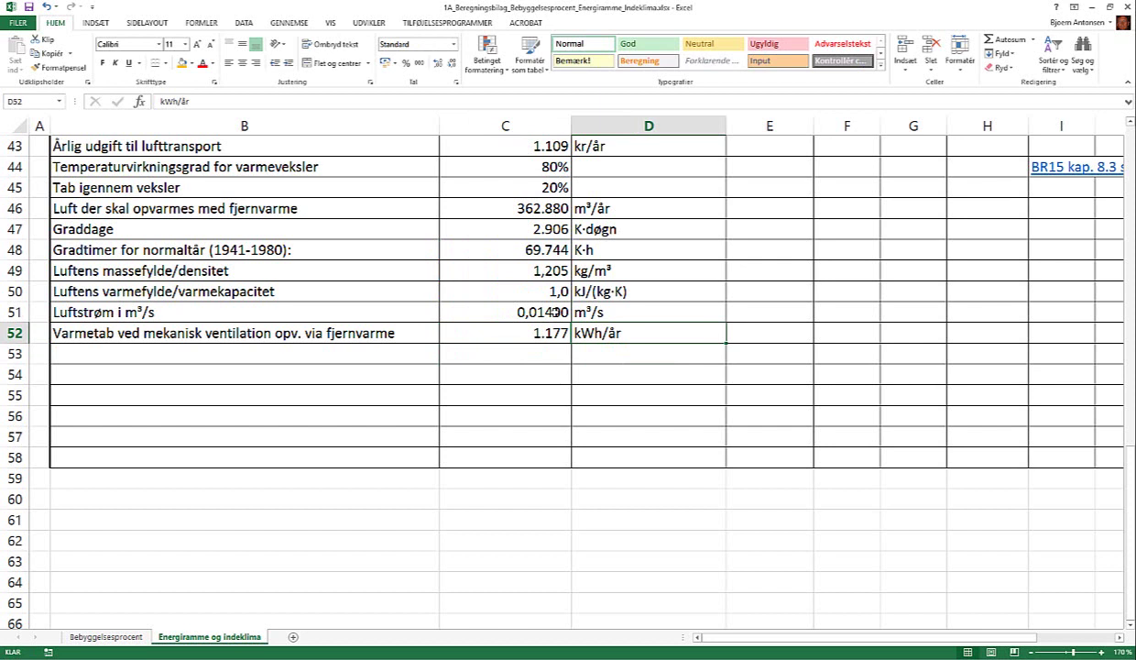
pyautogui.press('Left')
pyautogui.press('Left')
pyautogui.press('Down')
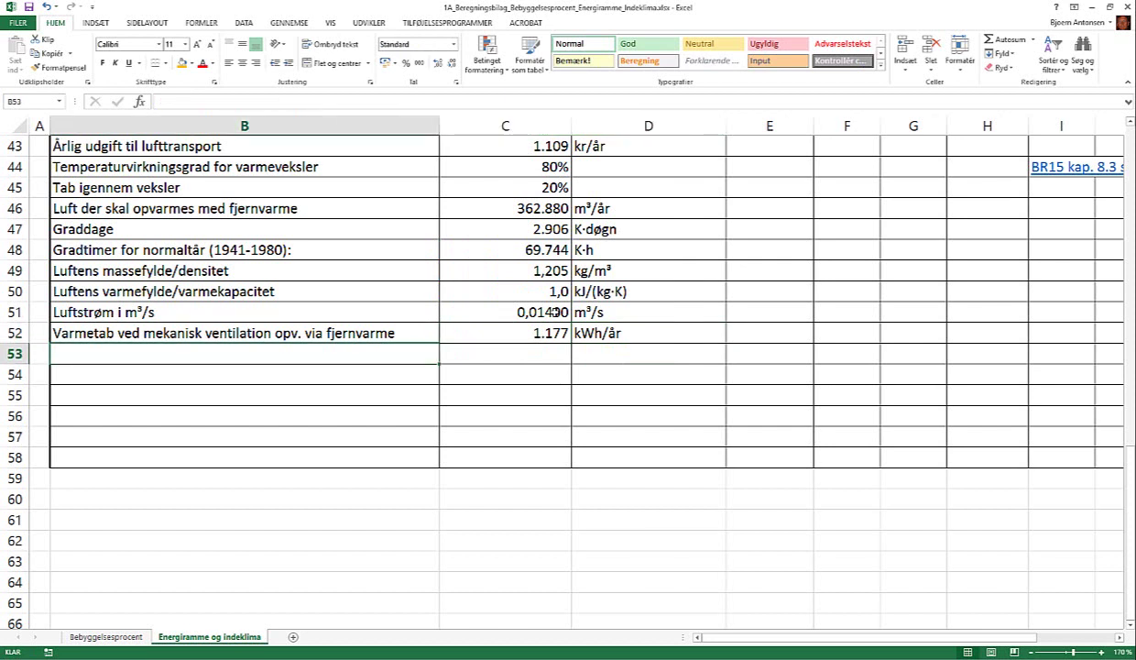
# - Label row 53 'Fjernvarmepris - lokale fjernvarmeværk', then switch to the DS 418 standard in Acrobat
pyautogui.write('Fjernv')
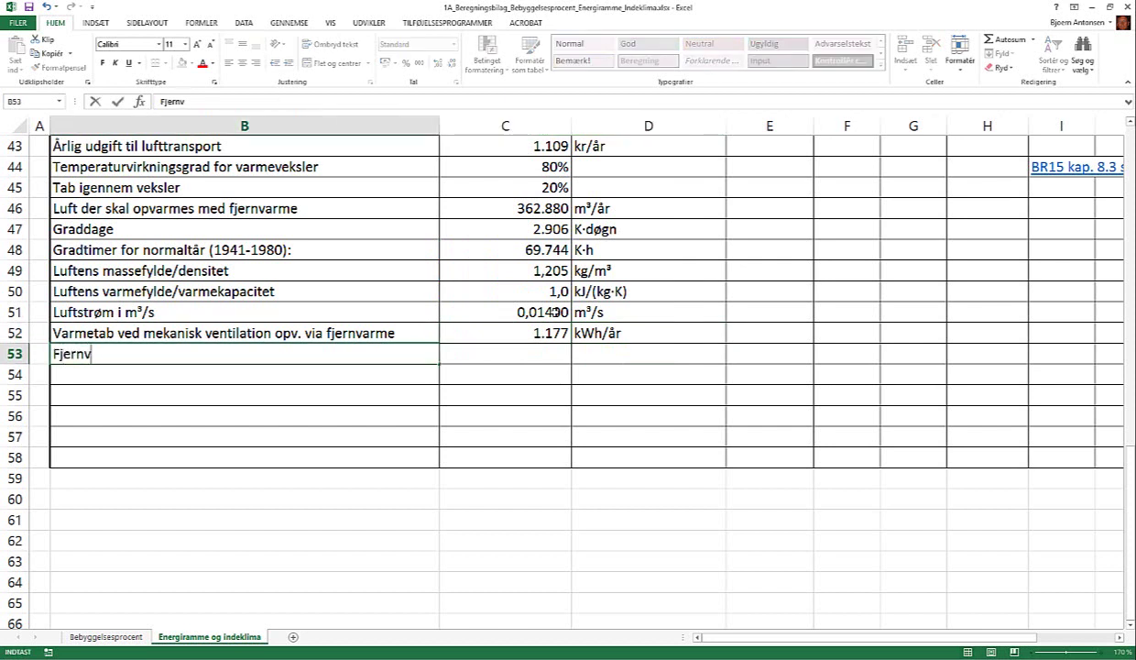
pyautogui.write('armepris')
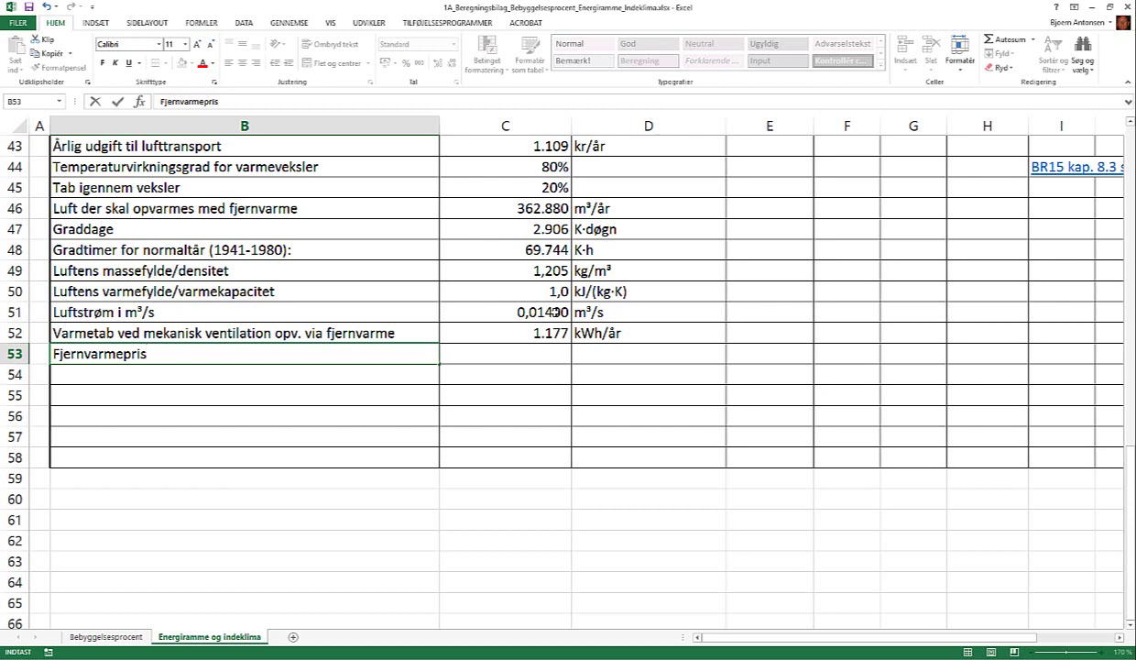
pyautogui.write(' -')
pyautogui.write(' lokale fj')
pyautogui.write('ernvar')
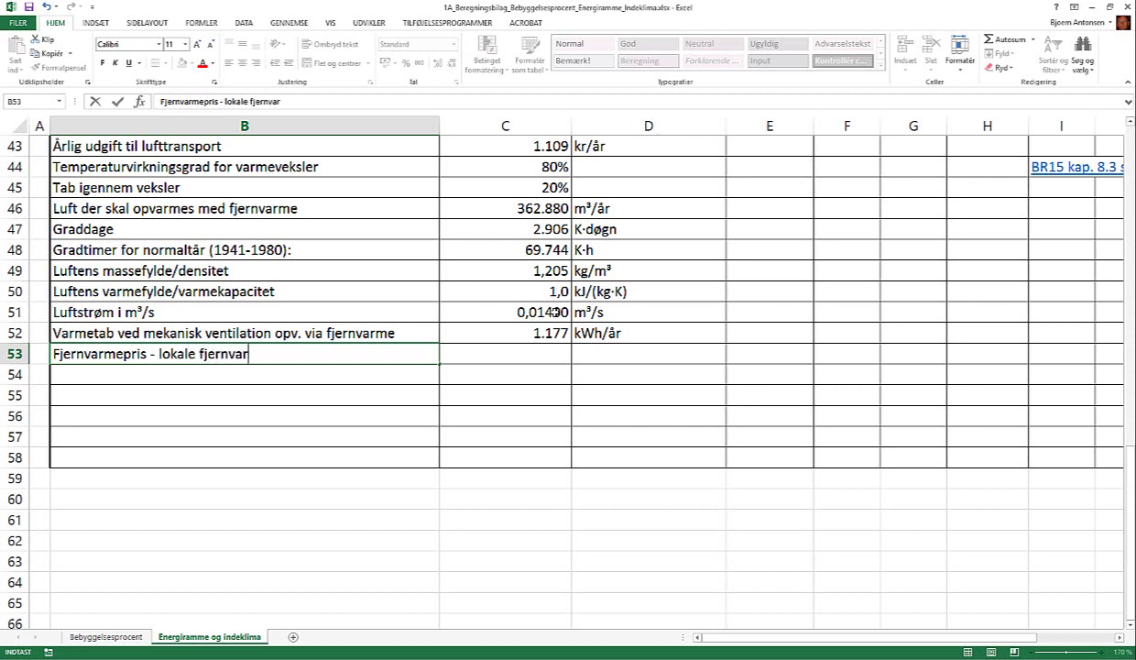
pyautogui.write('meværk')
pyautogui.press('Tab')
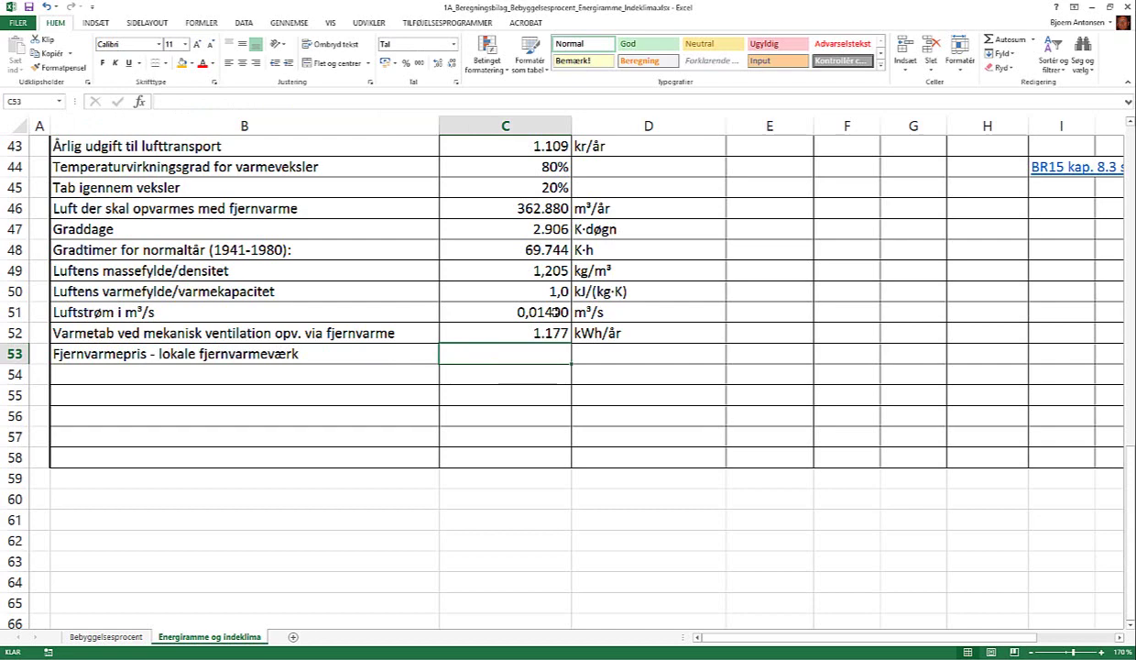
pyautogui.hotkey('alt', 'Tab')
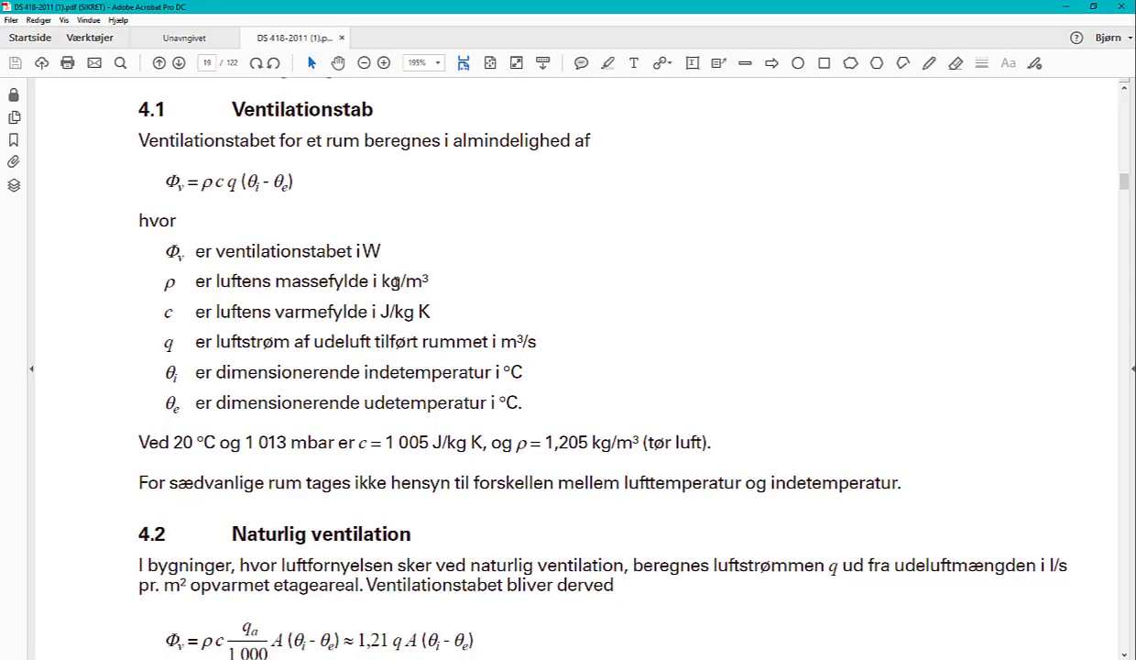
# - Follow the assignment's hvalsoekraftvarmevaerk link and bring up the tariff PDF tab in Chrome
pyautogui.hotkey('ctrl', 'Tab')
pyautogui.scroll(-2, 675, 390)
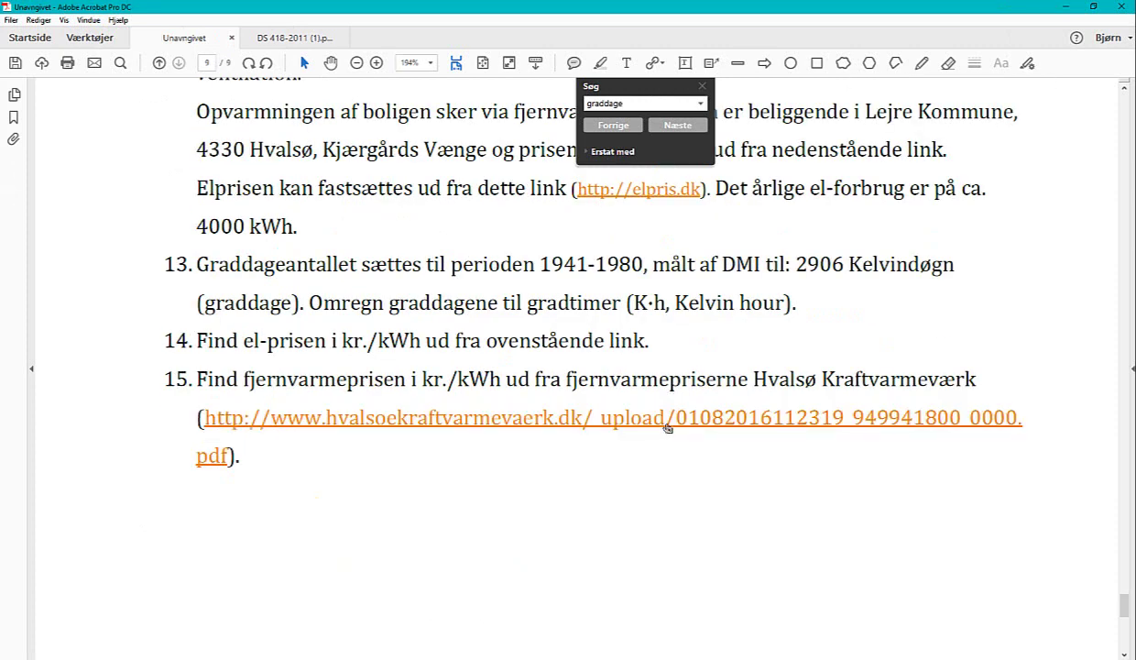
pyautogui.click(667, 424)
pyautogui.hotkey('alt', 'Tab')
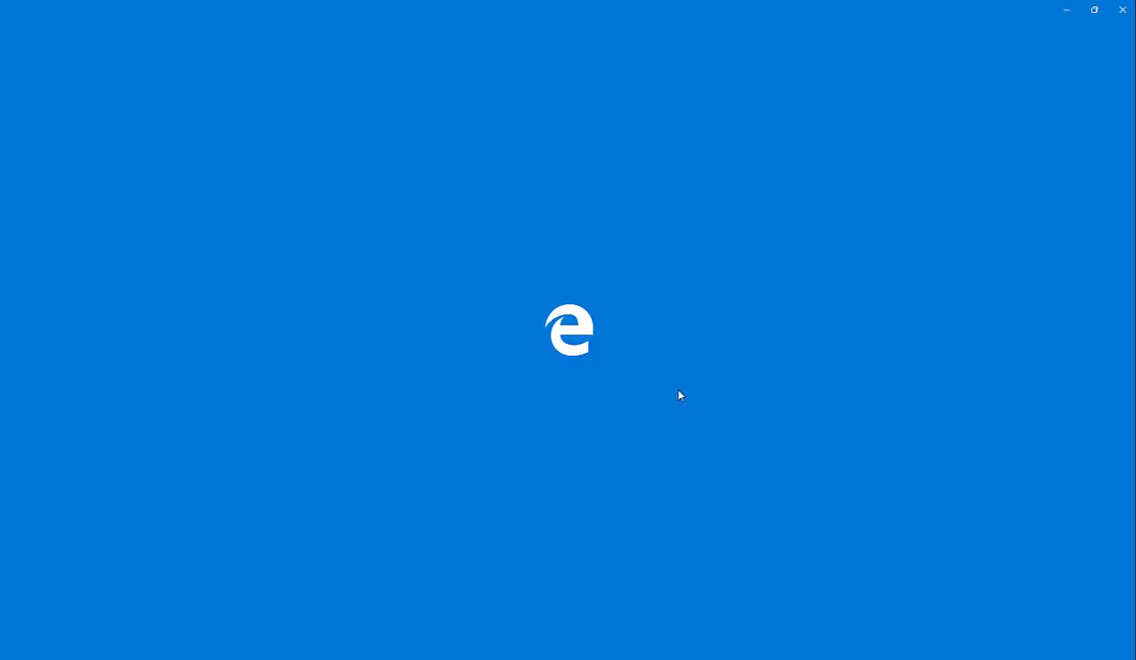
pyautogui.click(1122, 9)
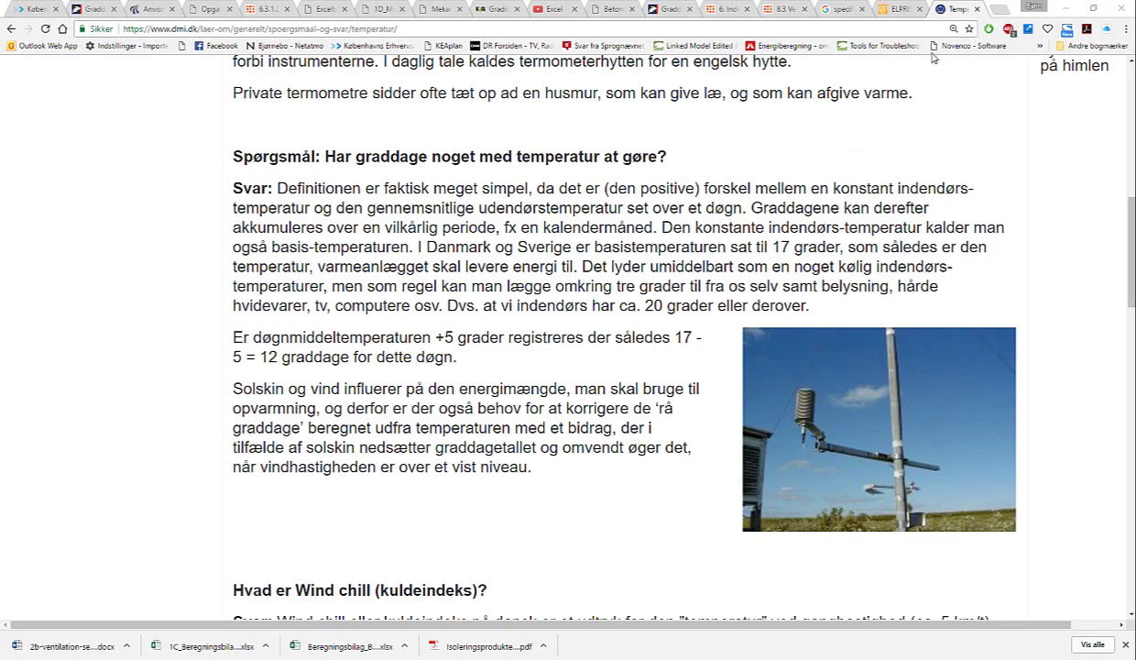
pyautogui.click(839, 9)
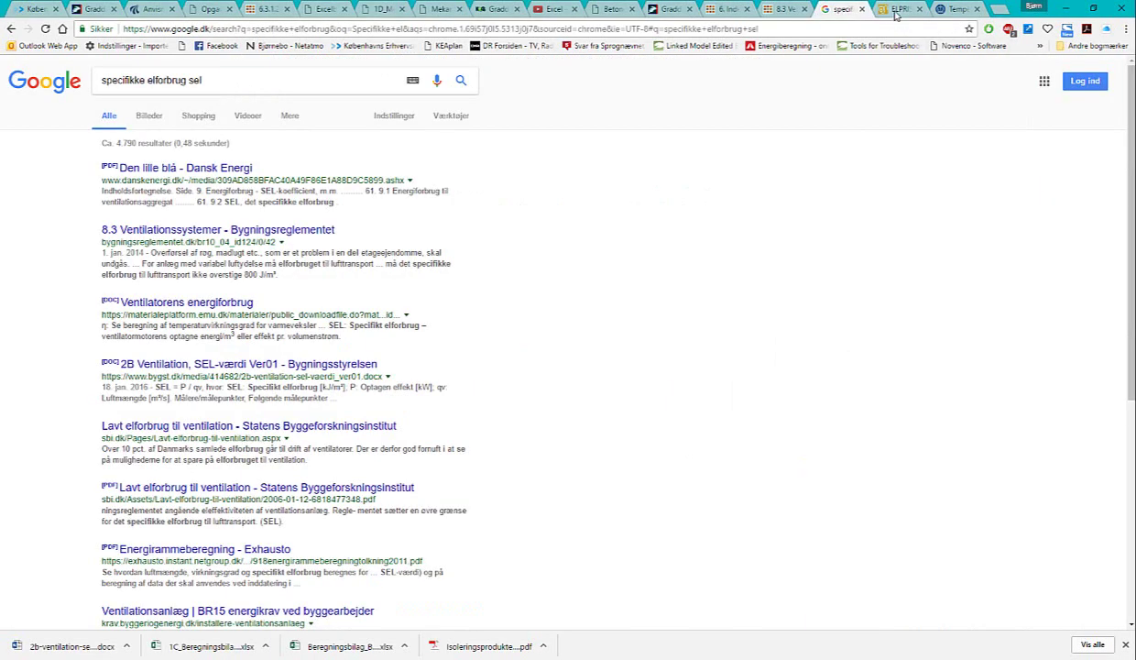
pyautogui.click(897, 13)
pyautogui.click(944, 11)
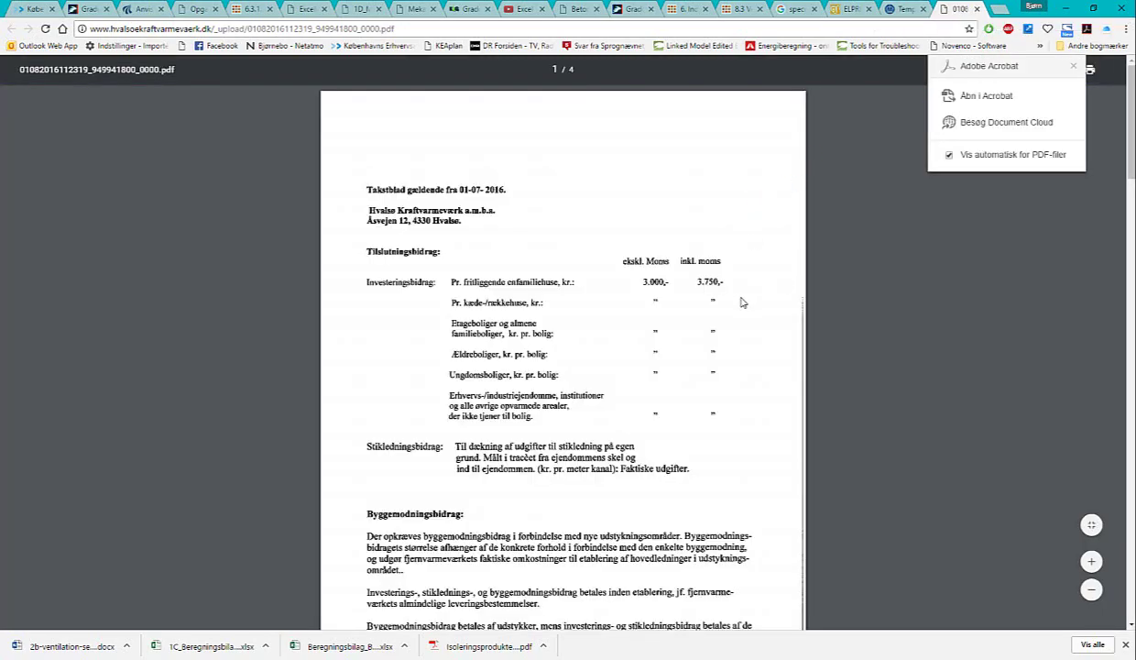
# - Scroll the tariff PDF to page 2's 'Løbende betalinger for fjernvarmelevering' section
pyautogui.scroll(-5, 697, 316)
pyautogui.scroll(4, 655, 330)
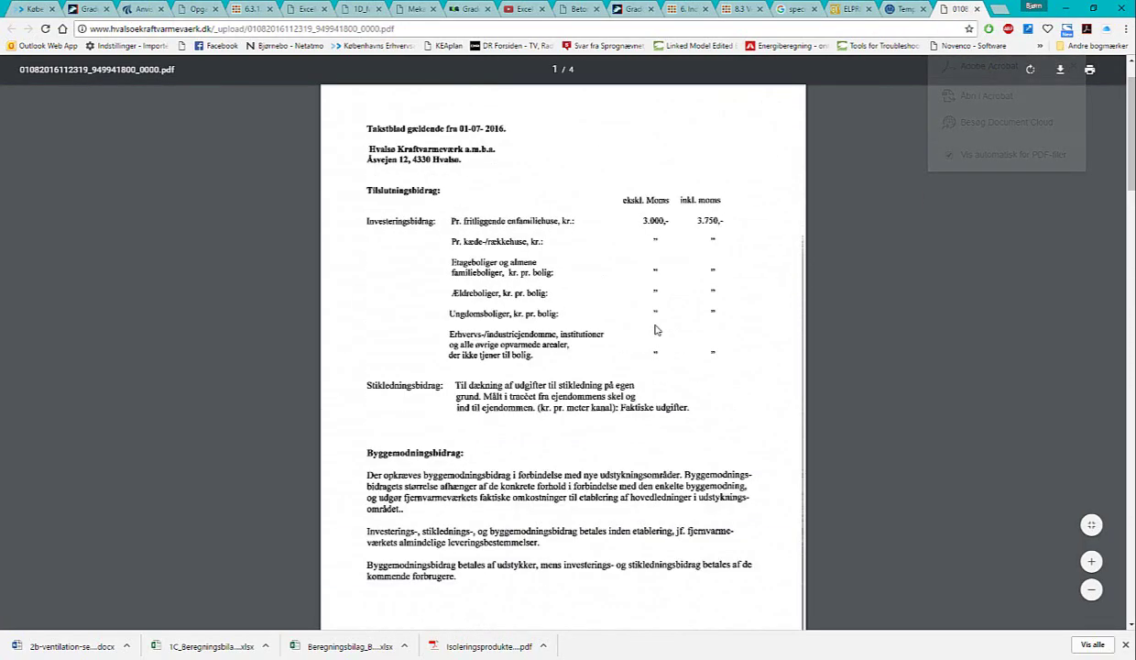
pyautogui.keyDown('ctrl'); pyautogui.scroll(4, 655, 328); pyautogui.keyUp('ctrl')
pyautogui.keyDown('ctrl'); pyautogui.scroll(1, 655, 328); pyautogui.keyUp('ctrl')
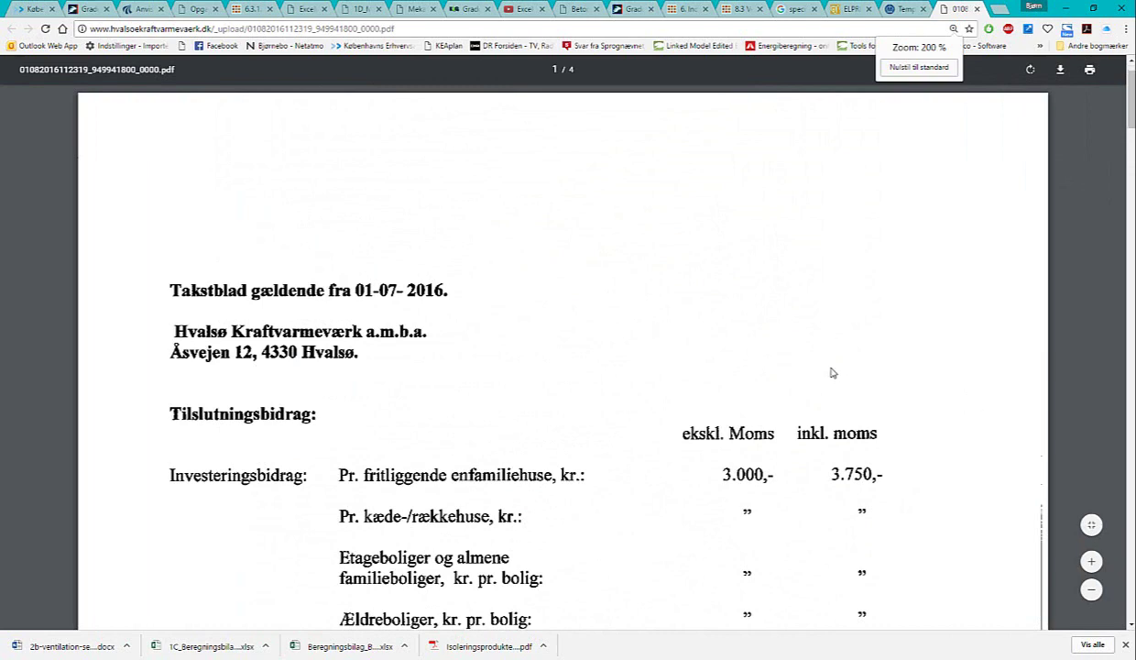
pyautogui.scroll(-3, 797, 367)
pyautogui.scroll(2, 751, 367)
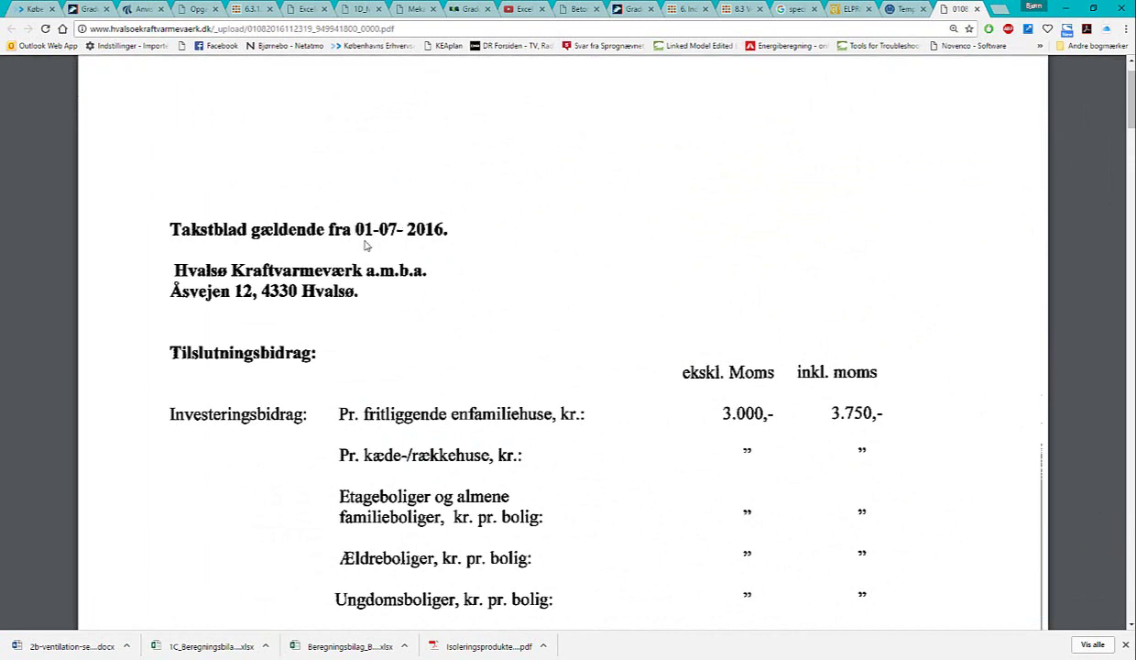
pyautogui.scroll(-2, 360, 246)
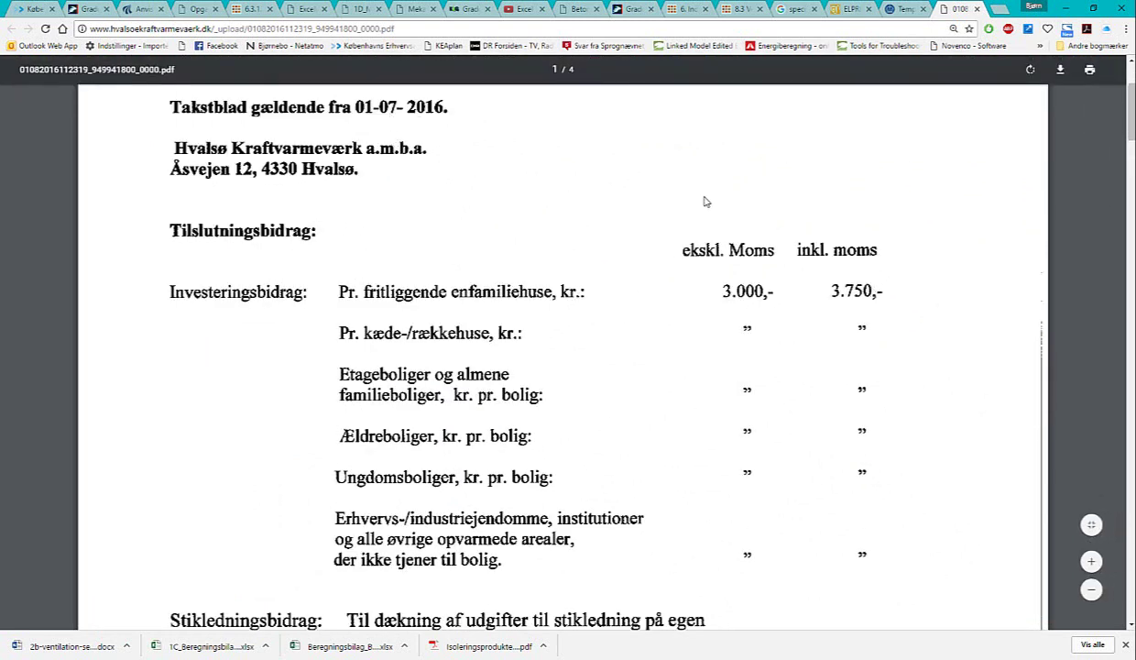
pyautogui.scroll(-1, 559, 309)
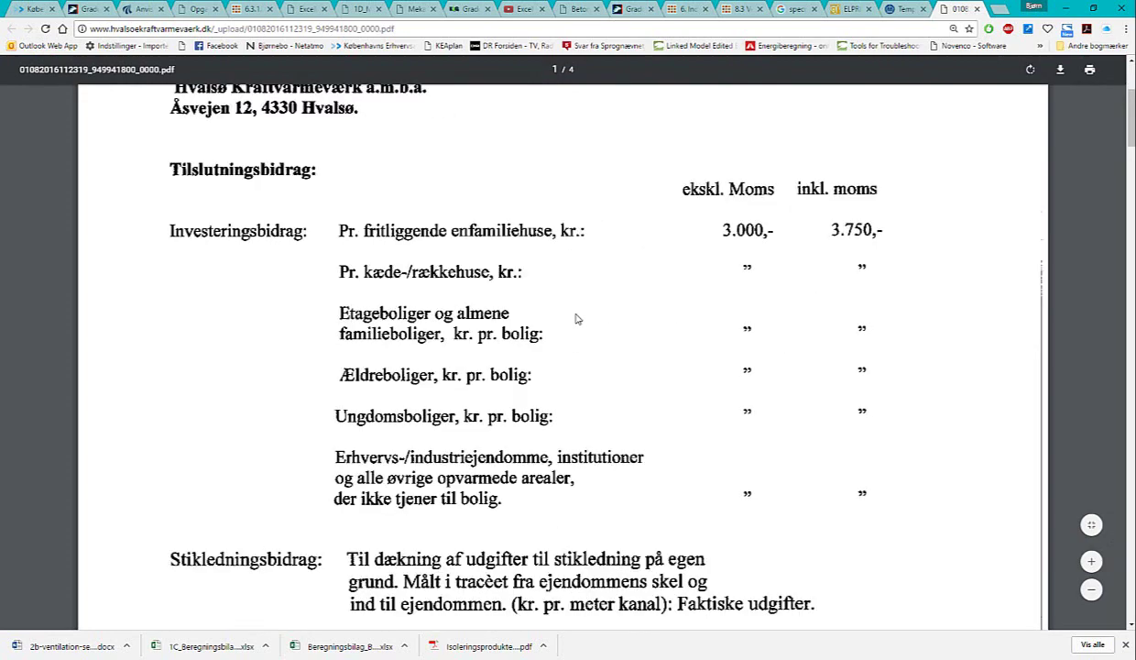
pyautogui.scroll(-3, 609, 254)
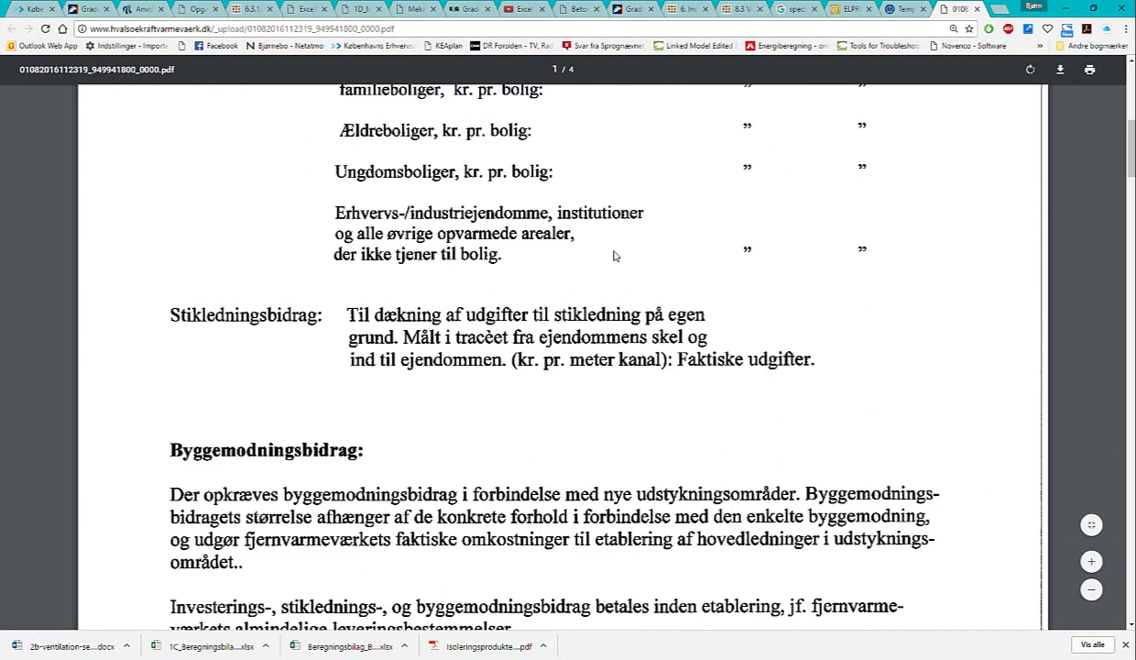
pyautogui.scroll(-4, 614, 254)
pyautogui.scroll(2, 614, 256)
pyautogui.scroll(-4, 614, 256)
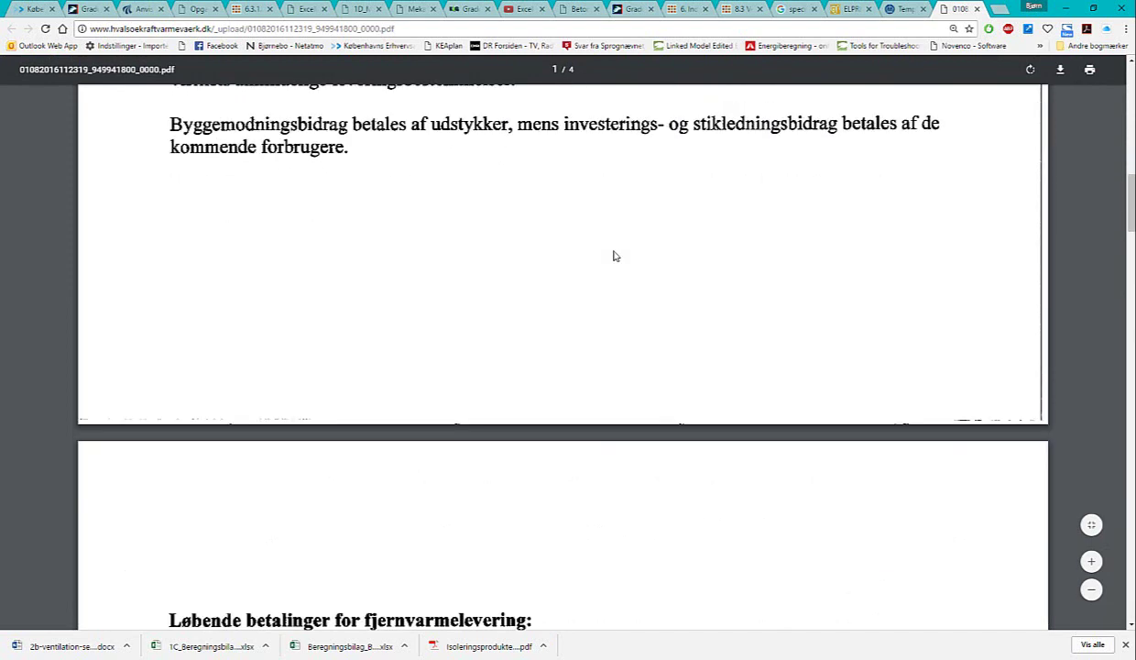
pyautogui.scroll(-4, 614, 256)
pyautogui.scroll(-3, 614, 256)
pyautogui.scroll(1, 614, 256)
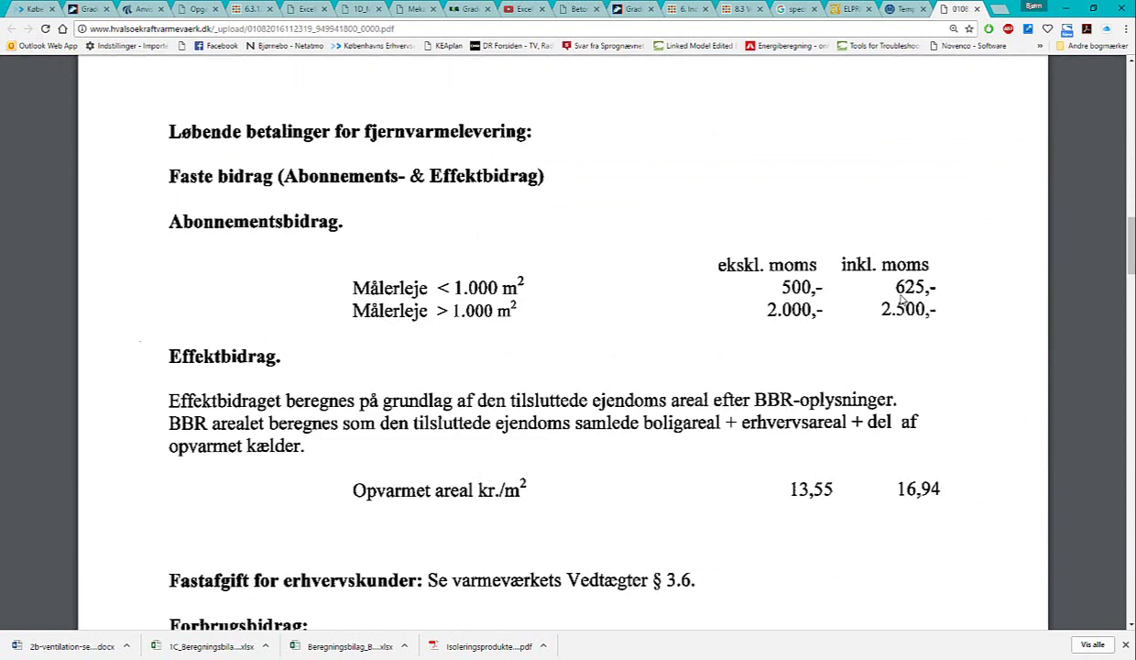
# - Read the Forbrugsbidrag price of 488,75 kr./MWh incl. moms, then return to Excel
pyautogui.scroll(-2, 857, 299)
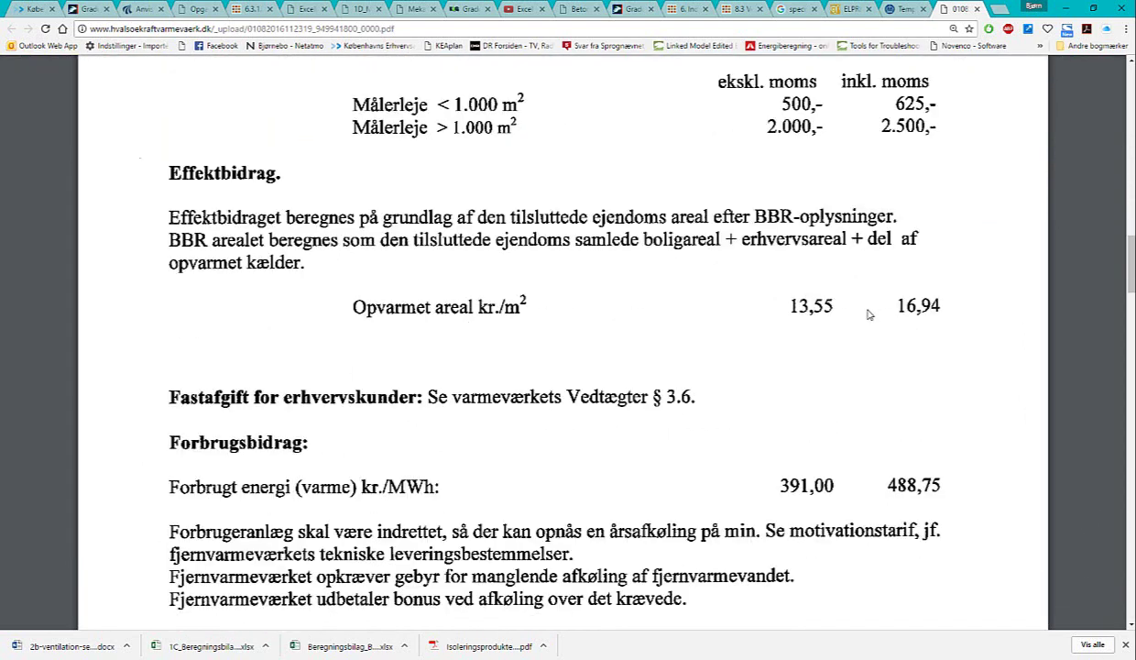
pyautogui.scroll(1, 866, 270)
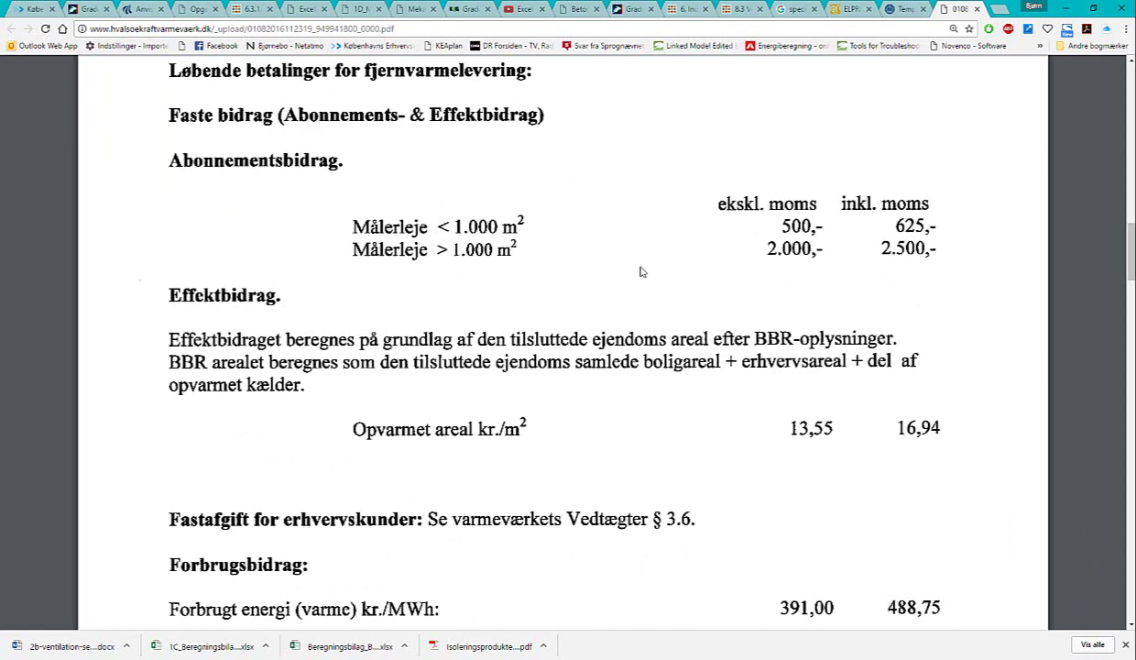
pyautogui.scroll(-1, 765, 330)
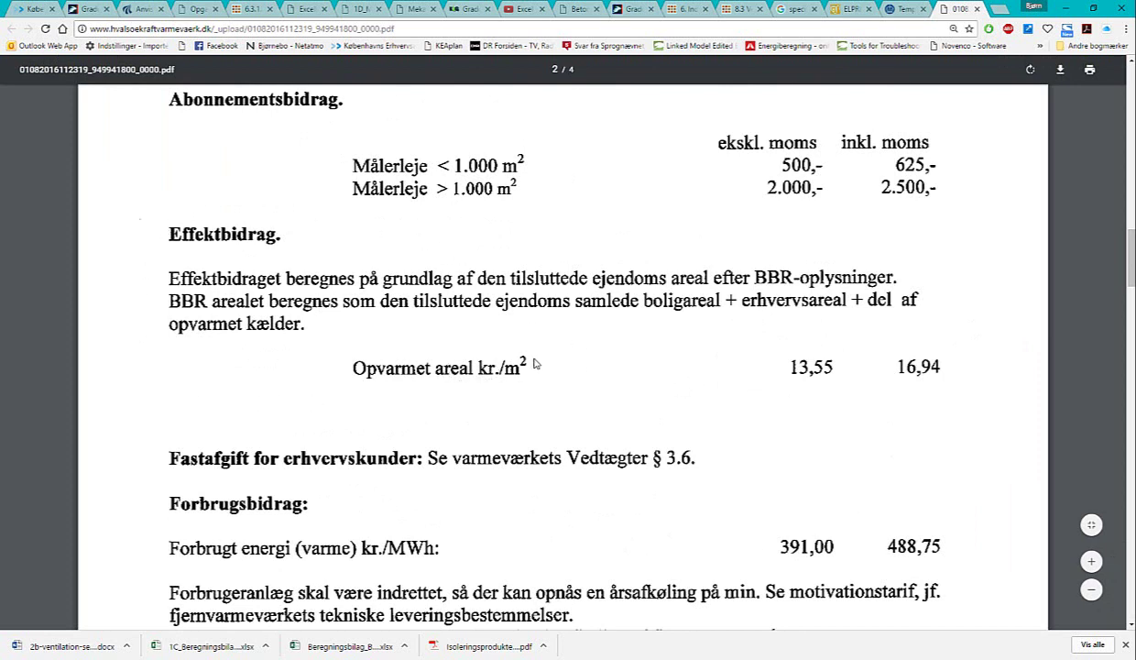
pyautogui.scroll(-3, 519, 350)
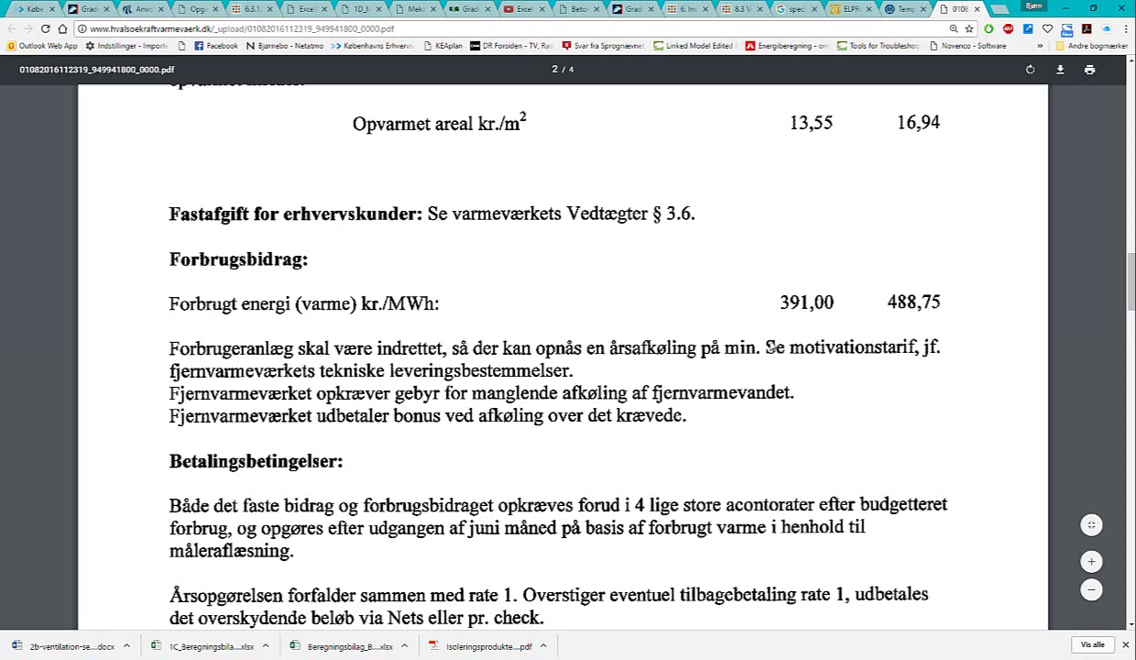
pyautogui.scroll(3, 759, 332)
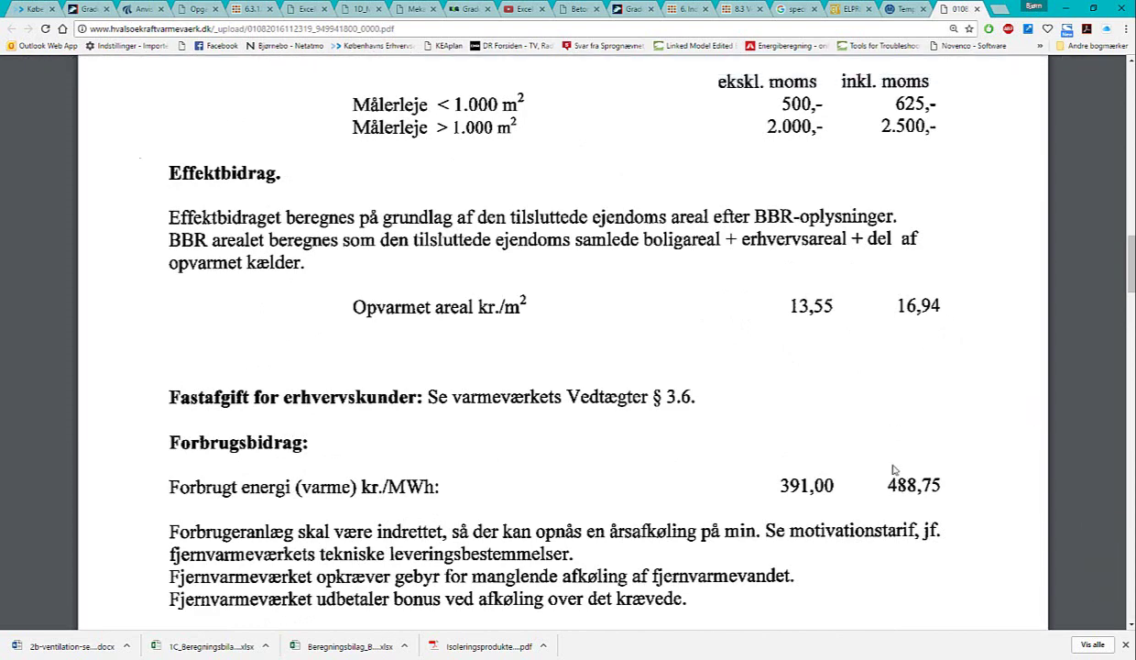
pyautogui.scroll(3, 916, 302)
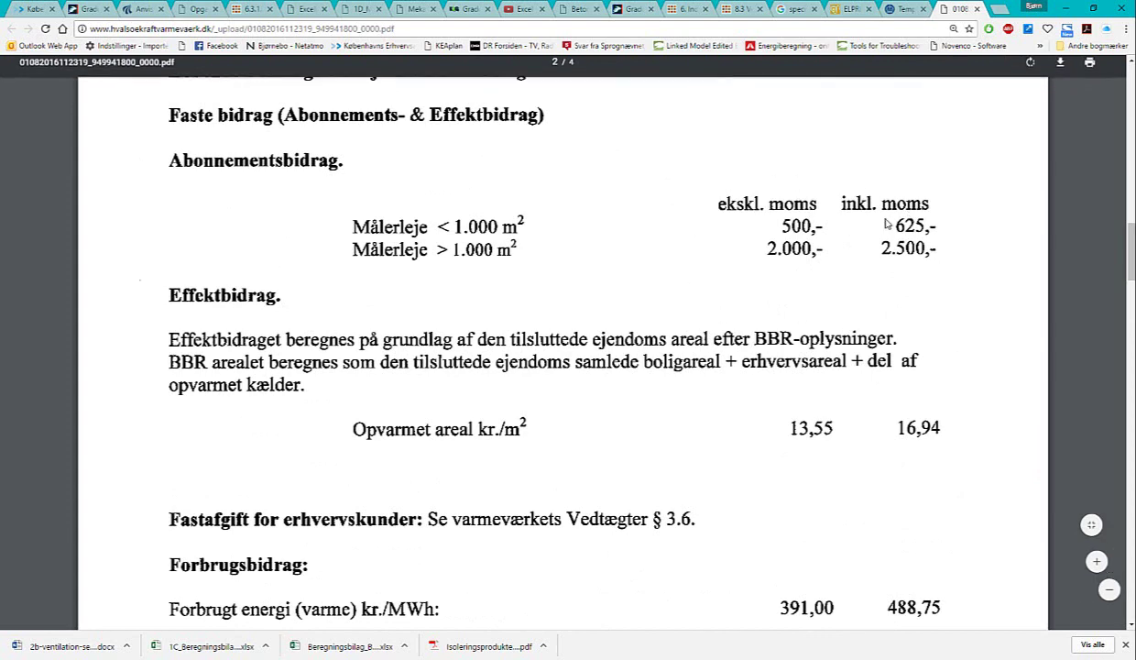
pyautogui.scroll(-4, 751, 330)
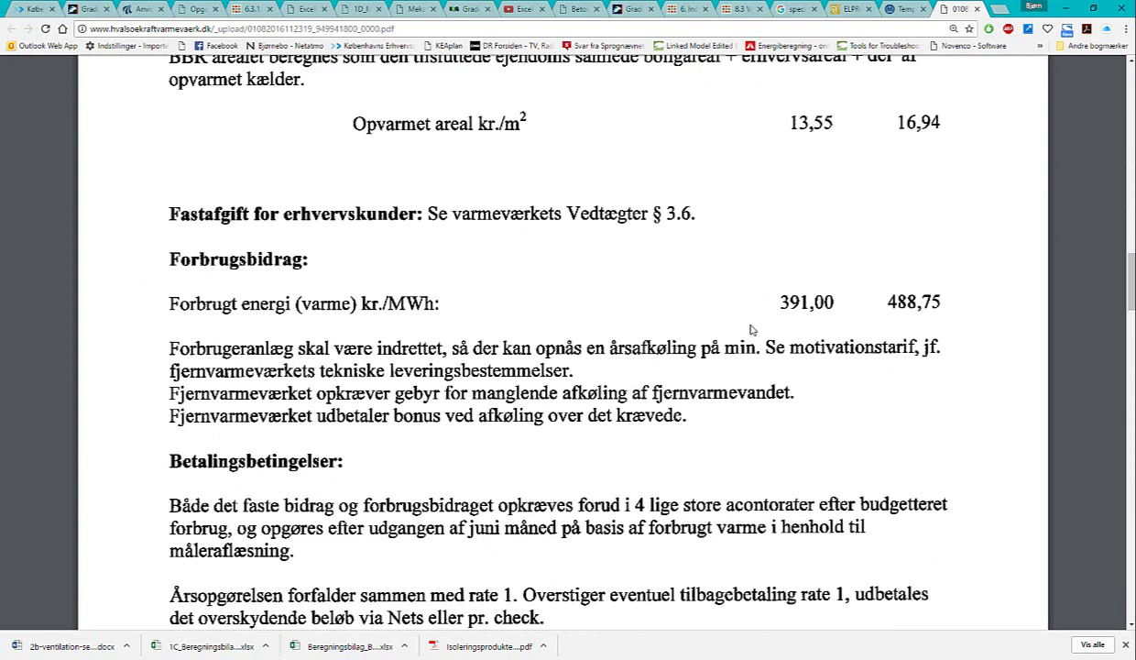
pyautogui.scroll(1, 685, 320)
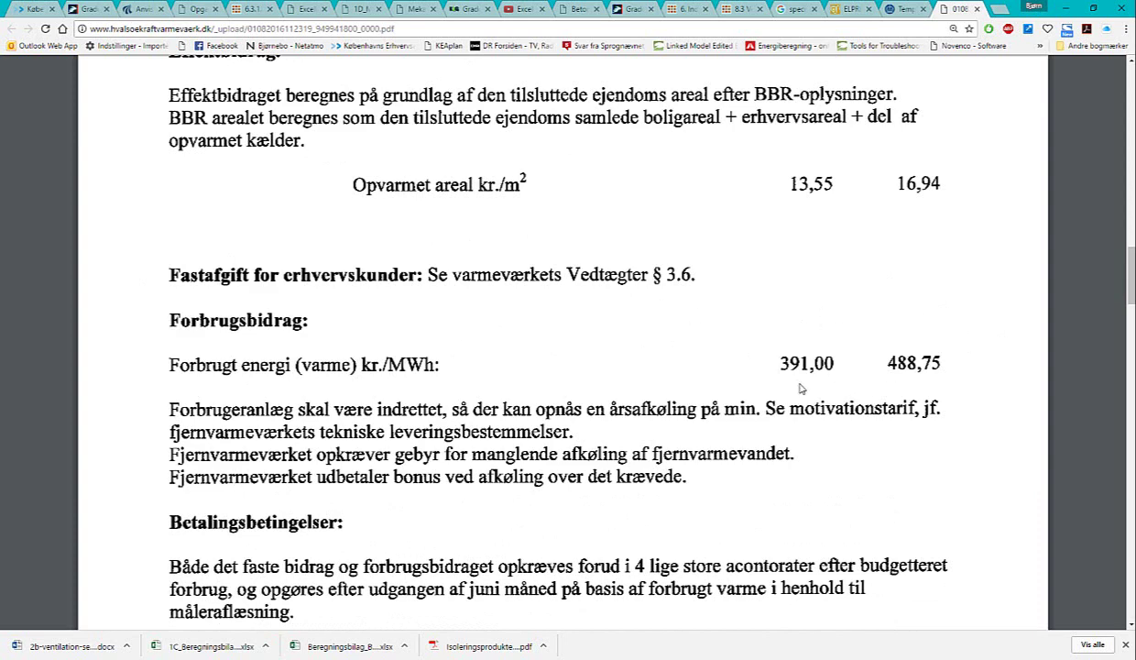
pyautogui.scroll(2, 903, 362)
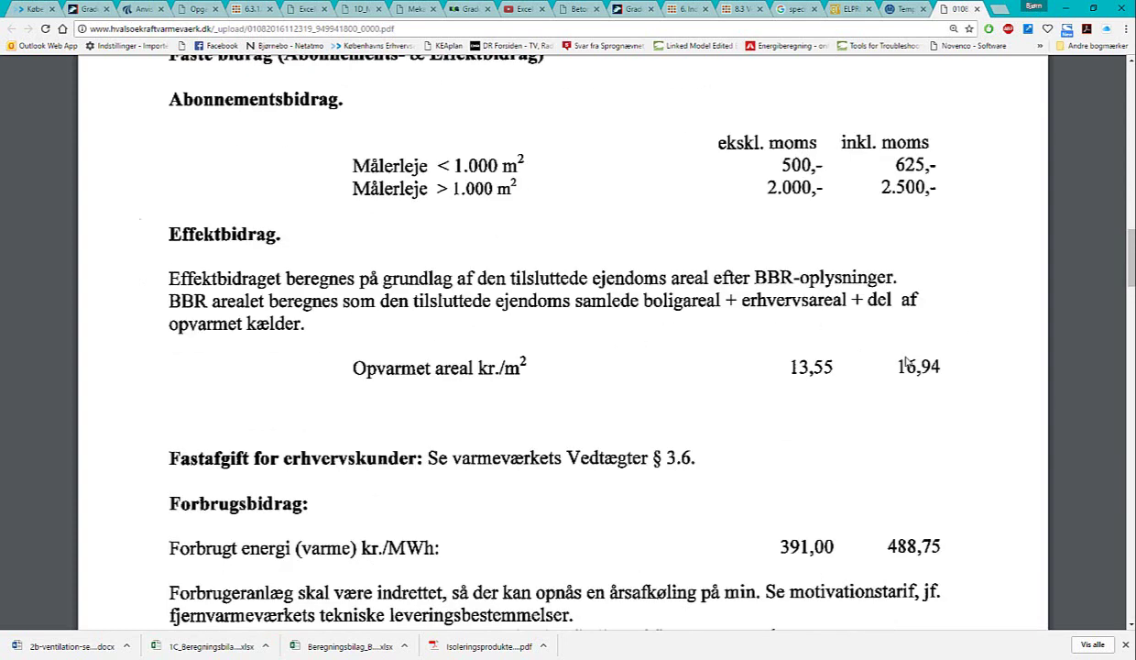
pyautogui.scroll(-2, 905, 363)
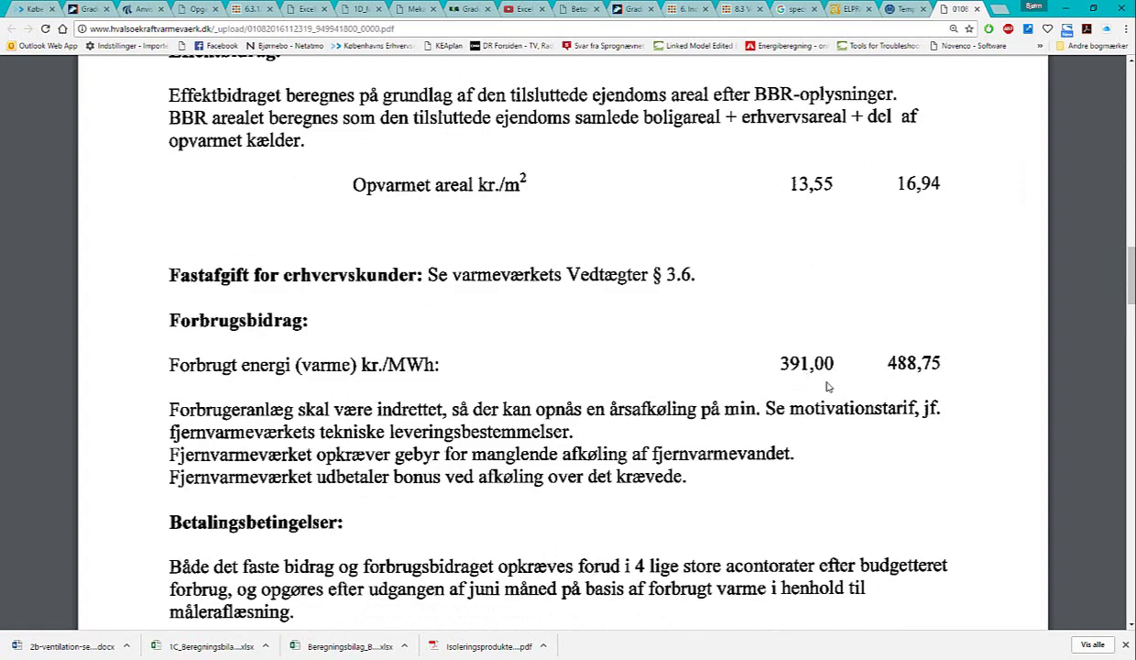
pyautogui.hotkey('alt', 'Tab')
pyautogui.hotkey('alt', 'Tab')
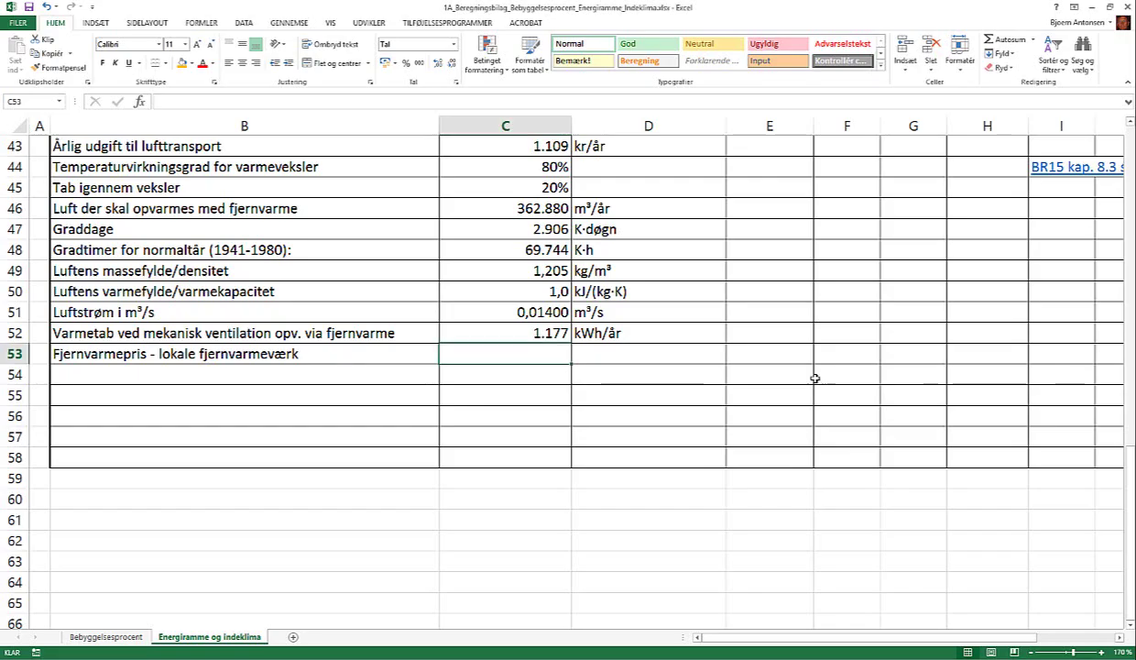
# - Enter 0,489 kr/kWh in row 53 shown with three decimals, and begin the B54 label
pyautogui.write('0,')
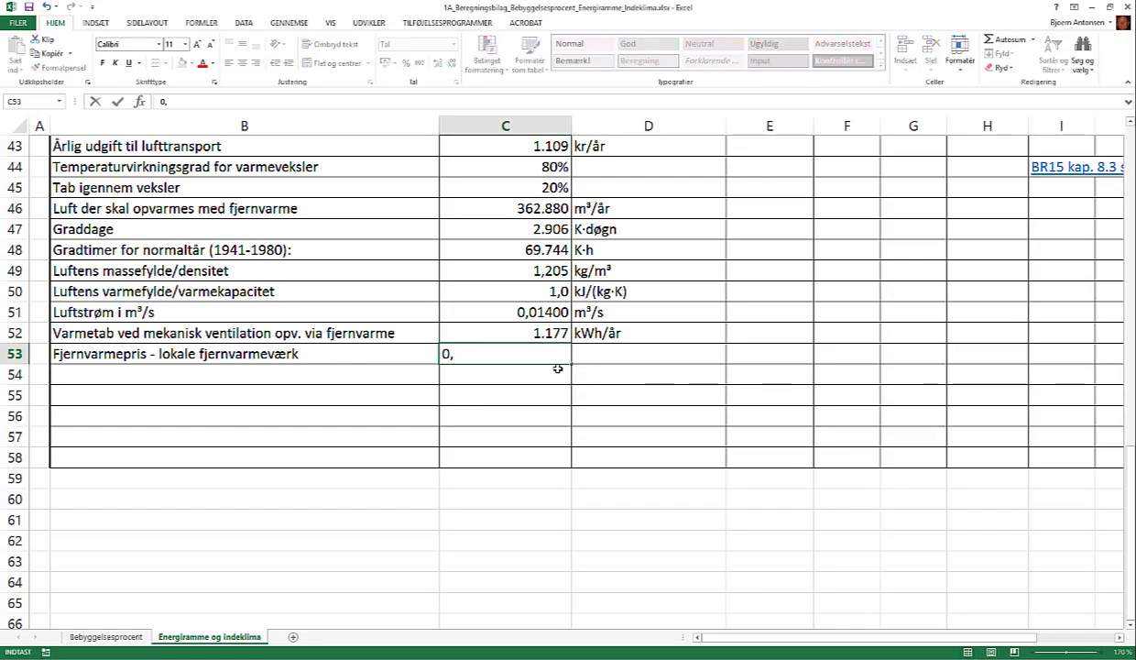
pyautogui.write('489')
pyautogui.press('Tab')
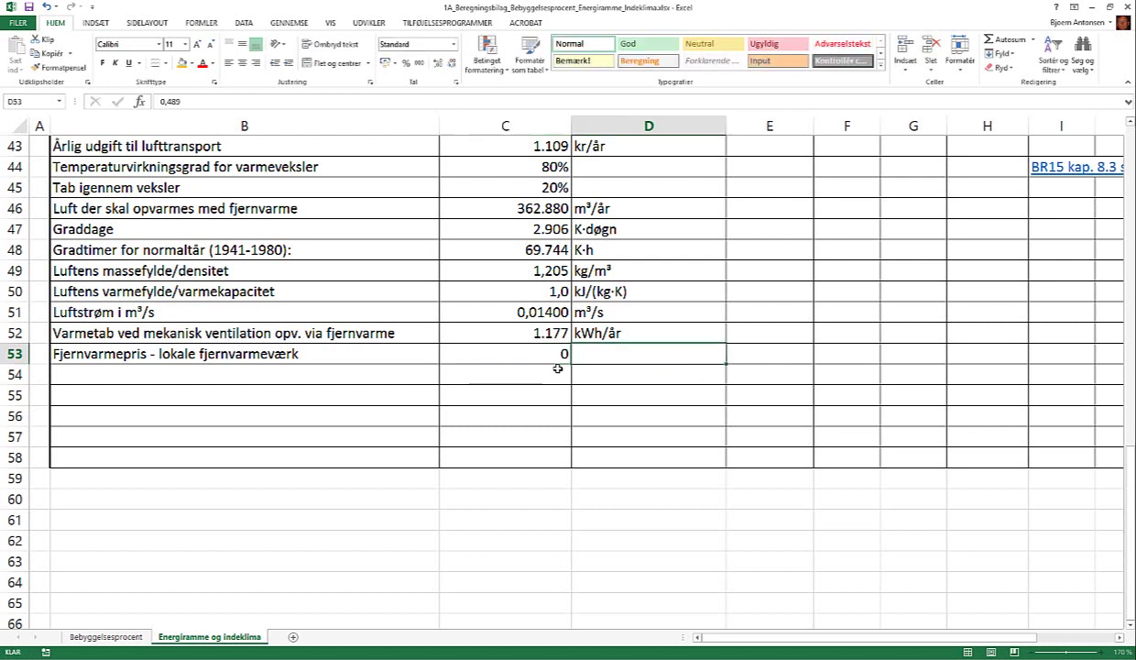
pyautogui.write('kr/')
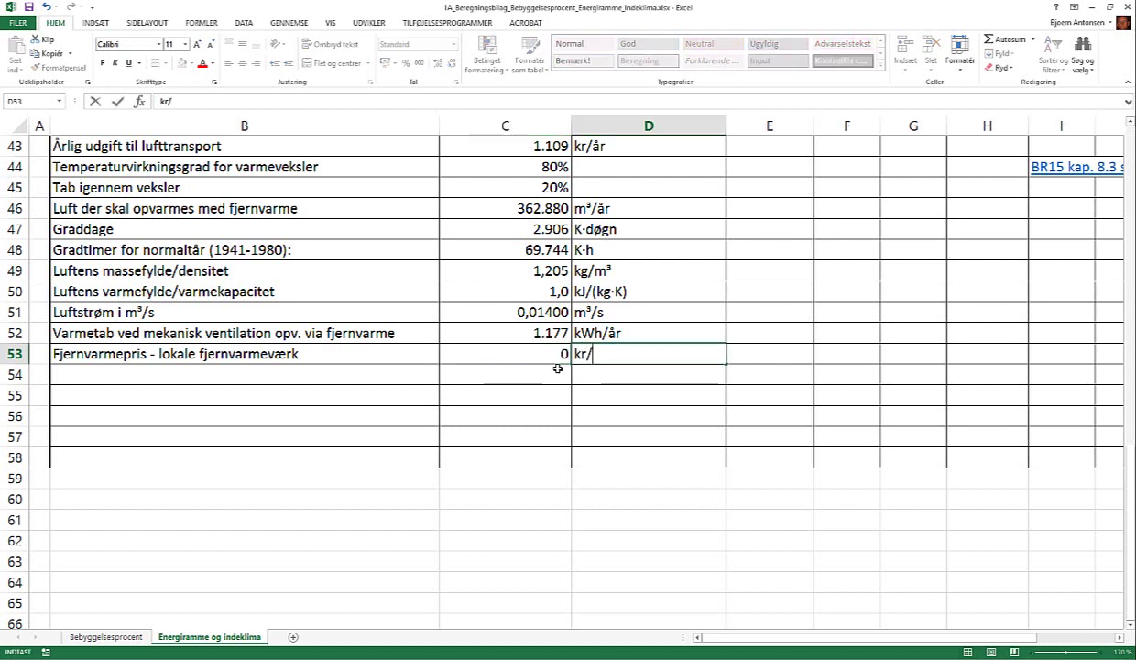
pyautogui.write('kWh')
pyautogui.press('Return')
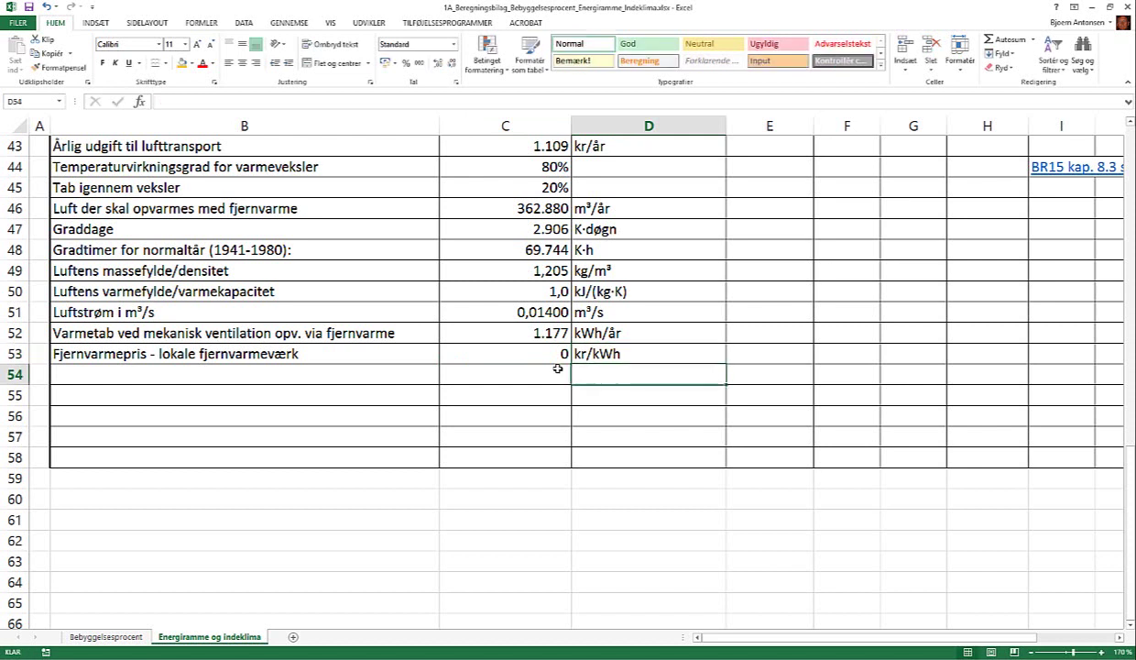
pyautogui.click(525, 350)
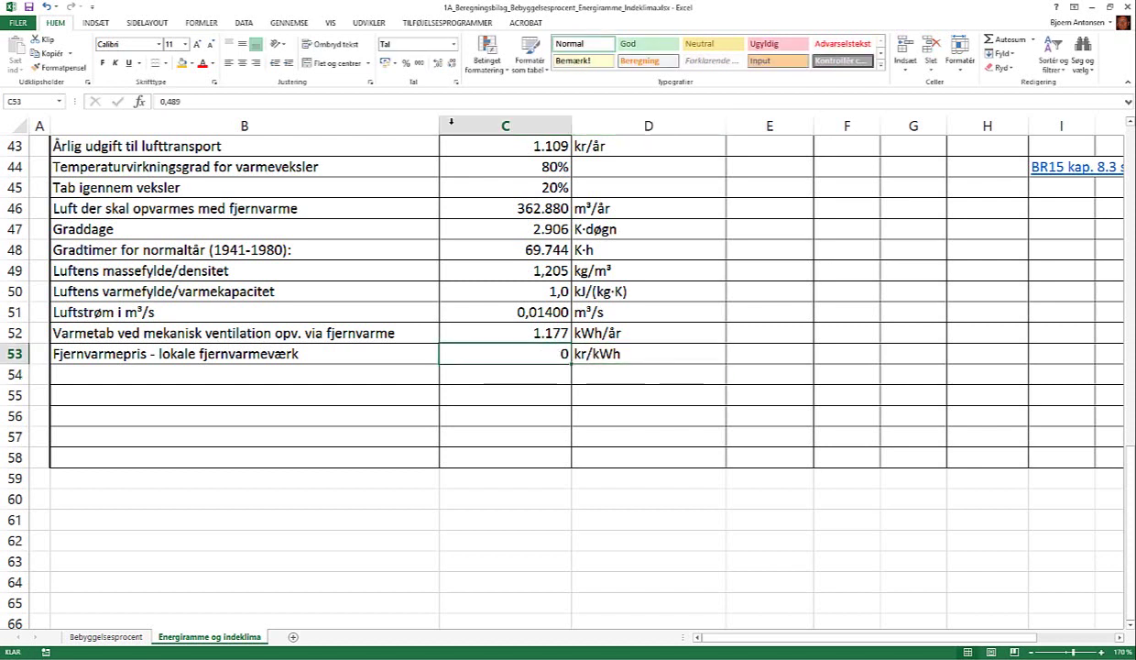
pyautogui.click(437, 64)
pyautogui.click(438, 64)
pyautogui.click(437, 64)
pyautogui.click(644, 497)
pyautogui.click(217, 374)
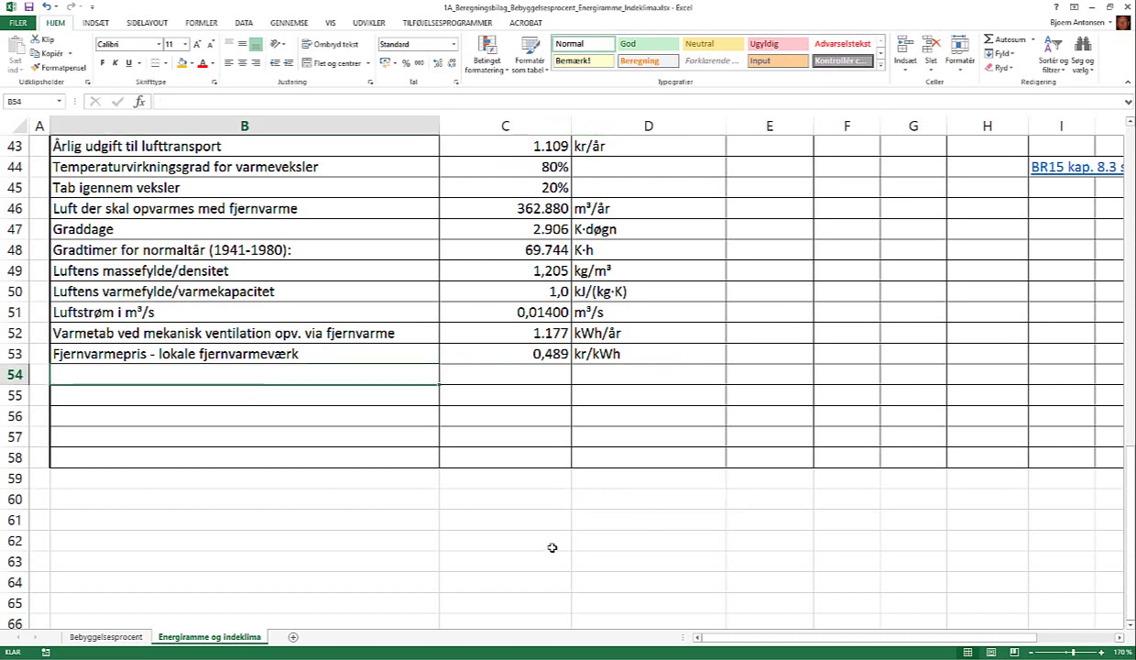
pyautogui.write('Sam')
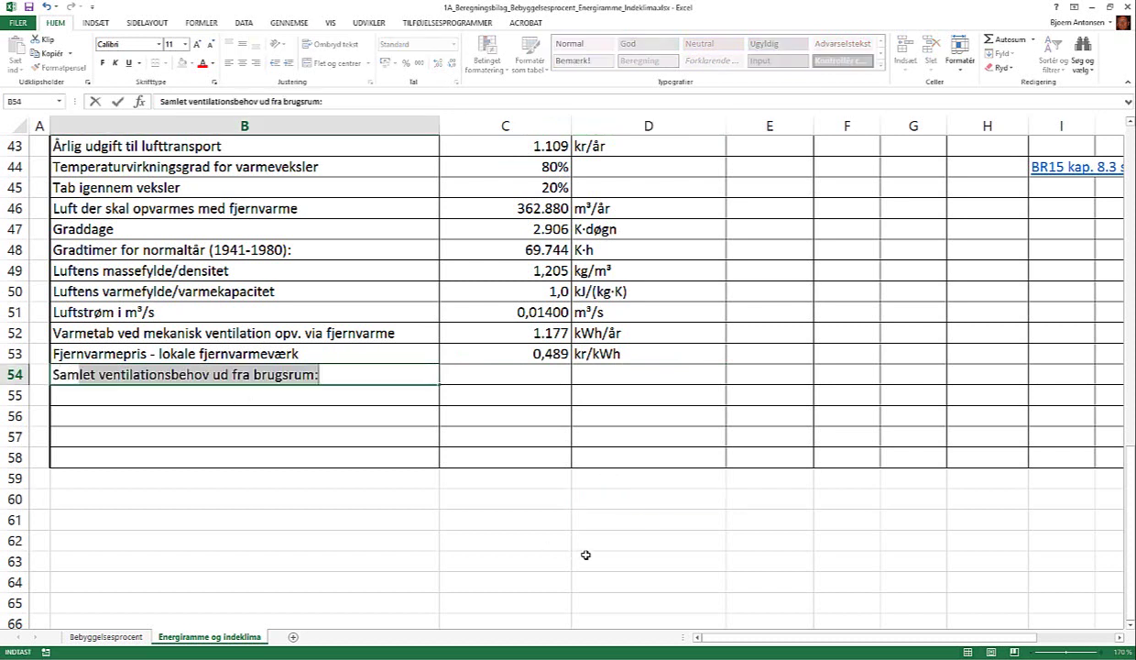
pyautogui.write('let venti')
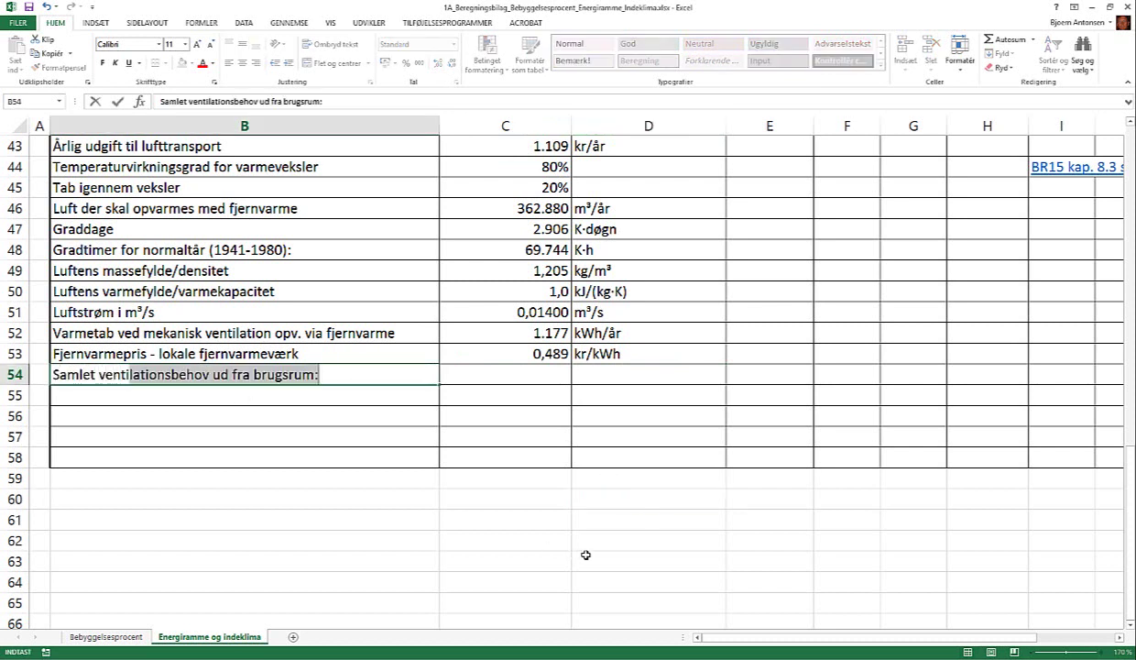
pyautogui.write('lationsta')
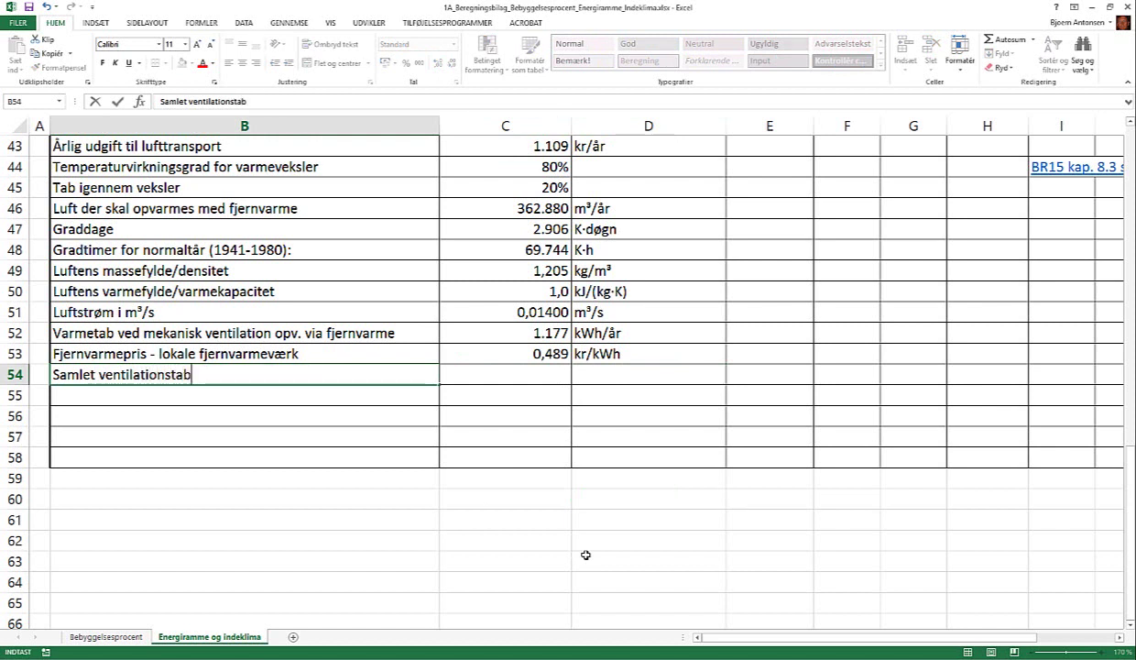
pyautogui.write('b ')
pyautogui.write('ti')
pyautogui.write('l')
# - Correct the B54 label to 'Samlet ventilationstab opv. af fjernvarme'
pyautogui.press('BackSpace')
pyautogui.press('BackSpace')
pyautogui.write('opv. af')
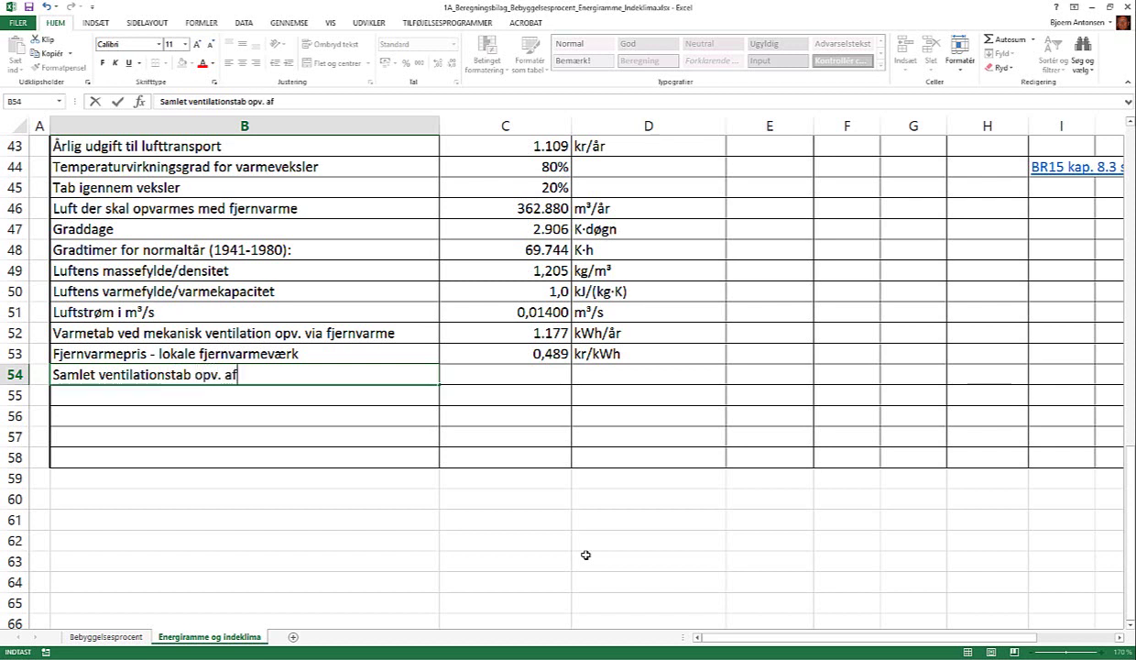
pyautogui.write(' fjernvarm')
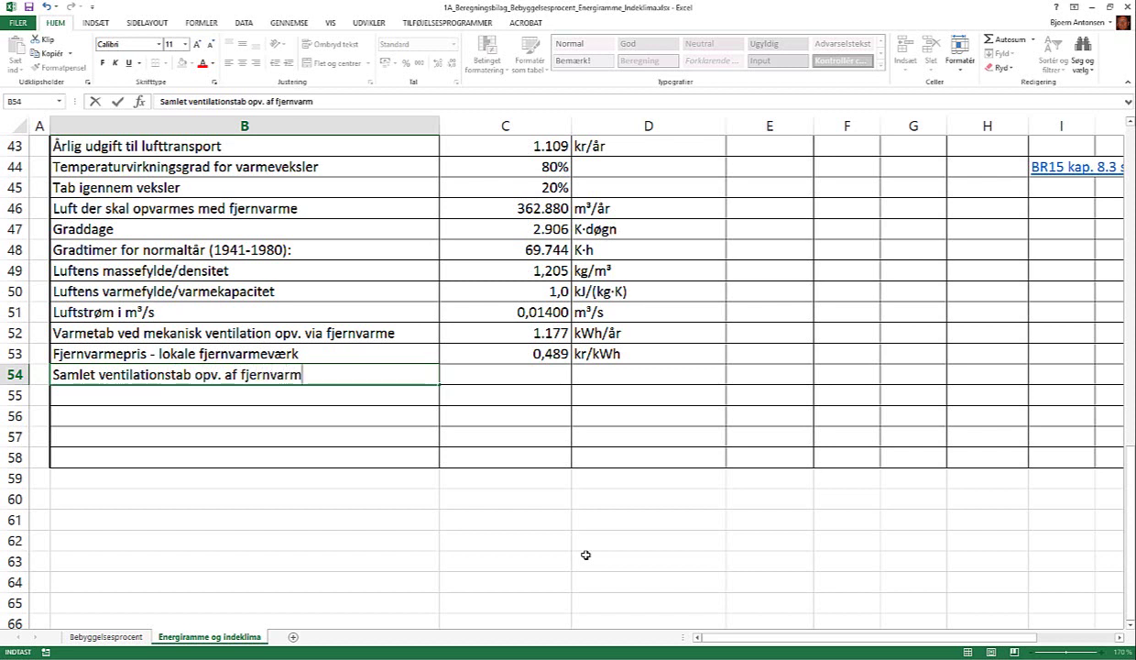
pyautogui.write('e')
pyautogui.press('Tab')
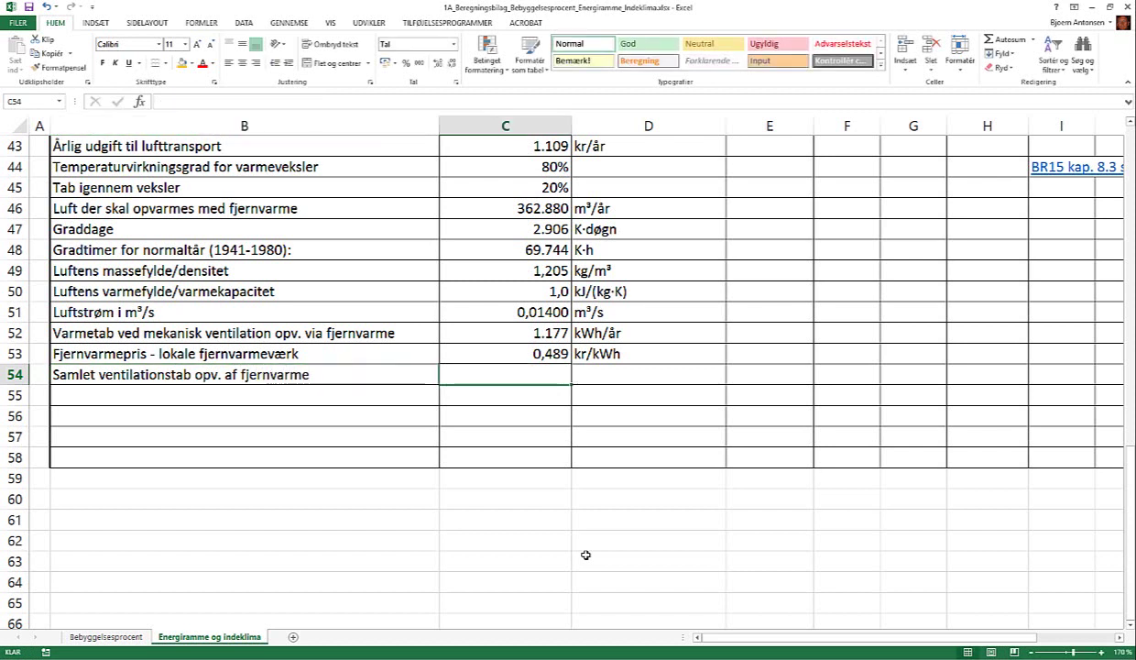
# - Enter =C52*C53 in C54 giving 575, with the unit kr/år in D54
pyautogui.write('=')
pyautogui.press('Up')
pyautogui.press('Up')
pyautogui.write('*')
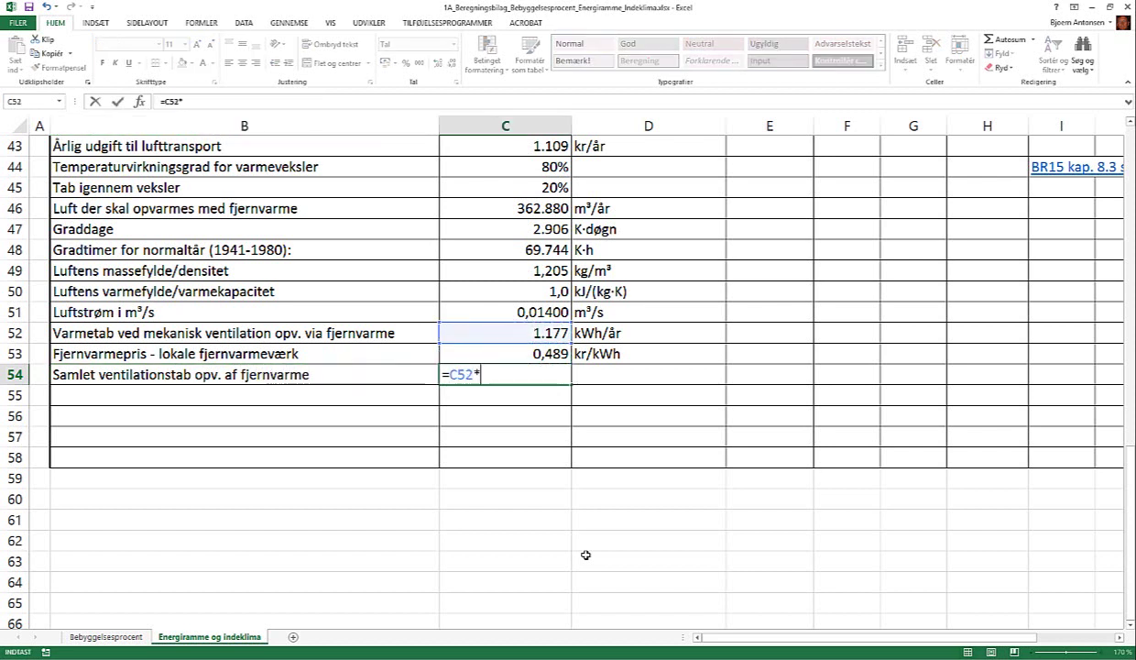
pyautogui.press('Up')
pyautogui.press('Return')
pyautogui.press('Up')
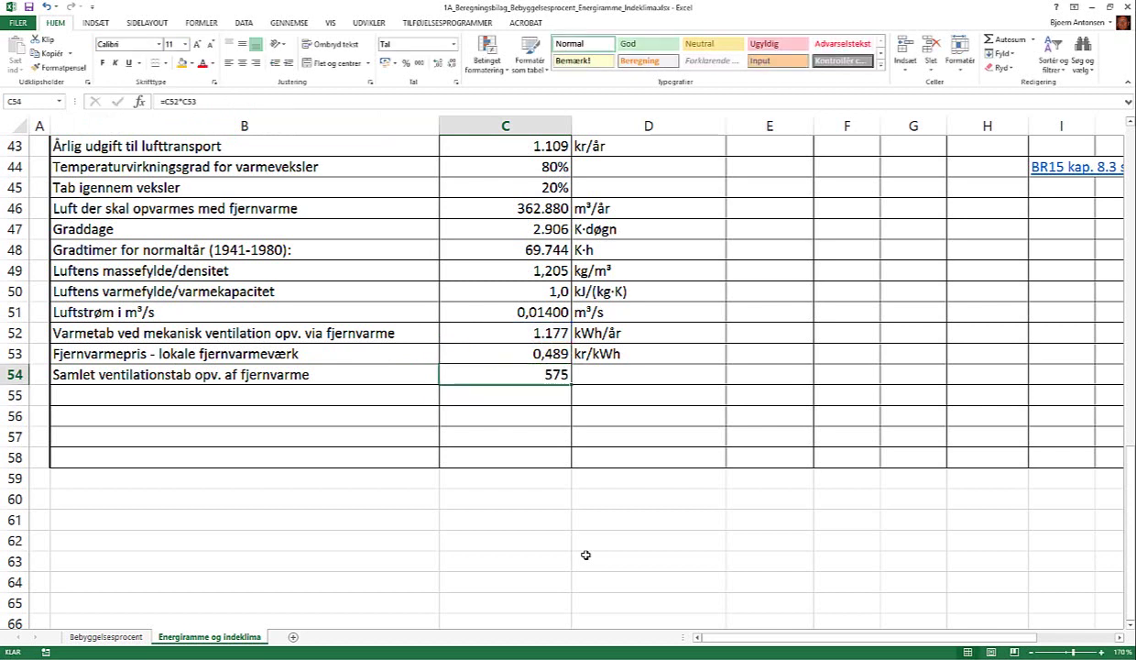
pyautogui.press('Right')
pyautogui.write('kr/')
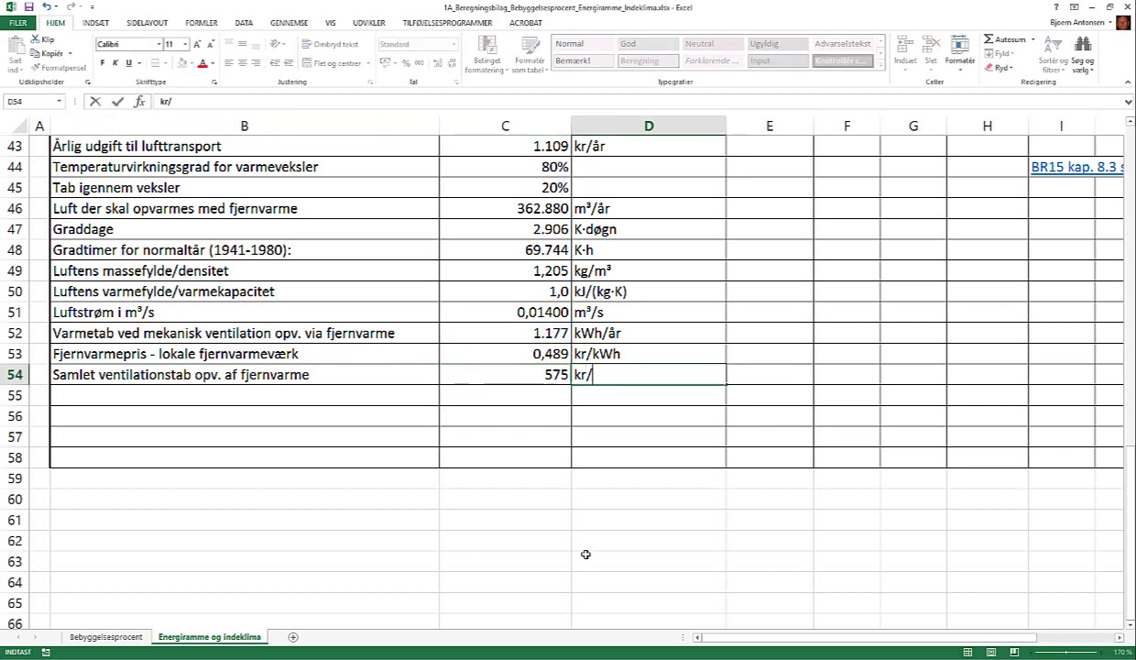
pyautogui.write('år')
pyautogui.press('Return')
pyautogui.press('Left')
pyautogui.press('Left')
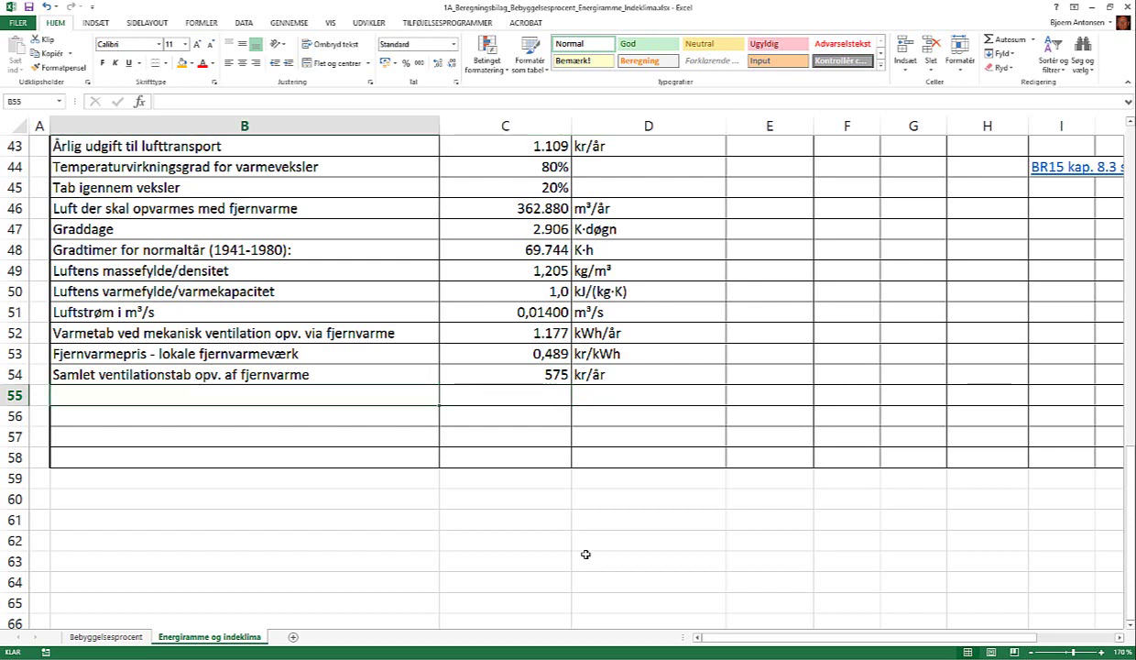
# - Label row 55 'Samlet udgift til lufttransport og opv.' and enter =C43+C54 (1.684)
pyautogui.write('Samlet ')
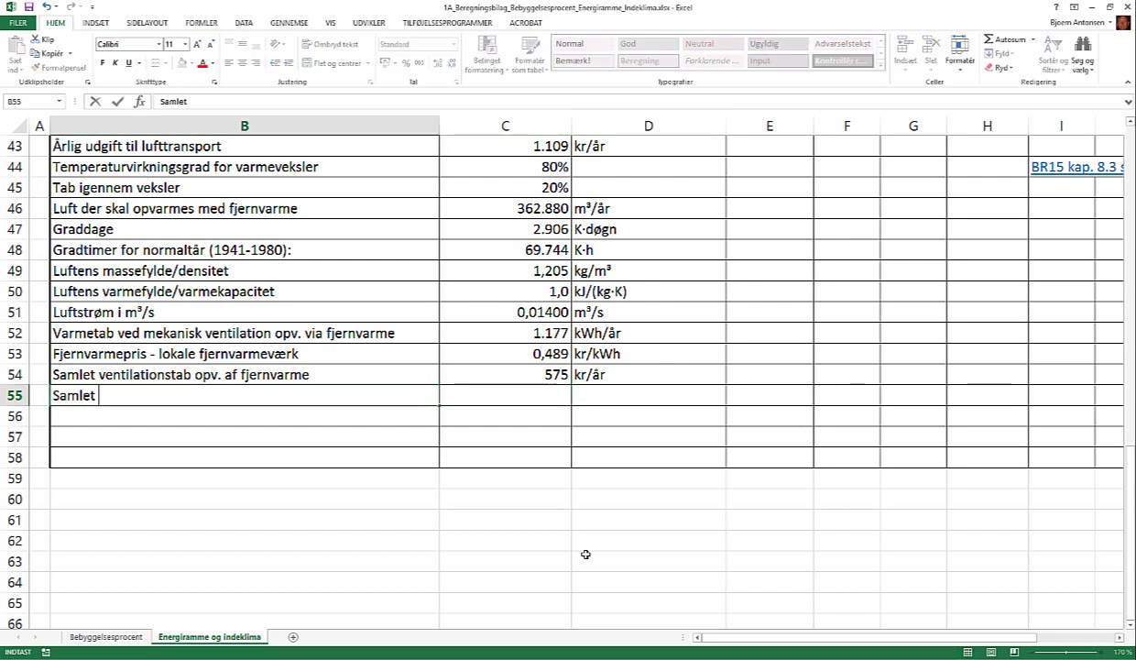
pyautogui.write('udgift')
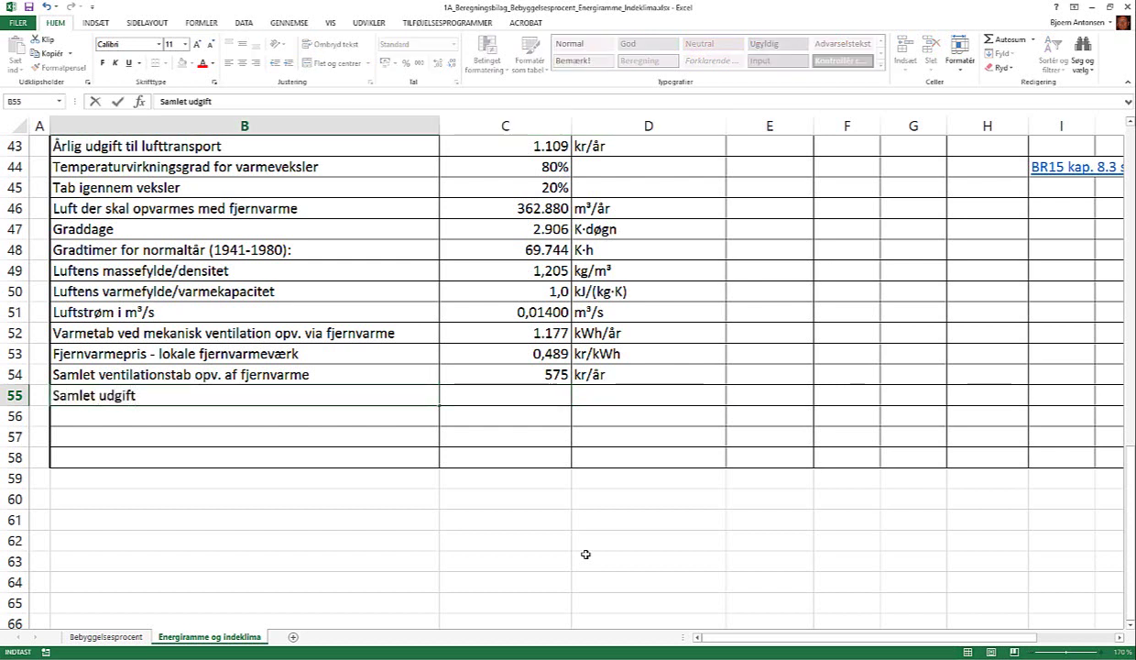
pyautogui.write(' til luft')
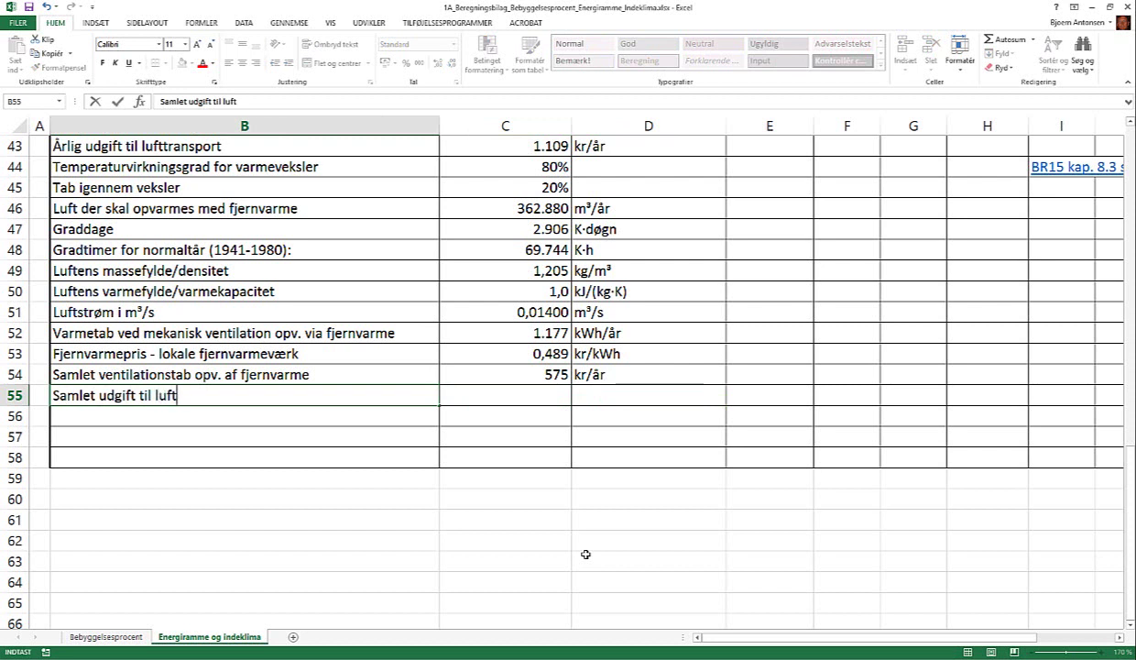
pyautogui.write('tran')
pyautogui.write('sport og')
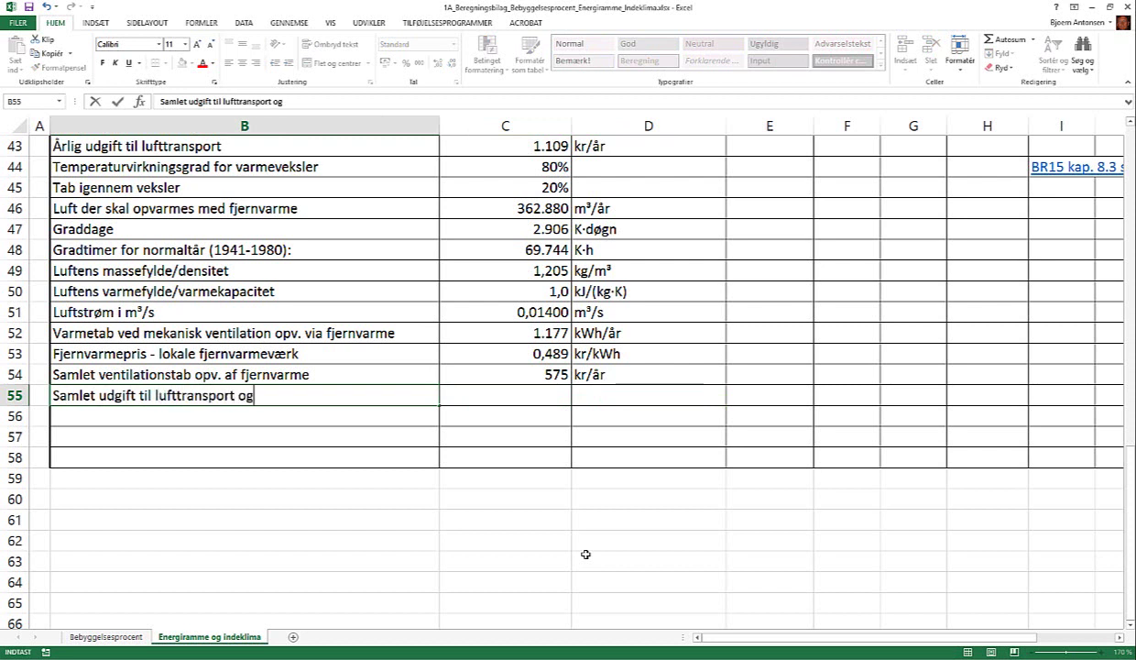
pyautogui.write(' opv.')
pyautogui.press('Tab')
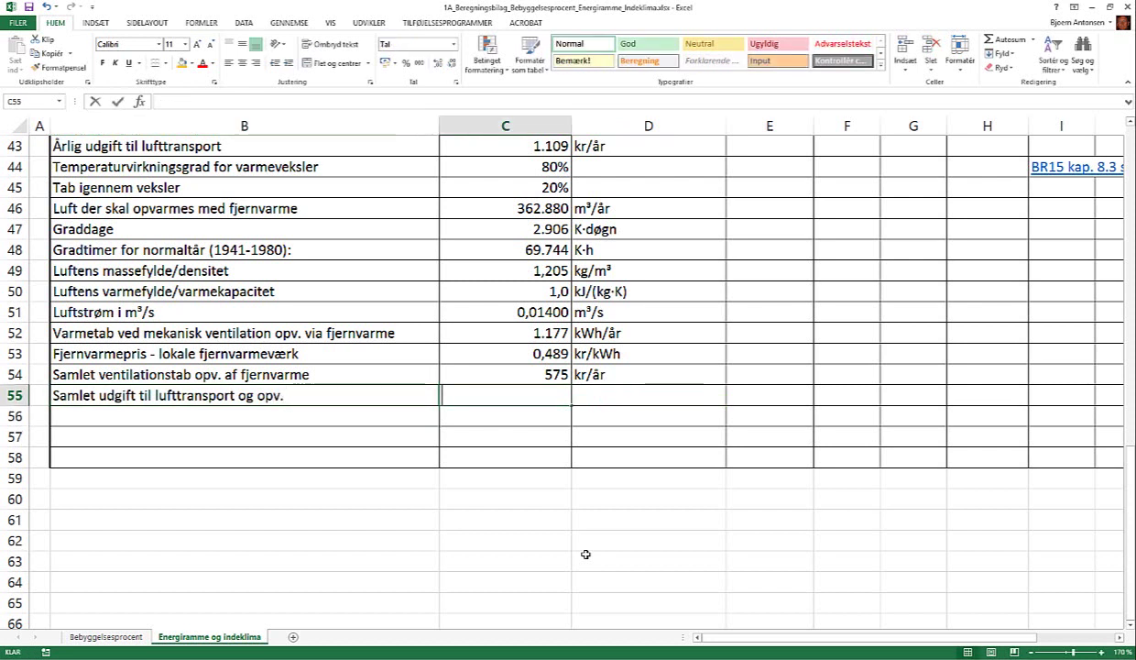
pyautogui.write('=')
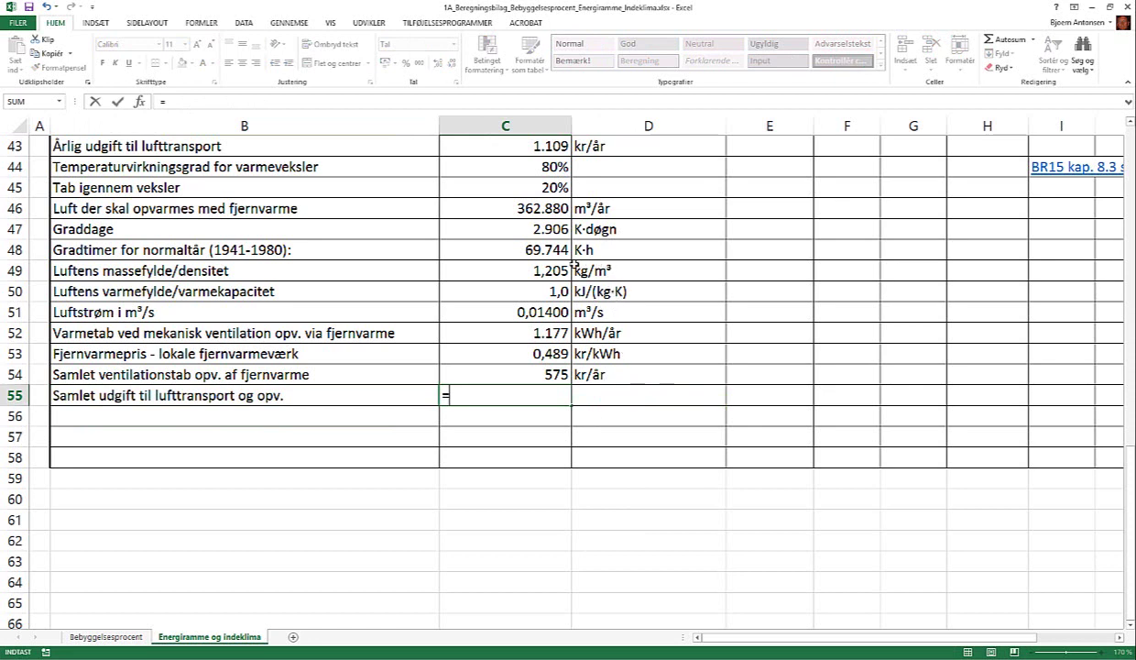
pyautogui.scroll(1, 561, 254)
pyautogui.click(554, 211)
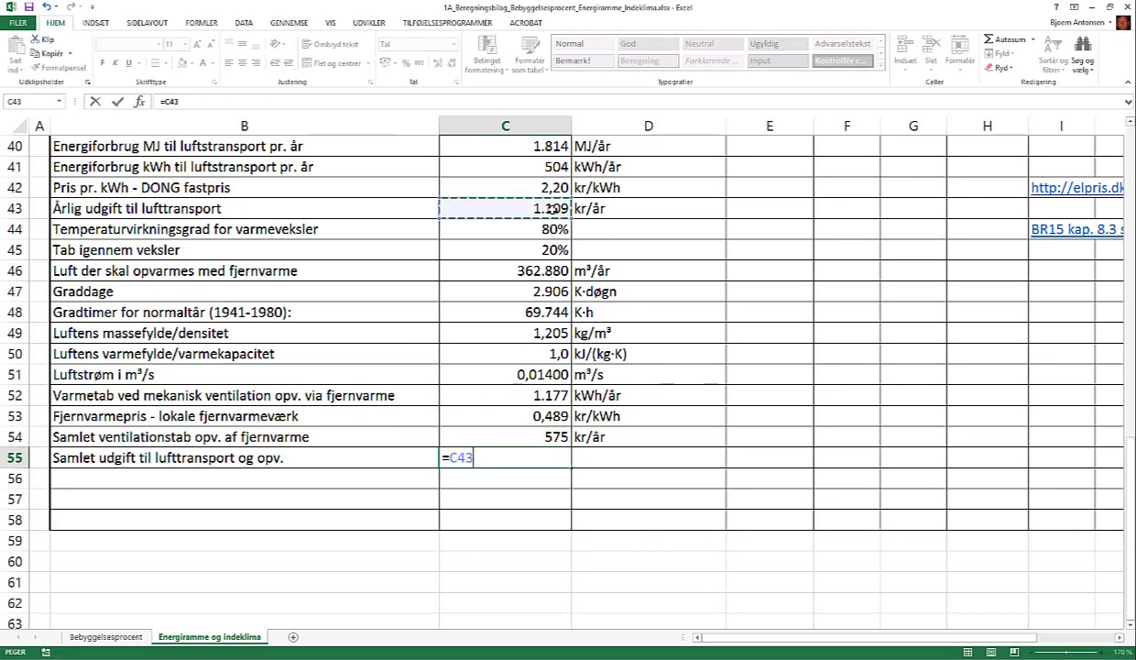
pyautogui.write('+')
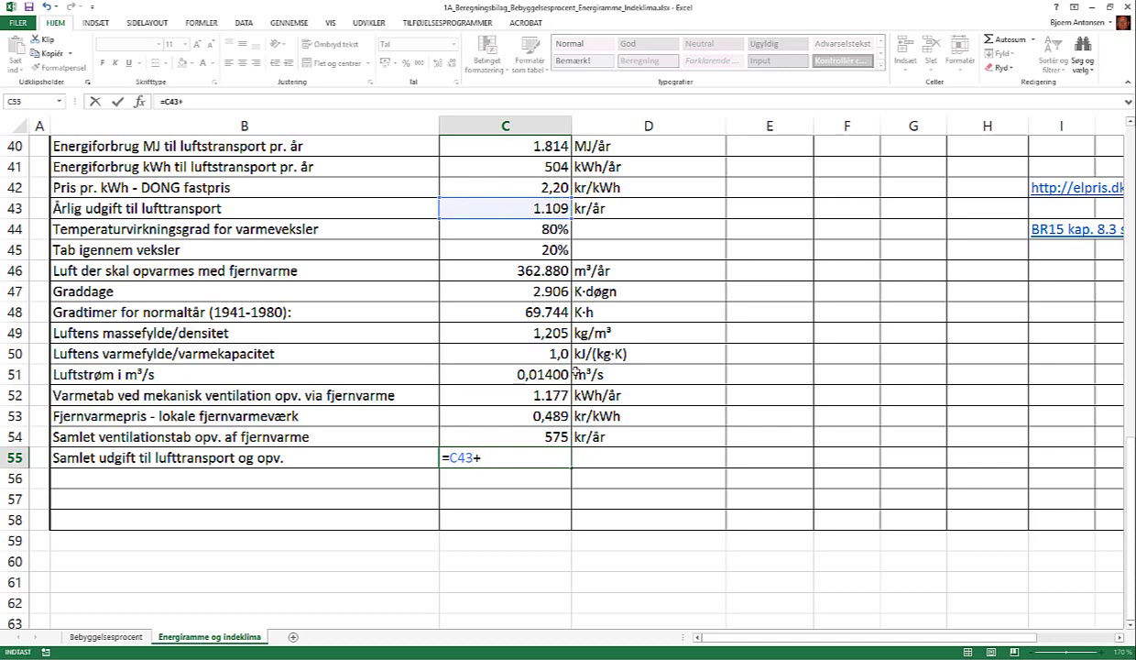
pyautogui.click(557, 437)
pyautogui.press('Return')
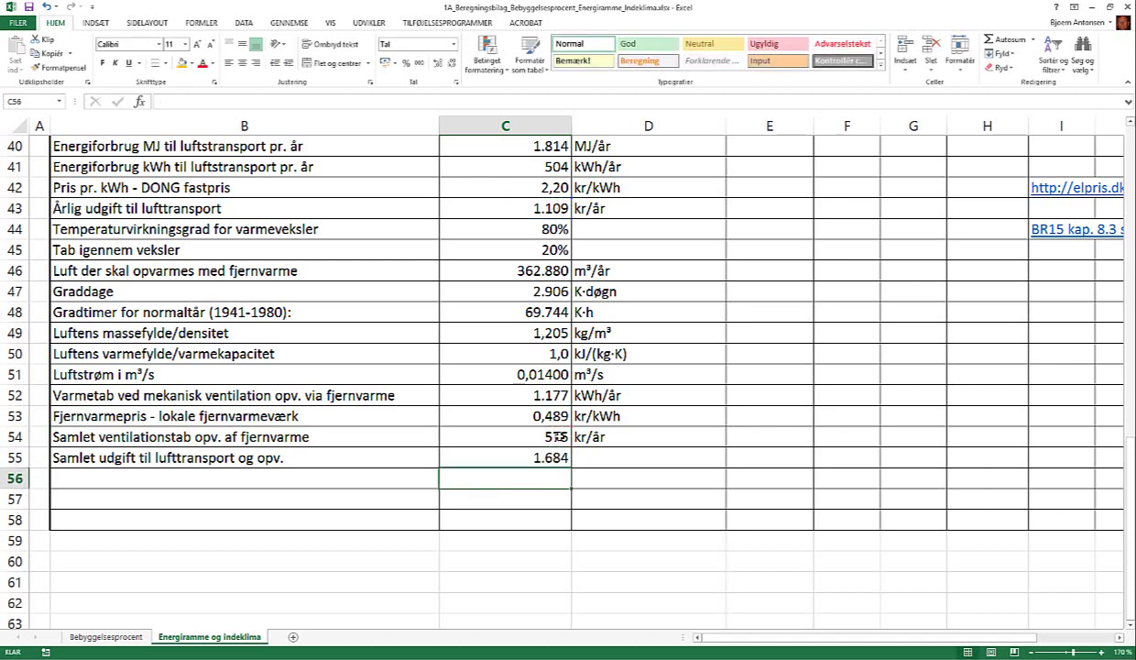
# - Add the unit kr/år in D55 and check the total formula in C55
pyautogui.press('Up')
pyautogui.press('Right')
pyautogui.write('kr/')
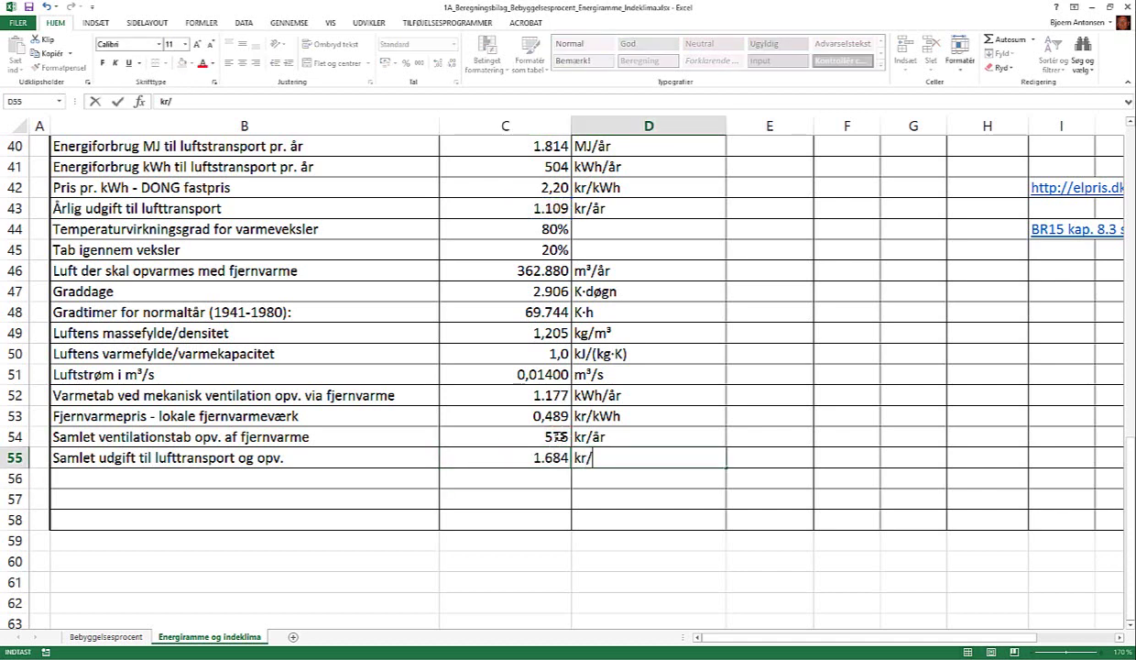
pyautogui.write('år')
pyautogui.press('Return')
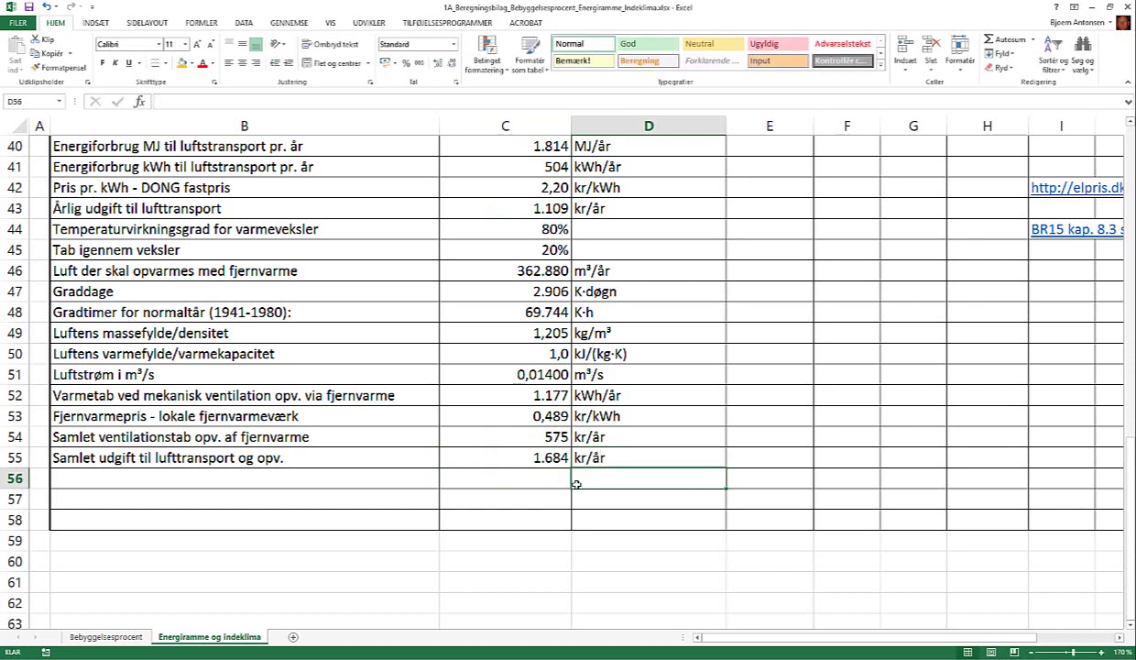
pyautogui.click(543, 456)
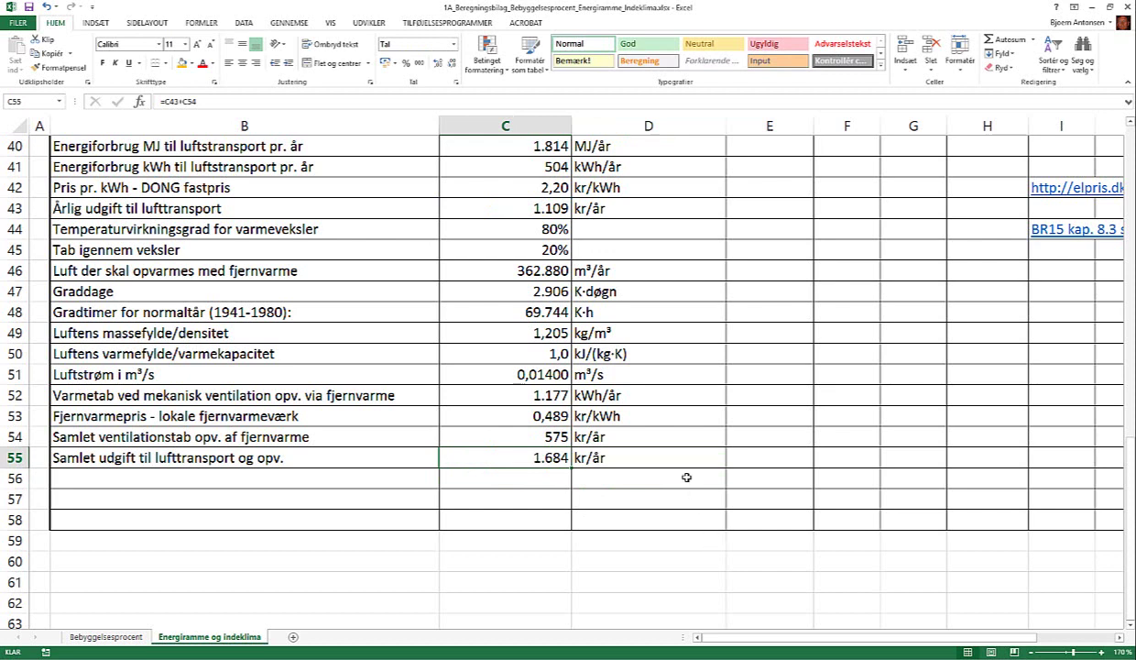
pyautogui.scroll(3, 674, 458)
pyautogui.scroll(-1, 672, 456)
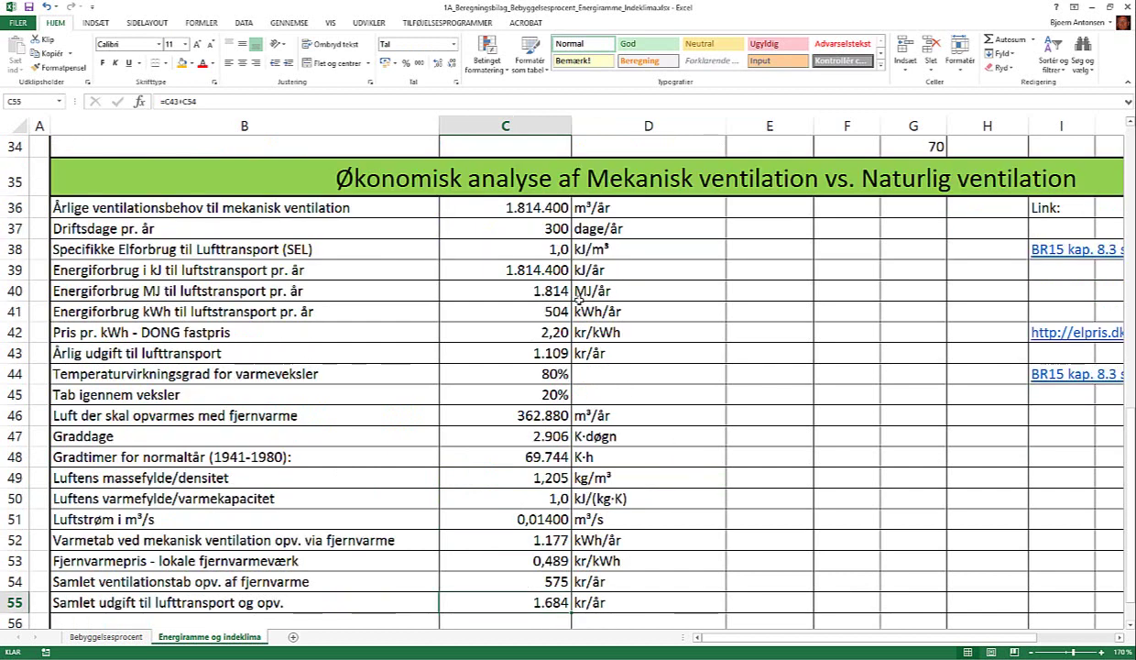
pyautogui.click(548, 231)
pyautogui.write('25')
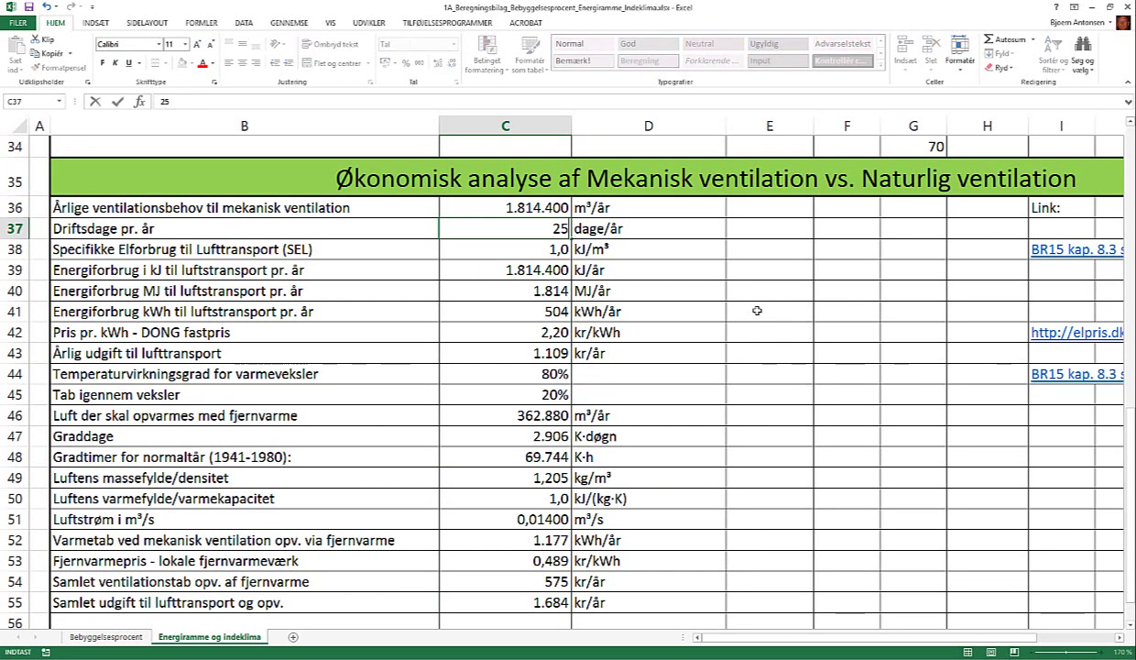
pyautogui.write('0')
pyautogui.press('Return')
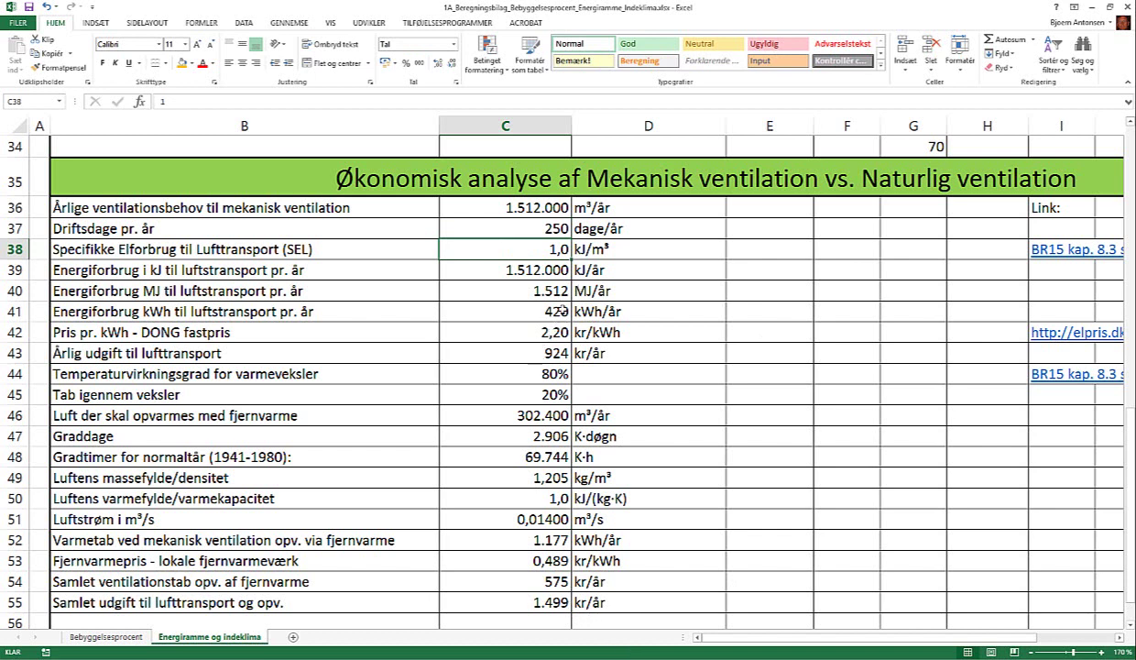
pyautogui.click(556, 376)
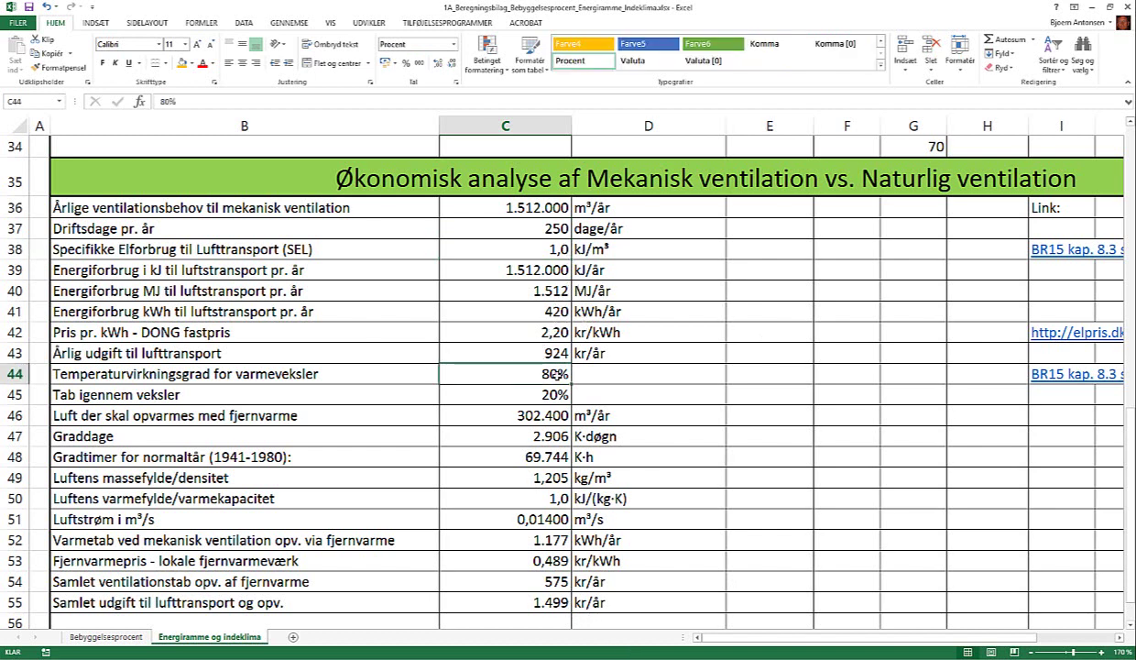
pyautogui.write('90')
pyautogui.press('Return')
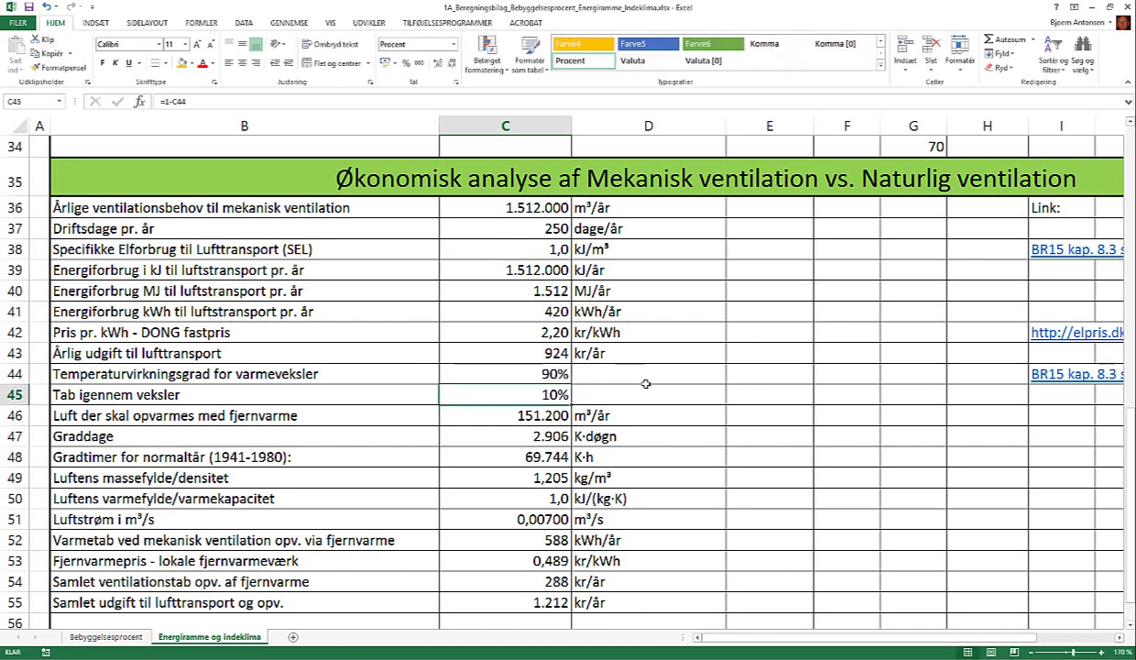
pyautogui.click(557, 249)
pyautogui.write('0,')
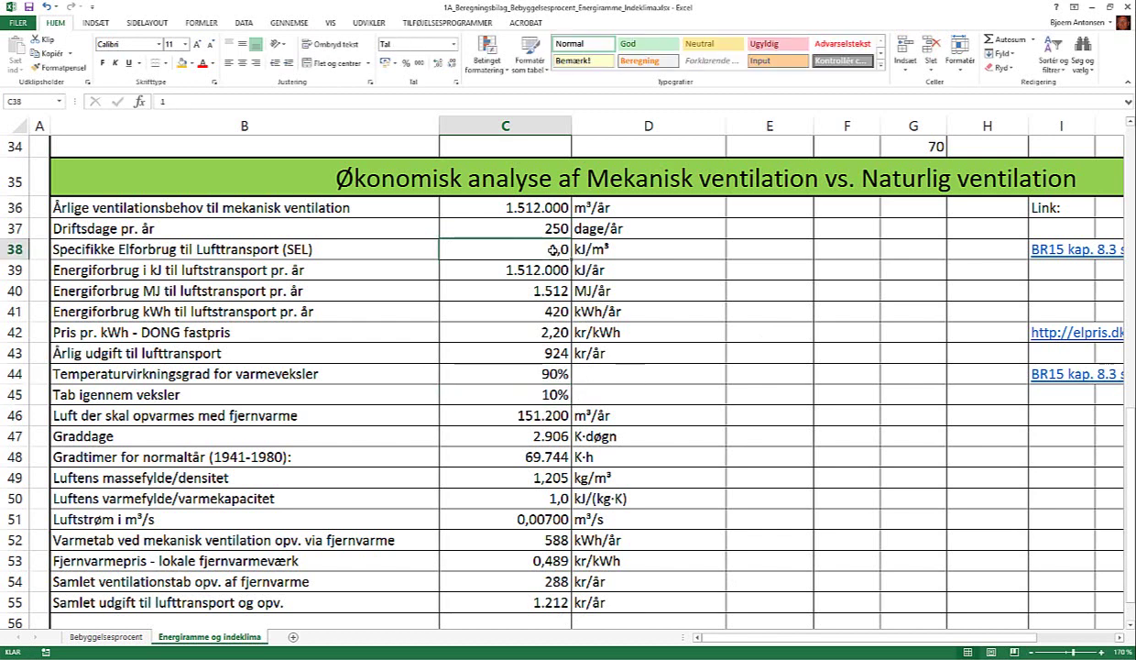
pyautogui.write('7')
pyautogui.press('Return')
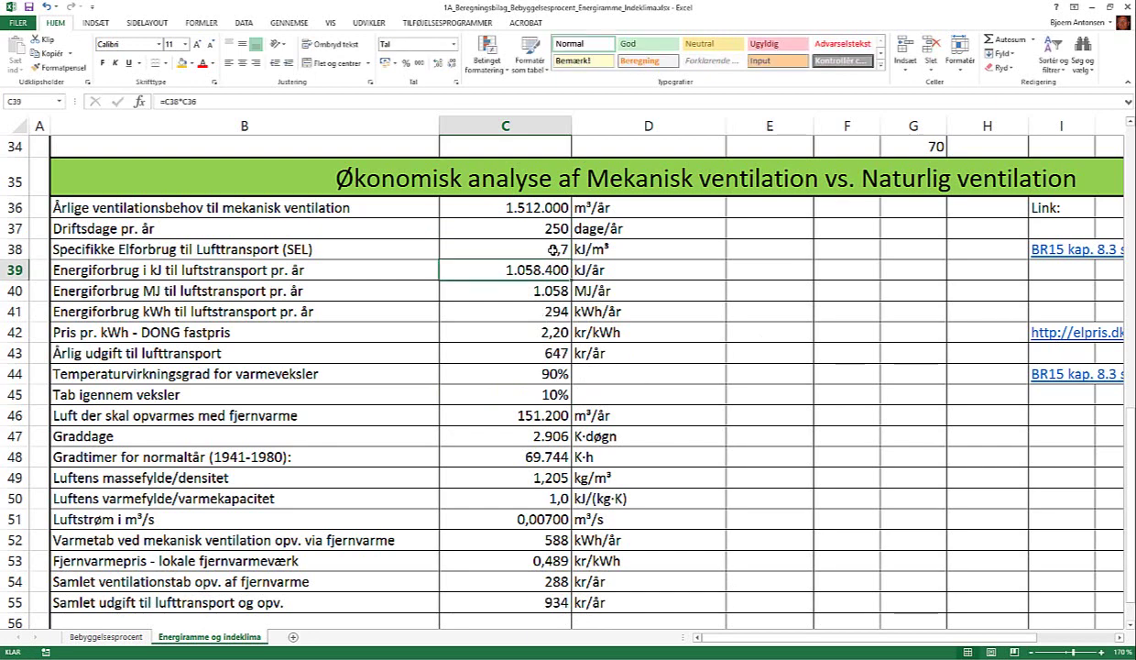
pyautogui.scroll(-1, 619, 287)
pyautogui.scroll(-2, 587, 376)
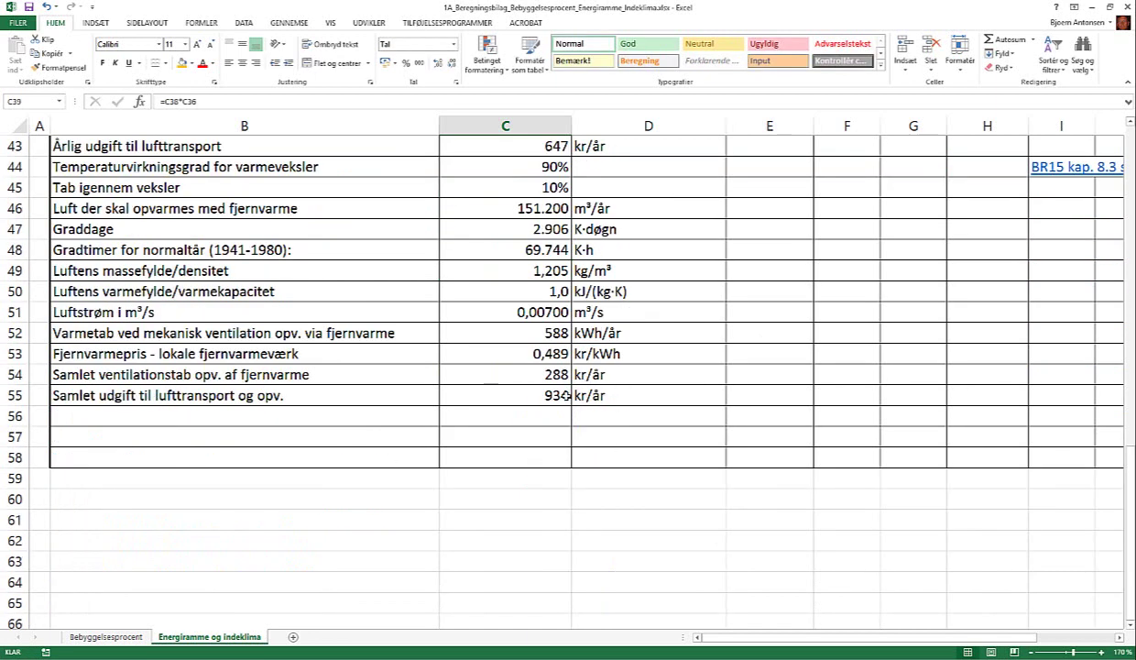
pyautogui.click(548, 385)
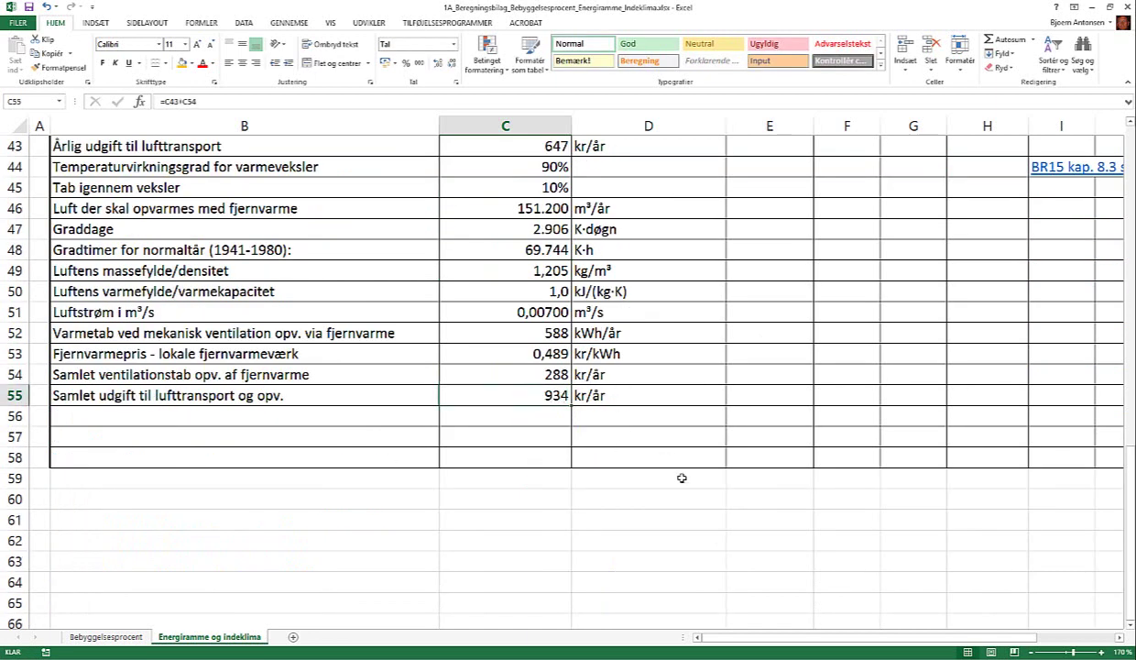
pyautogui.hotkey('ctrl', 'z')
pyautogui.hotkey('ctrl', 'z')
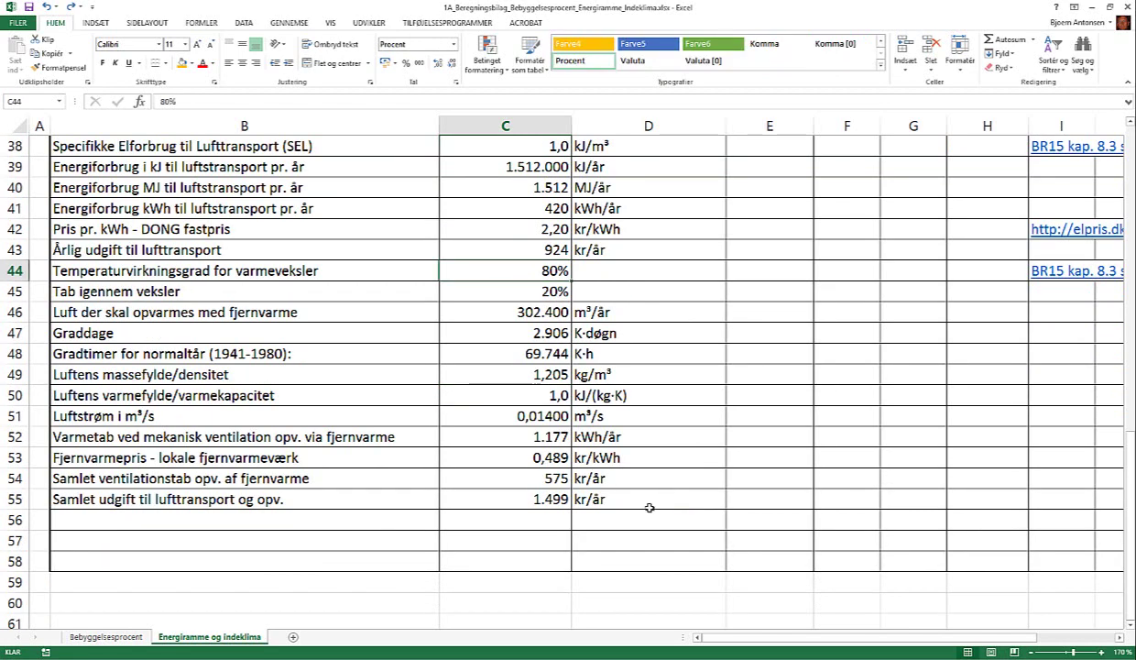
pyautogui.scroll(3, 629, 493)
pyautogui.scroll(-1, 650, 477)
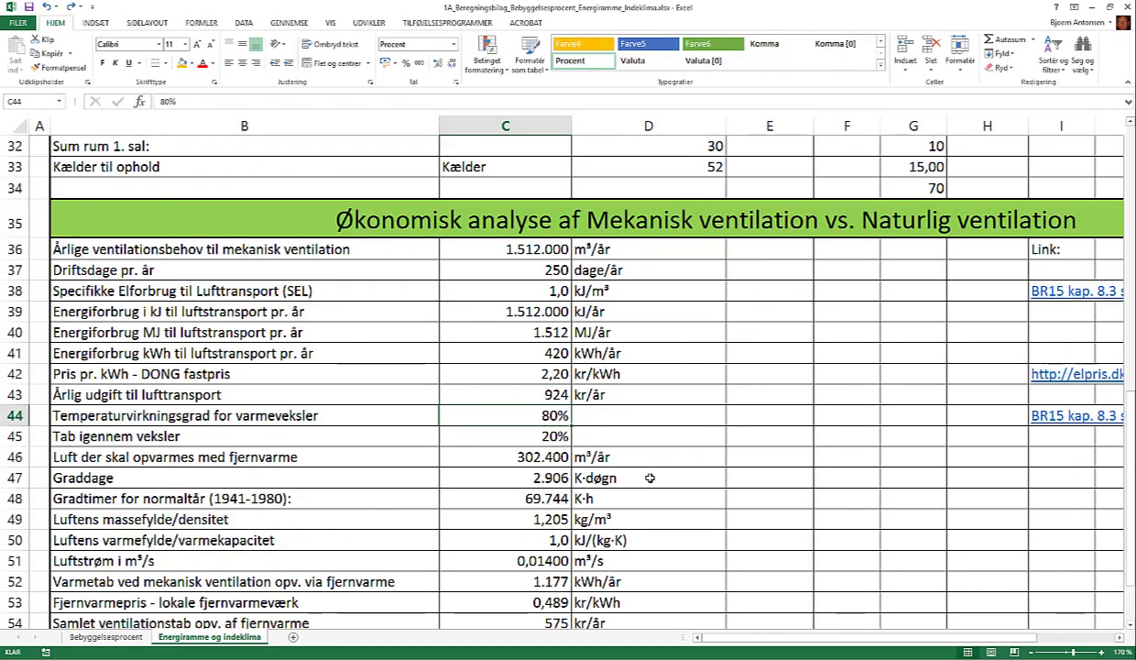
pyautogui.hotkey('ctrl', 'z')
pyautogui.scroll(-4, 660, 488)
pyautogui.click(641, 436)
pyautogui.click(541, 309)
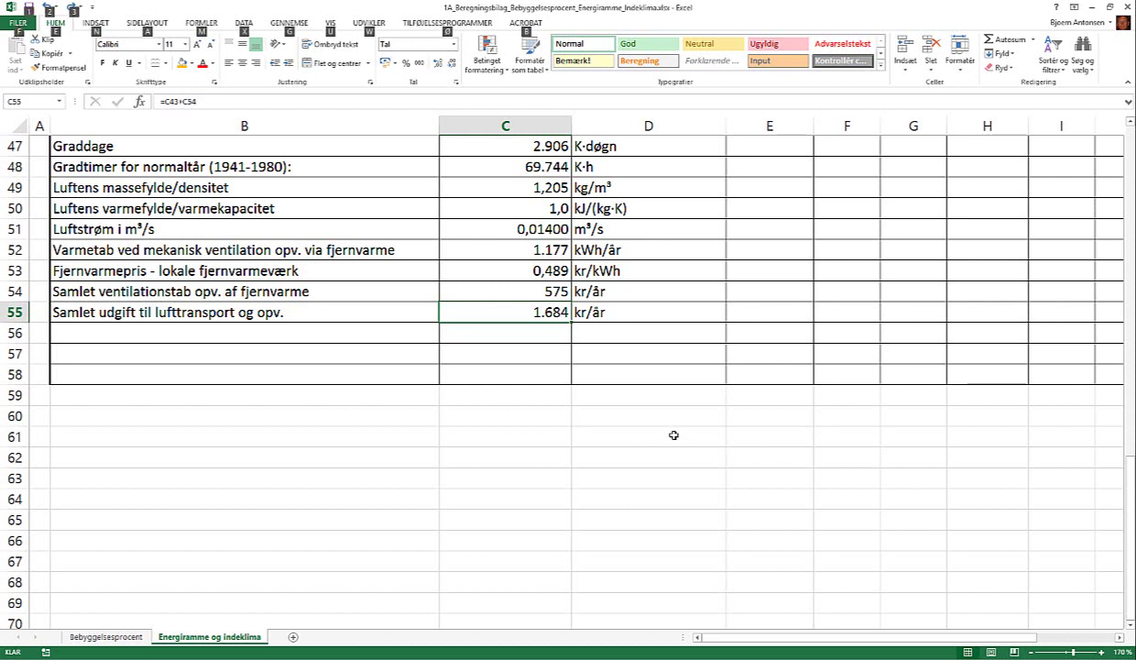
pyautogui.press('alt')
pyautogui.click(539, 267)
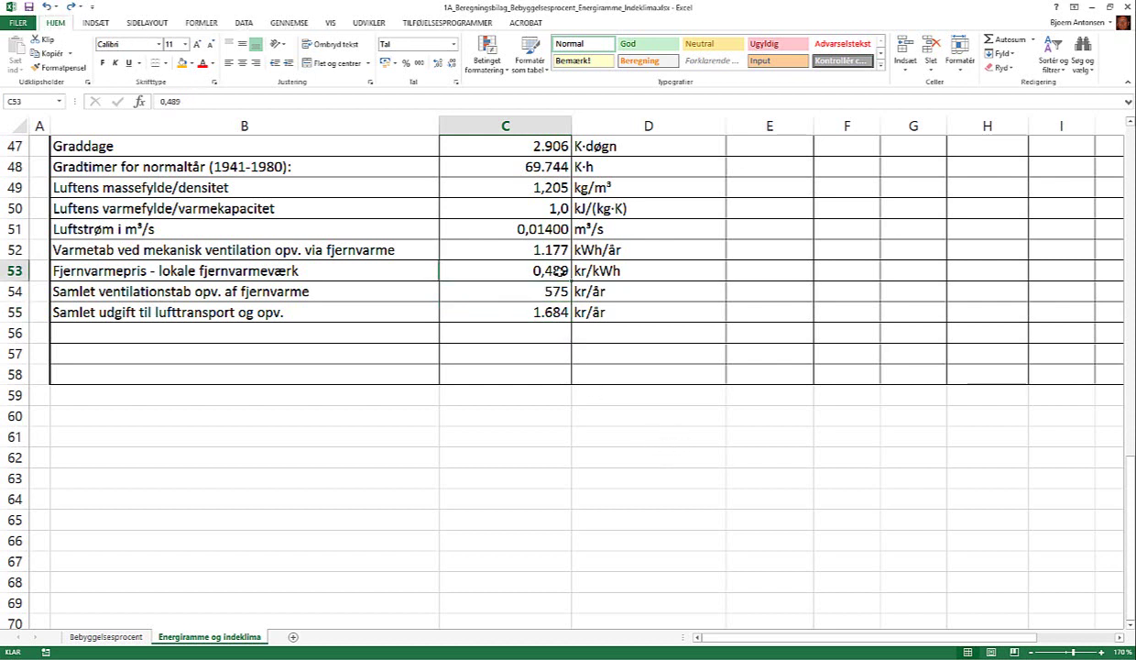
pyautogui.scroll(3, 603, 265)
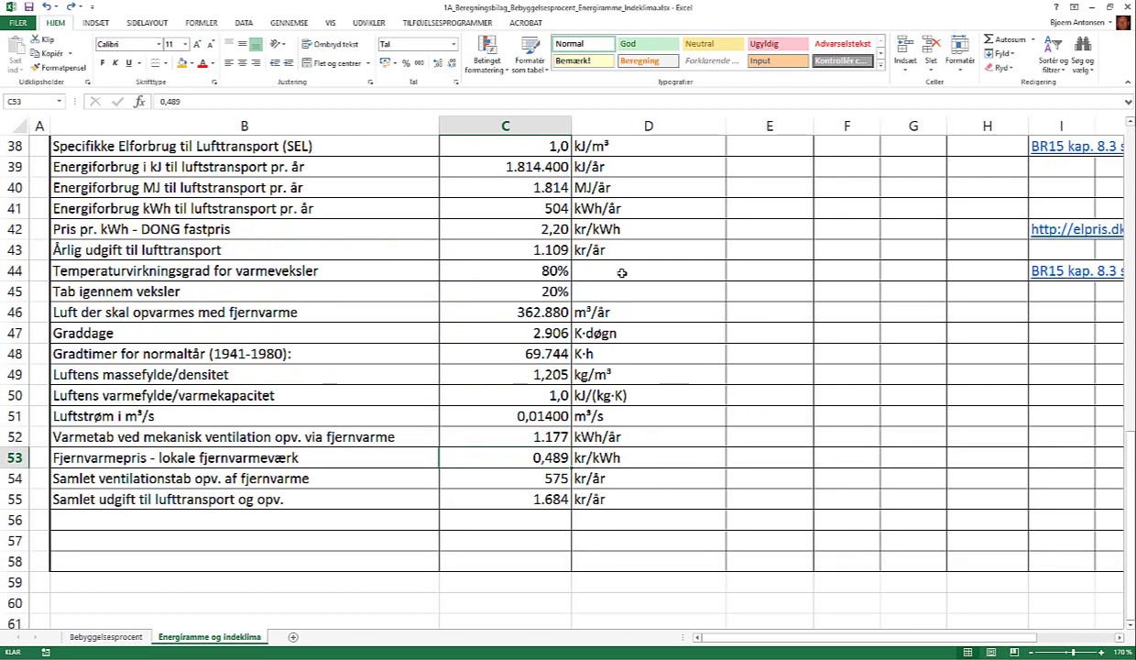
pyautogui.click(547, 233)
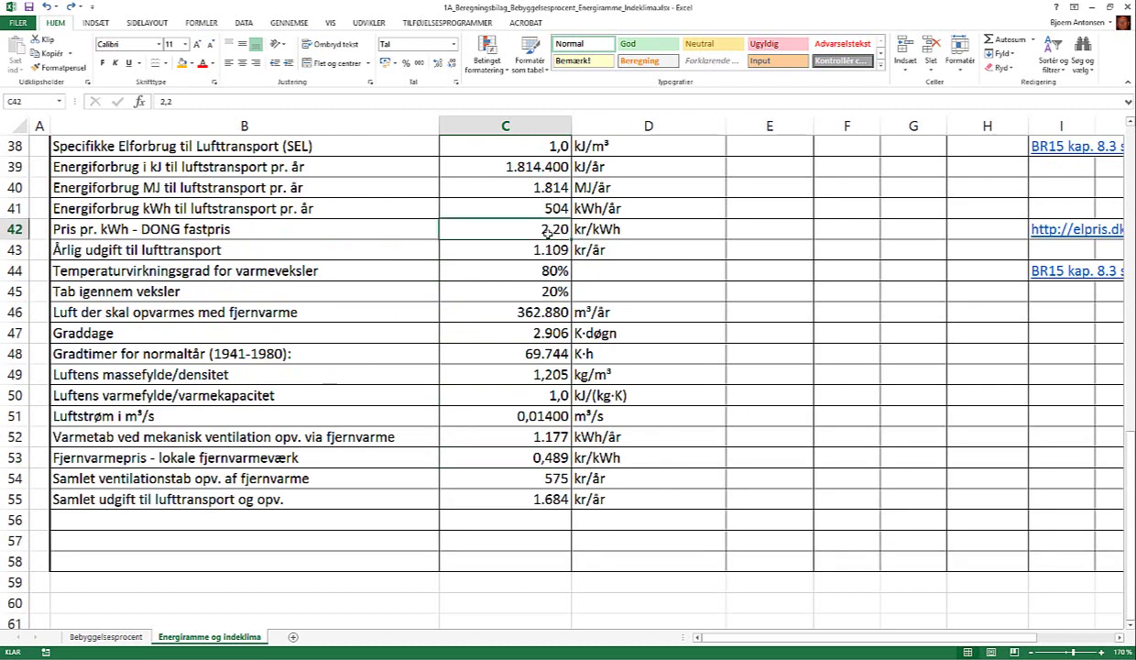
pyautogui.scroll(-4, 657, 365)
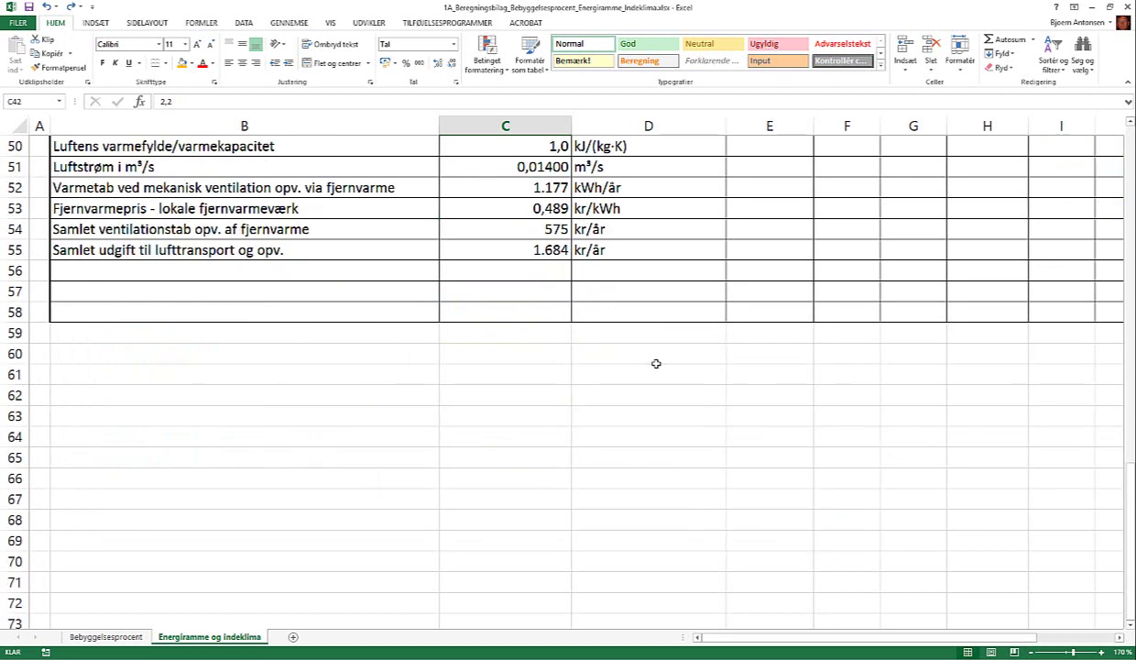
pyautogui.hotkey('alt', 'Tab')
pyautogui.hotkey('alt', 'Tab')
pyautogui.hotkey('alt', 'Tab')
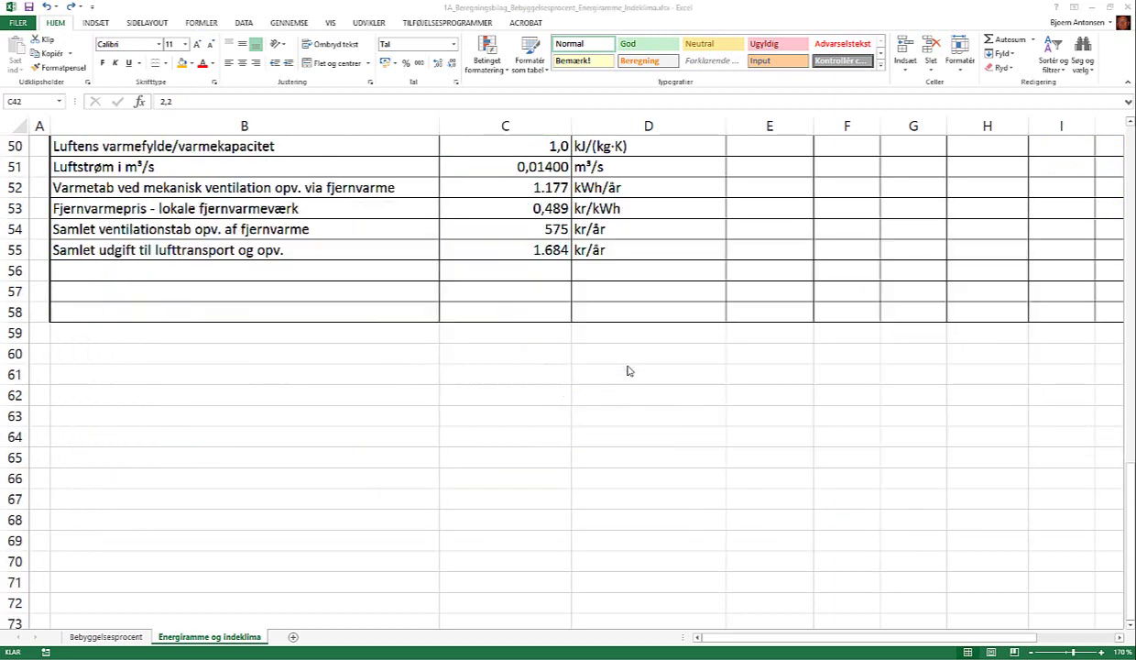